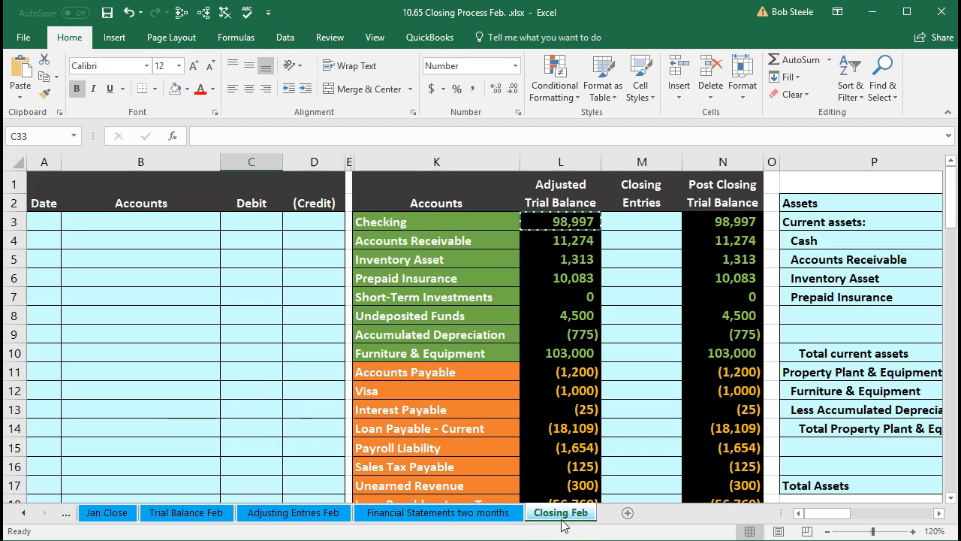
# Examine the Closing Feb worksheet's journal entry area and its adjusted trial balance, closing entries and post-closing trial balance columns.
pyautogui.click(304, 383)
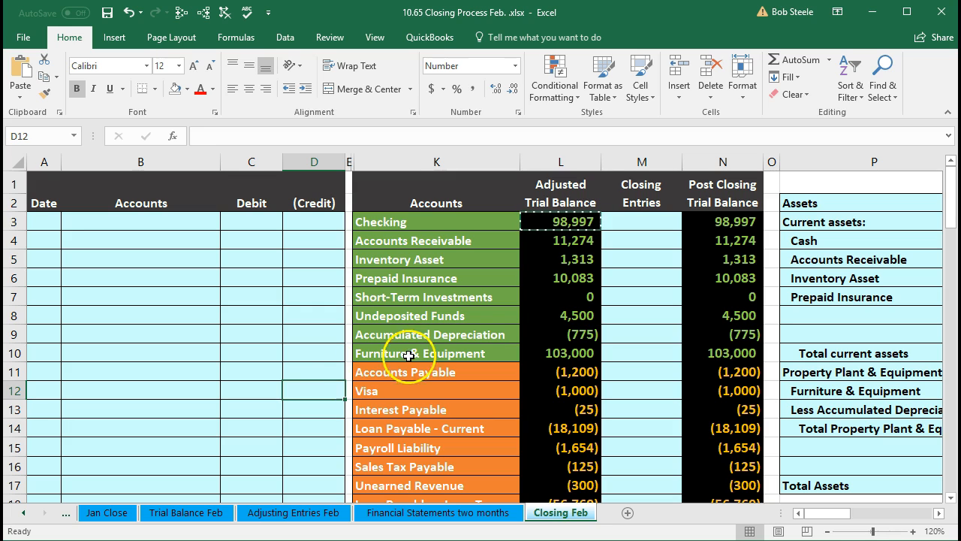
pyautogui.click(638, 262)
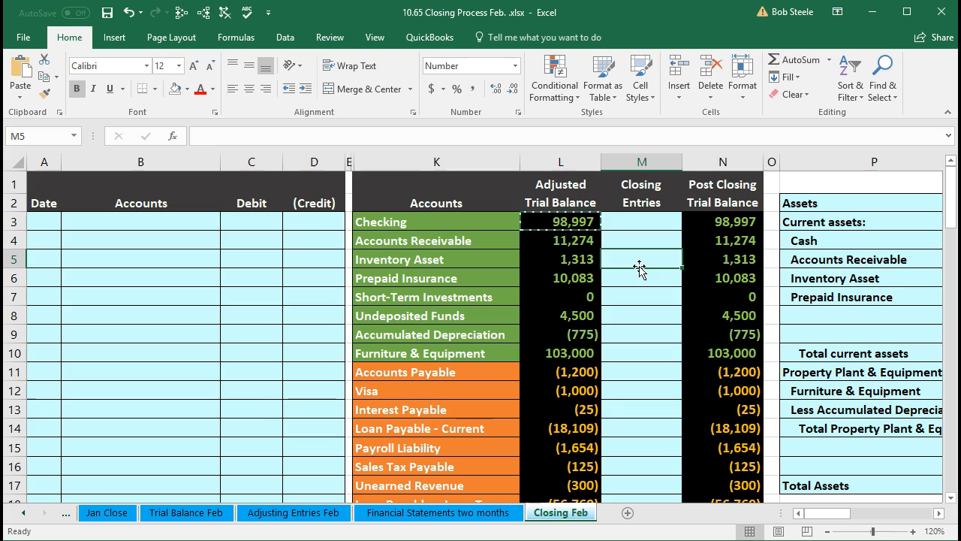
pyautogui.click(629, 219)
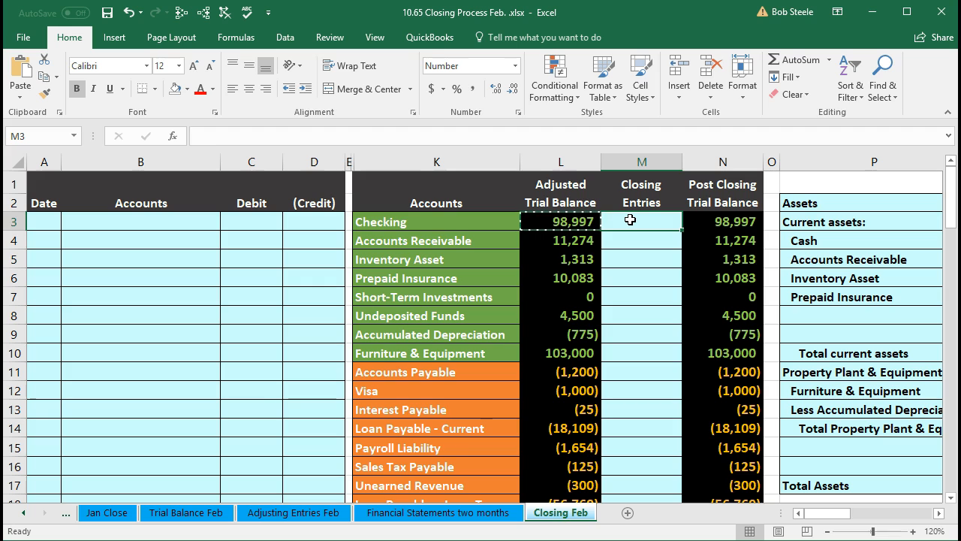
pyautogui.click(588, 201)
pyautogui.click(634, 197)
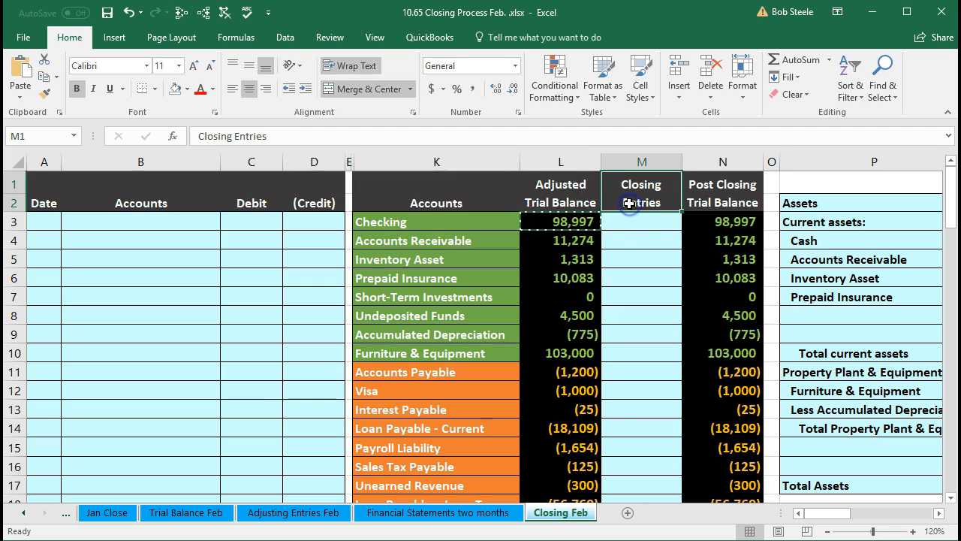
pyautogui.click(697, 186)
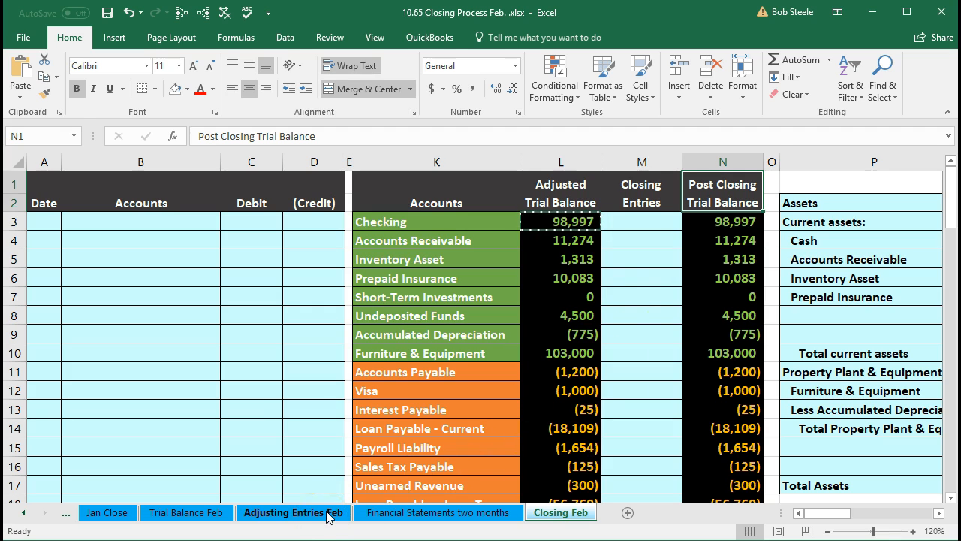
# Trace the Checking balance in the adjusted trial balance to its source on the Adjusting Entries Feb sheet, and return to Closing Feb.
pyautogui.click(564, 204)
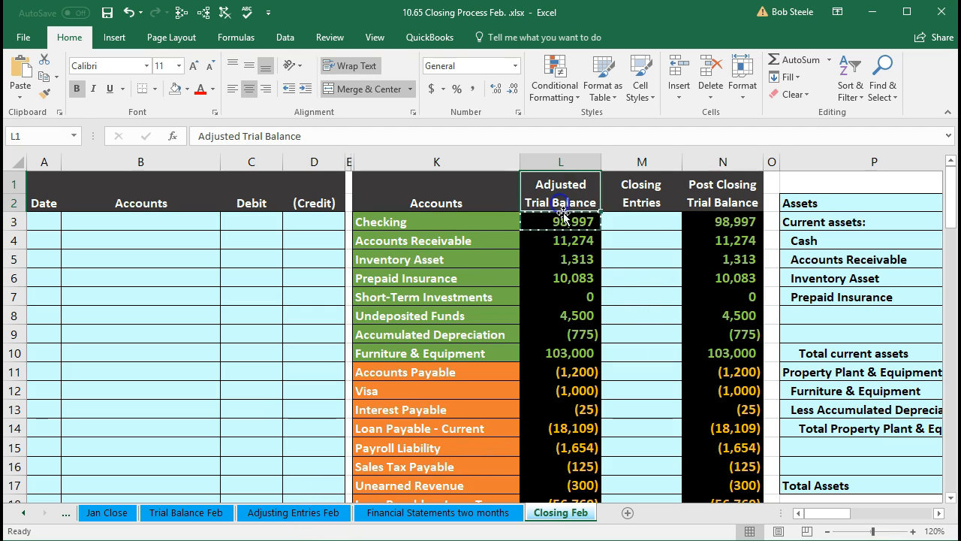
pyautogui.click(561, 222)
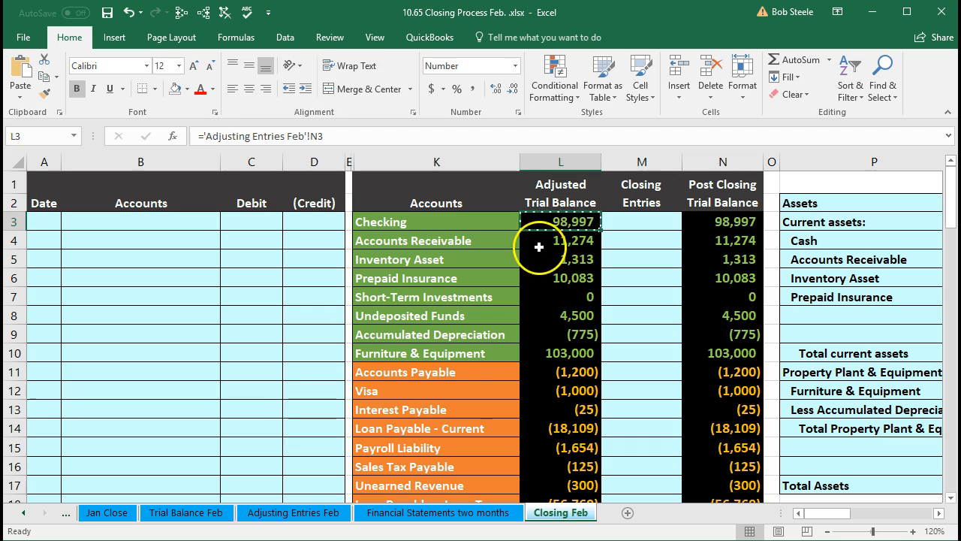
pyautogui.click(331, 513)
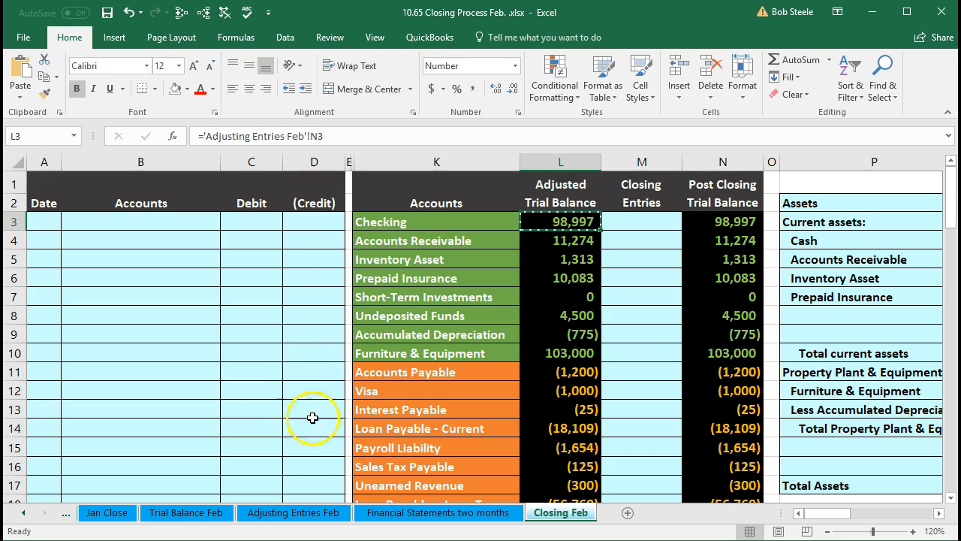
pyautogui.click(317, 517)
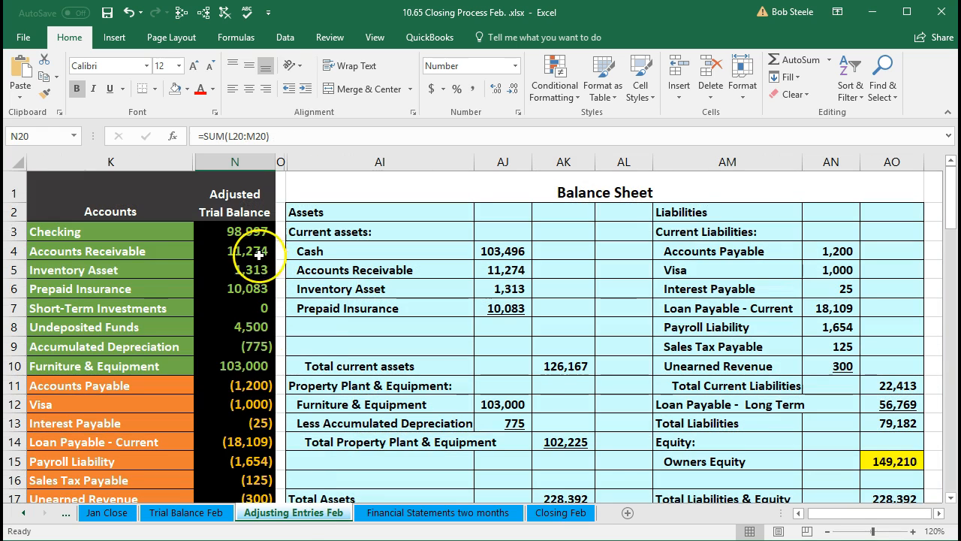
pyautogui.click(239, 236)
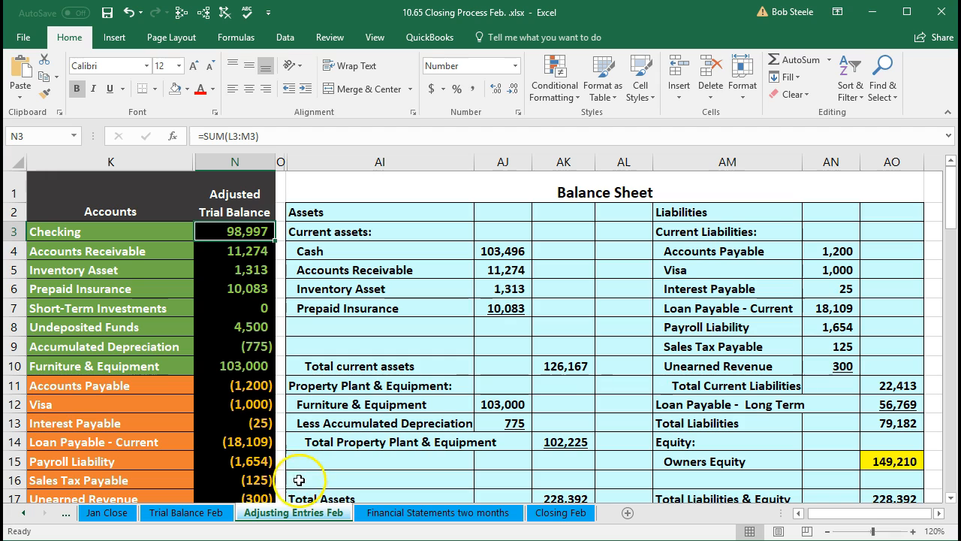
pyautogui.click(559, 513)
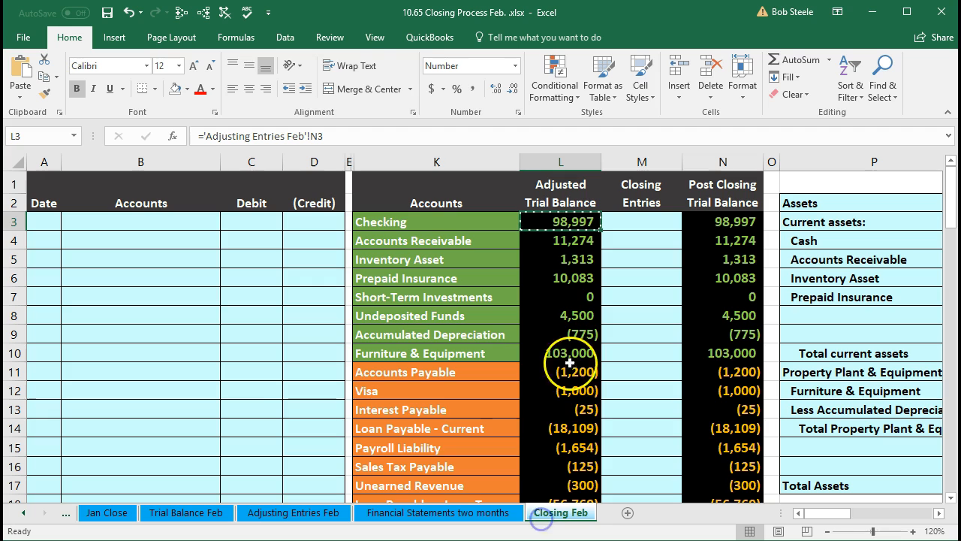
pyautogui.click(557, 247)
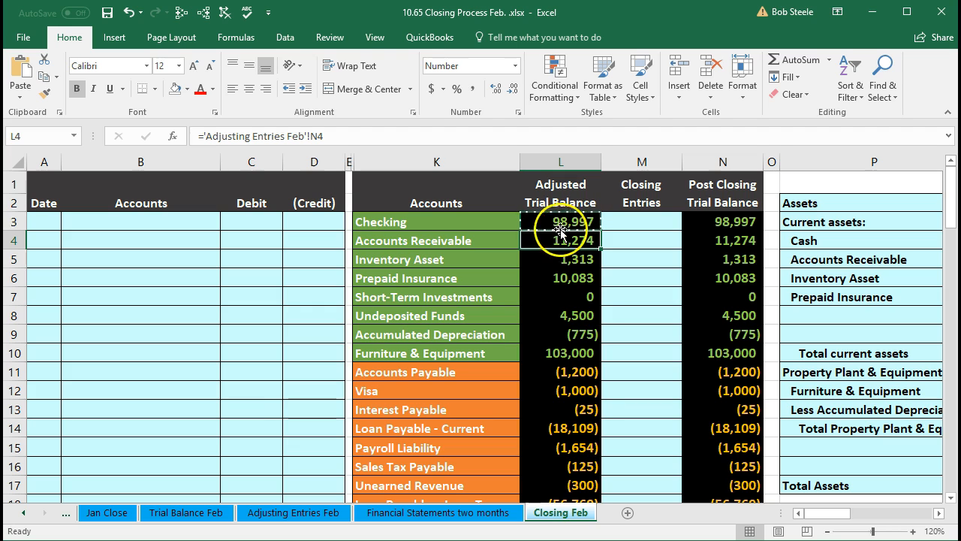
# Review the adjusted trial balance down to Merchandise Sales, and select the post-closing balances from Merchandise Sales through Interest Income.
pyautogui.click(560, 201)
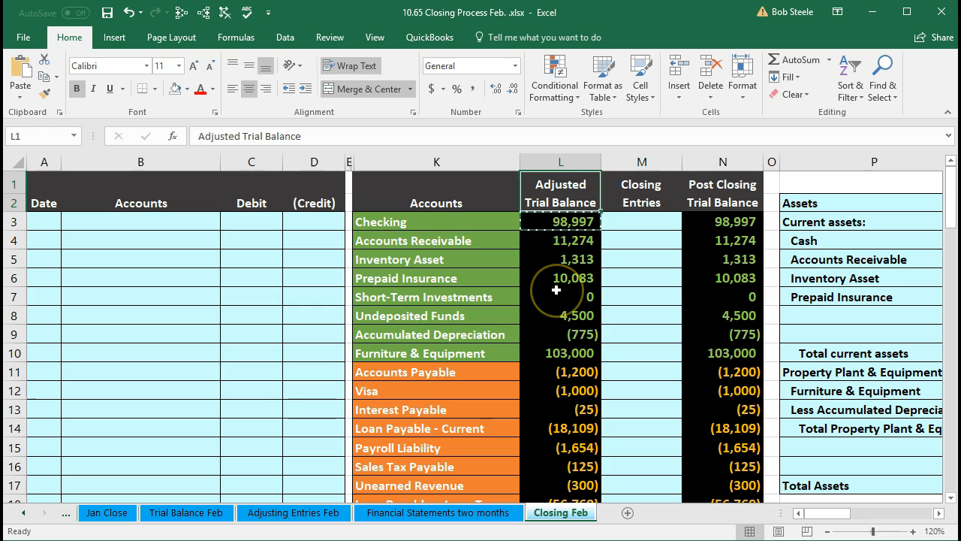
pyautogui.scroll(-4, 560, 294)
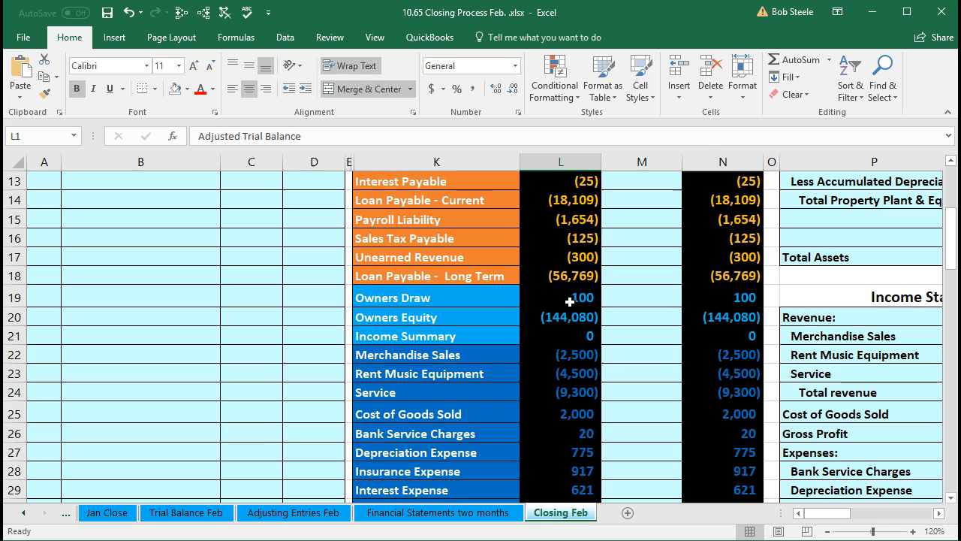
pyautogui.scroll(-1, 570, 301)
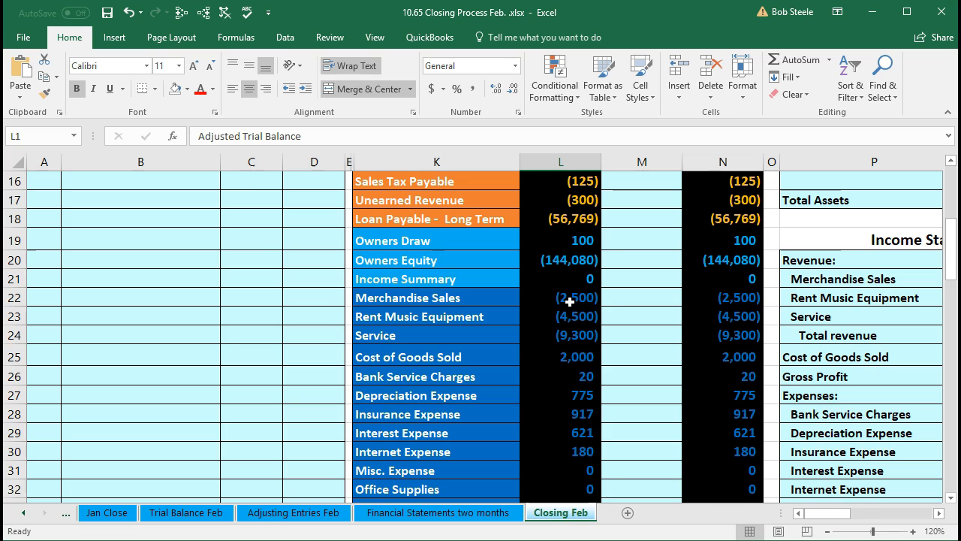
pyautogui.click(570, 301)
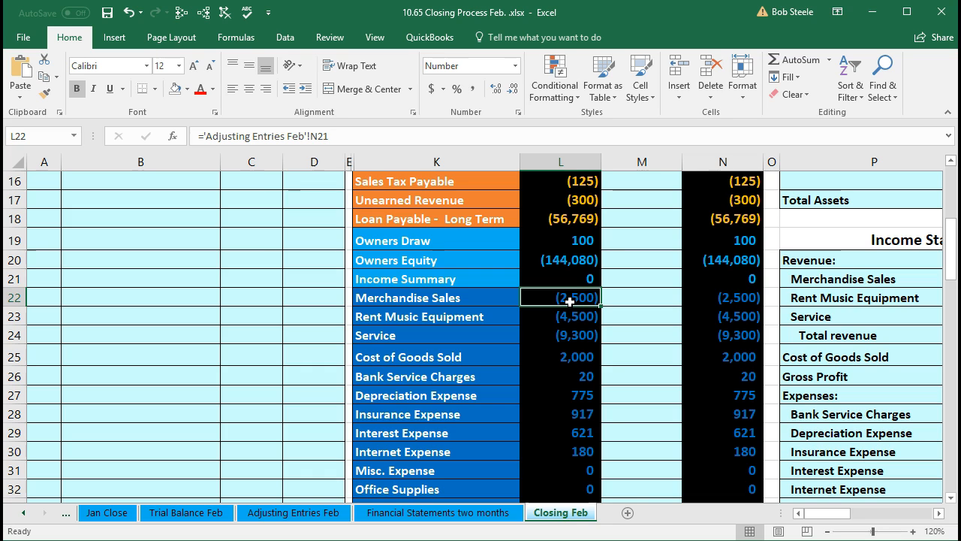
pyautogui.click(562, 302)
pyautogui.moveTo(722, 297); pyautogui.dragTo(725, 426)
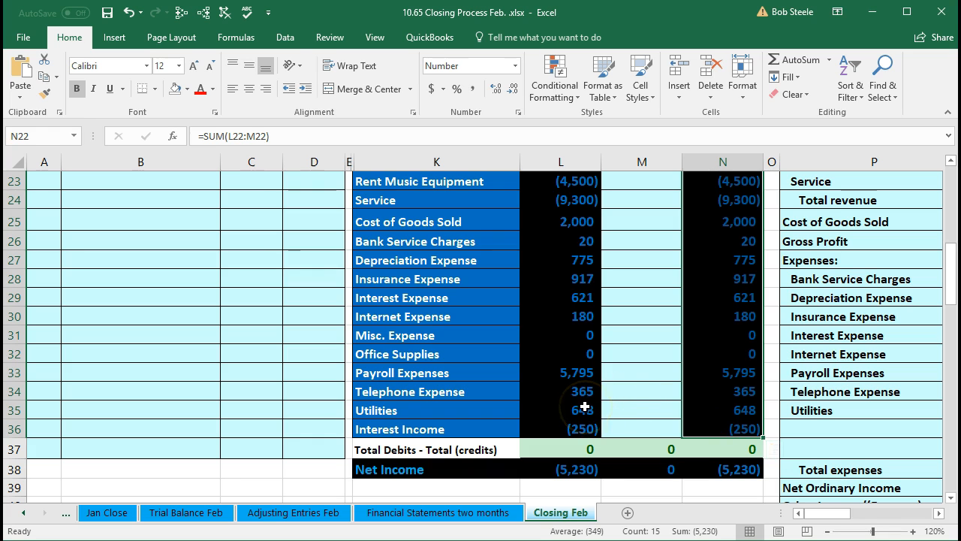
# Review post-closing Owners Equity and select the post-closing asset and liability balances from Loan Payable - Long Term up to Checking.
pyautogui.scroll(2, 619, 399)
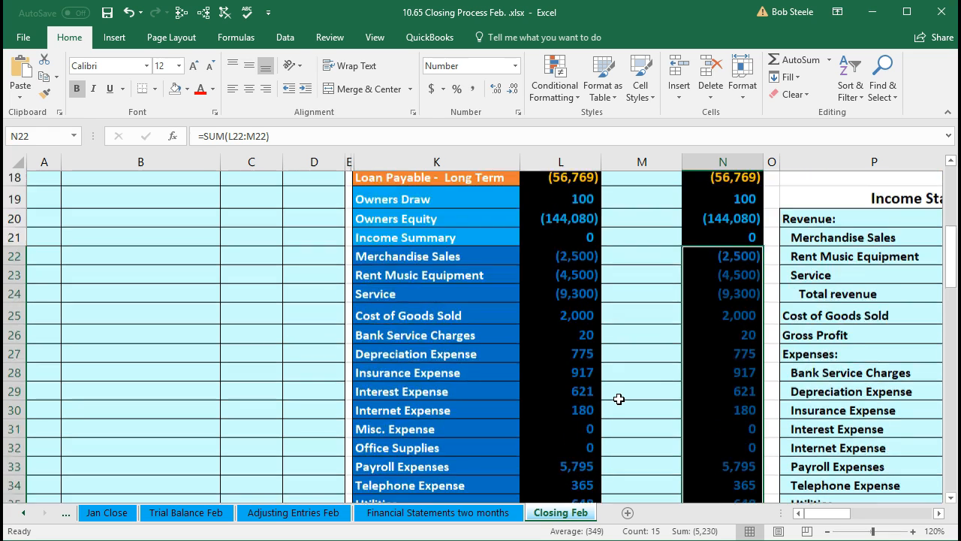
pyautogui.scroll(2, 619, 398)
pyautogui.click(706, 356)
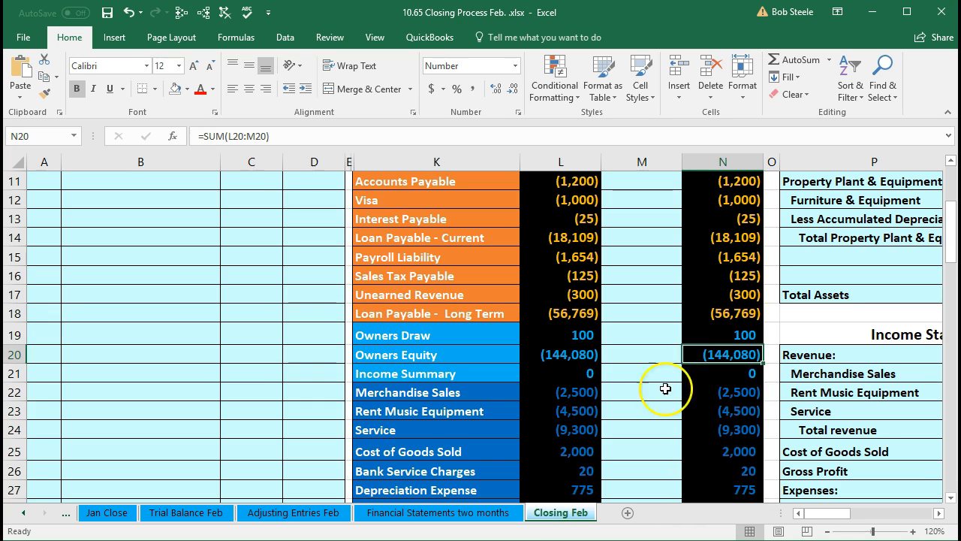
pyautogui.moveTo(714, 315); pyautogui.dragTo(726, 219)
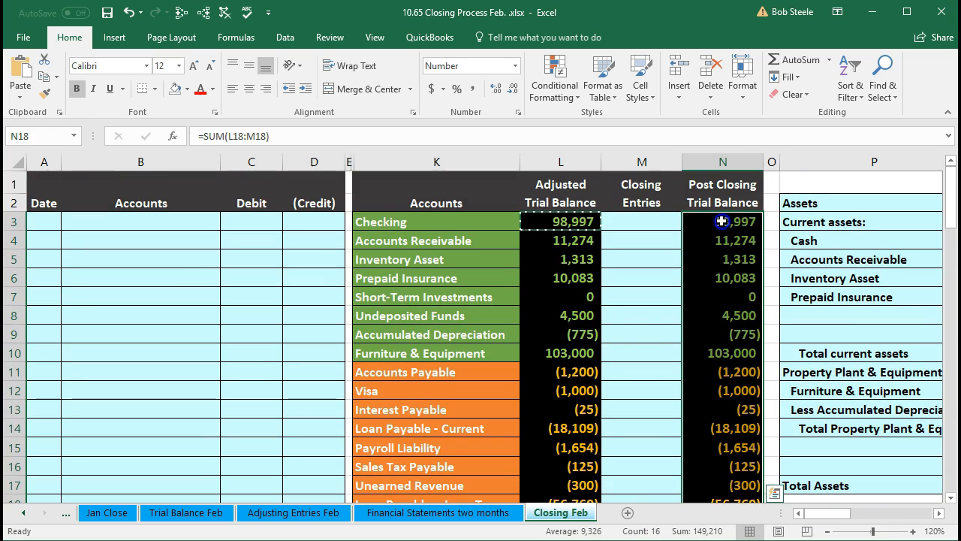
pyautogui.scroll(-1, 640, 324)
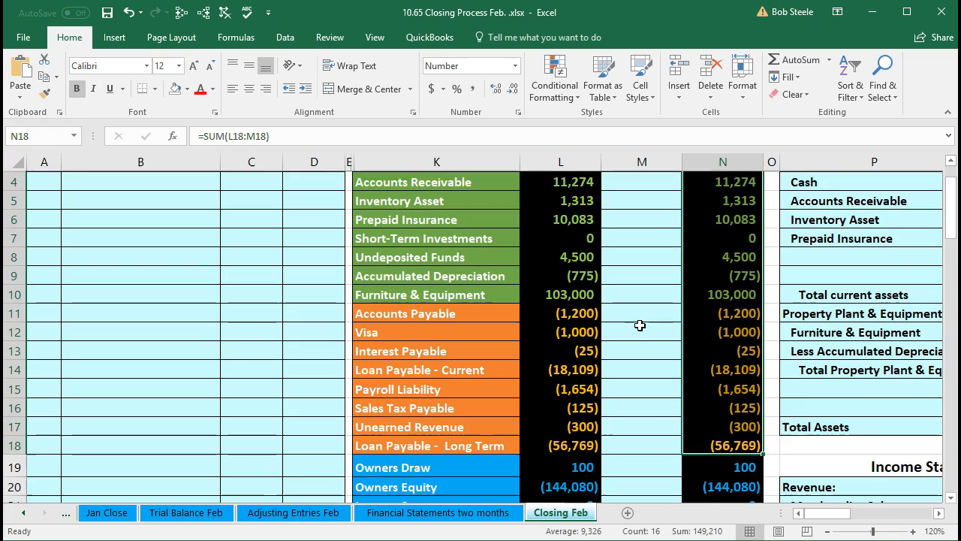
pyautogui.scroll(-2, 639, 325)
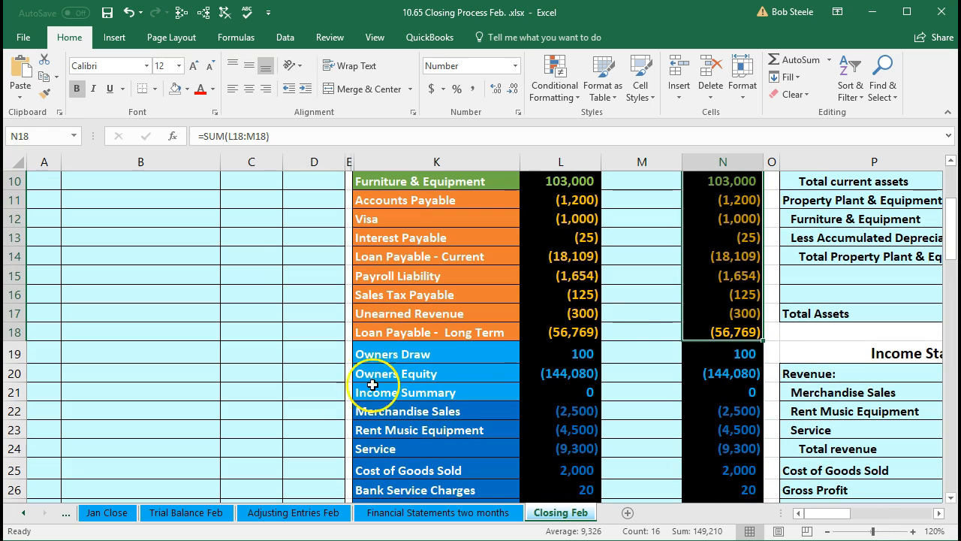
# Review the revenue accounts, Income Summary and expense accounts in the adjusted trial balance, ending at the Net Income formula.
pyautogui.click(56, 333)
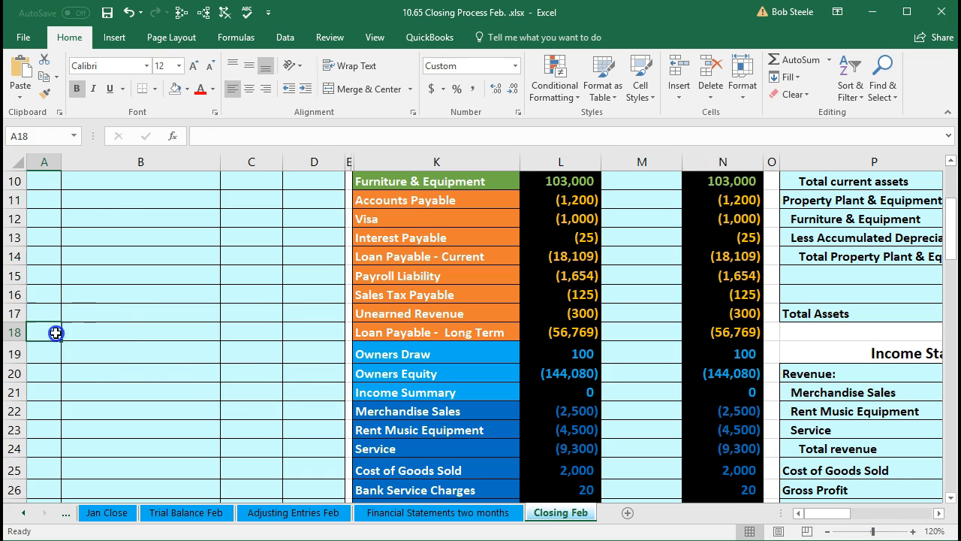
pyautogui.scroll(-1, 340, 448)
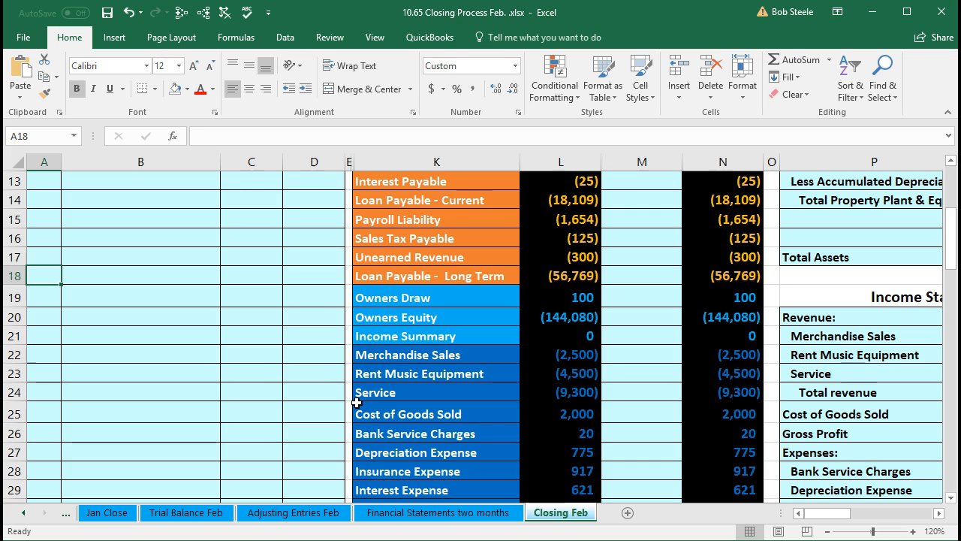
pyautogui.moveTo(397, 355); pyautogui.dragTo(561, 395)
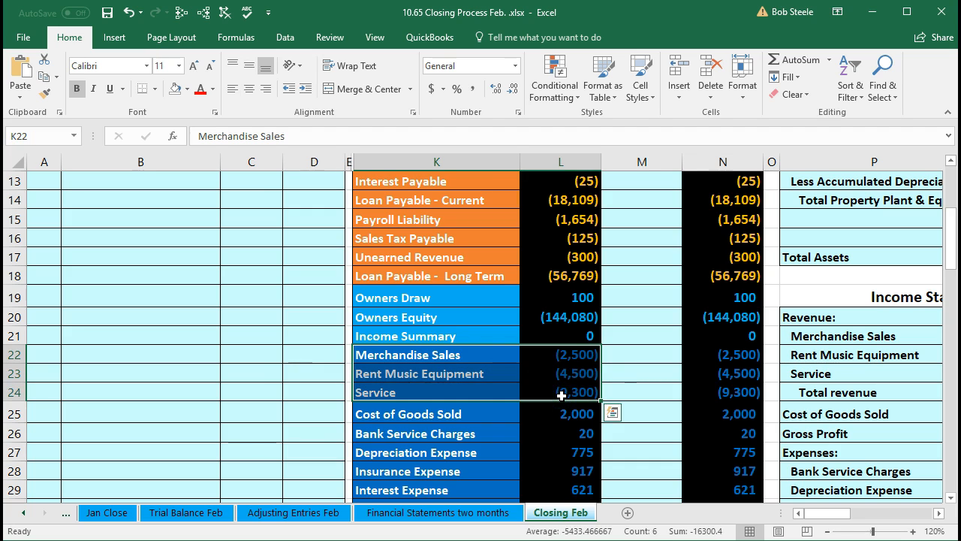
pyautogui.moveTo(479, 336); pyautogui.dragTo(530, 335)
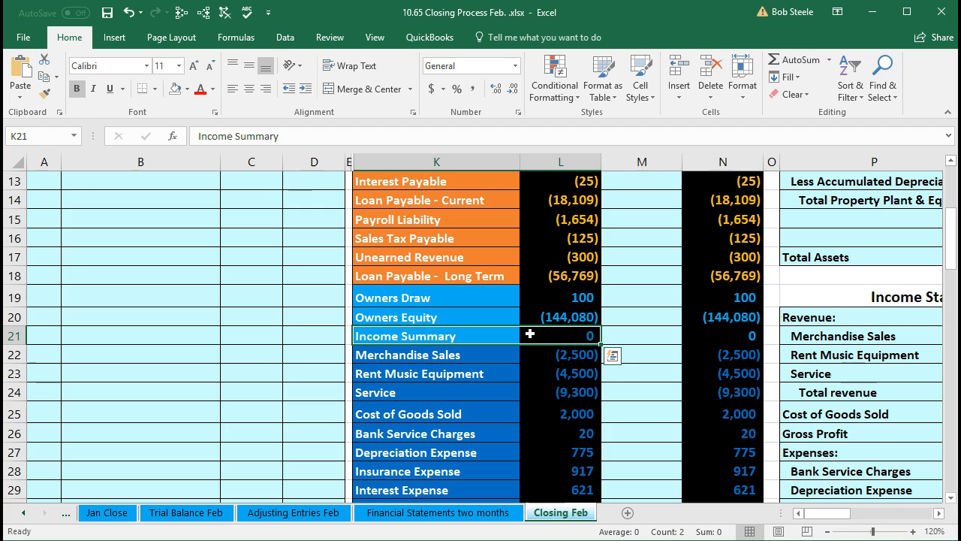
pyautogui.scroll(-1, 530, 334)
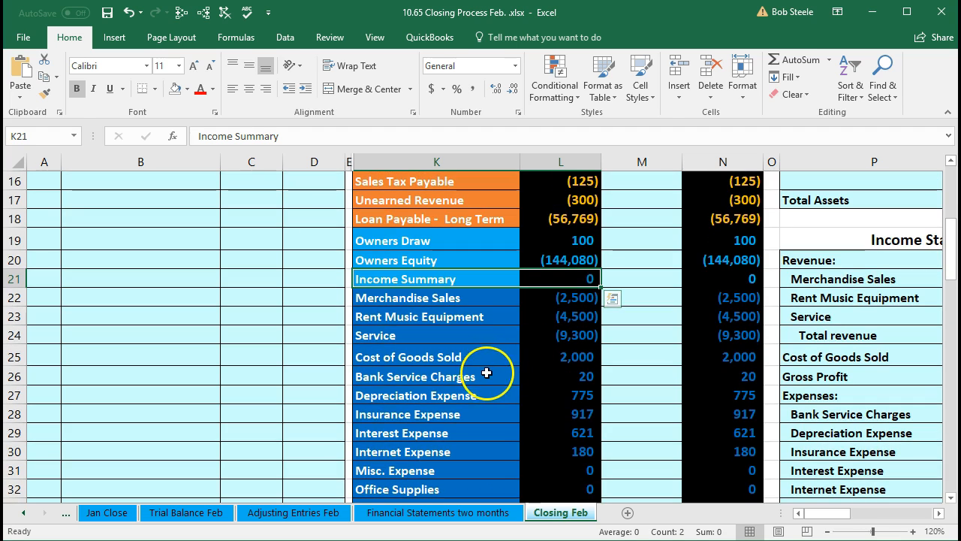
pyautogui.moveTo(479, 372); pyautogui.dragTo(542, 471)
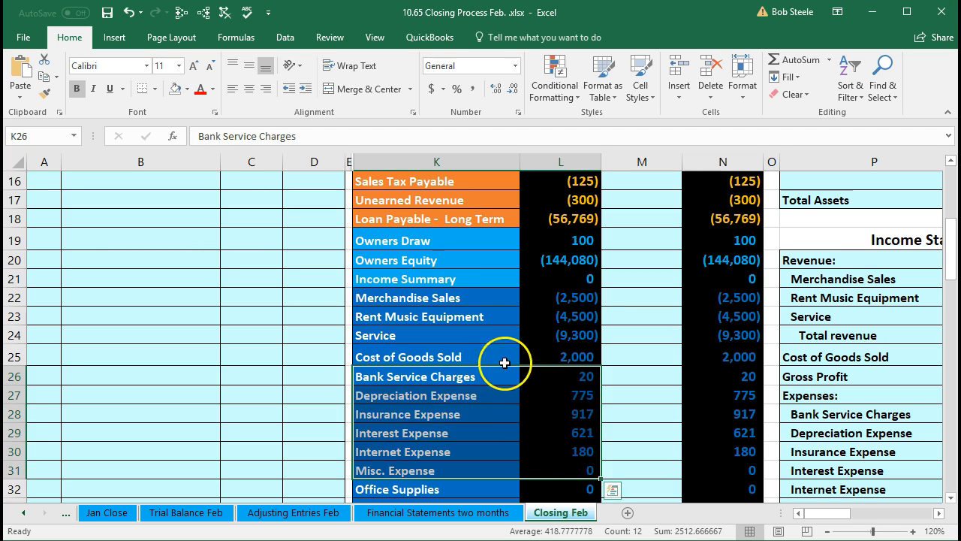
pyautogui.click(476, 283)
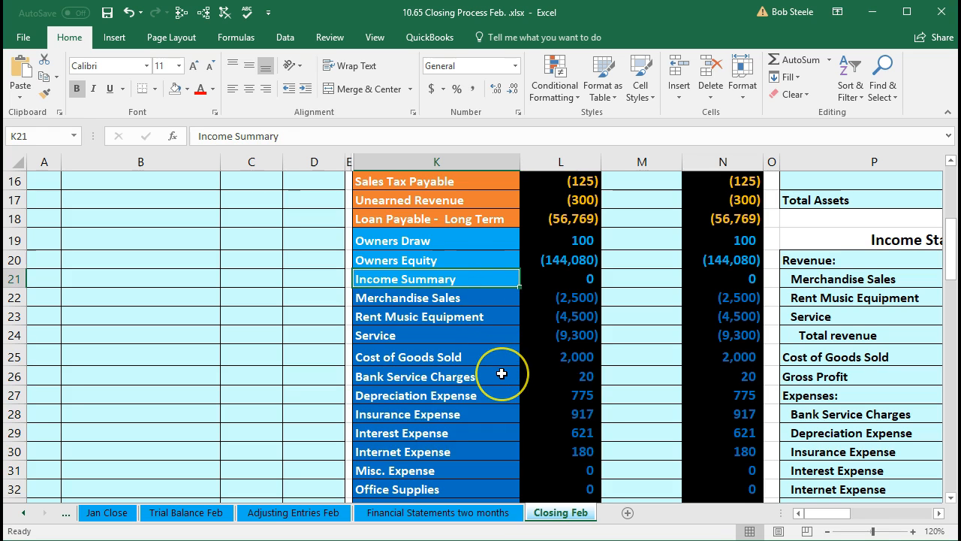
pyautogui.scroll(-3, 502, 373)
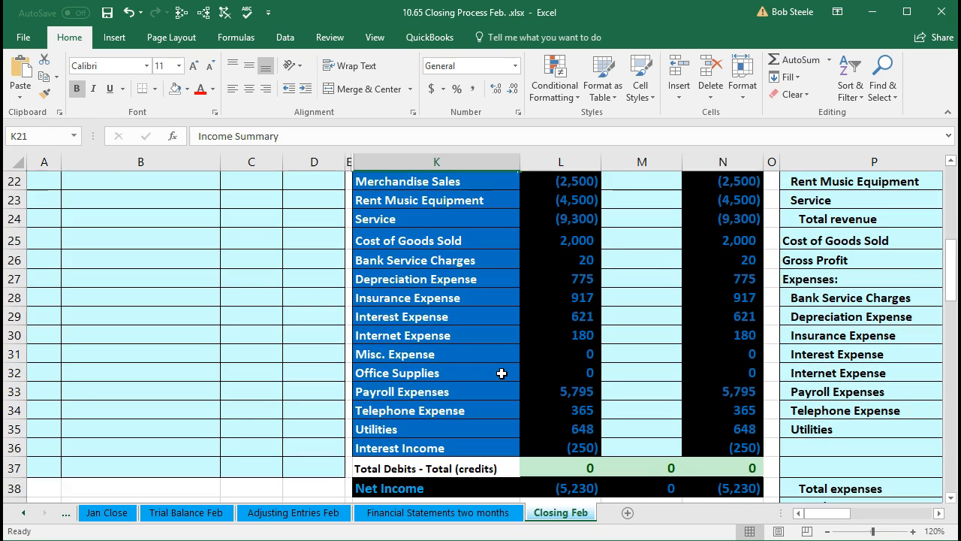
pyautogui.click(534, 428)
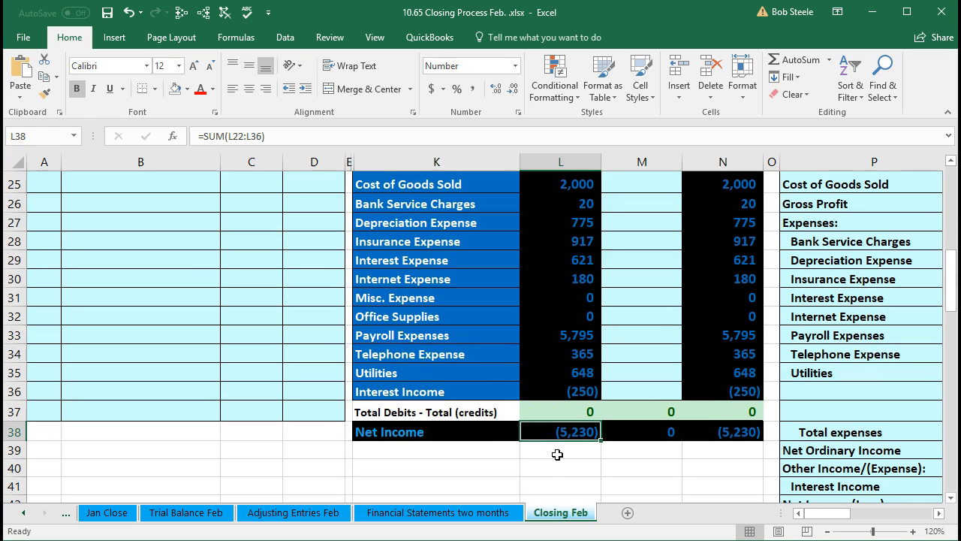
# Inspect the Owners Equity and Owners Draw balances in the adjusted trial balance.
pyautogui.scroll(4, 557, 454)
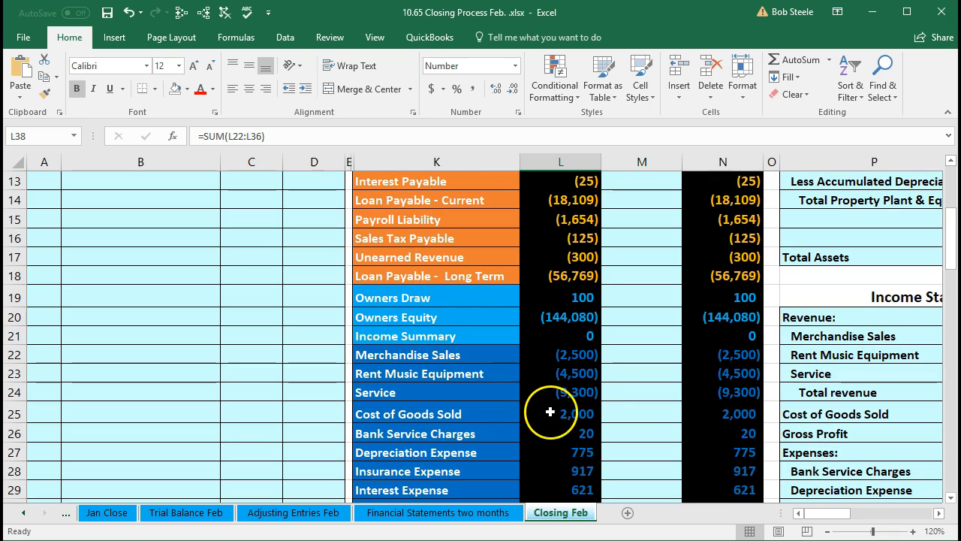
pyautogui.click(554, 317)
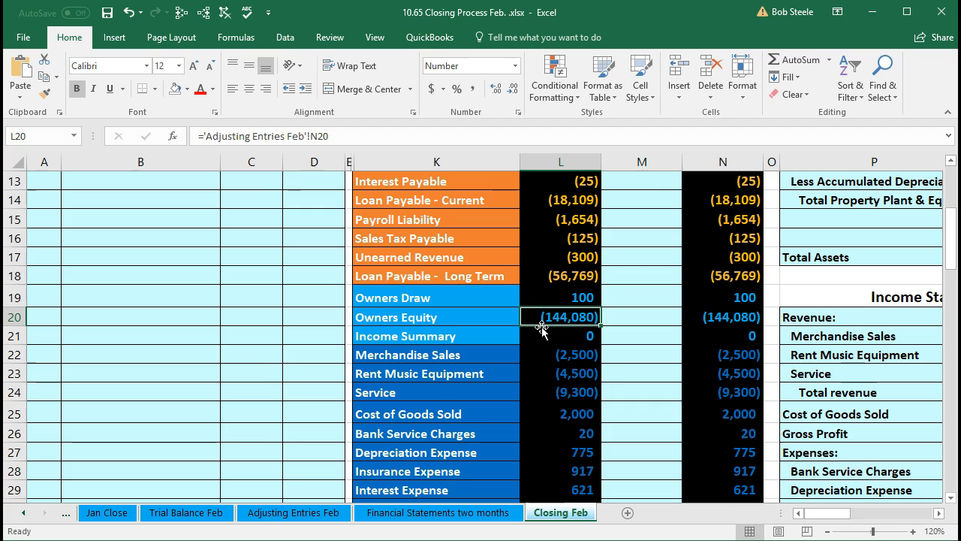
pyautogui.click(545, 298)
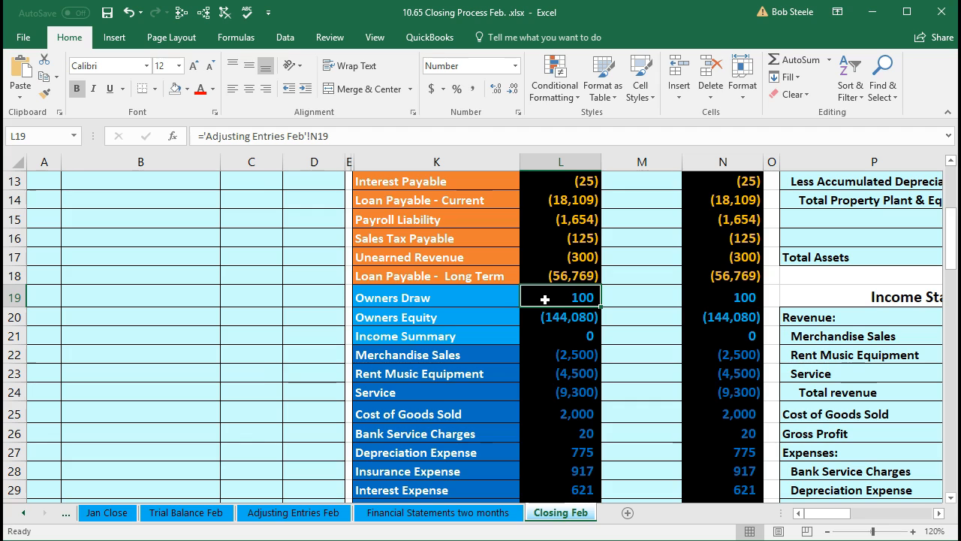
pyautogui.click(545, 317)
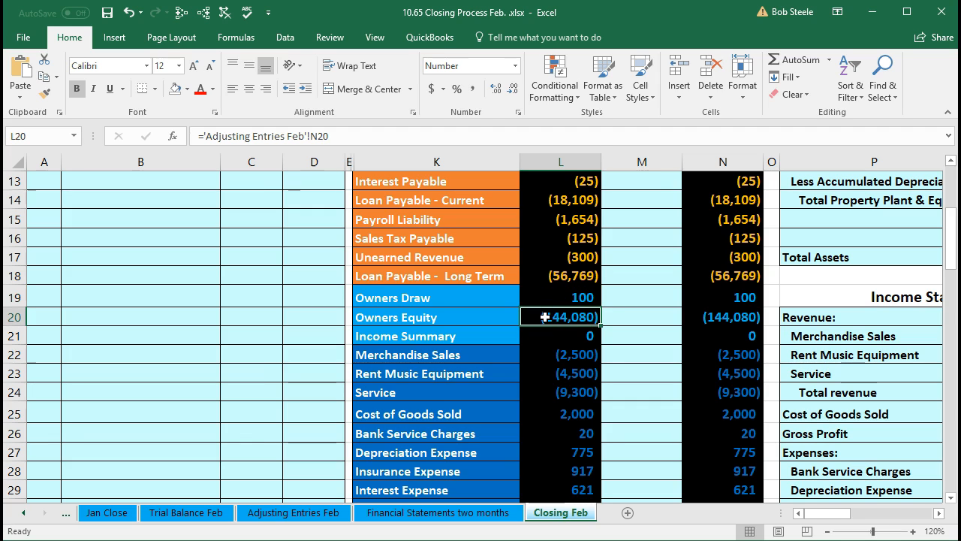
# Examine beginning equity, net income, draws and ending equity in the Statement of Owner's Equity on the Closing Feb worksheet.
pyautogui.press('Right')
pyautogui.press('Right')
pyautogui.press('Right')
pyautogui.press('Right')
pyautogui.press('Right')
pyautogui.press('Right')
pyautogui.press('Right')
pyautogui.press('Right')
pyautogui.press('Right')
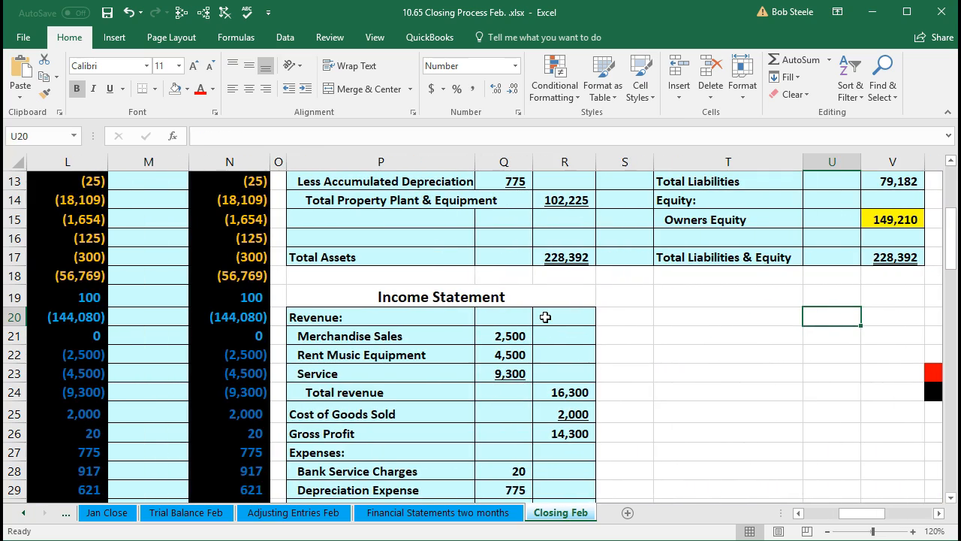
pyautogui.scroll(-8, 545, 317)
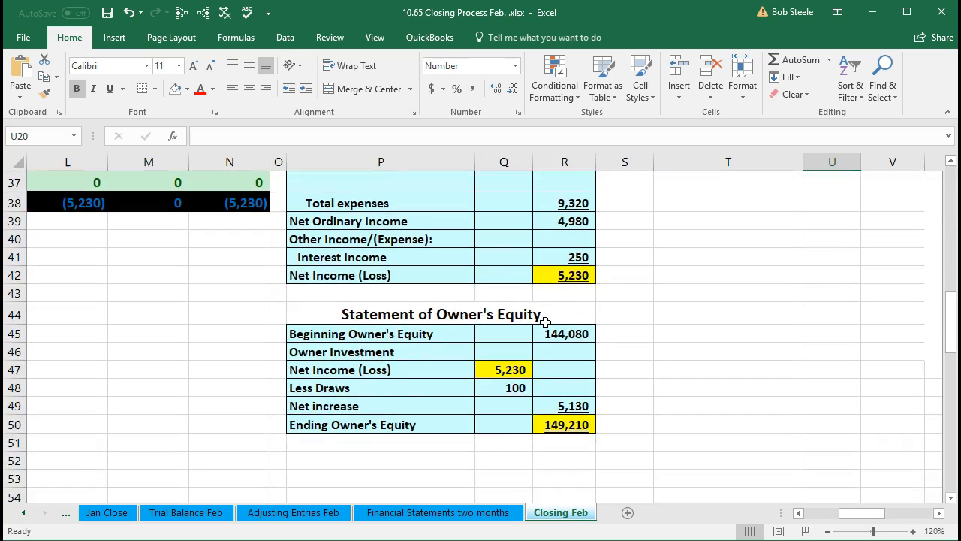
pyautogui.scroll(-1, 545, 321)
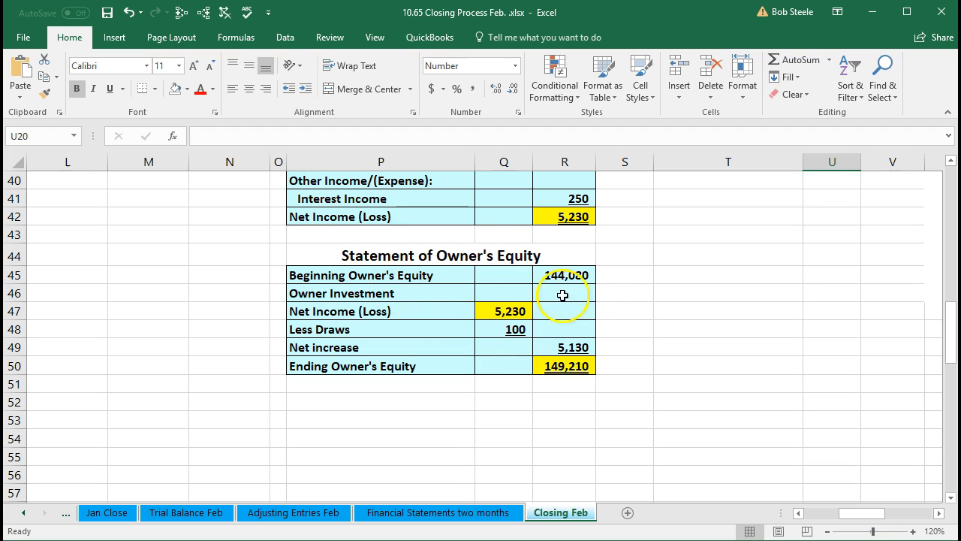
pyautogui.click(584, 277)
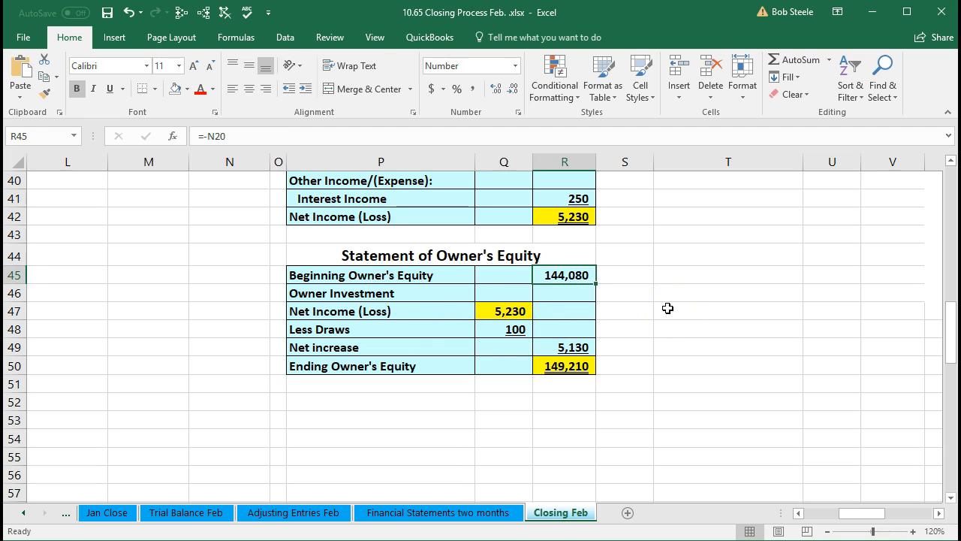
pyautogui.click(489, 309)
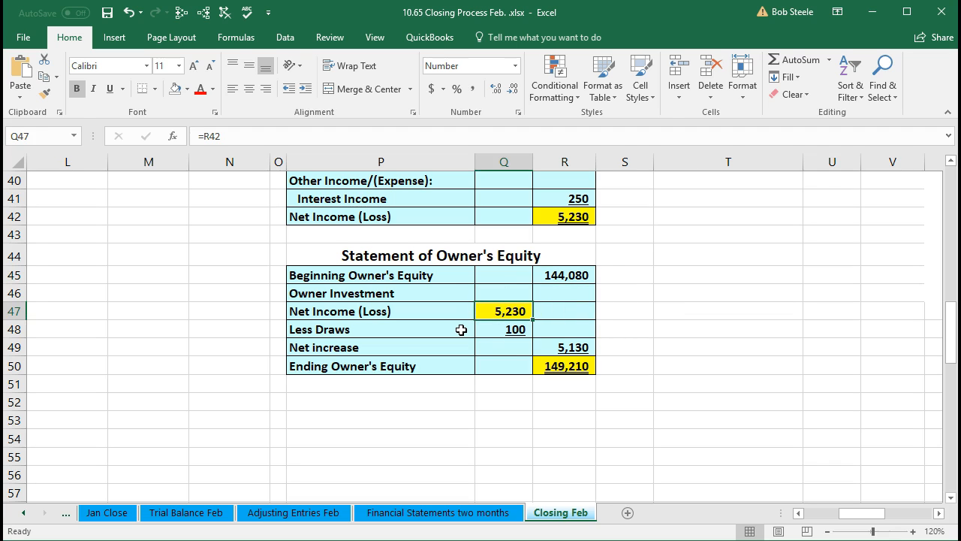
pyautogui.click(492, 329)
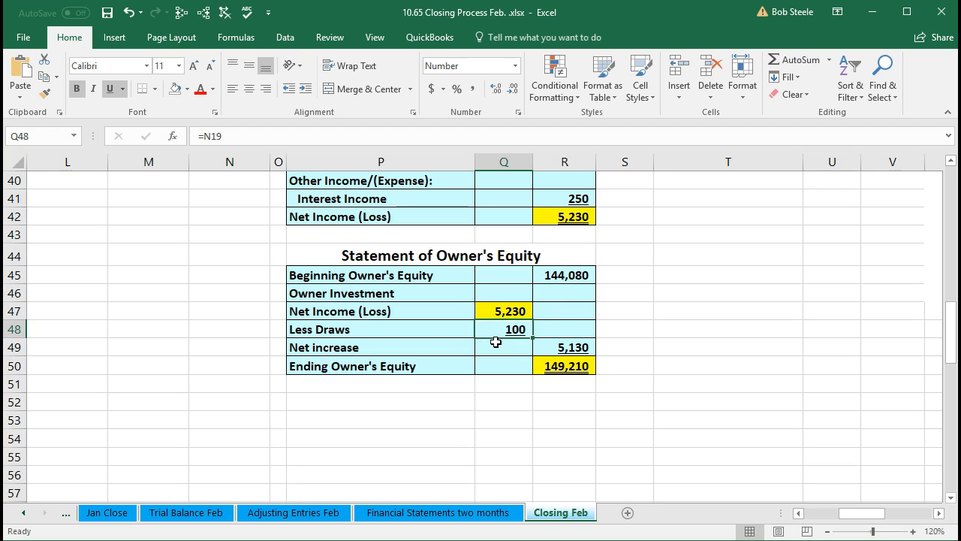
pyautogui.click(544, 366)
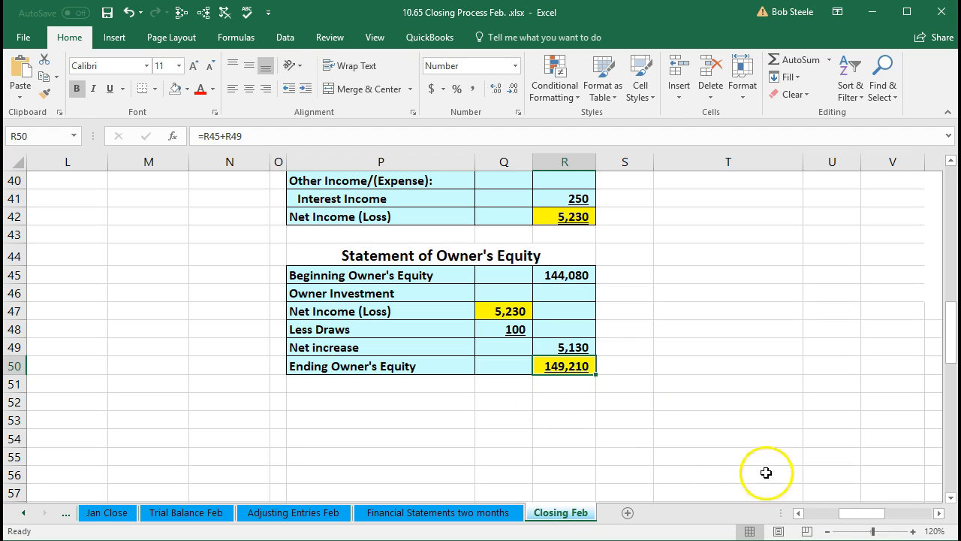
# Check the post-closing Owners Equity balance, and review the revenue and expense accounts from Merchandise Sales through Interest Income.
pyautogui.moveTo(853, 514); pyautogui.dragTo(813, 512)
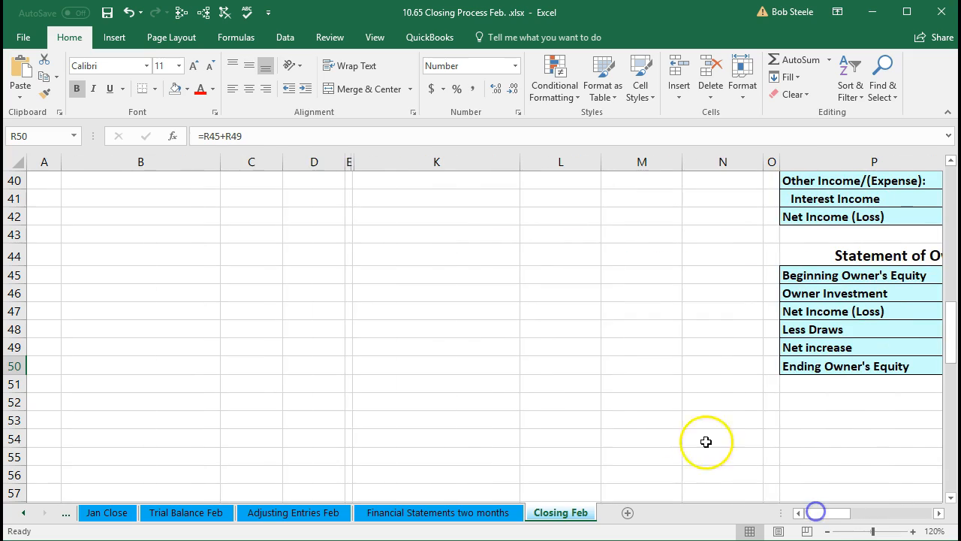
pyautogui.scroll(9, 614, 406)
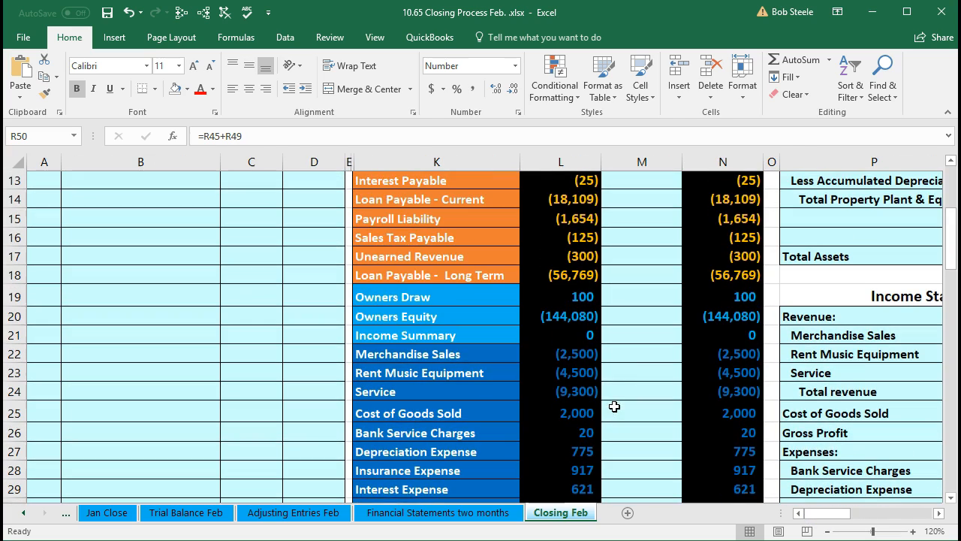
pyautogui.click(719, 316)
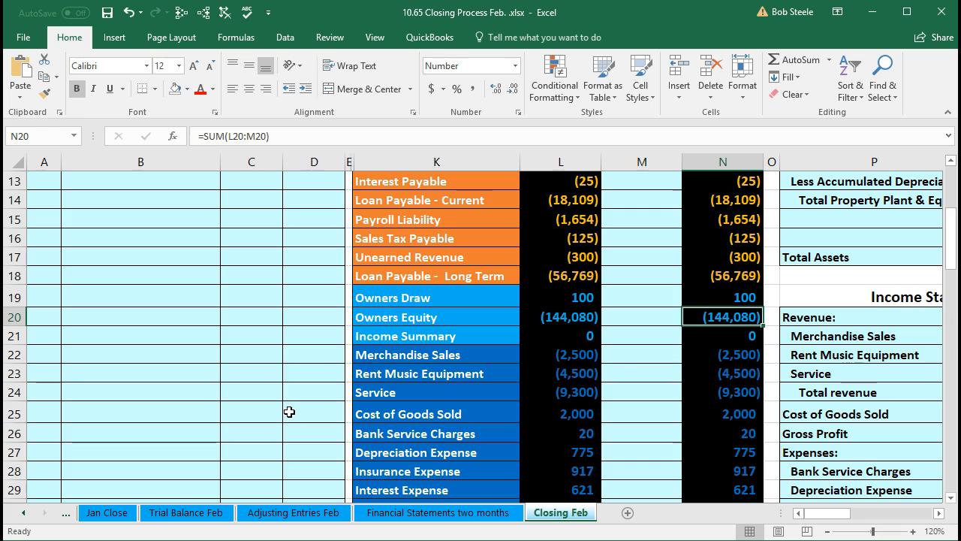
pyautogui.moveTo(381, 355); pyautogui.dragTo(533, 396)
pyautogui.scroll(-4, 548, 388)
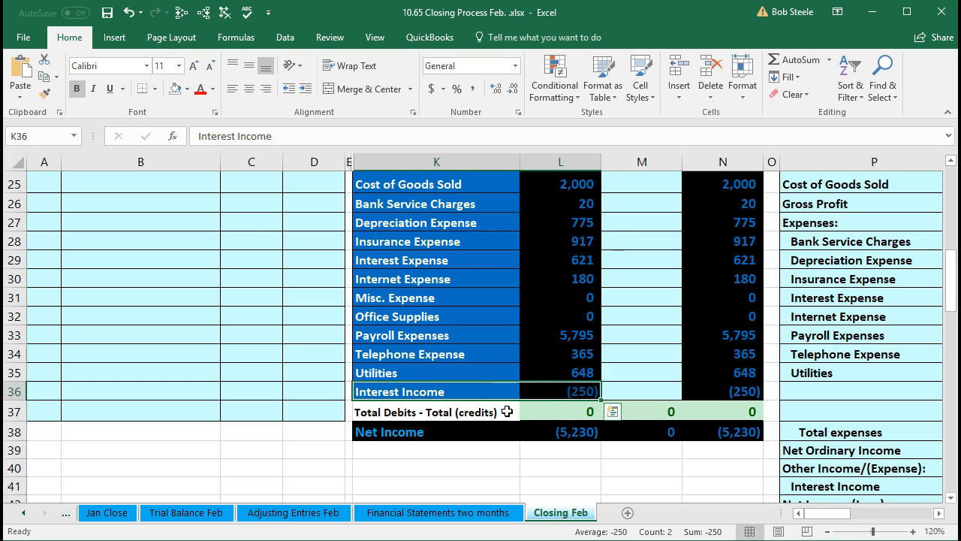
pyautogui.scroll(1, 535, 409)
pyautogui.scroll(4, 535, 409)
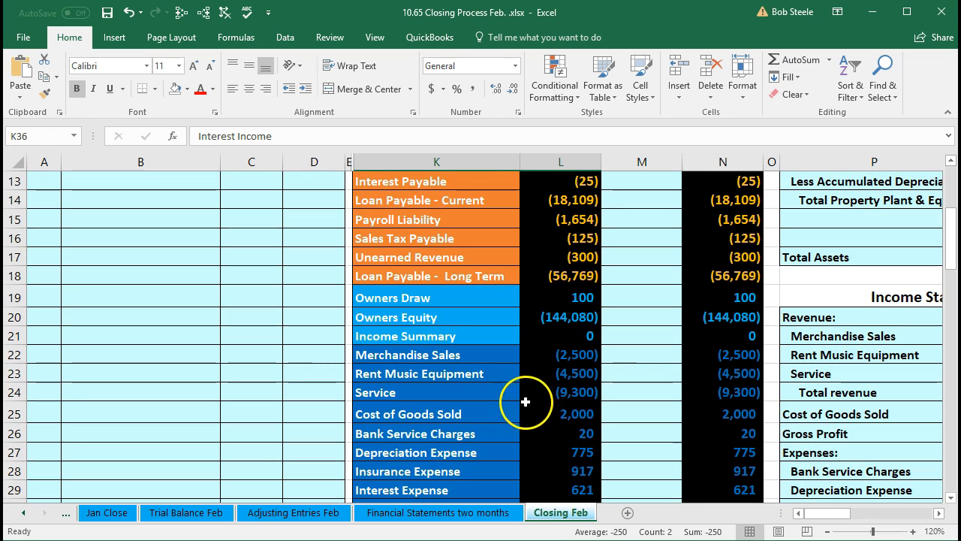
# Start the closing entry with date 2/28 in A17 and copy the Merchandise Sales account name into B17 as values only.
pyautogui.click(434, 353)
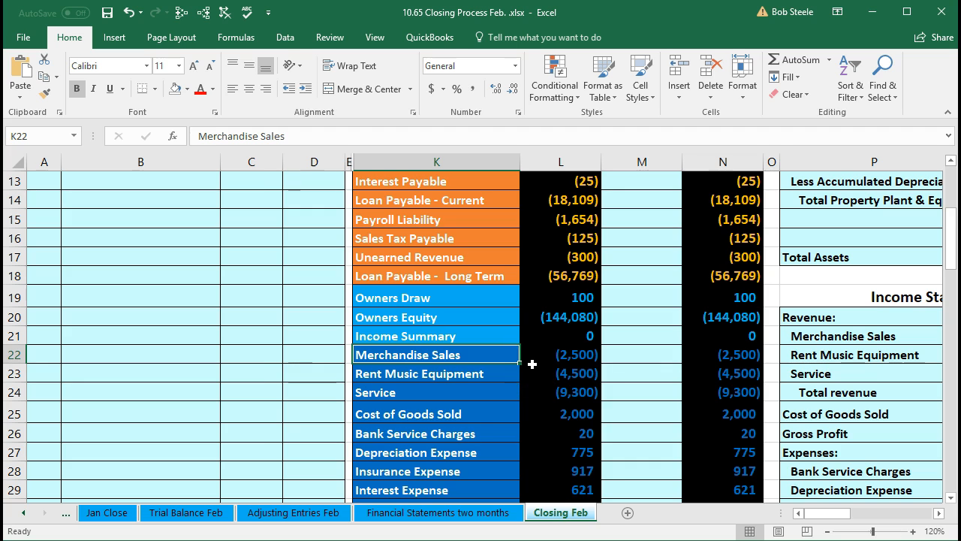
pyautogui.rightClick(425, 352)
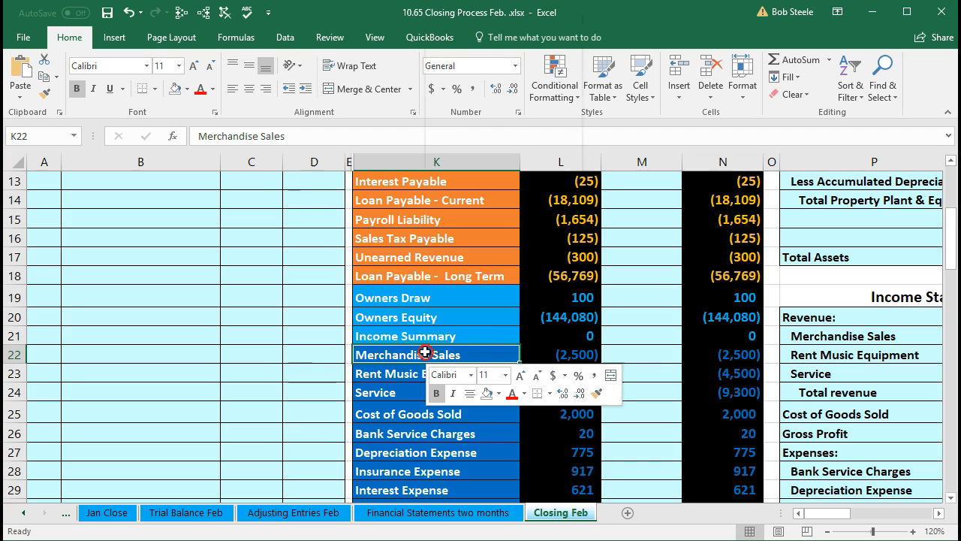
pyautogui.click(455, 45)
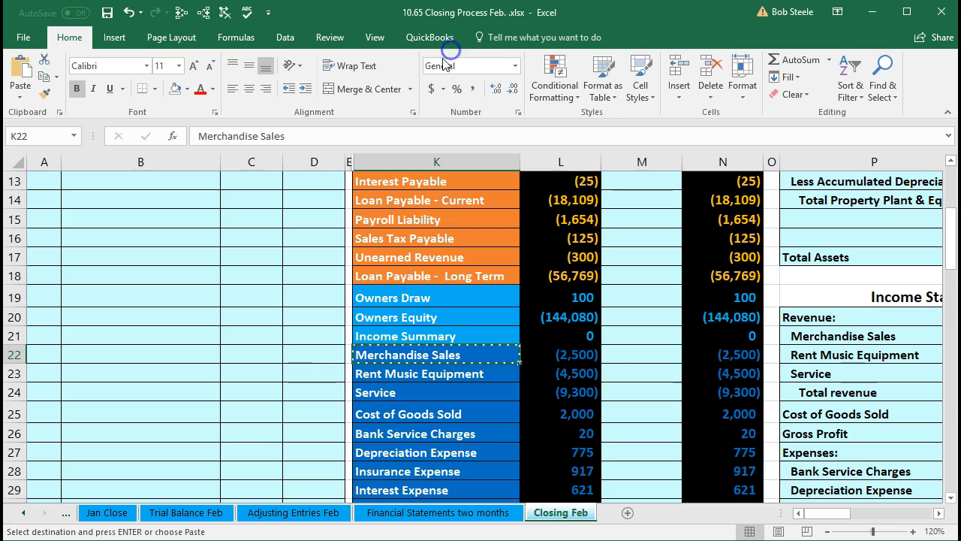
pyautogui.click(43, 256)
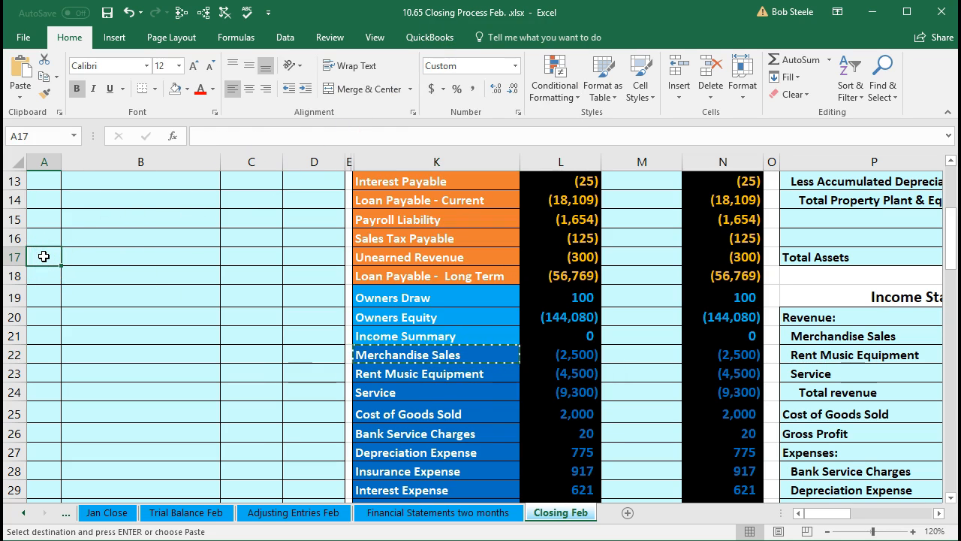
pyautogui.write('2/28')
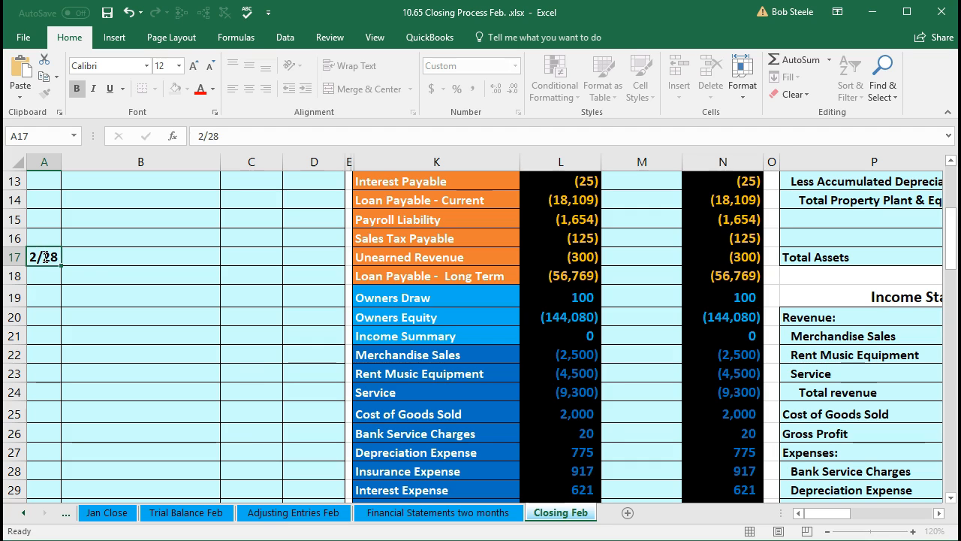
pyautogui.rightClick(91, 258)
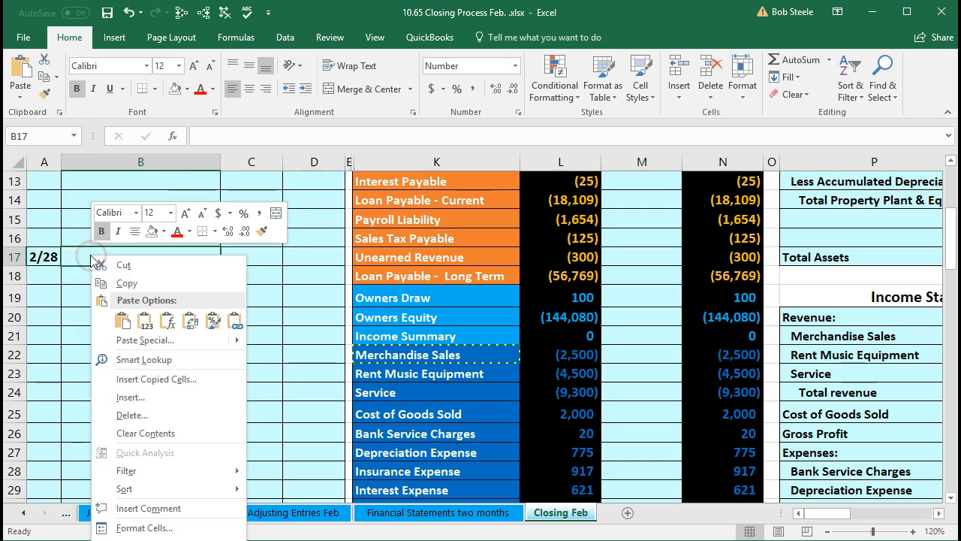
pyautogui.click(143, 321)
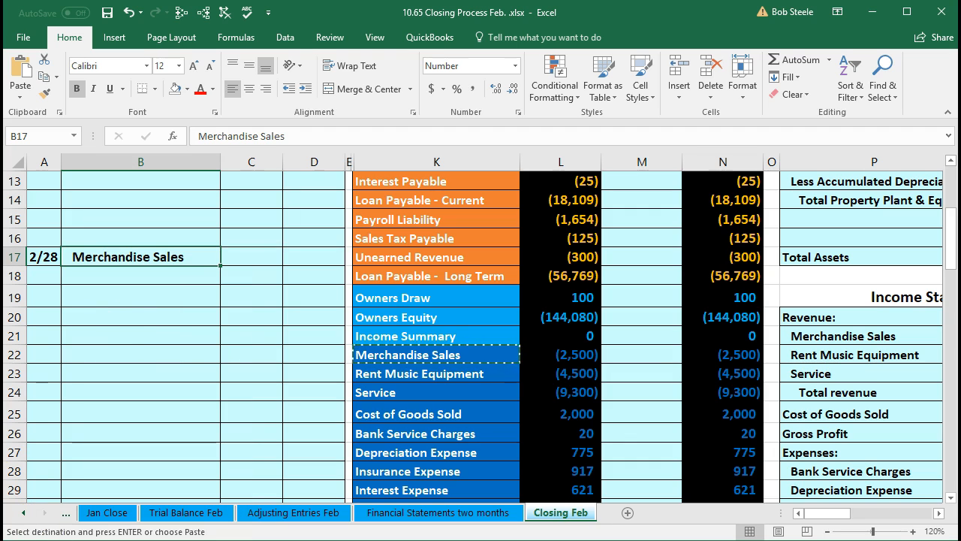
pyautogui.press('Escape')
# Enter 2,500 for Merchandise Sales in C17 and compare it with the account's post-closing balance in the trial balance.
pyautogui.click(251, 258)
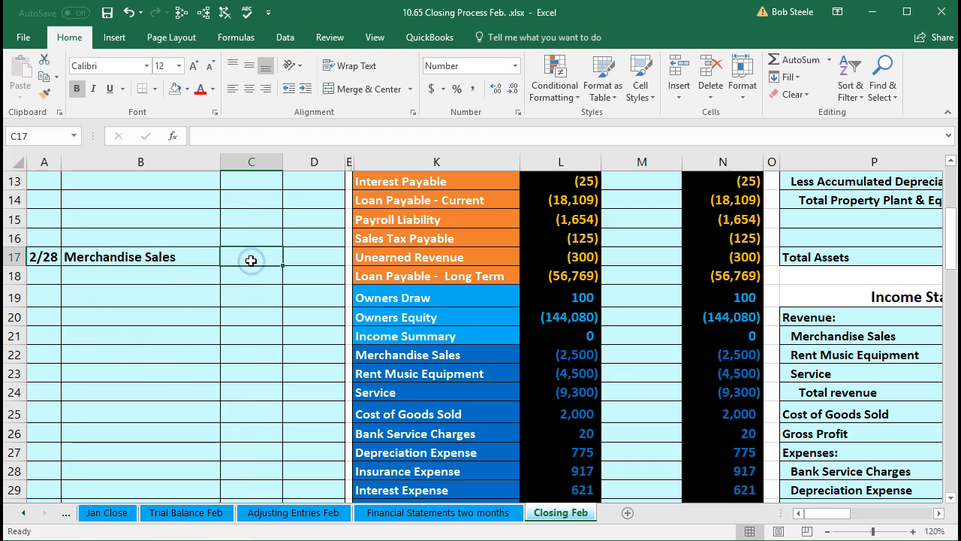
pyautogui.write('2,500')
pyautogui.press('Return')
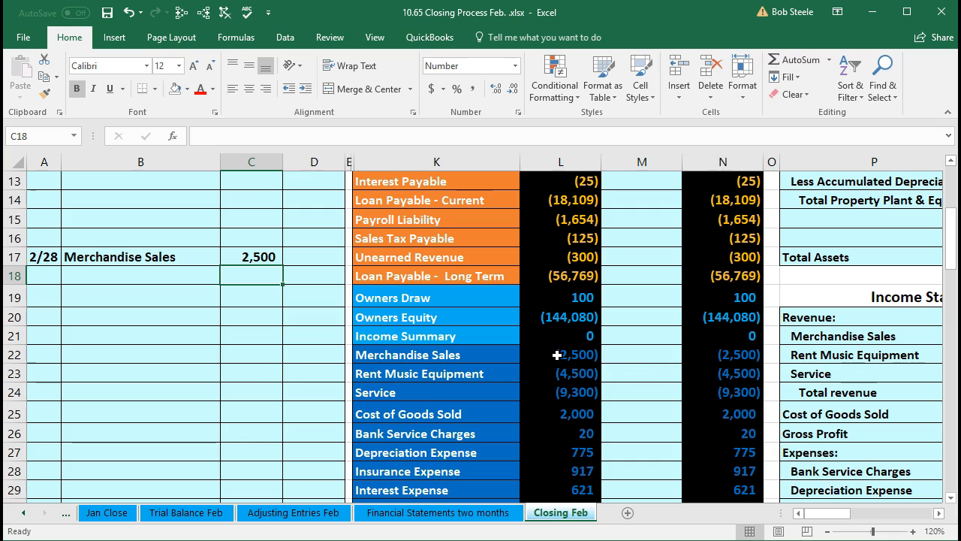
pyautogui.click(700, 358)
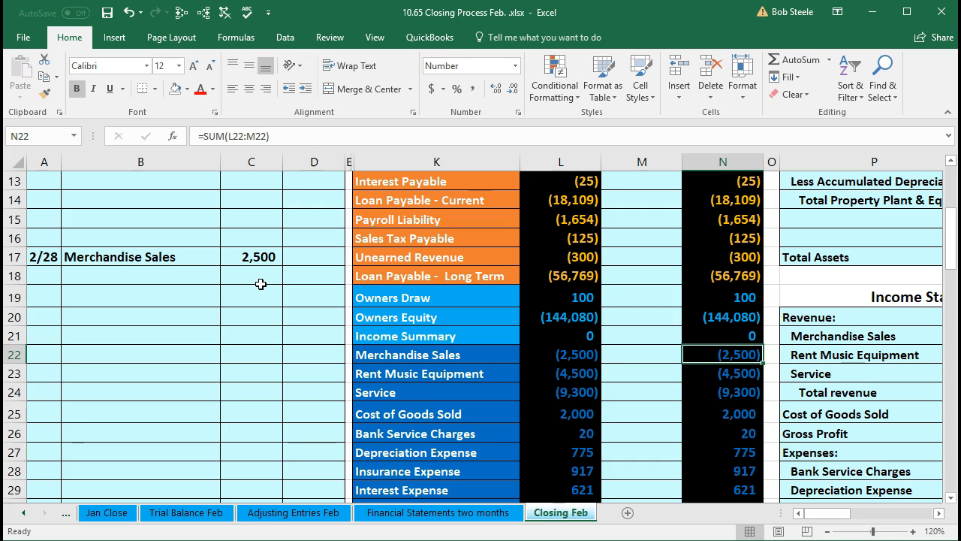
pyautogui.click(242, 260)
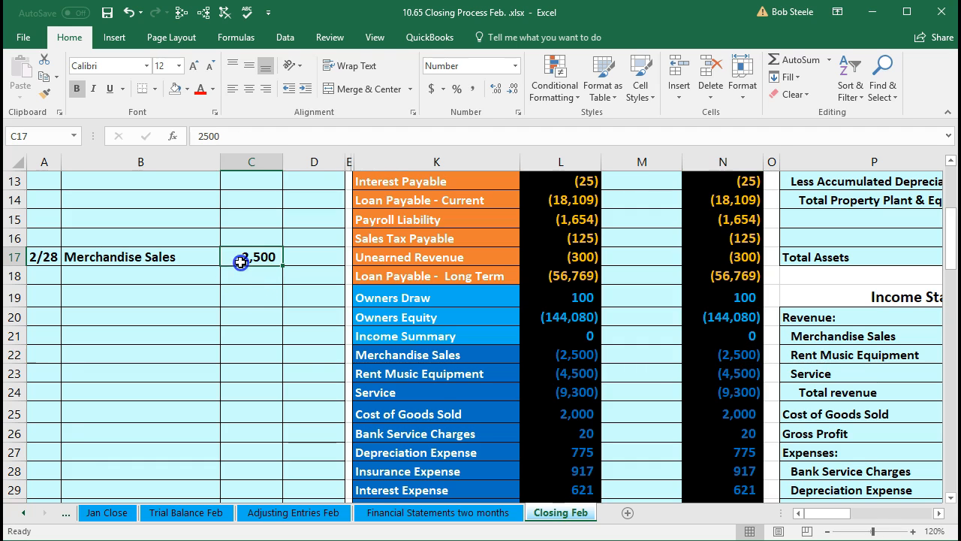
# Copy the Rent Music Equipment account name into B18 as values only and enter 4,500 for it in C18.
pyautogui.click(408, 372)
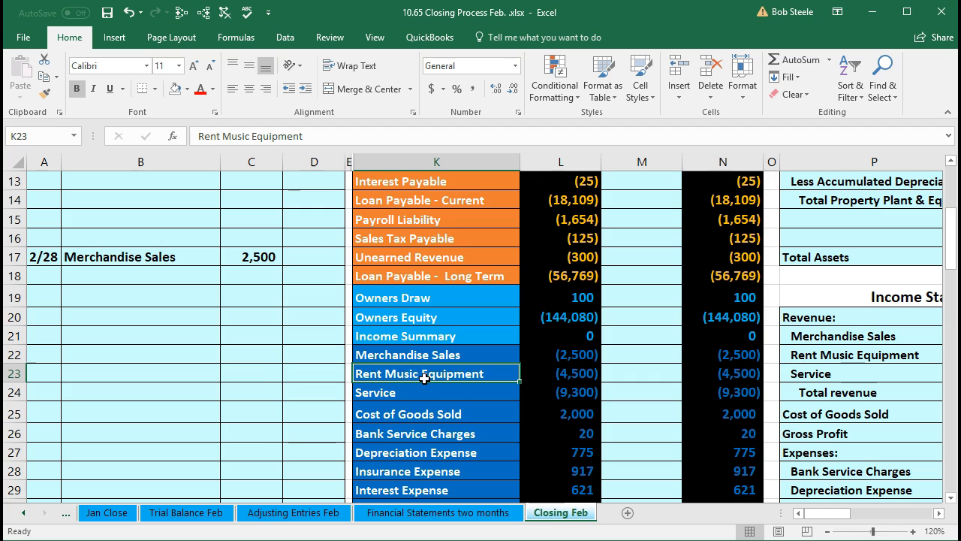
pyautogui.rightClick(424, 376)
pyautogui.click(460, 83)
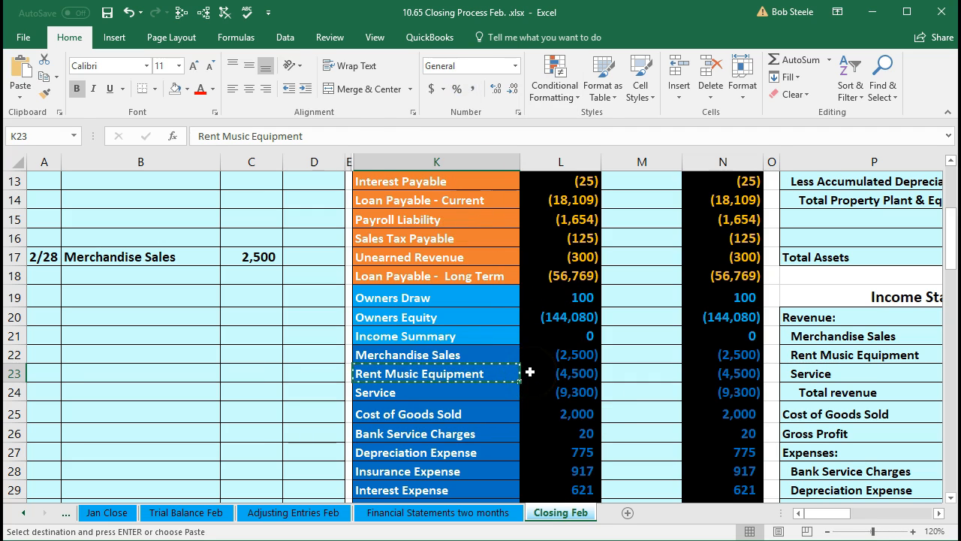
pyautogui.click(189, 276)
pyautogui.rightClick(188, 276)
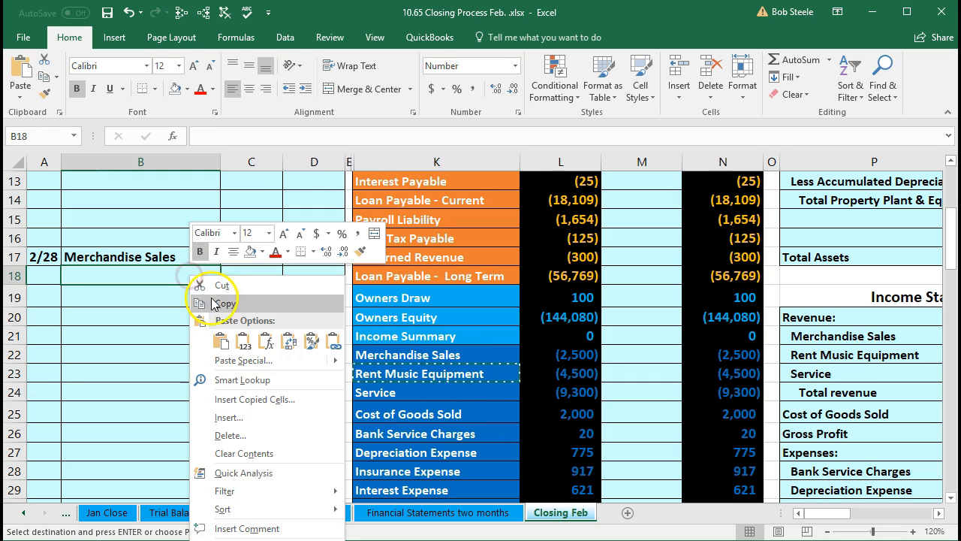
pyautogui.click(241, 339)
pyautogui.click(249, 279)
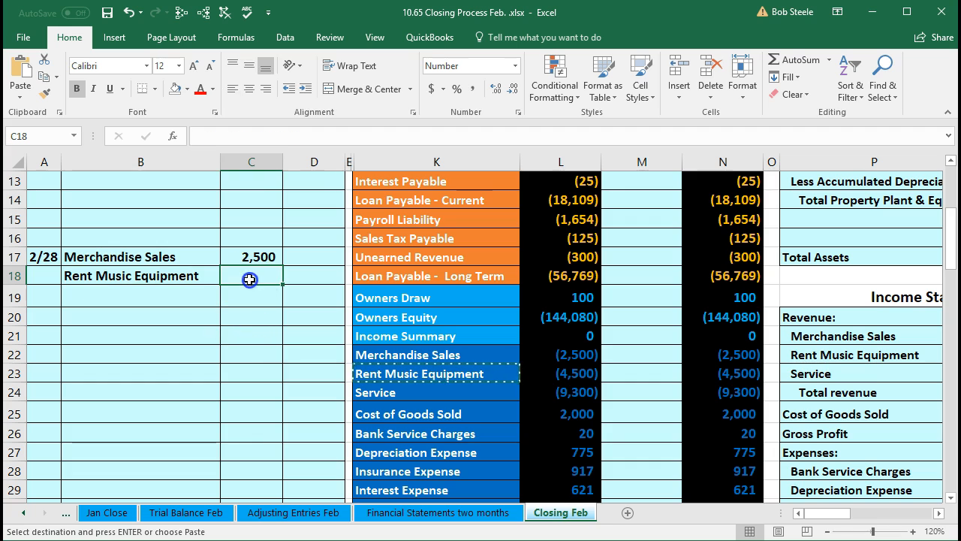
pyautogui.write('4,')
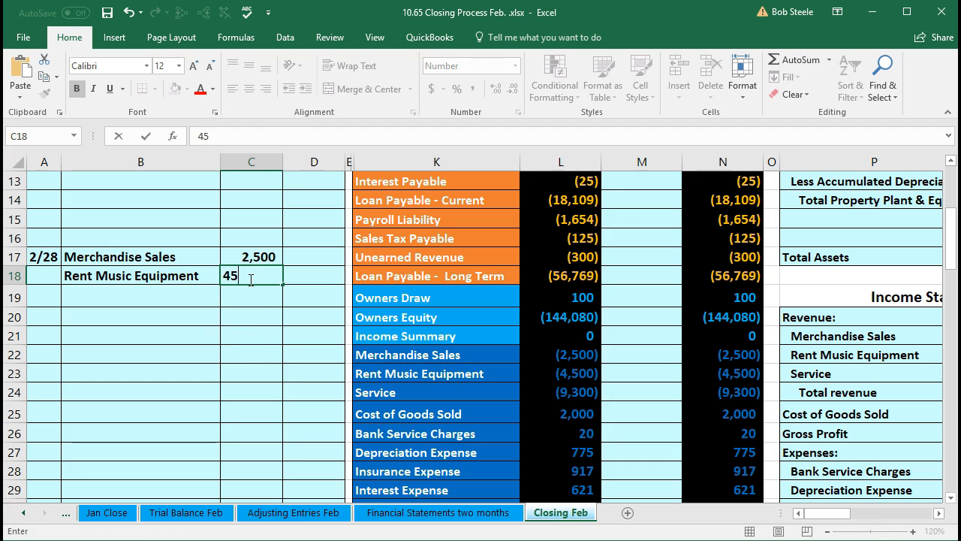
pyautogui.write('500')
pyautogui.press('Return')
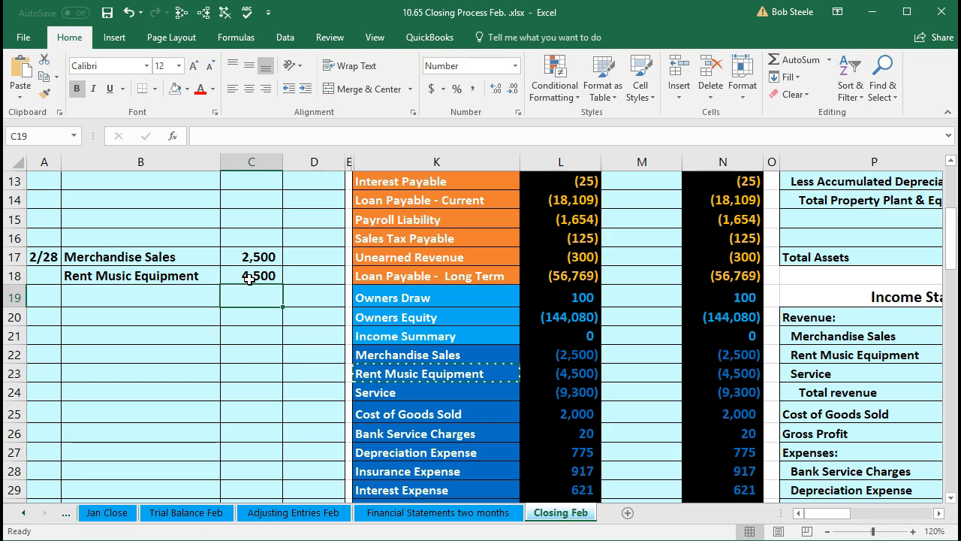
# Copy the Service account name from the trial balance into B19 as values only.
pyautogui.click(415, 392)
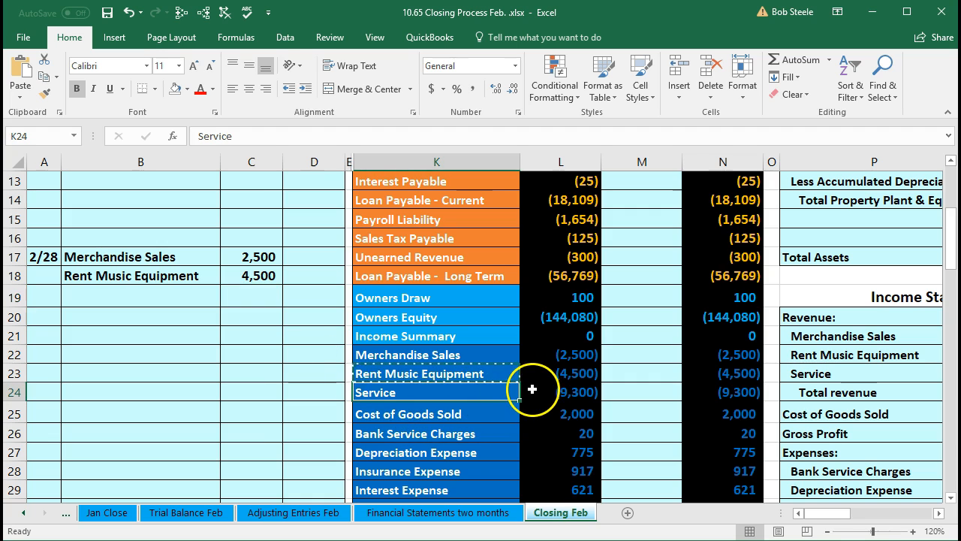
pyautogui.rightClick(438, 391)
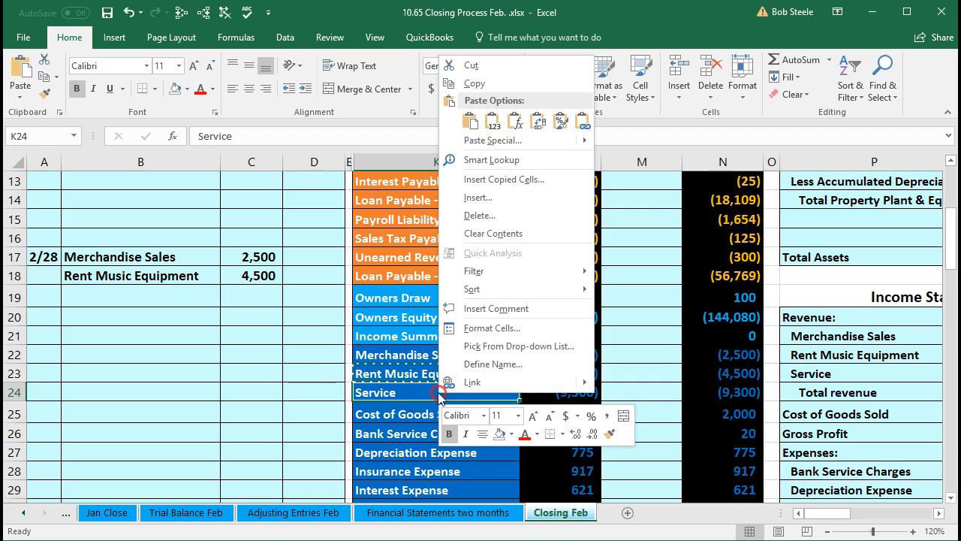
pyautogui.click(469, 84)
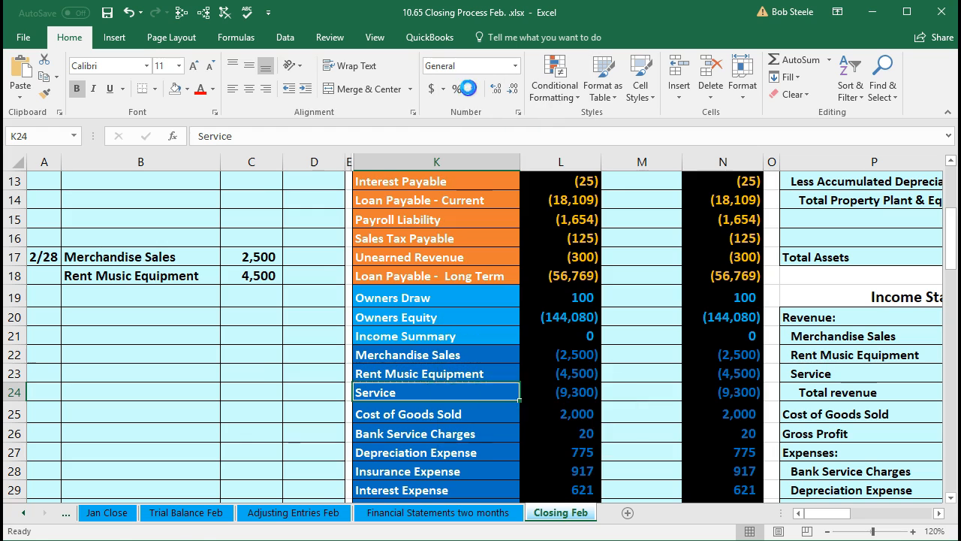
pyautogui.click(169, 289)
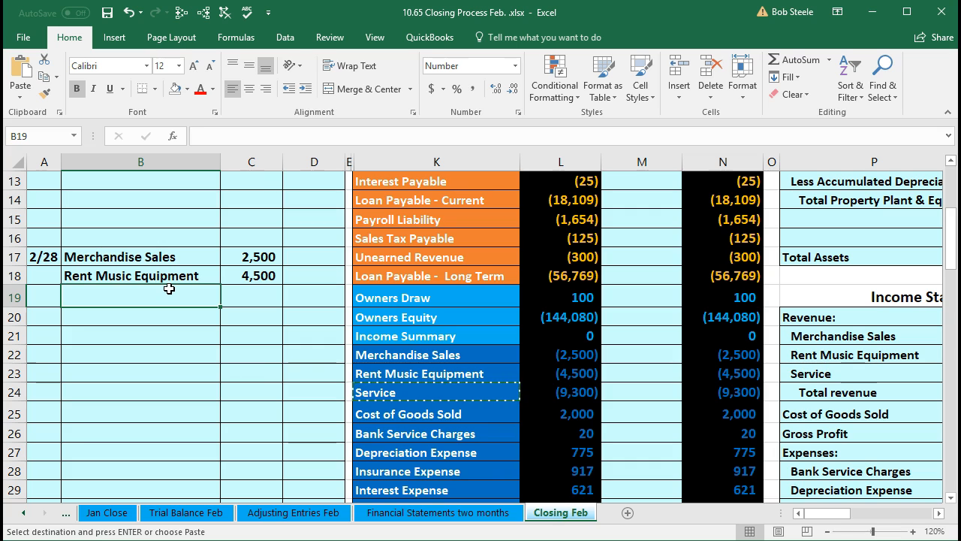
pyautogui.rightClick(169, 289)
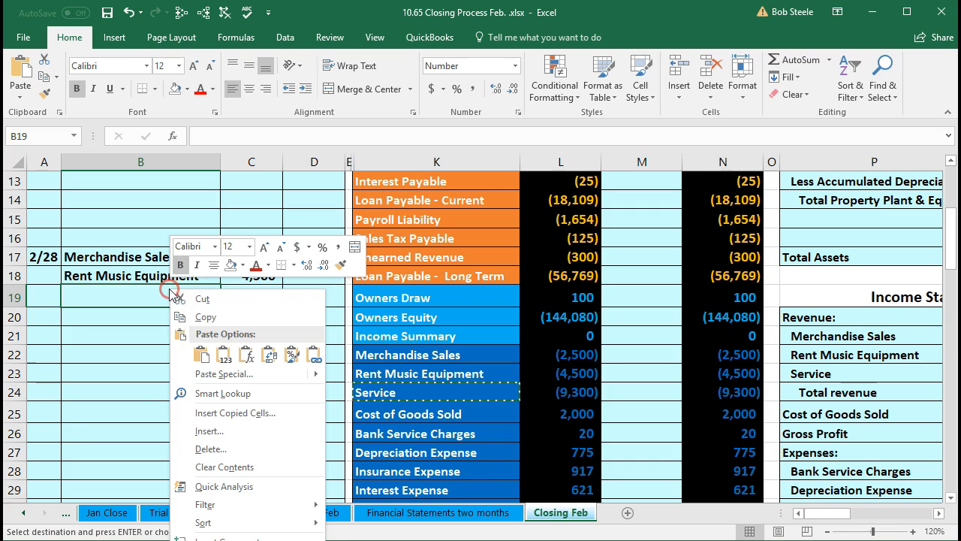
pyautogui.click(224, 346)
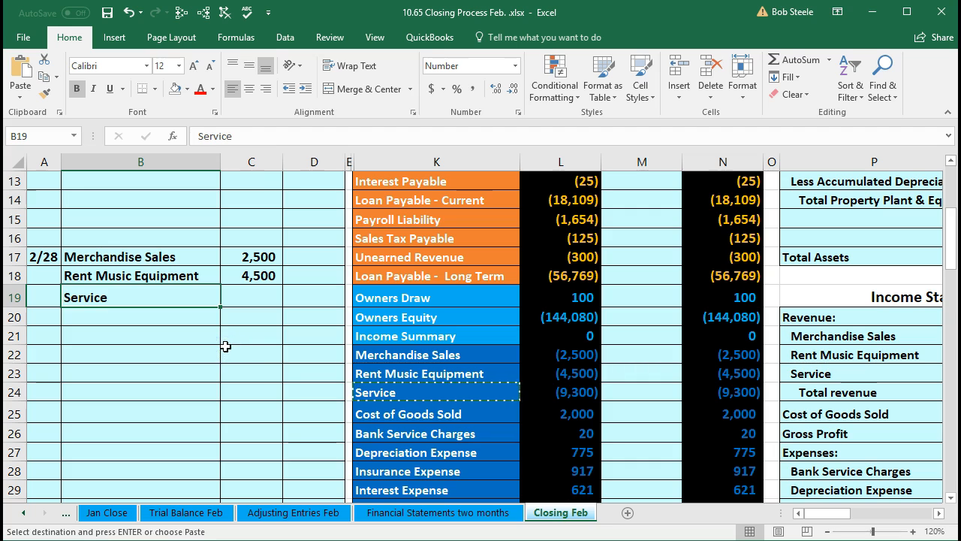
# Enter 9,300 for Service in C19 of the 2/28 closing entry.
pyautogui.click(253, 297)
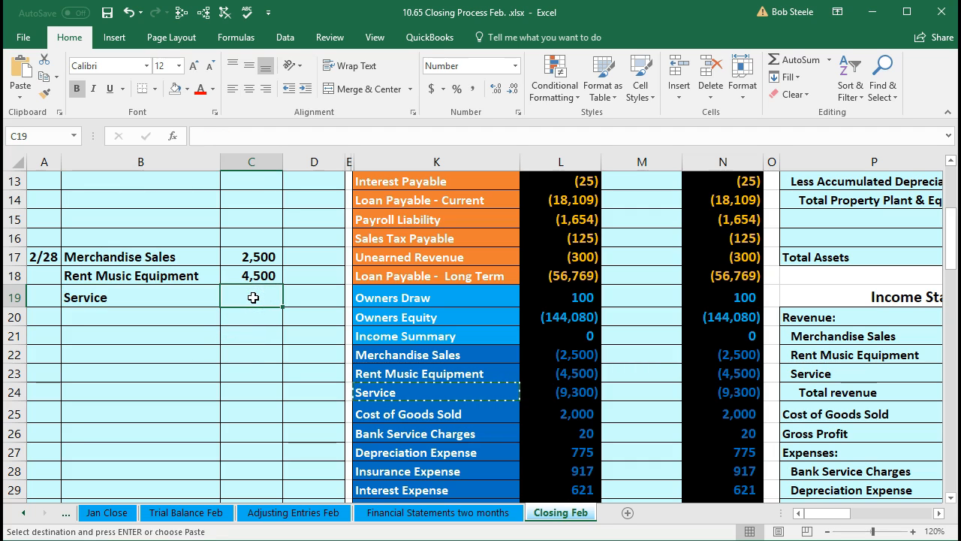
pyautogui.write('9300')
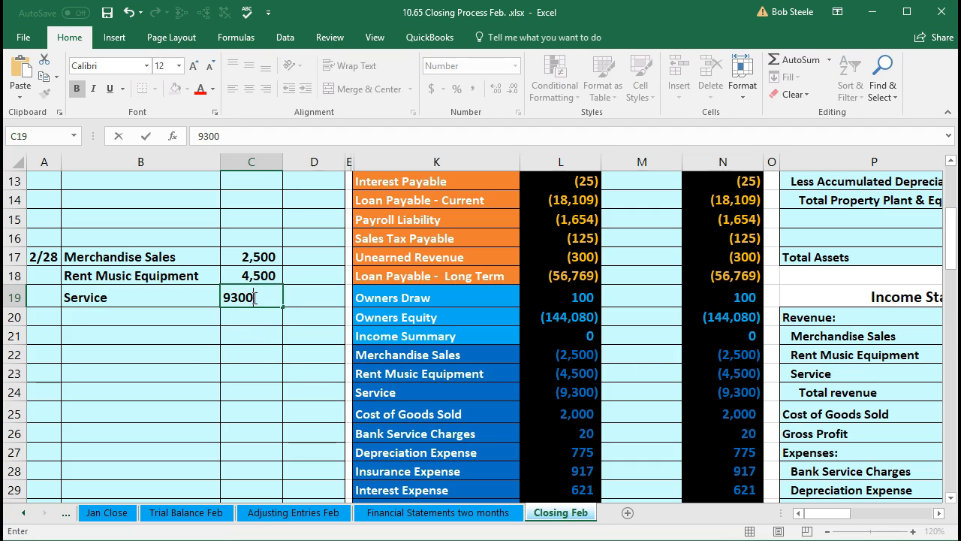
pyautogui.press('Return')
# Copy the Interest Income account name from the trial balance into B20 as values only.
pyautogui.scroll(-3, 253, 298)
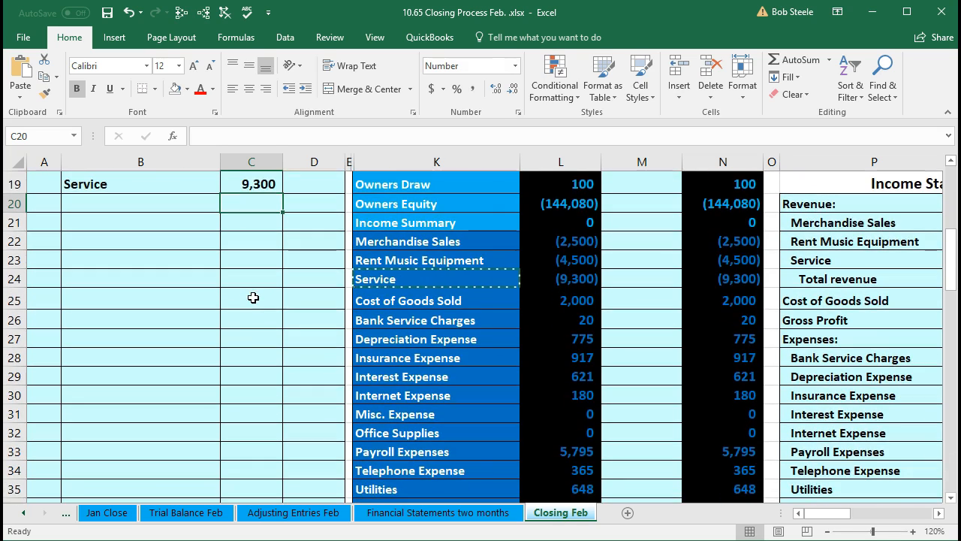
pyautogui.click(408, 447)
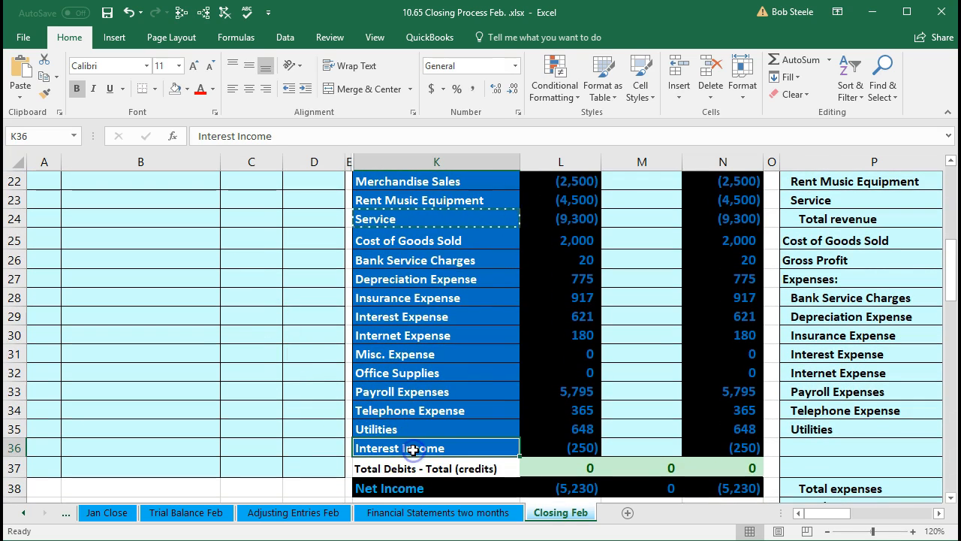
pyautogui.click(532, 446)
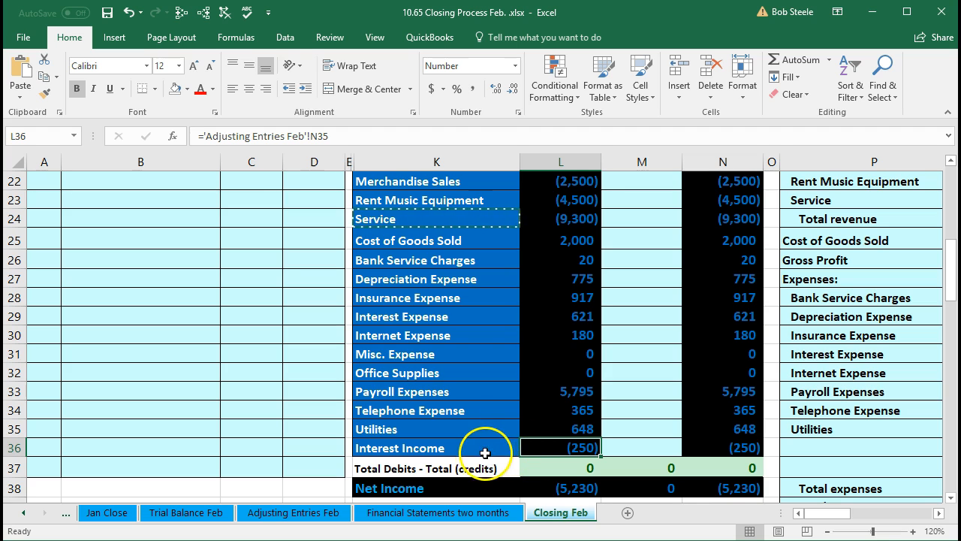
pyautogui.rightClick(458, 449)
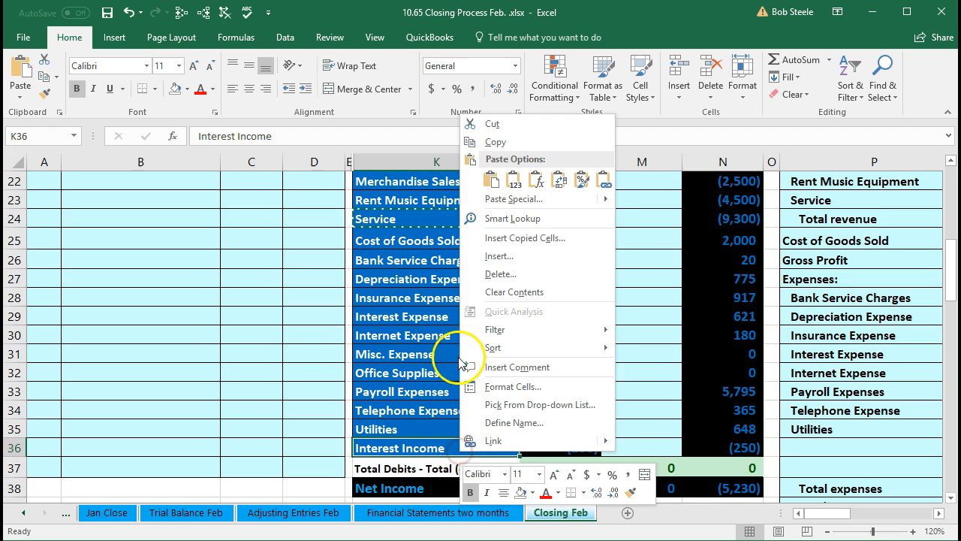
pyautogui.click(491, 143)
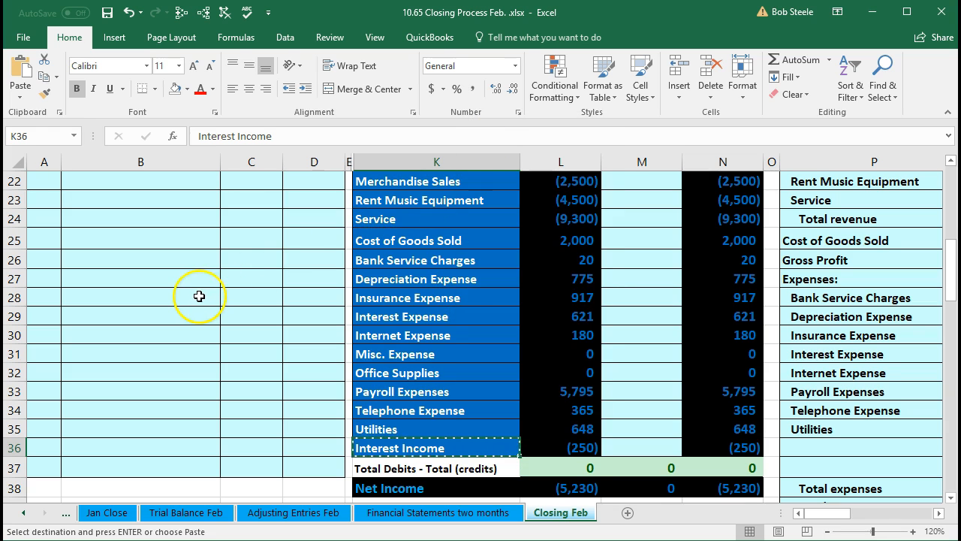
pyautogui.scroll(1, 197, 296)
pyautogui.click(130, 203)
pyautogui.rightClick(131, 203)
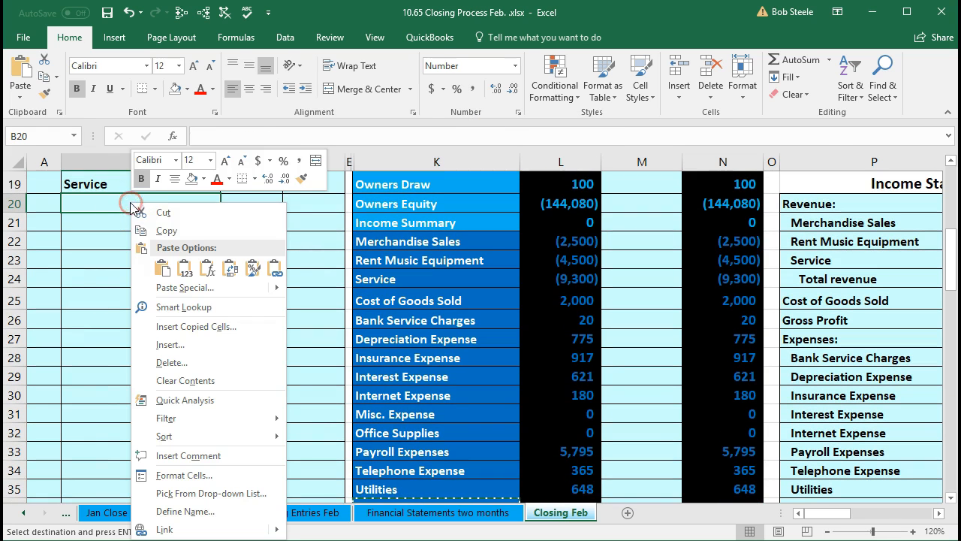
pyautogui.click(184, 262)
# Enter 250 for Interest Income in C20 of the closing entry.
pyautogui.scroll(-1, 263, 356)
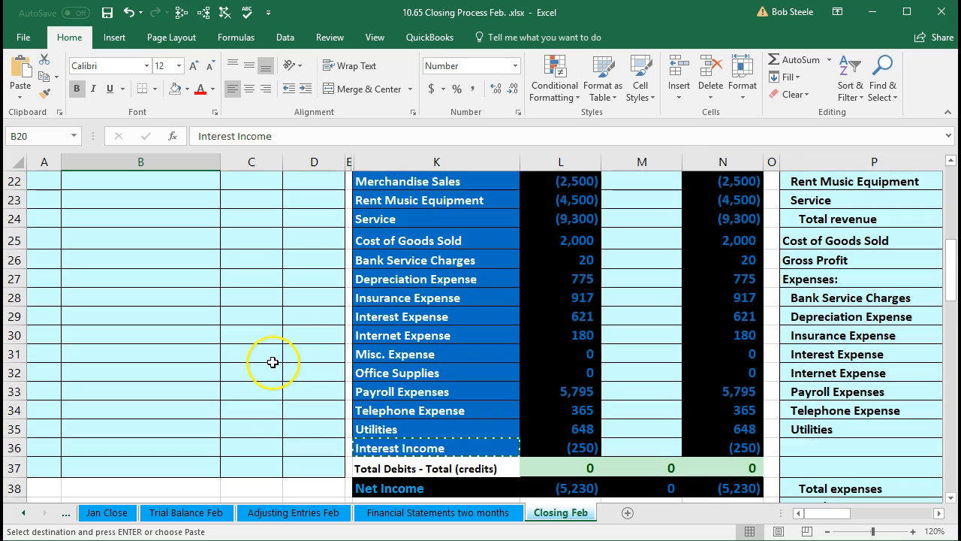
pyautogui.scroll(3, 273, 362)
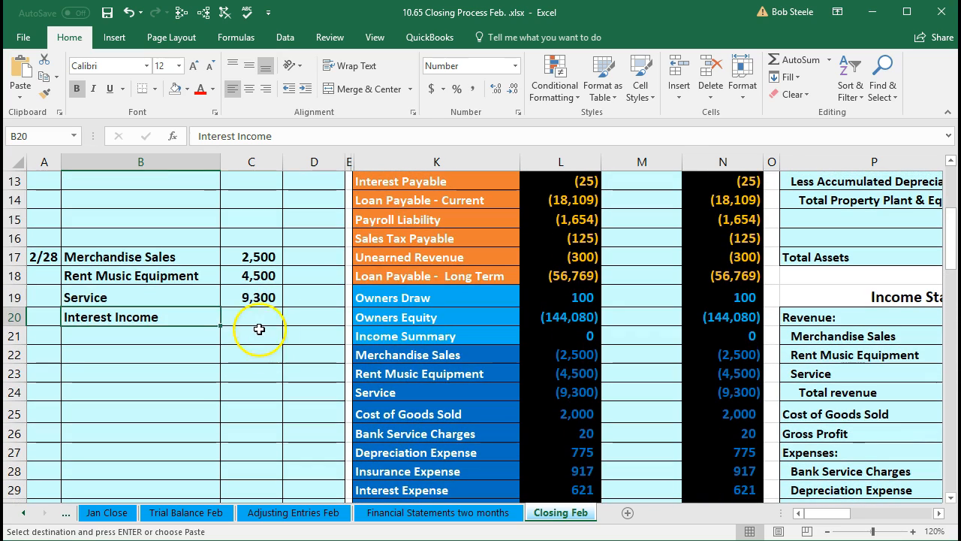
pyautogui.click(256, 315)
pyautogui.write('250')
pyautogui.press('Return')
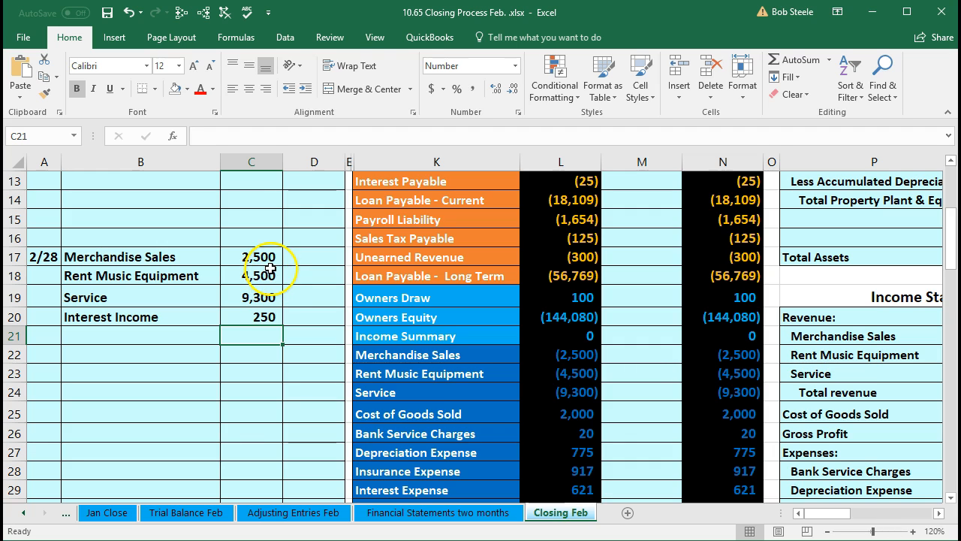
# Review the revenue accounts in the trial balance and copy the Income Summary account name into B21 as values only.
pyautogui.moveTo(618, 355); pyautogui.dragTo(627, 393)
pyautogui.moveTo(699, 359); pyautogui.dragTo(695, 385)
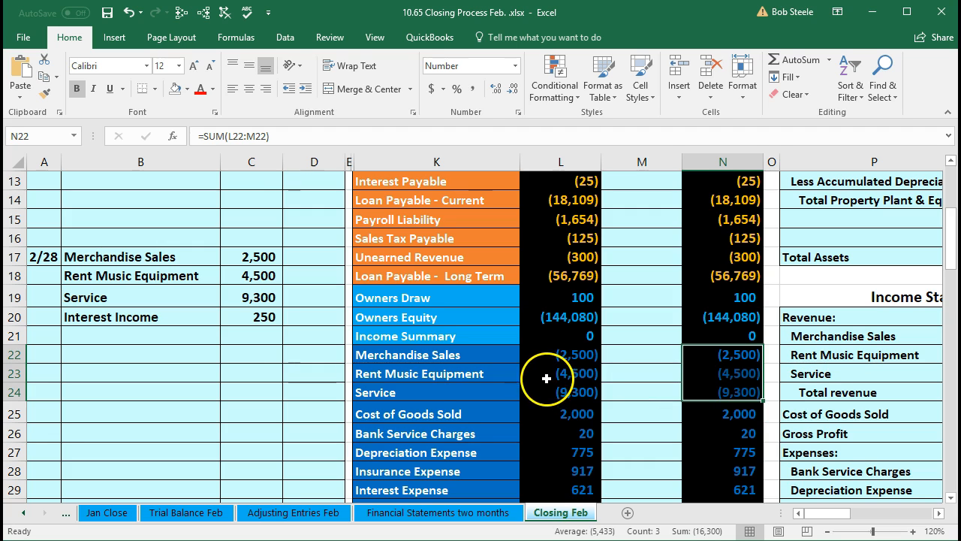
pyautogui.click(476, 338)
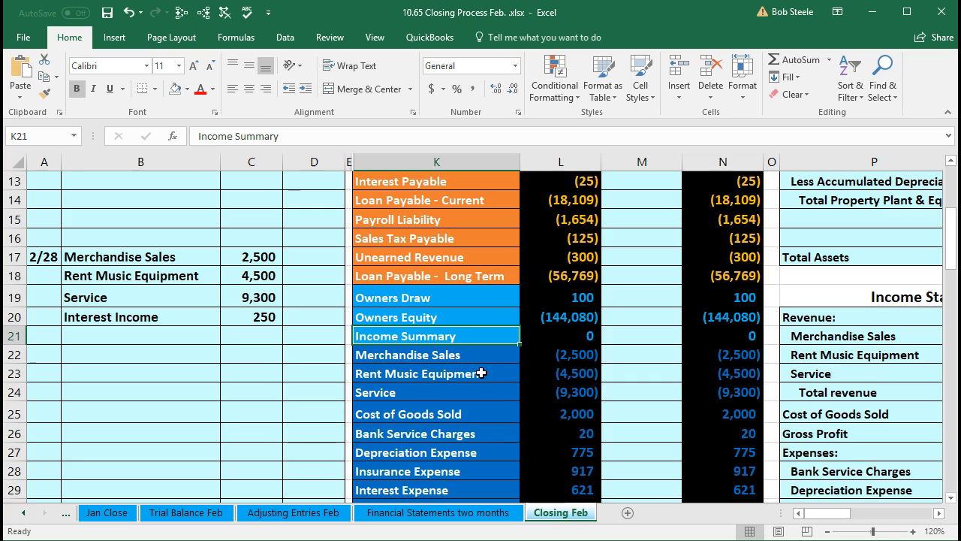
pyautogui.rightClick(468, 336)
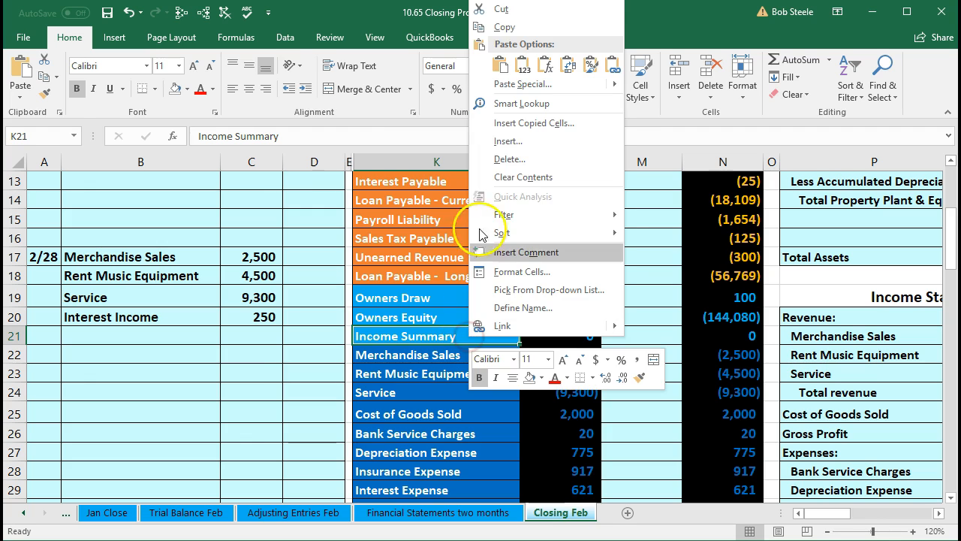
pyautogui.click(507, 28)
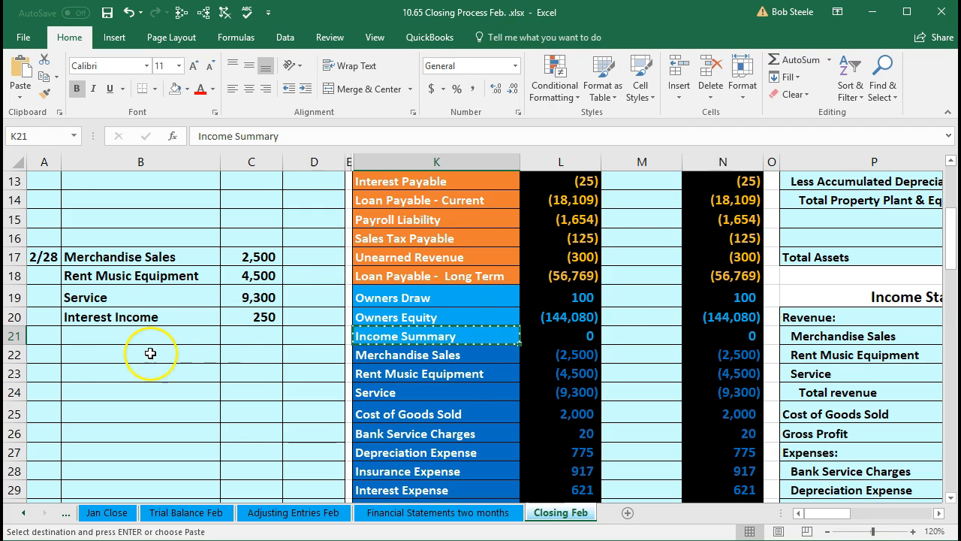
pyautogui.click(127, 337)
pyautogui.rightClick(128, 338)
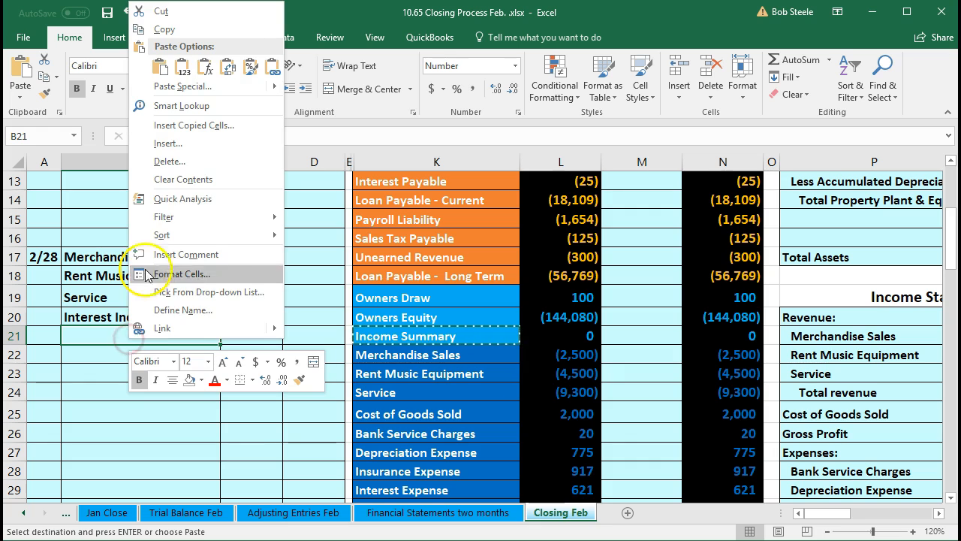
pyautogui.click(181, 72)
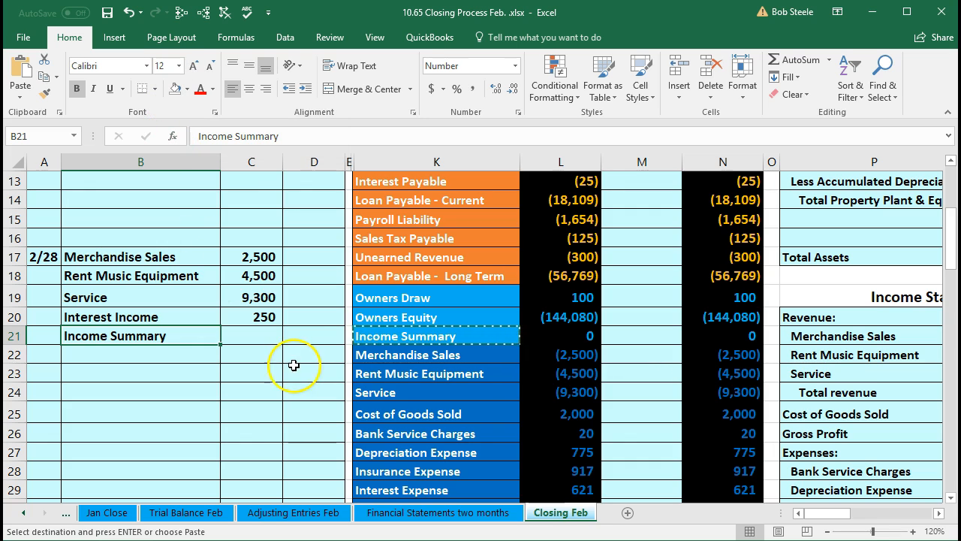
# Credit Income Summary in D21 with the negative sum of the entry's amounts, using the formula -SUM(C17:D20).
pyautogui.click(307, 342)
pyautogui.moveTo(230, 257); pyautogui.dragTo(234, 318)
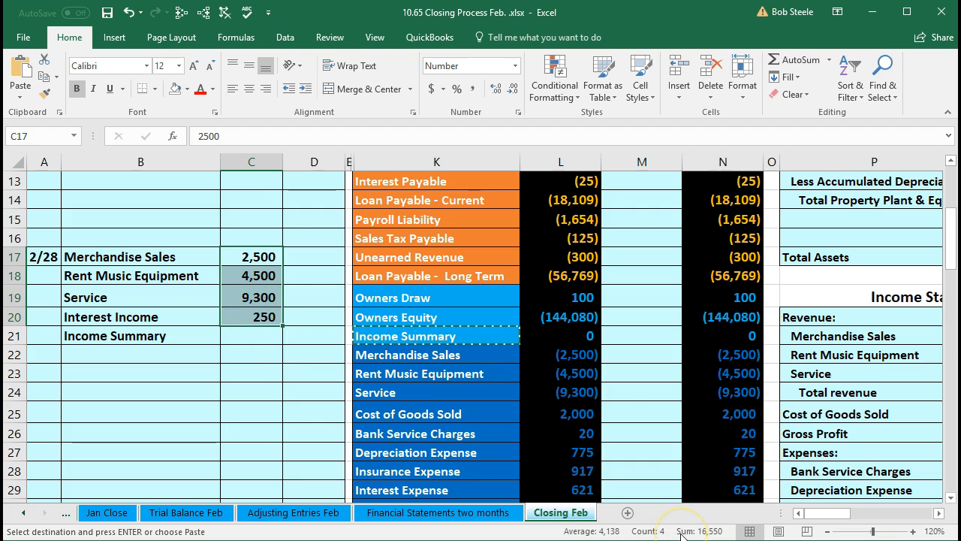
pyautogui.click(317, 334)
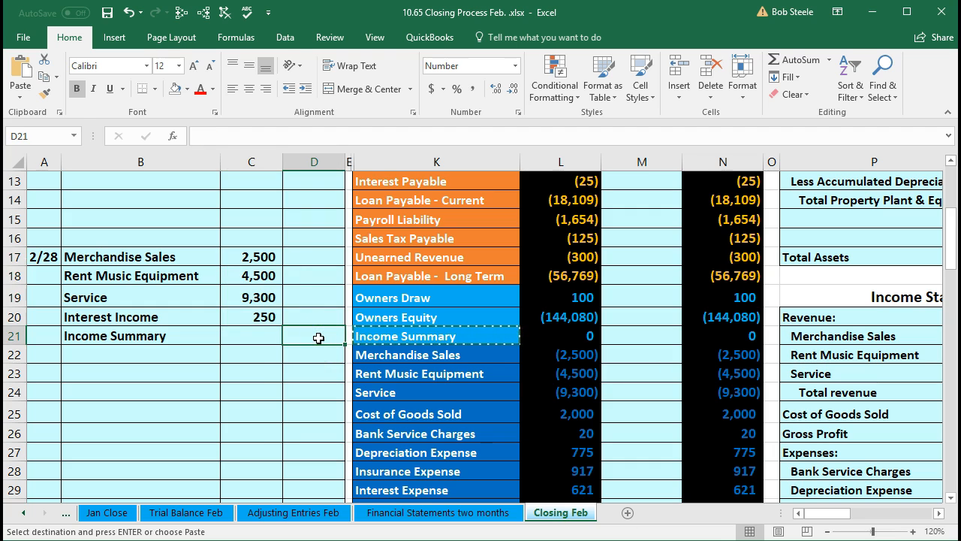
pyautogui.write('-')
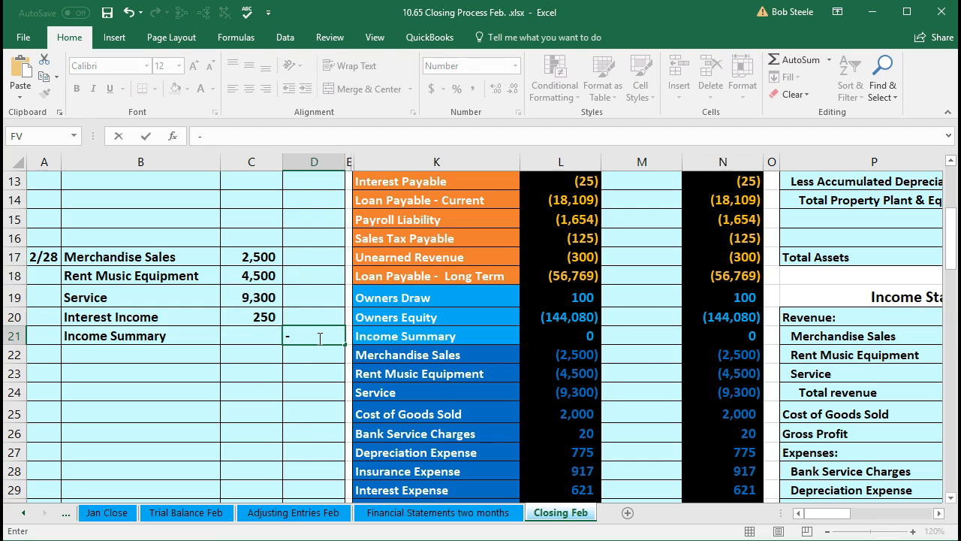
pyautogui.write('sum')
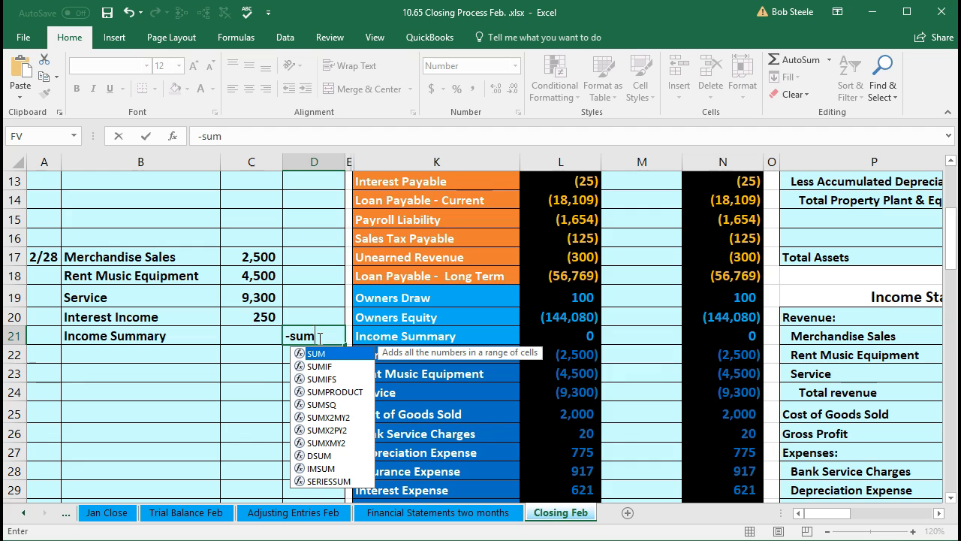
pyautogui.doubleClick(317, 353)
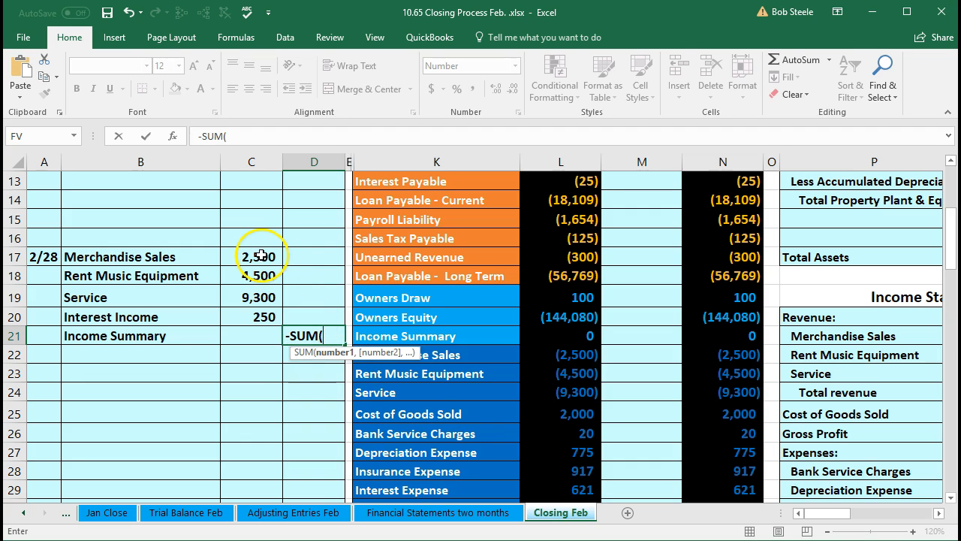
pyautogui.click(244, 256)
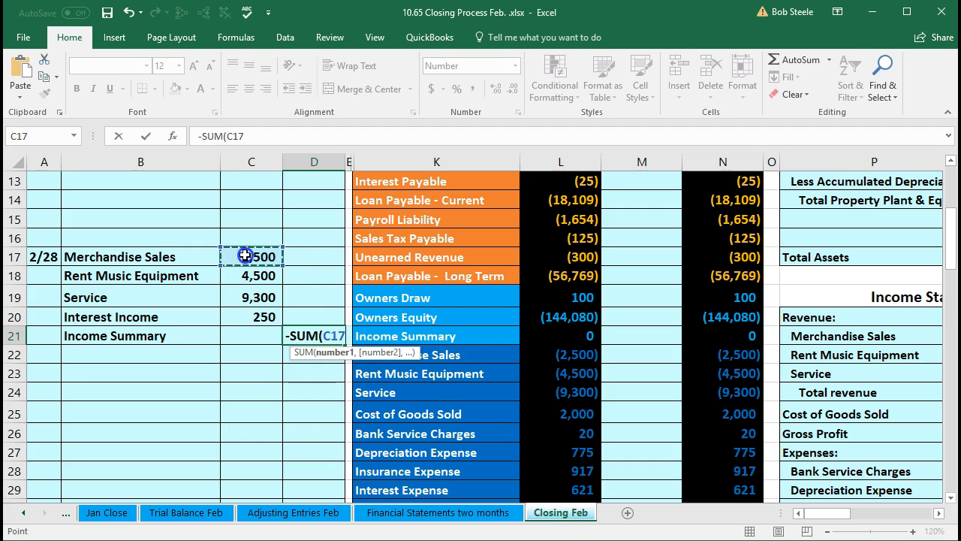
pyautogui.moveTo(244, 256); pyautogui.dragTo(303, 313)
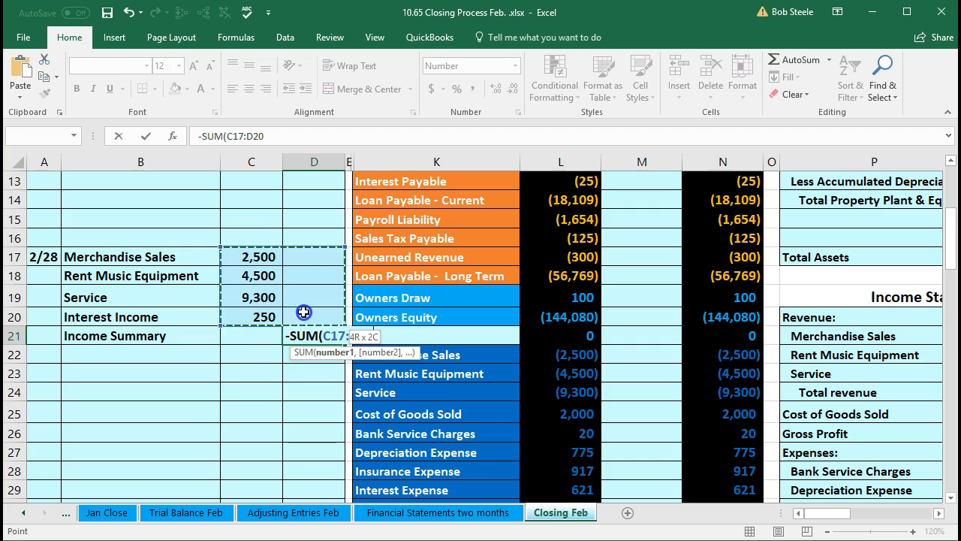
pyautogui.moveTo(303, 312); pyautogui.dragTo(304, 312)
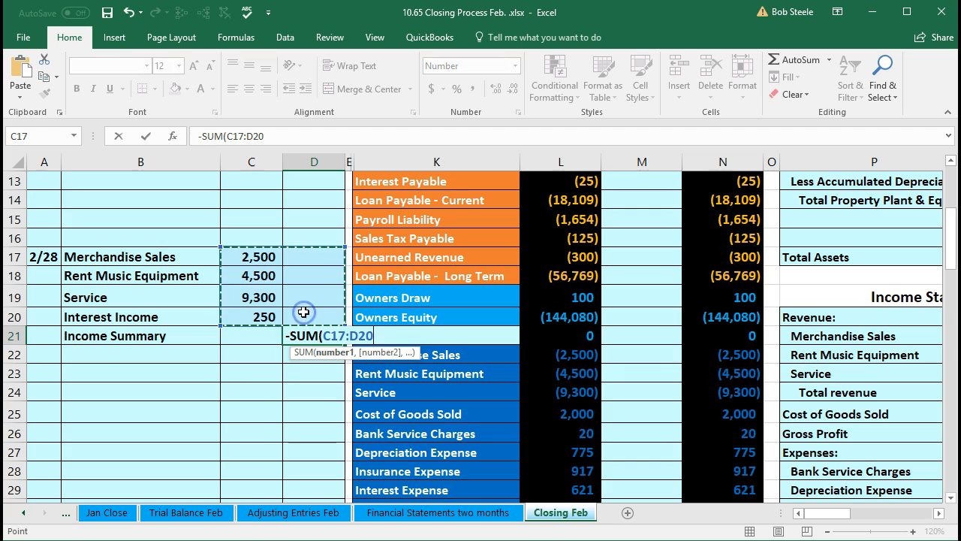
pyautogui.press('Return')
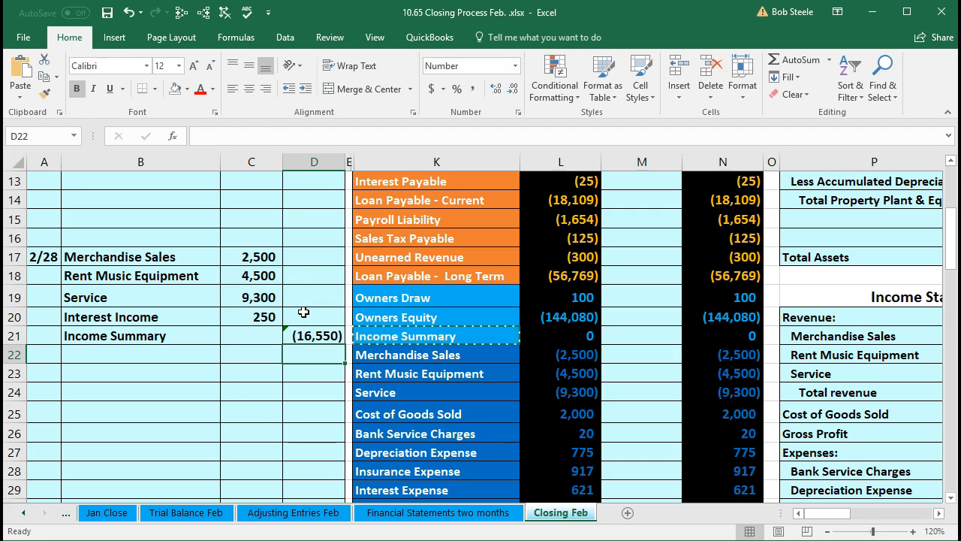
# Check that the closing entry in C17:D21 balances by comparing the debits in C17:C20 with the Income Summary credit.
pyautogui.moveTo(232, 255); pyautogui.dragTo(315, 336)
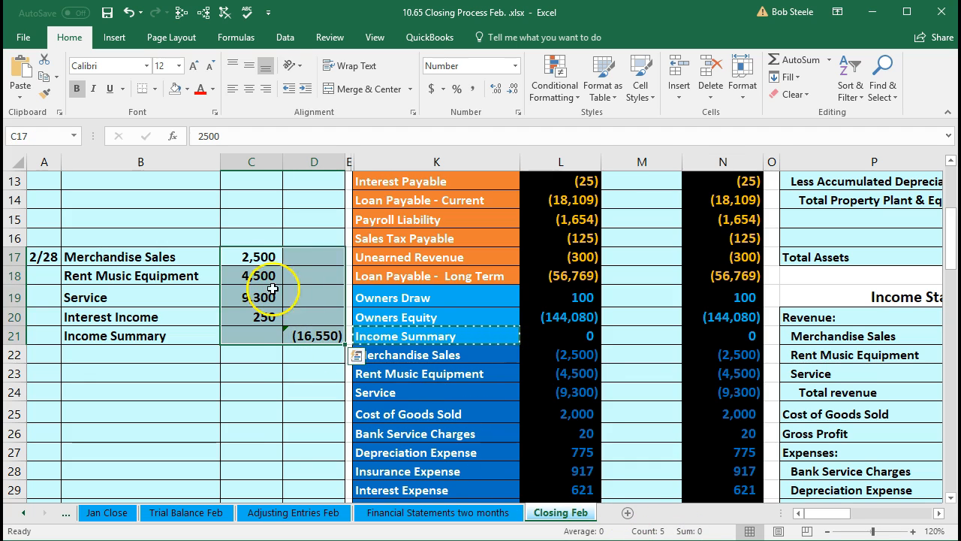
pyautogui.moveTo(238, 256); pyautogui.dragTo(226, 316)
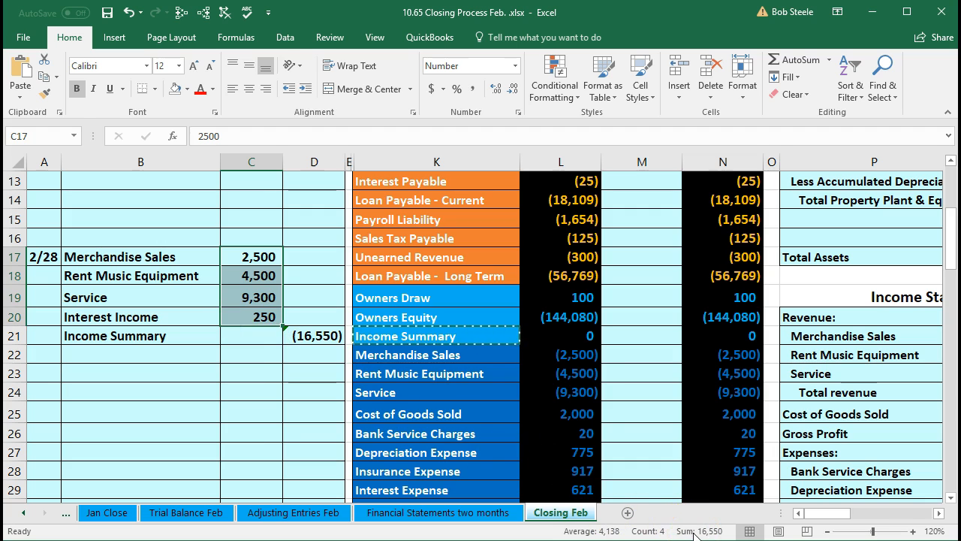
pyautogui.click(324, 337)
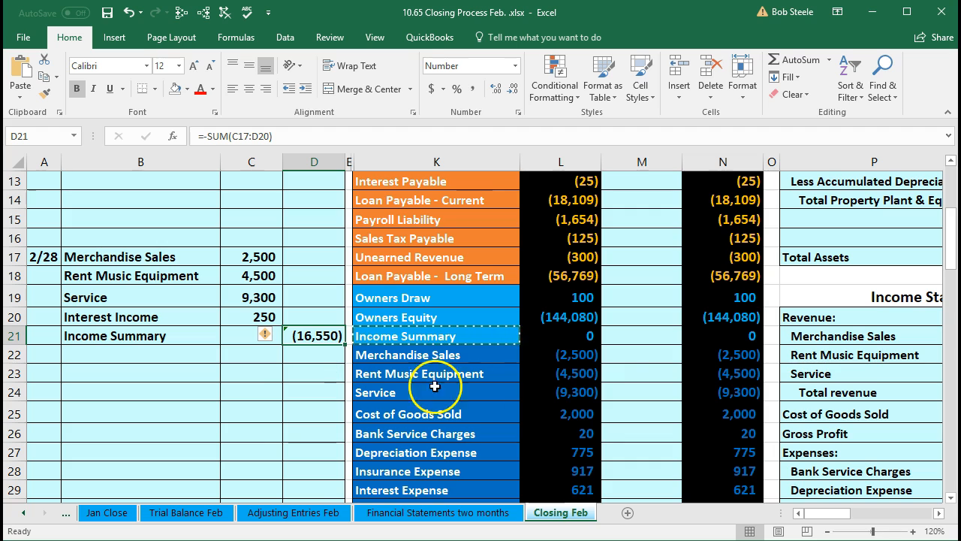
# Examine the trial balance rows for the revenue accounts, Income Summary and Interest Income that the closing entry affects.
pyautogui.moveTo(692, 354); pyautogui.dragTo(692, 389)
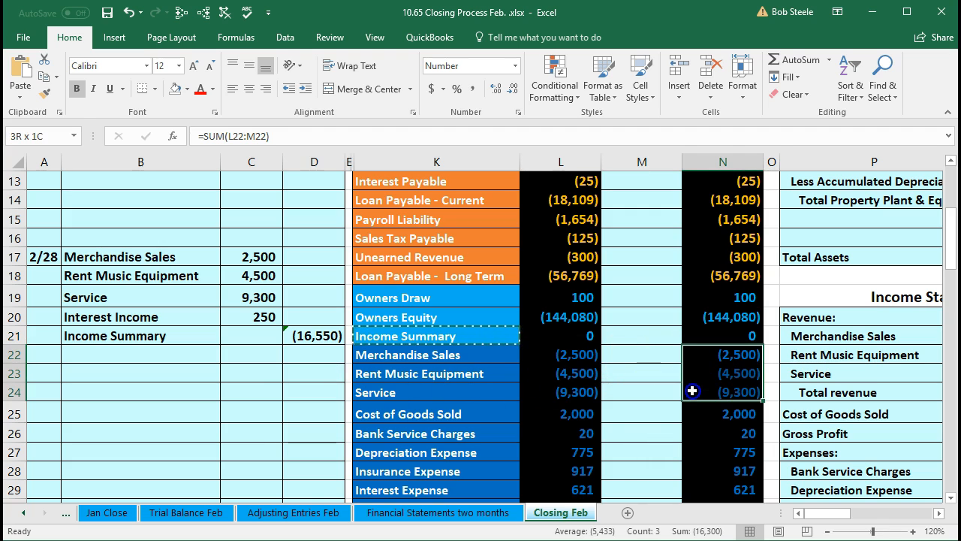
pyautogui.click(697, 336)
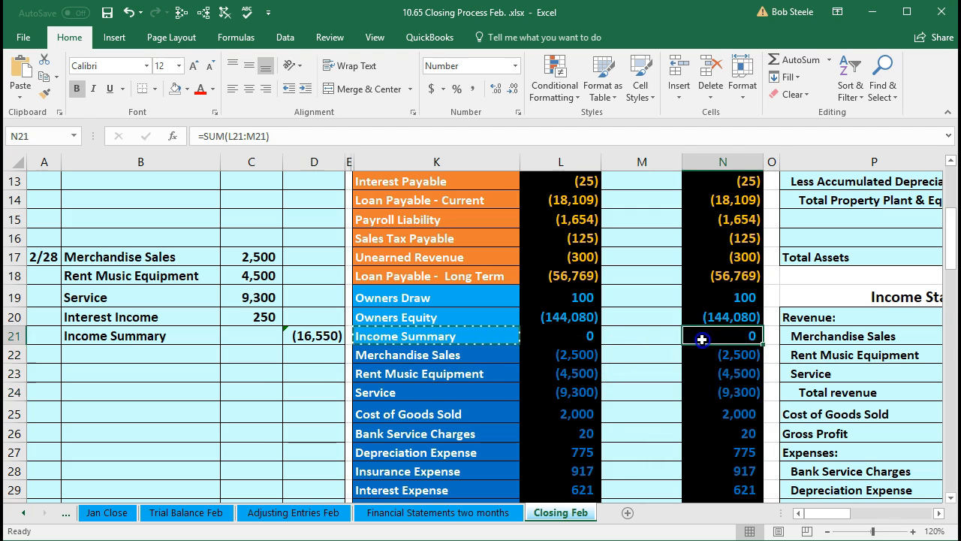
pyautogui.scroll(-1, 688, 399)
pyautogui.scroll(-3, 688, 399)
pyautogui.click(697, 388)
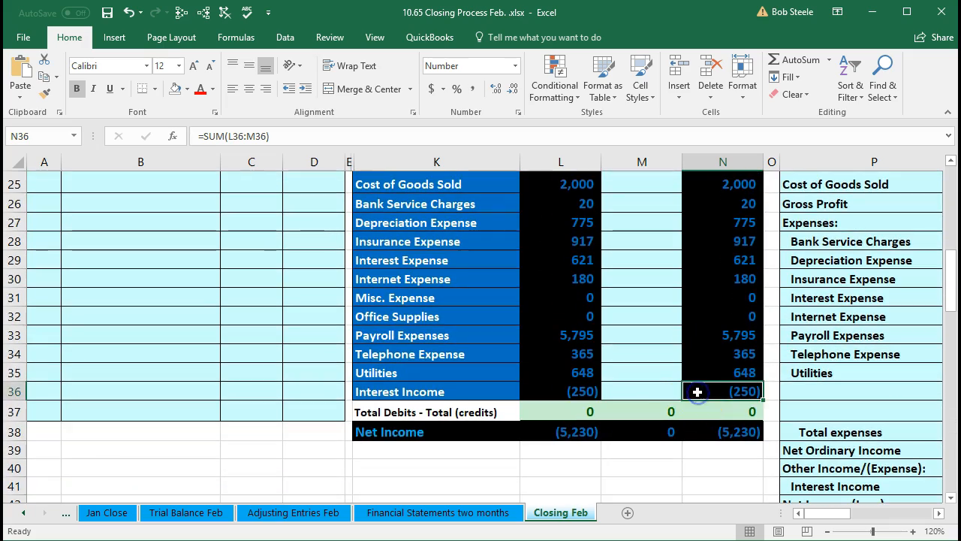
pyautogui.scroll(1, 698, 391)
pyautogui.scroll(3, 698, 392)
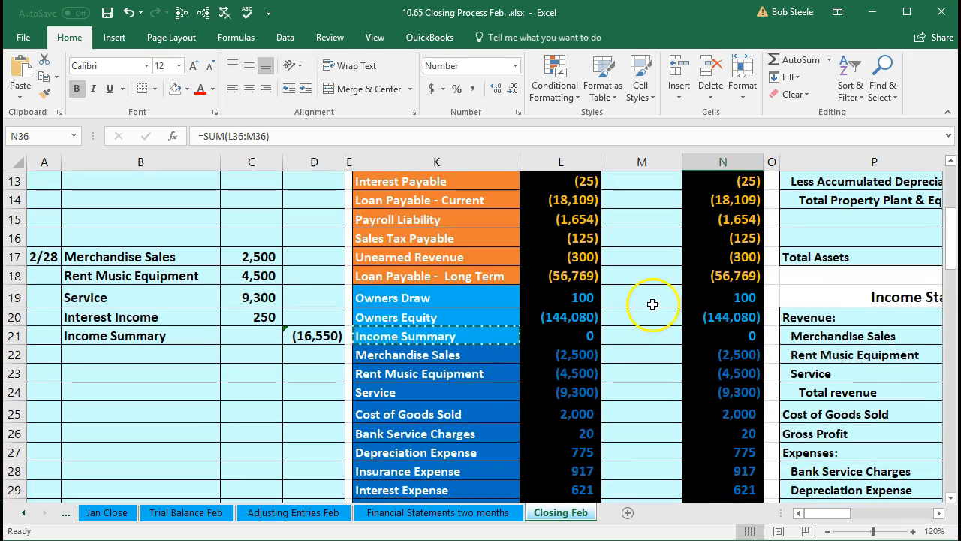
pyautogui.click(646, 335)
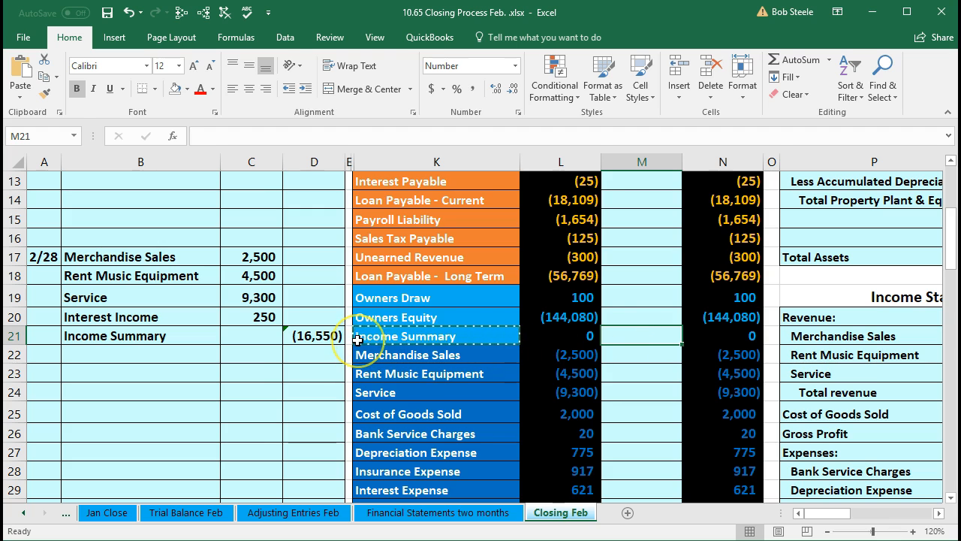
pyautogui.click(635, 354)
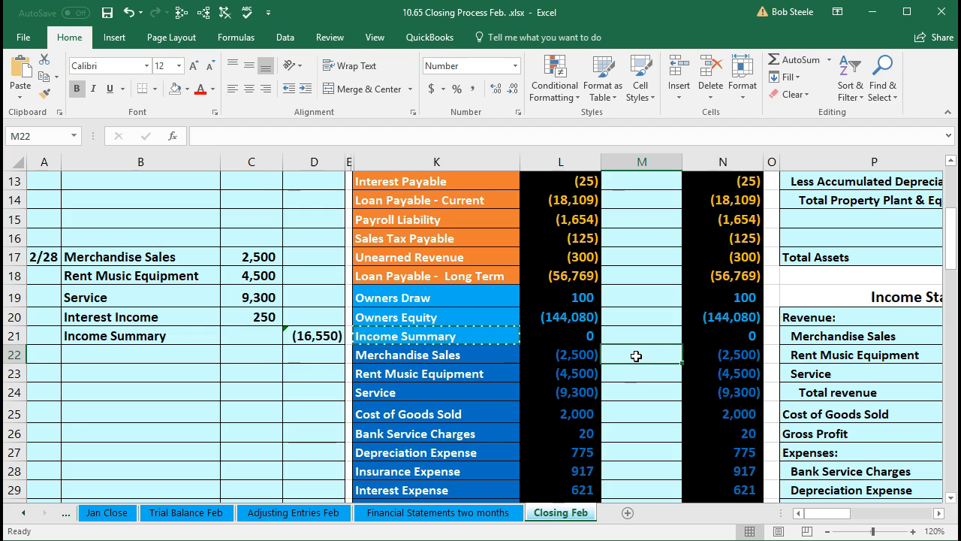
# Post the Merchandise Sales, Rent Music Equipment and Service debits to the trial balance by linking M22, M23 and M24 to C17, C18 and C19.
pyautogui.write('=')
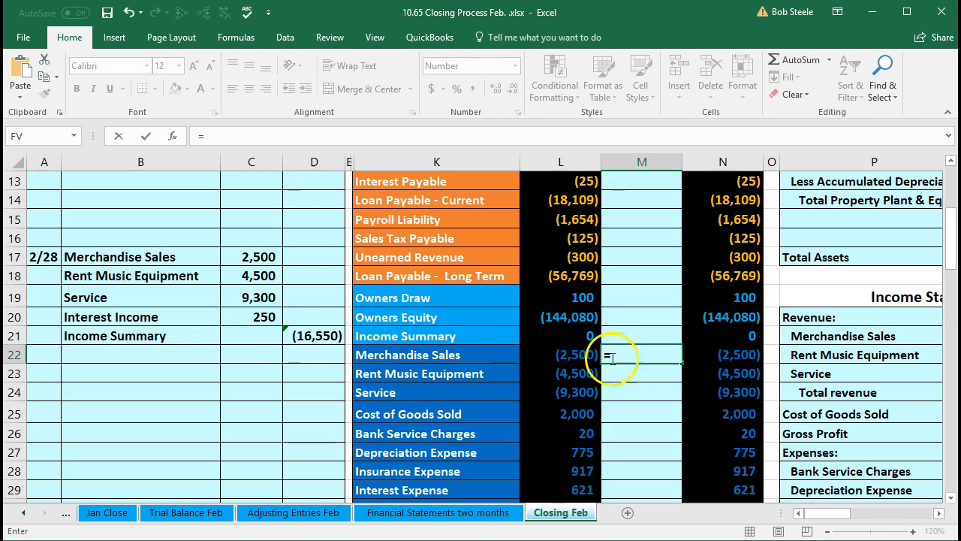
pyautogui.click(255, 256)
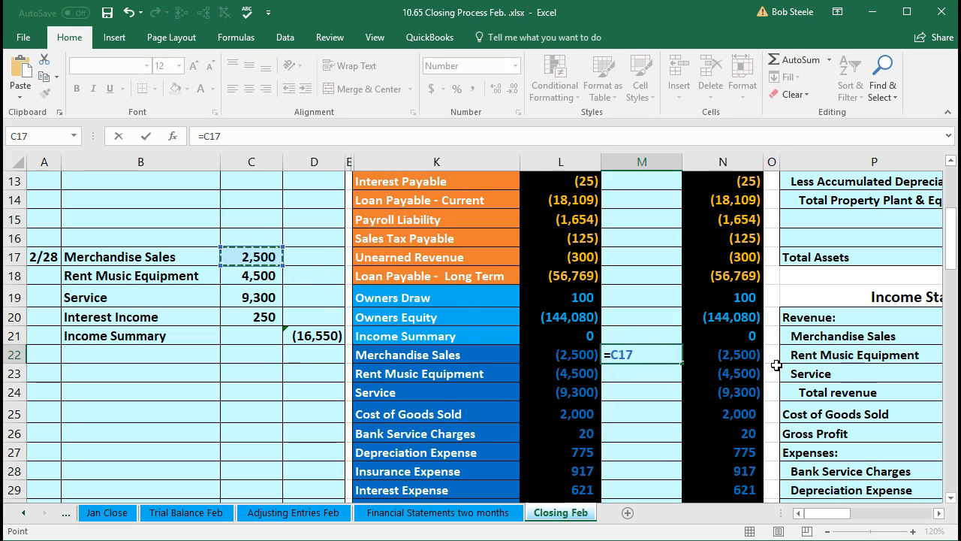
pyautogui.press('Return')
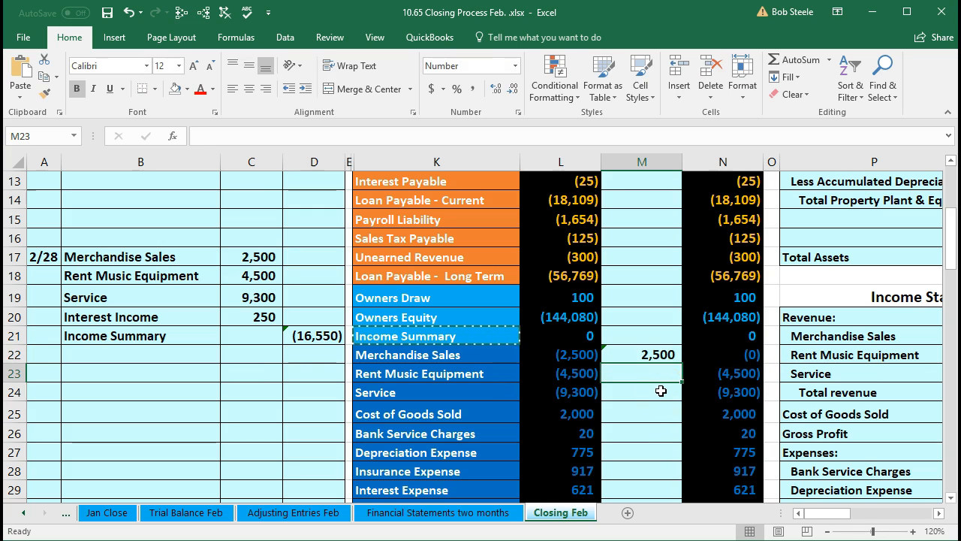
pyautogui.write('=')
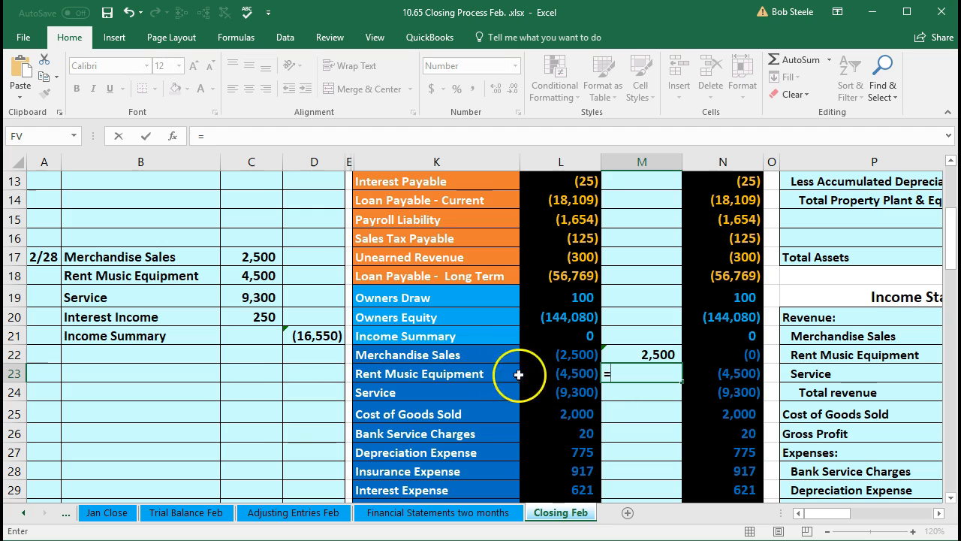
pyautogui.click(247, 276)
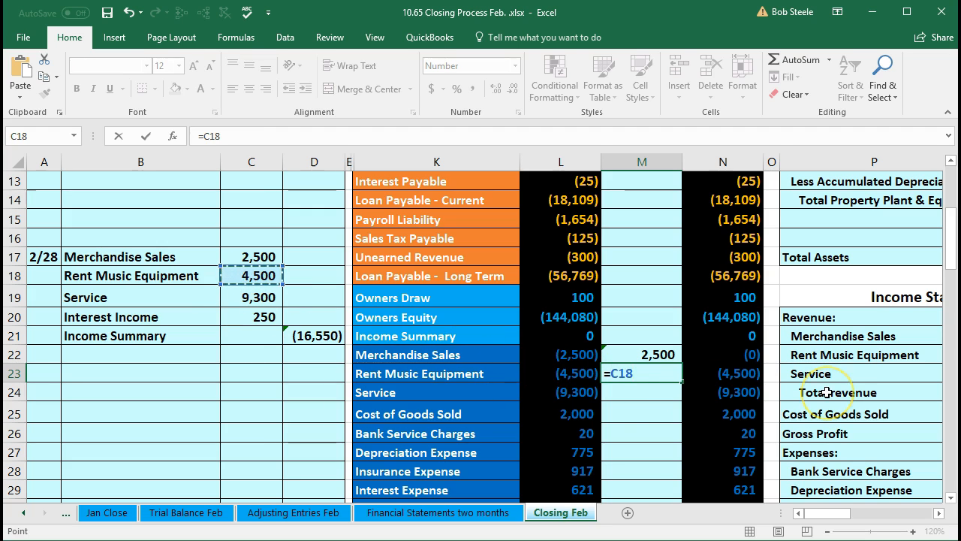
pyautogui.press('Return')
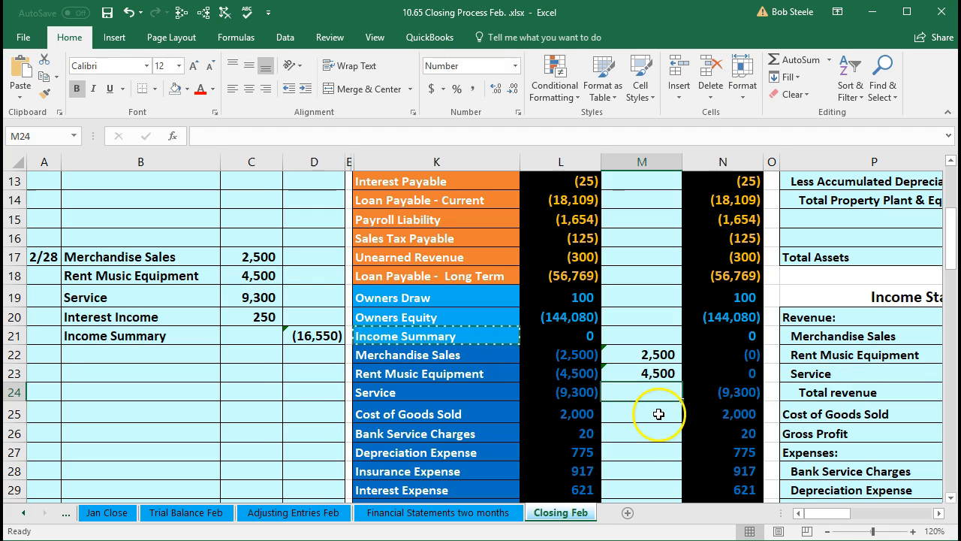
pyautogui.write('=')
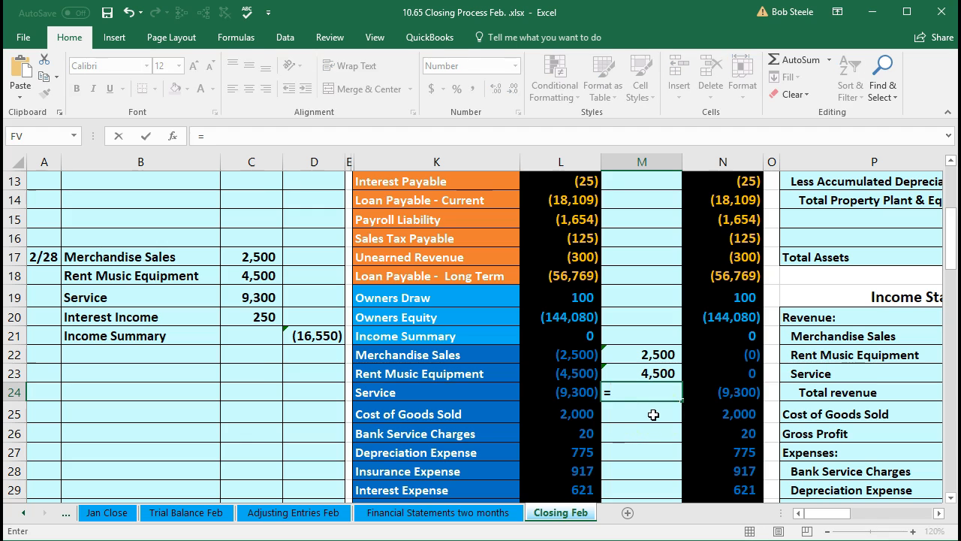
pyautogui.click(258, 296)
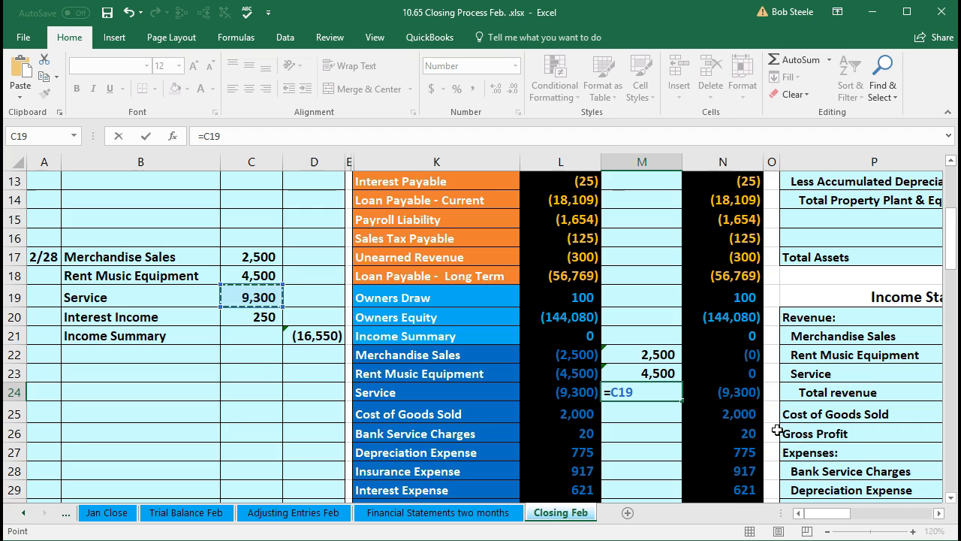
pyautogui.press('Return')
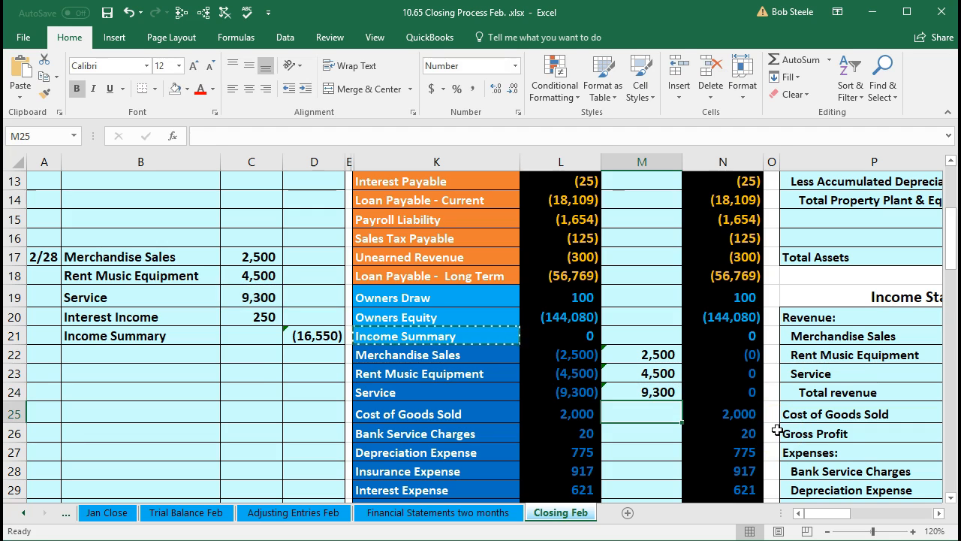
# Post the Interest Income debit to the trial balance by linking M36 to C20, and check the account's ending balance.
pyautogui.scroll(-3, 709, 424)
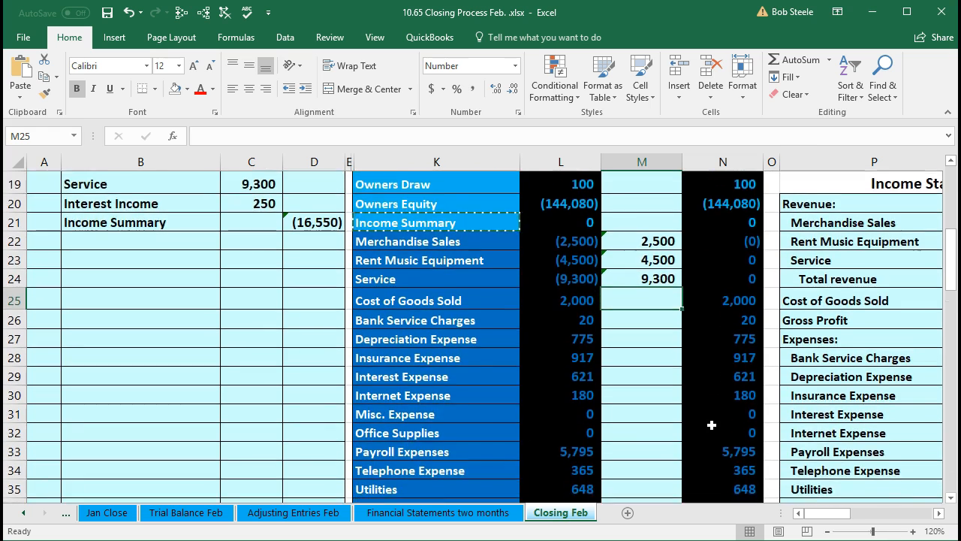
pyautogui.click(654, 443)
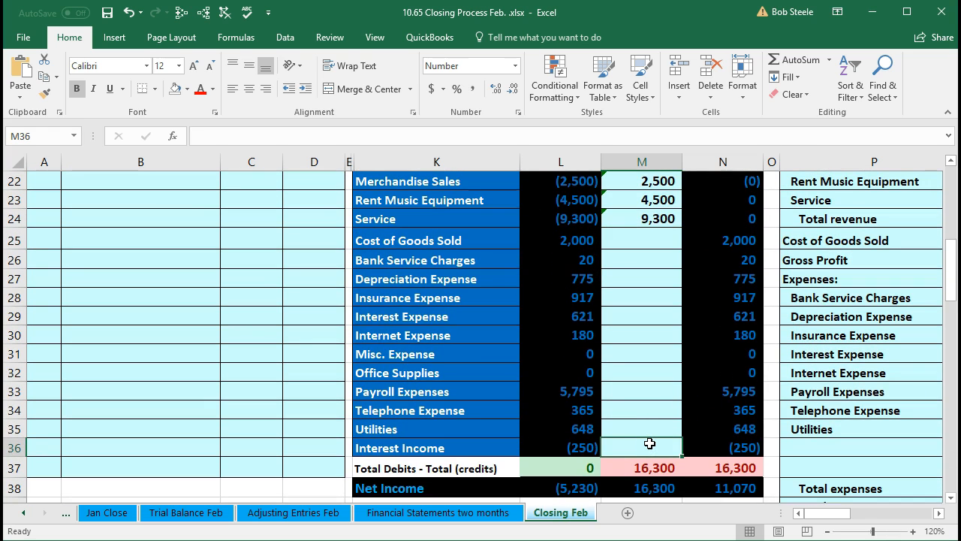
pyautogui.scroll(1, 649, 443)
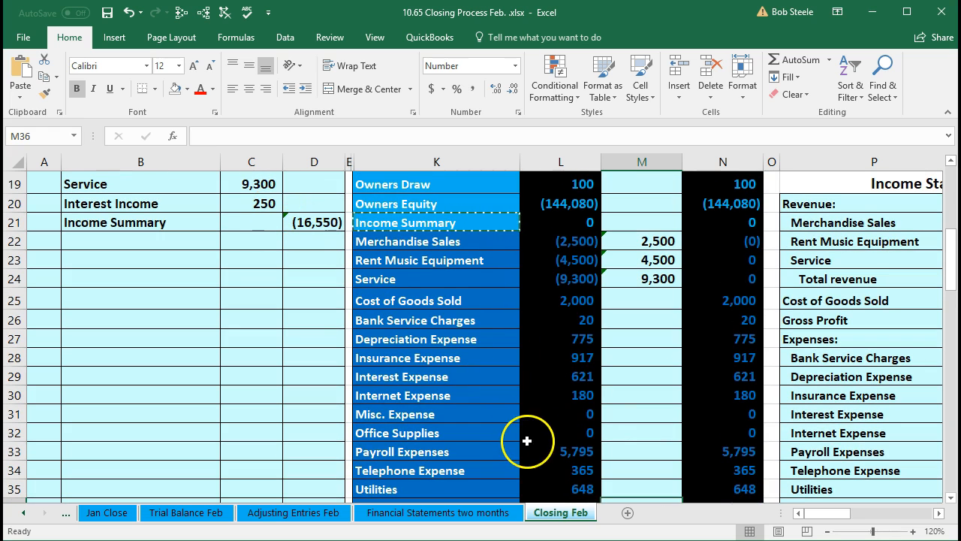
pyautogui.scroll(-1, 528, 445)
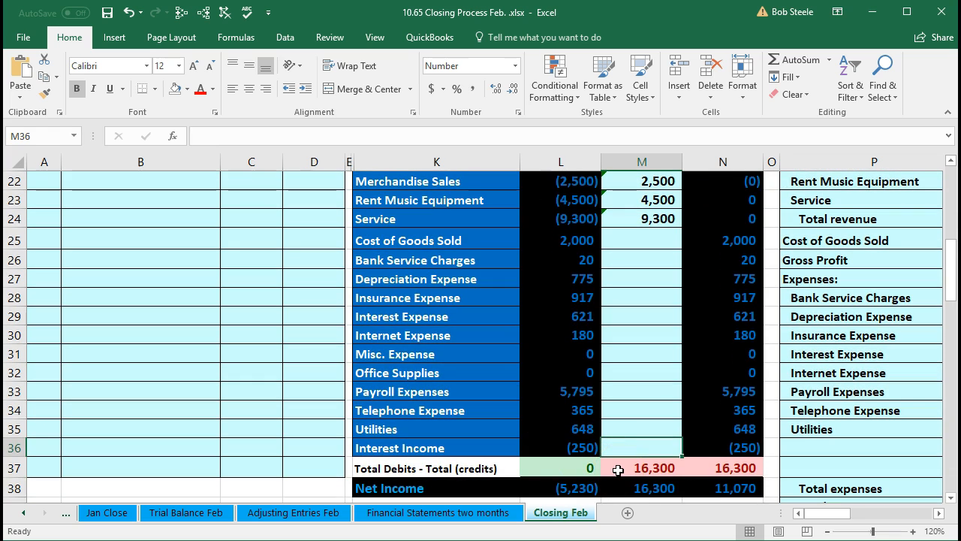
pyautogui.write('=')
pyautogui.scroll(1, 317, 418)
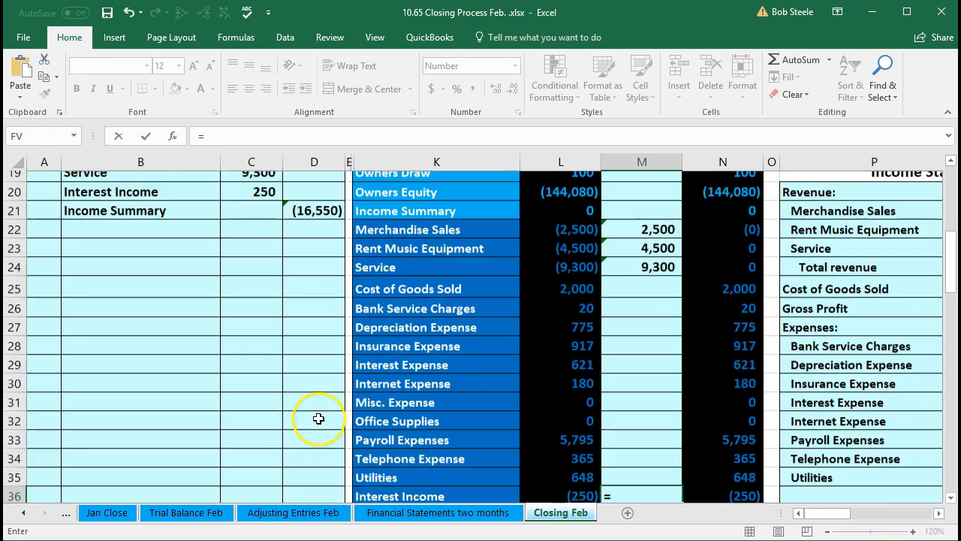
pyautogui.click(257, 204)
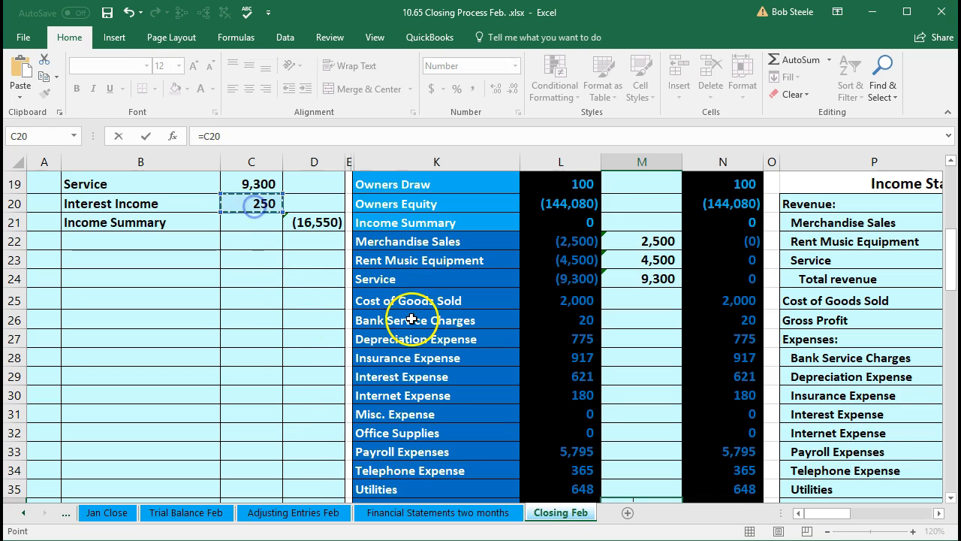
pyautogui.press('Return')
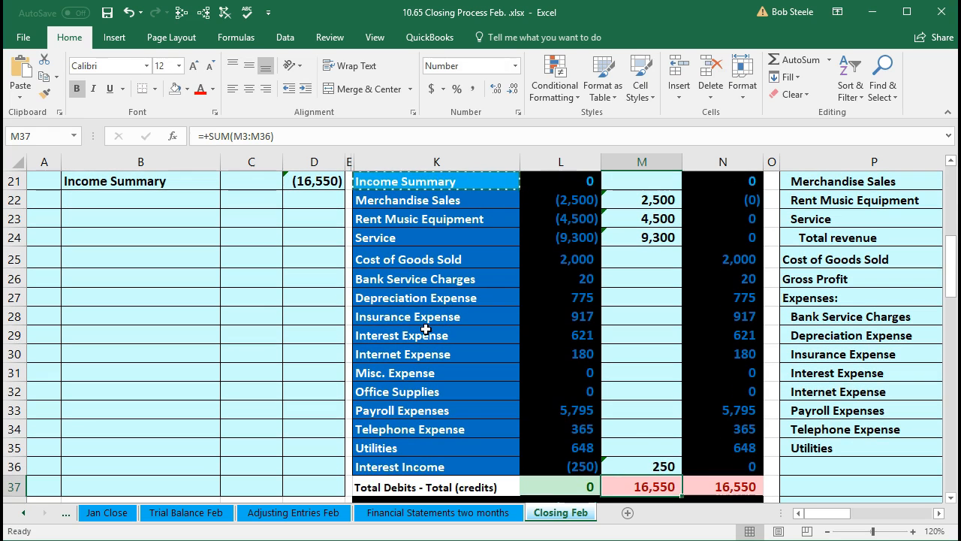
pyautogui.click(726, 462)
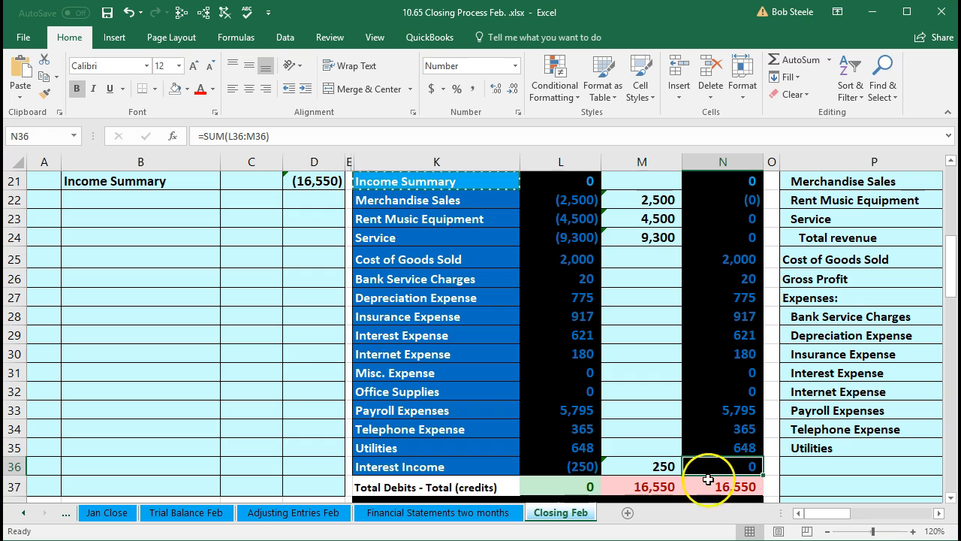
# Post the Income Summary credit to the trial balance by linking M21 to D21.
pyautogui.scroll(2, 702, 489)
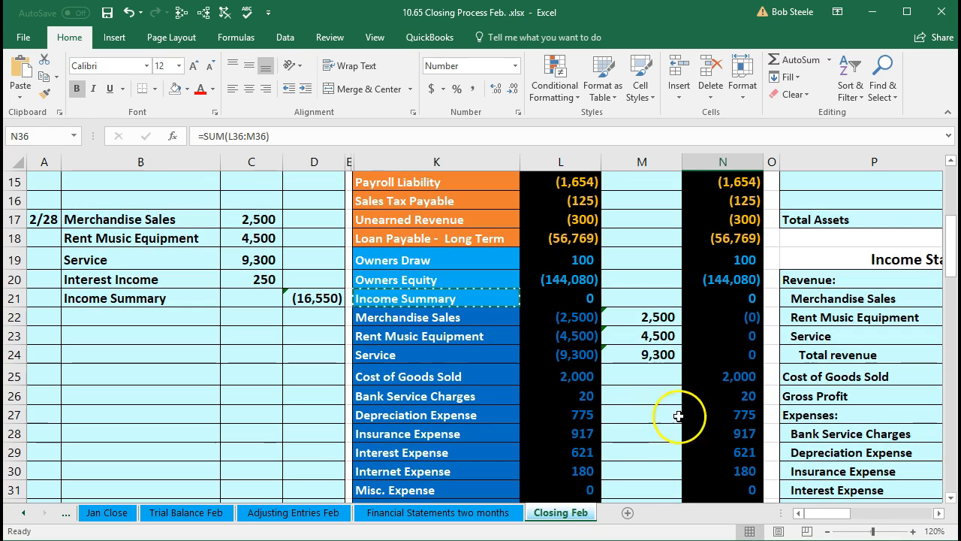
pyautogui.click(640, 295)
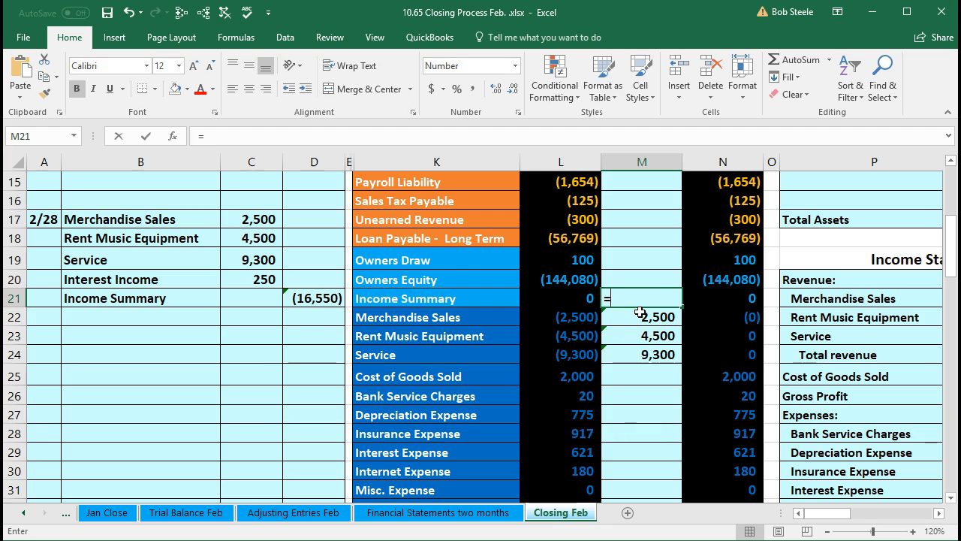
pyautogui.write('=')
pyautogui.click(319, 297)
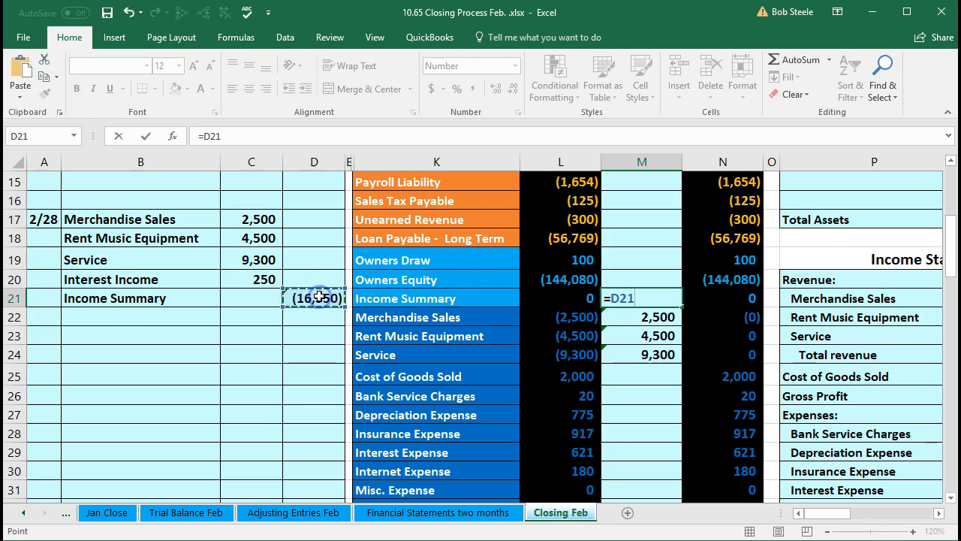
pyautogui.press('Return')
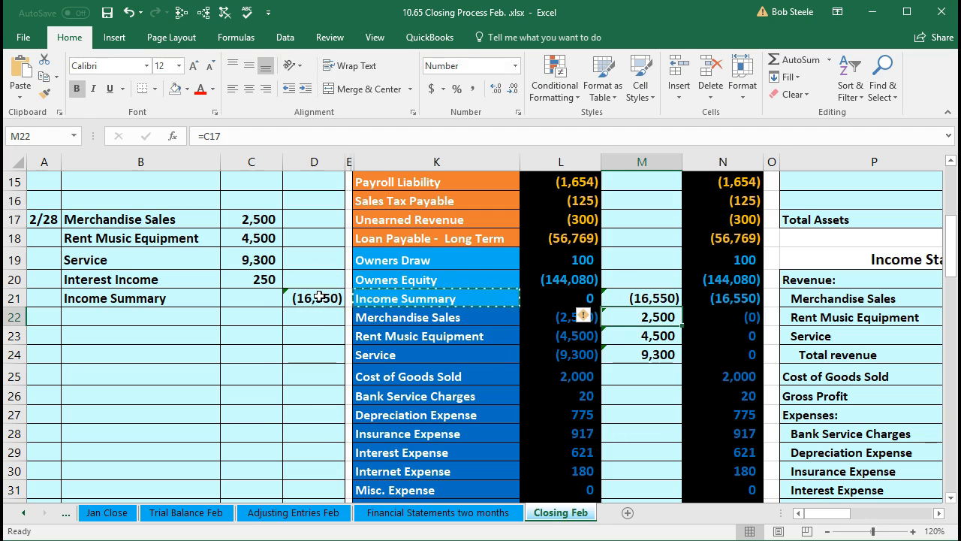
pyautogui.click(732, 310)
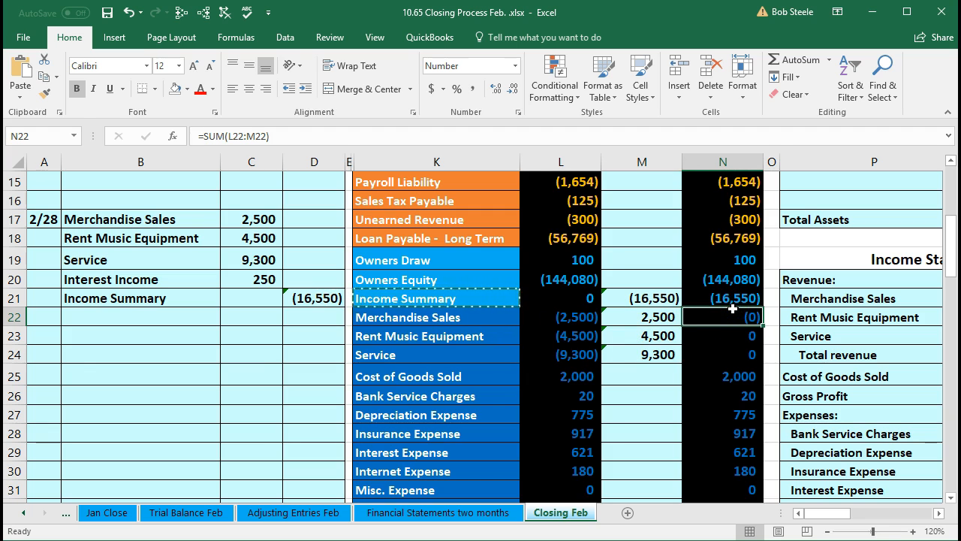
# Examine the Income Summary balance, the expense accounts from Cost of Goods Sold down, and the Net Income figure in L38.
pyautogui.click(44, 225)
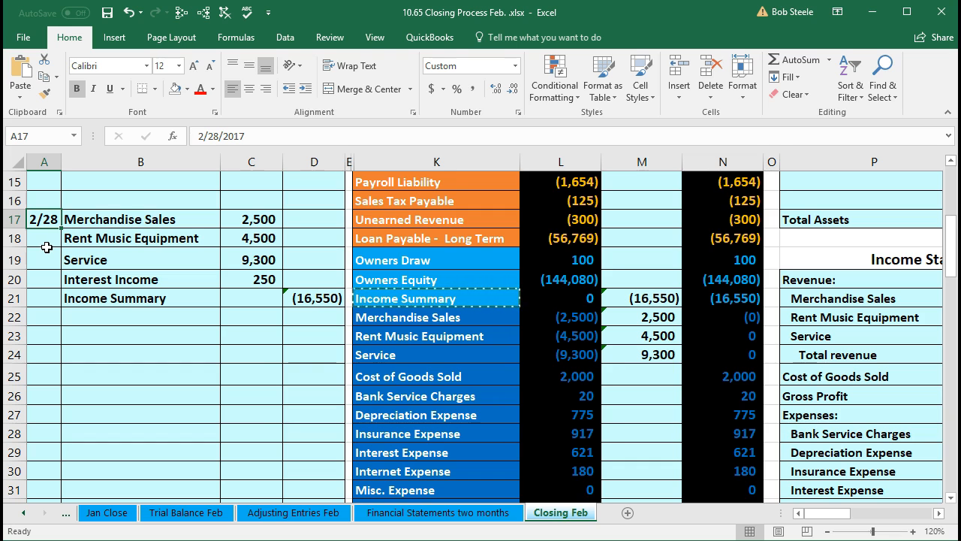
pyautogui.click(47, 335)
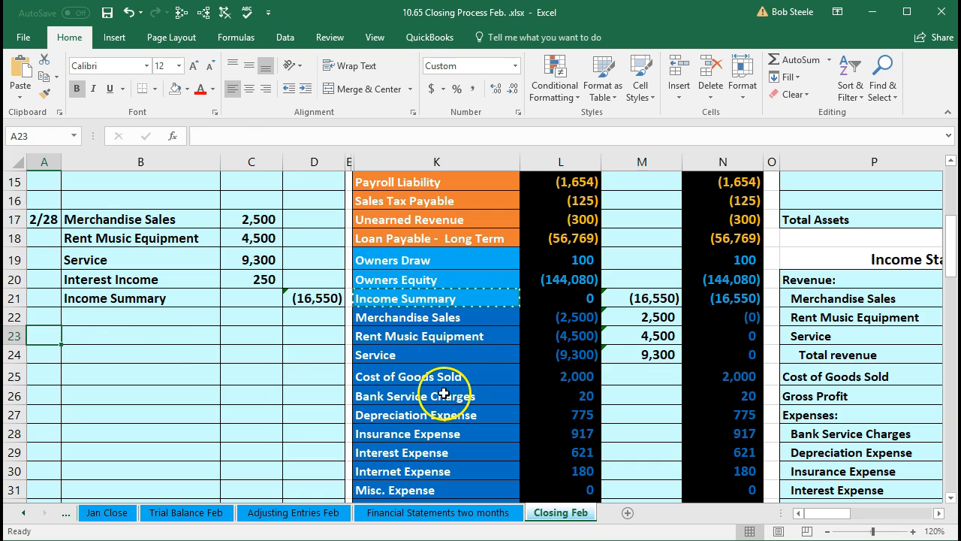
pyautogui.click(717, 300)
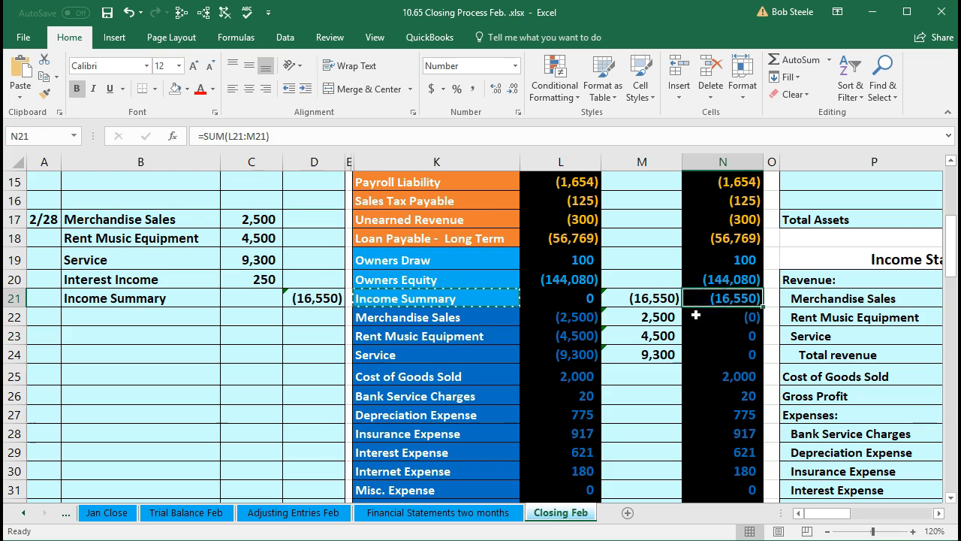
pyautogui.scroll(-1, 697, 311)
pyautogui.moveTo(484, 321); pyautogui.dragTo(562, 502)
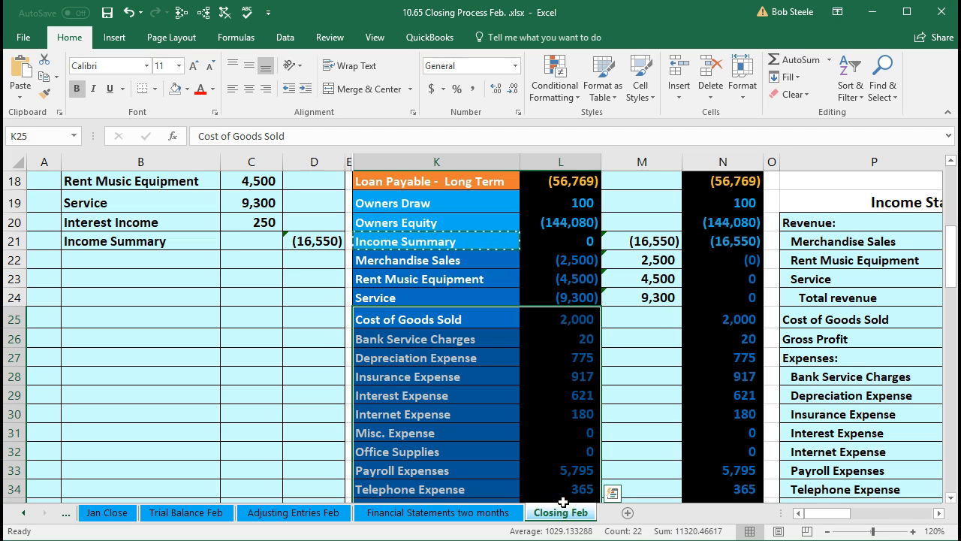
pyautogui.click(716, 243)
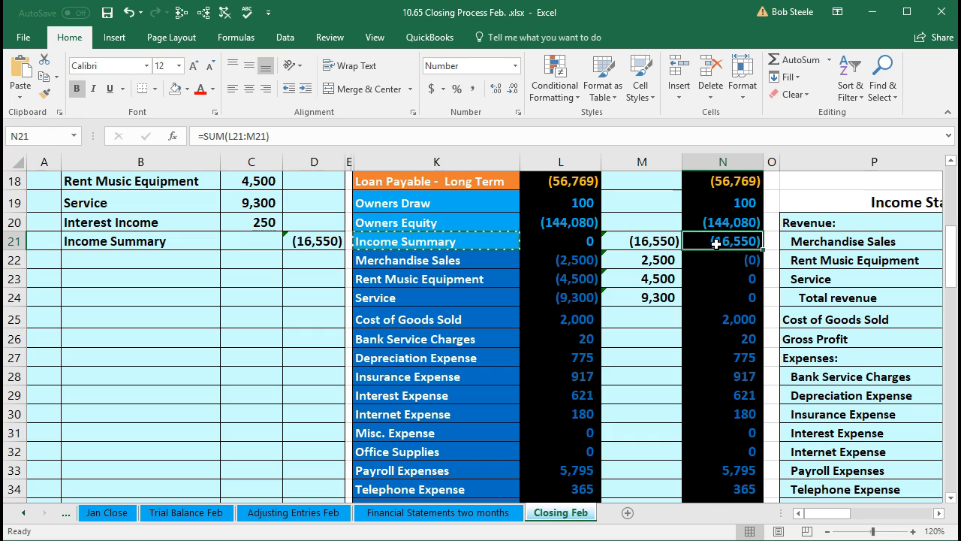
pyautogui.scroll(-2, 698, 332)
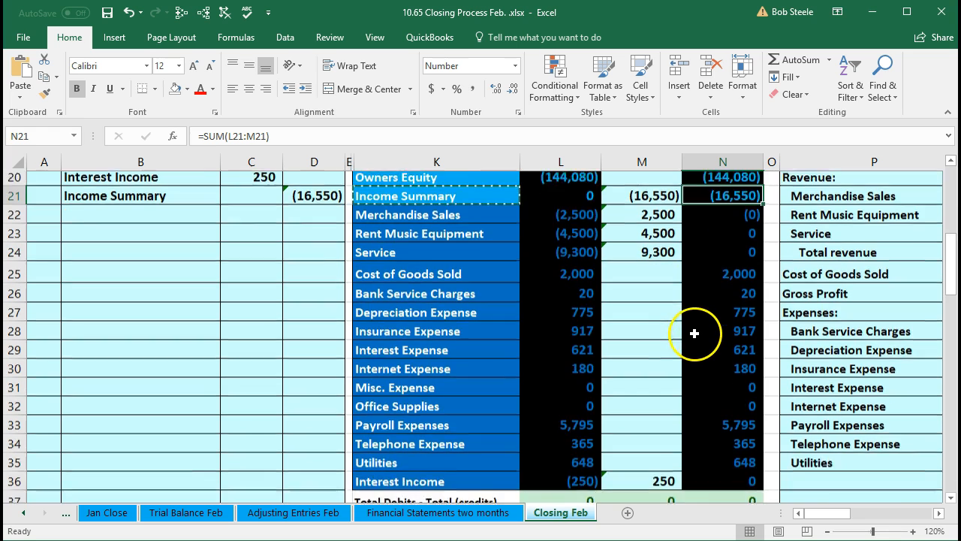
pyautogui.click(580, 449)
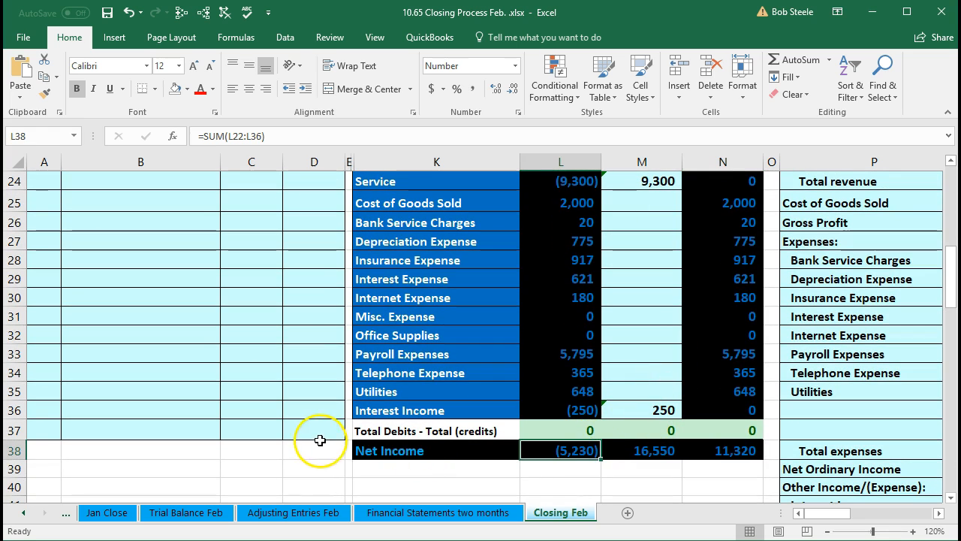
# Date the second closing entry 2/28 in A23.
pyautogui.scroll(3, 272, 446)
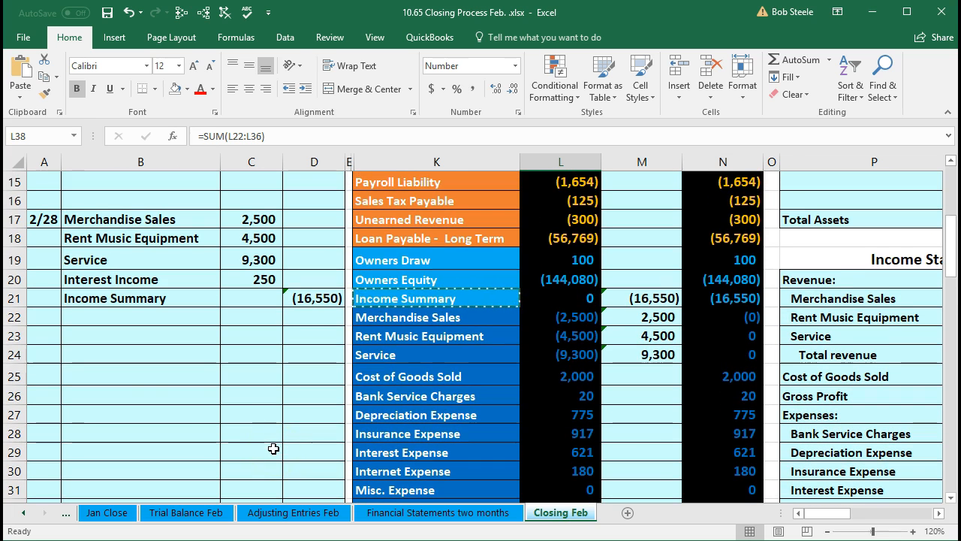
pyautogui.click(51, 337)
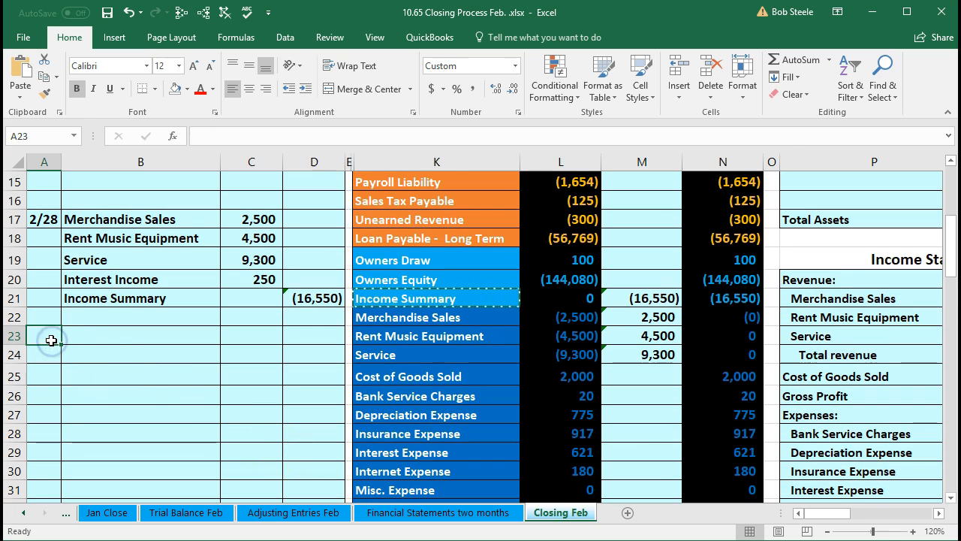
pyautogui.write('2/2')
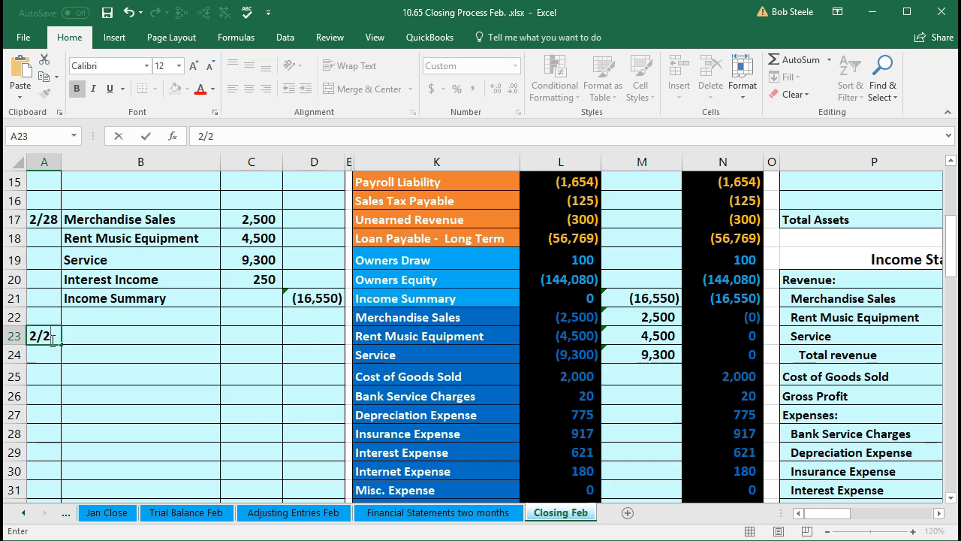
pyautogui.write('8')
pyautogui.press('Return')
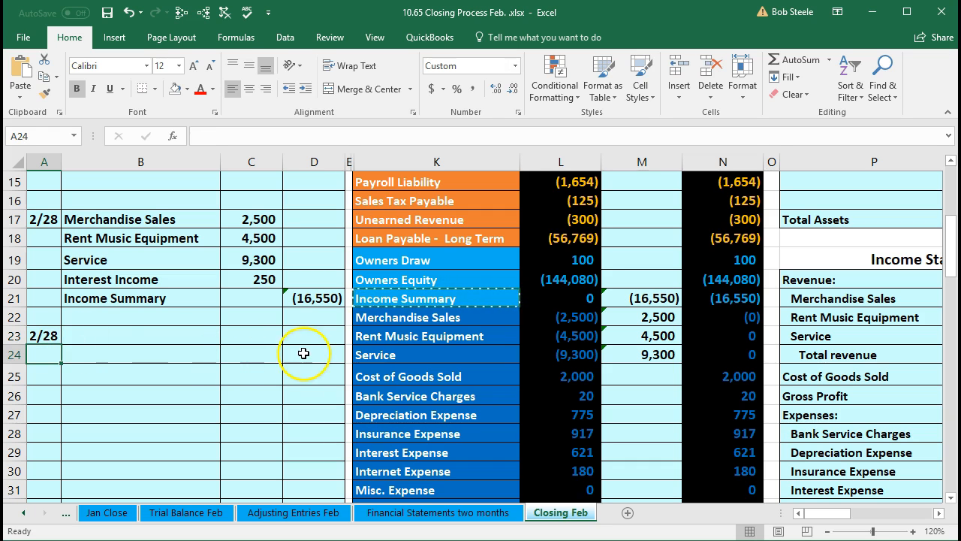
# Copy the Cost of Goods Sold account name from the trial balance into B24, pasting values only.
pyautogui.click(406, 378)
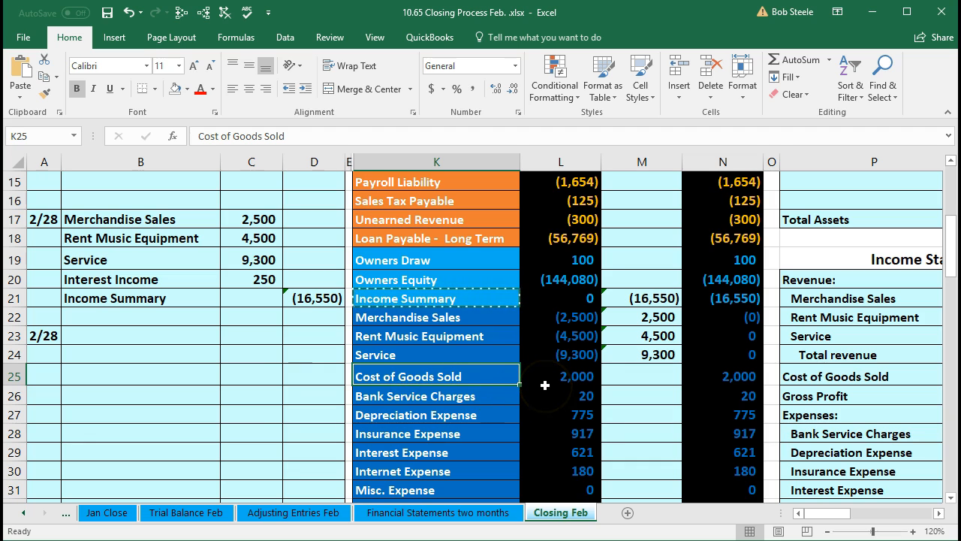
pyautogui.click(459, 377)
pyautogui.rightClick(459, 376)
pyautogui.click(486, 69)
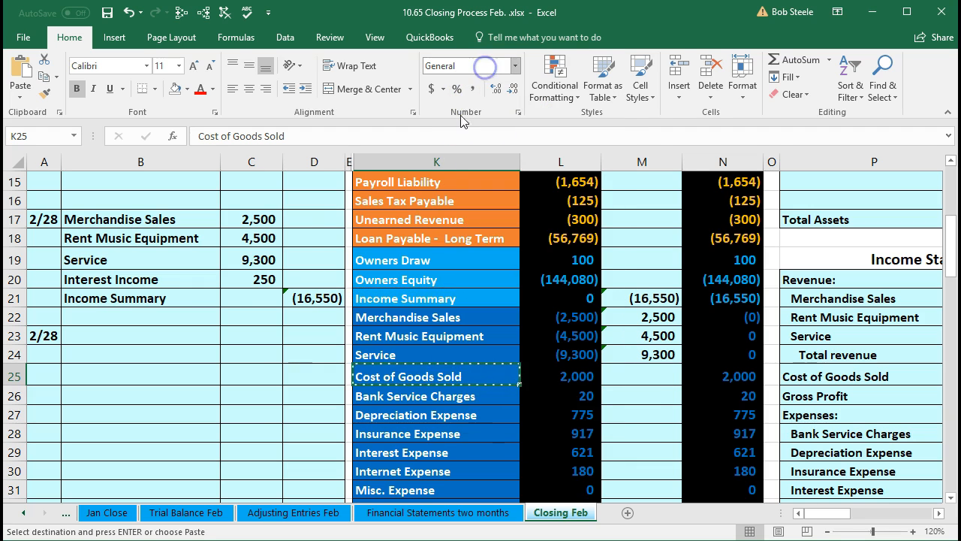
pyautogui.click(73, 354)
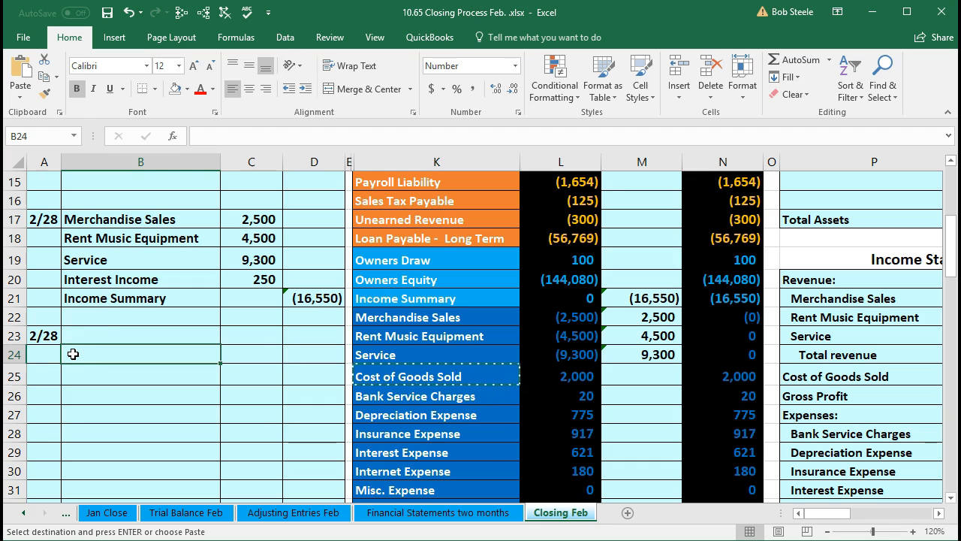
pyautogui.rightClick(72, 354)
pyautogui.click(95, 103)
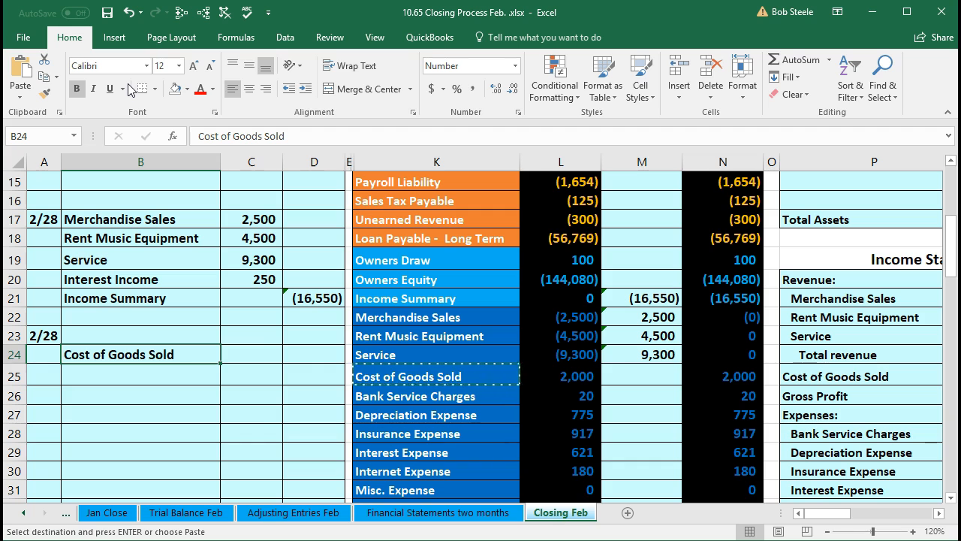
# Enter the Cost of Goods Sold credit of -2000 in D24 and compare it with the trial balance amount.
pyautogui.press('Right')
pyautogui.press('Right')
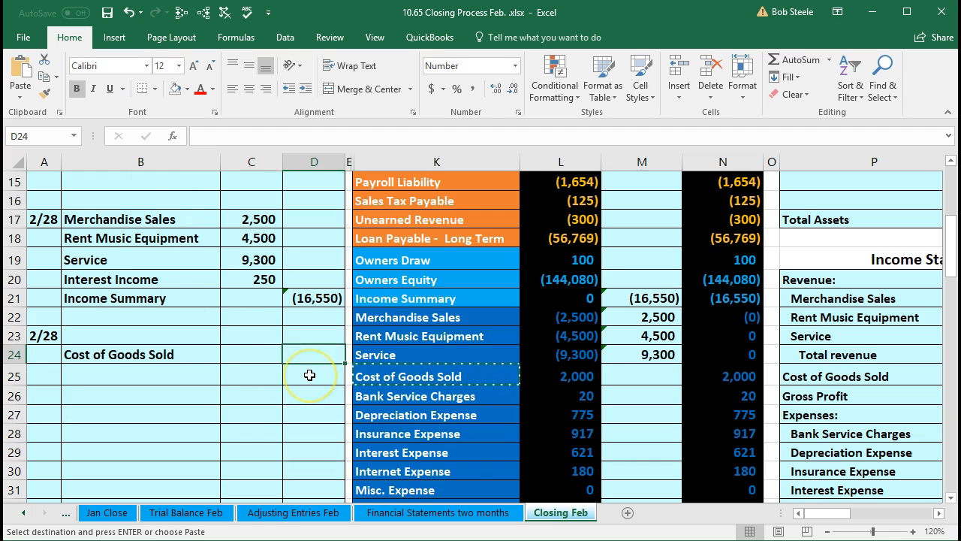
pyautogui.write('-')
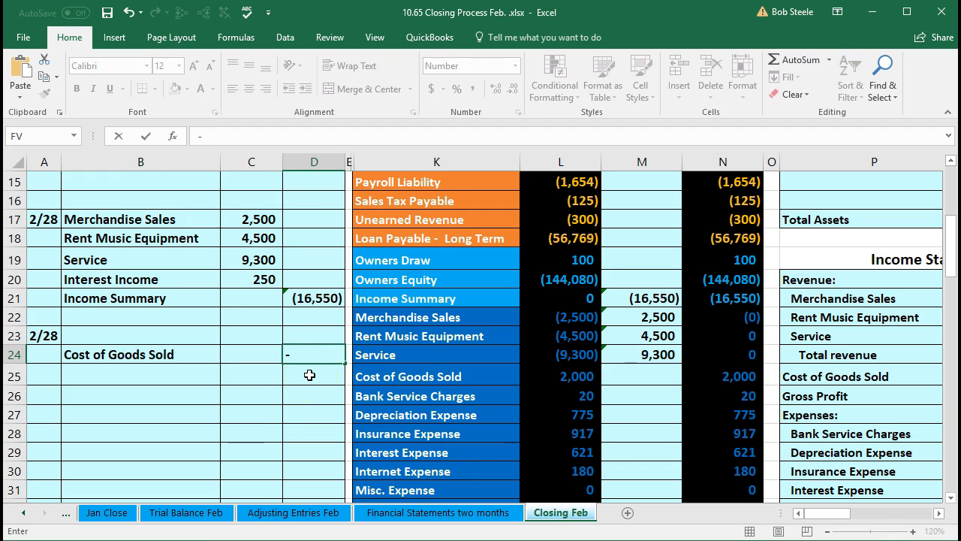
pyautogui.write('2000')
pyautogui.press('Return')
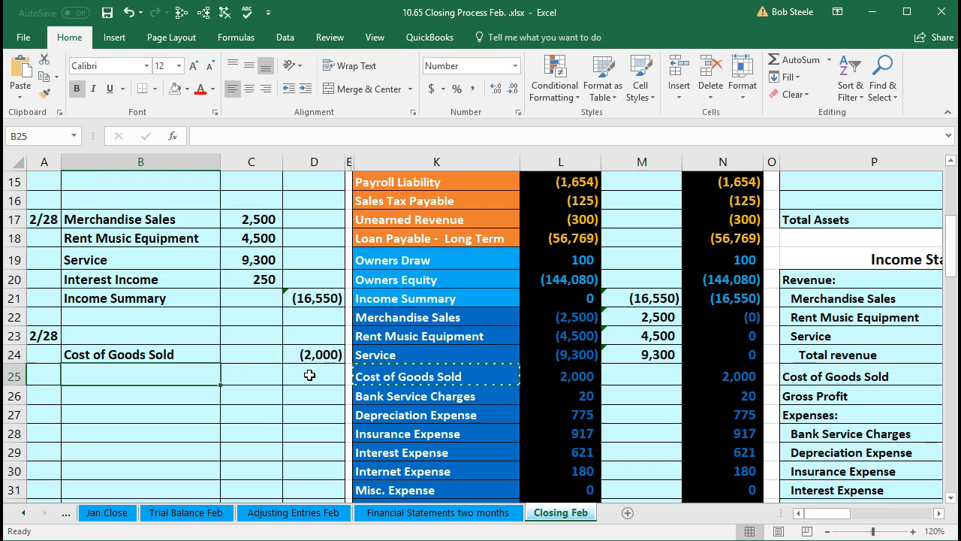
pyautogui.click(538, 379)
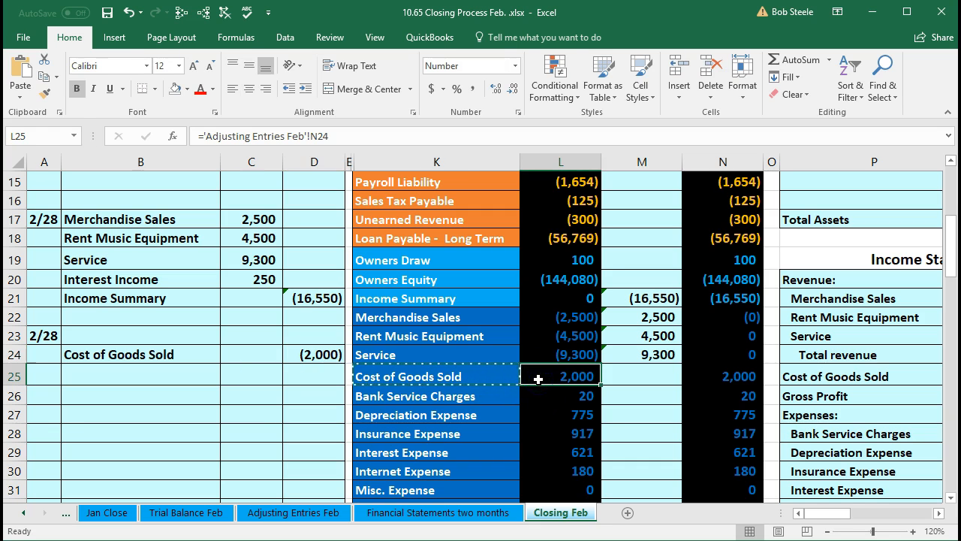
# Copy the Bank Service Charges account name from the trial balance into B25 as values only.
pyautogui.moveTo(489, 398)
pyautogui.mouseDown()
pyautogui.moveTo(568, 395)
pyautogui.moveTo(498, 397)
pyautogui.mouseUp()
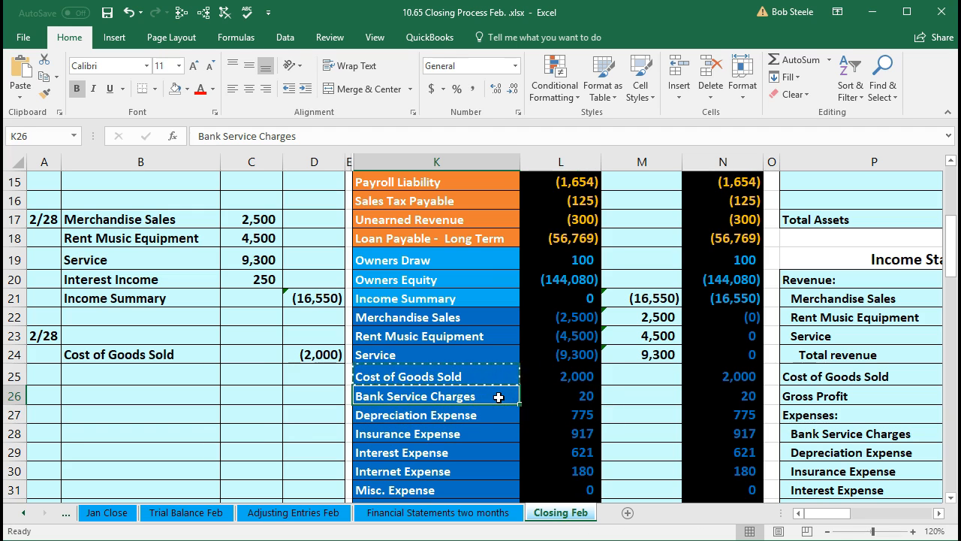
pyautogui.rightClick(498, 397)
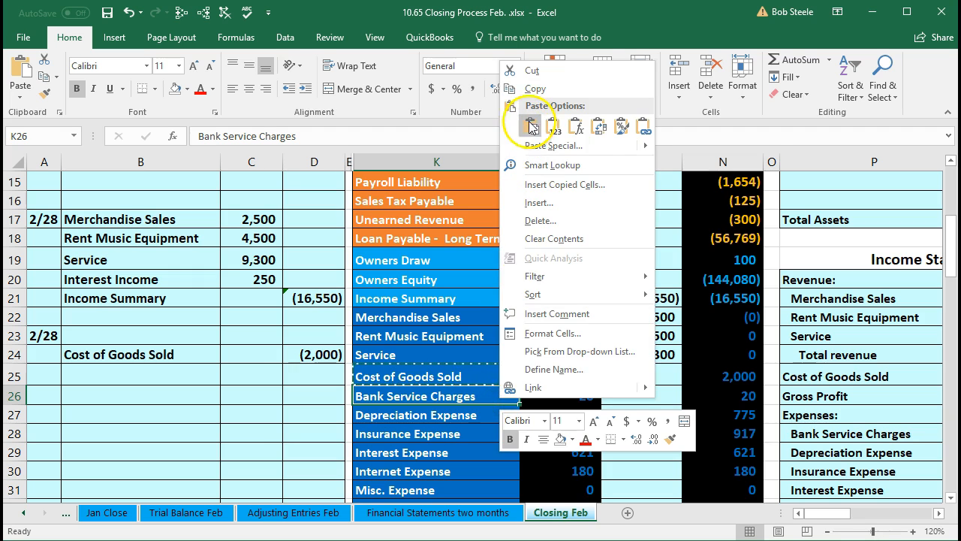
pyautogui.click(531, 89)
pyautogui.click(144, 375)
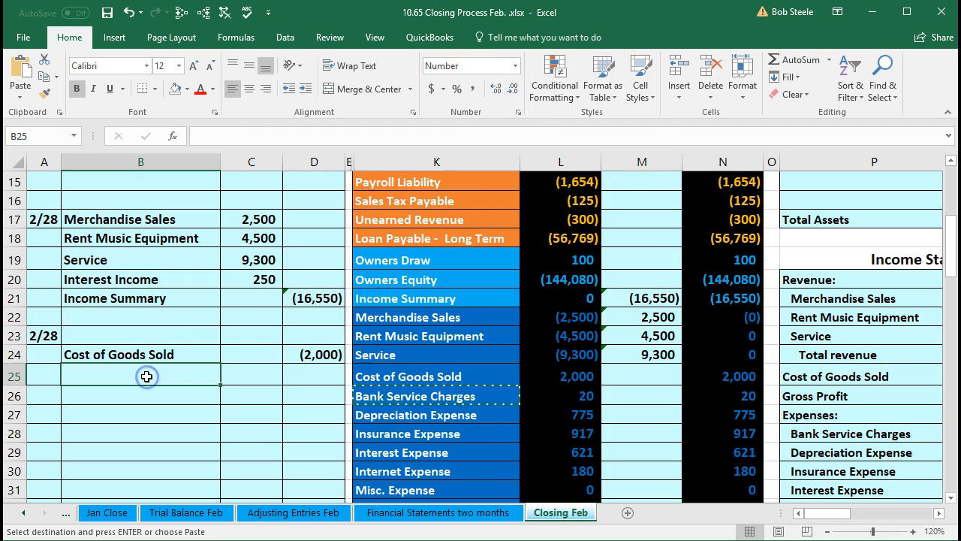
pyautogui.rightClick(146, 376)
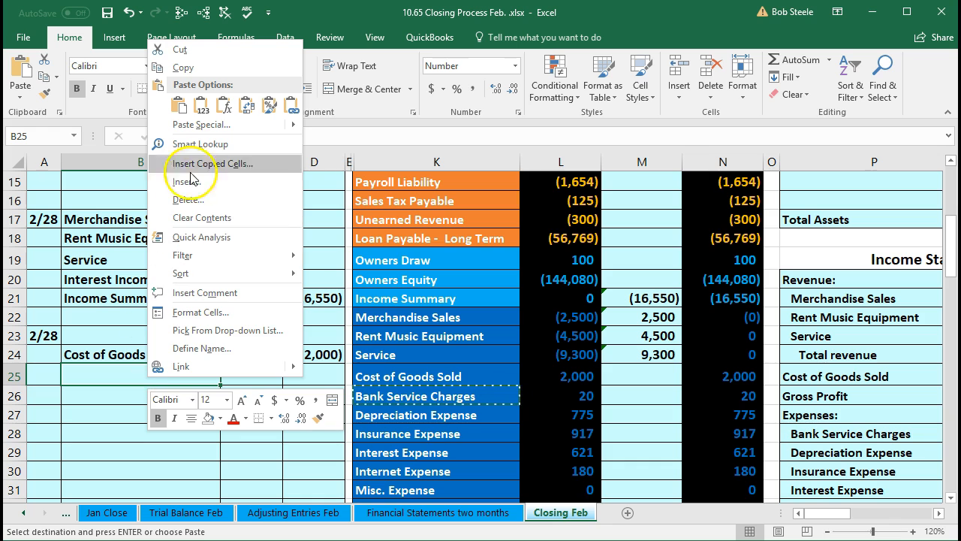
pyautogui.click(201, 108)
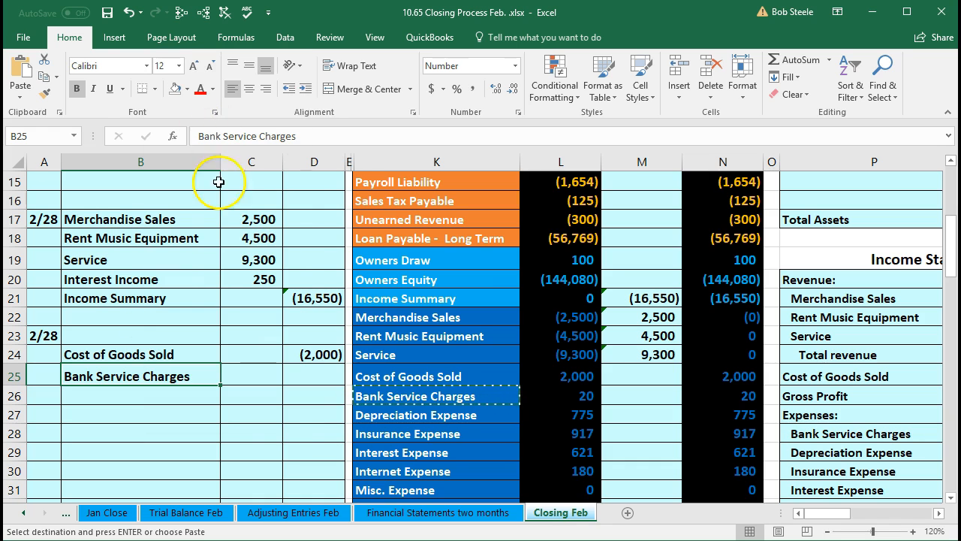
# Enter the Bank Service Charges credit of -20 in D25.
pyautogui.click(317, 372)
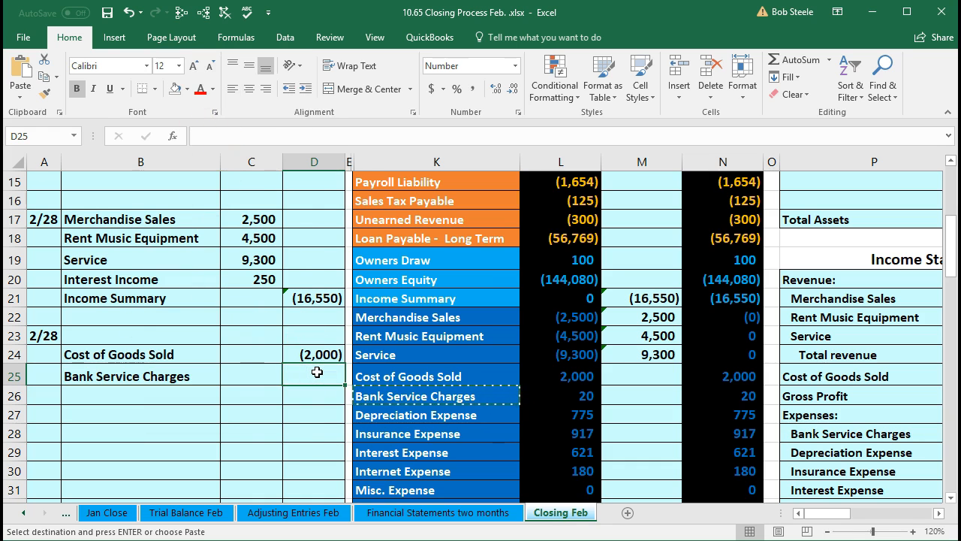
pyautogui.write('-20')
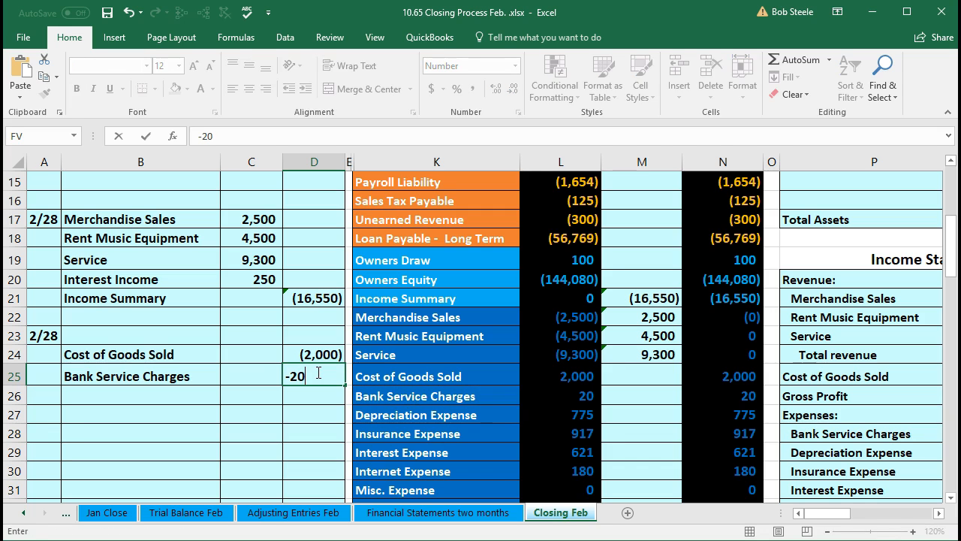
pyautogui.press('Return')
# Copy the Depreciation Expense account name from the trial balance into B26 as values only.
pyautogui.scroll(-1, 333, 387)
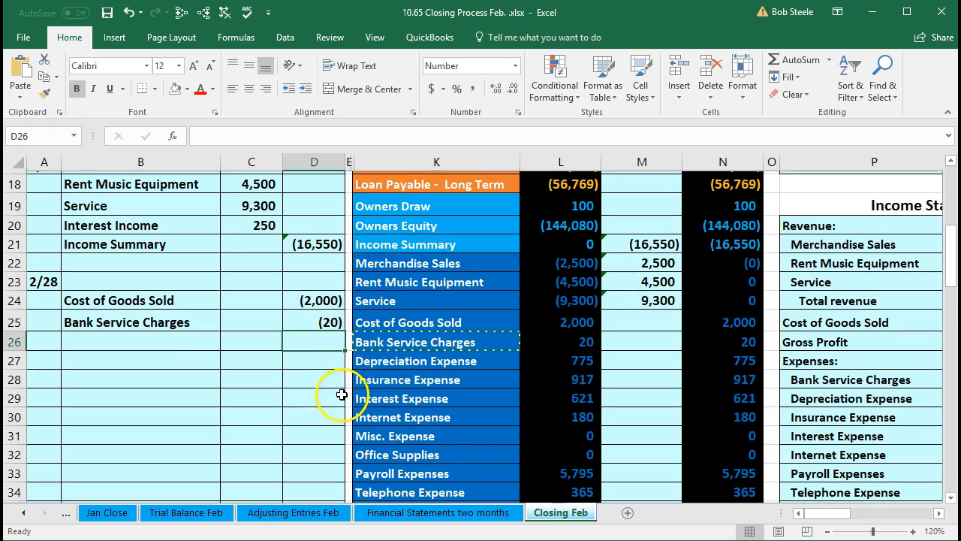
pyautogui.click(395, 361)
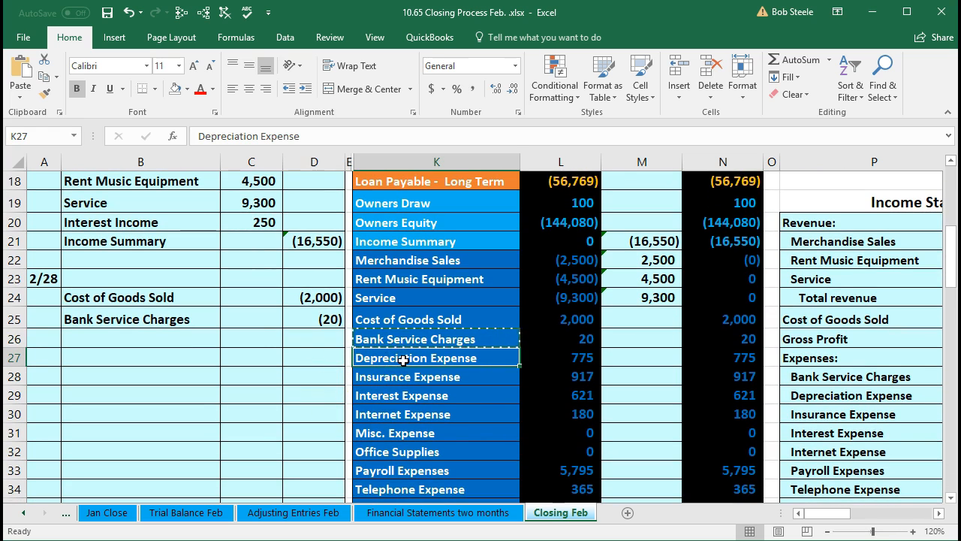
pyautogui.rightClick(506, 360)
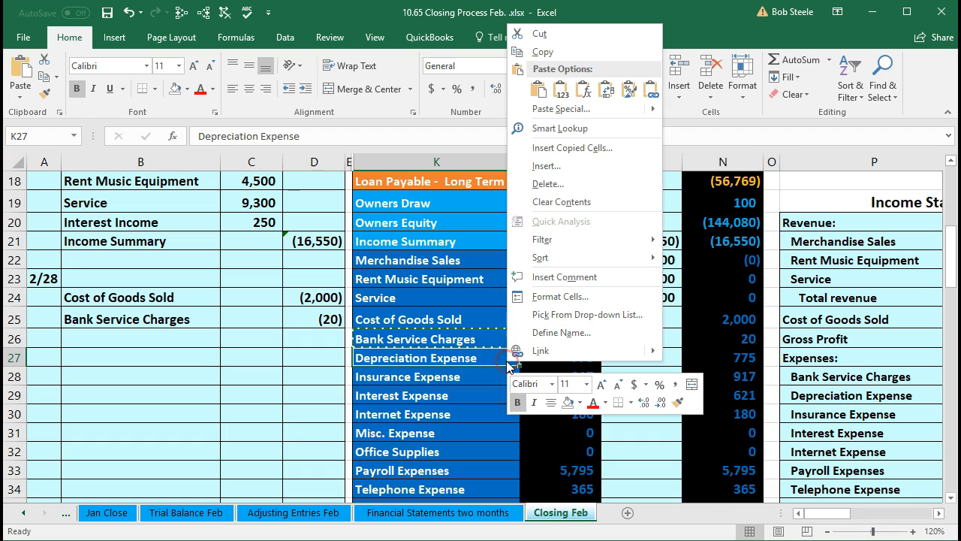
pyautogui.click(530, 65)
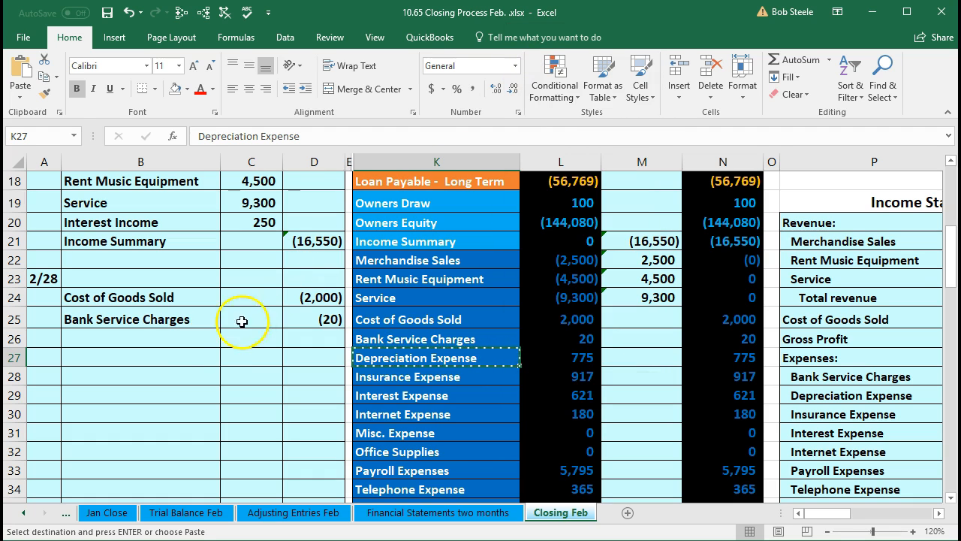
pyautogui.click(170, 335)
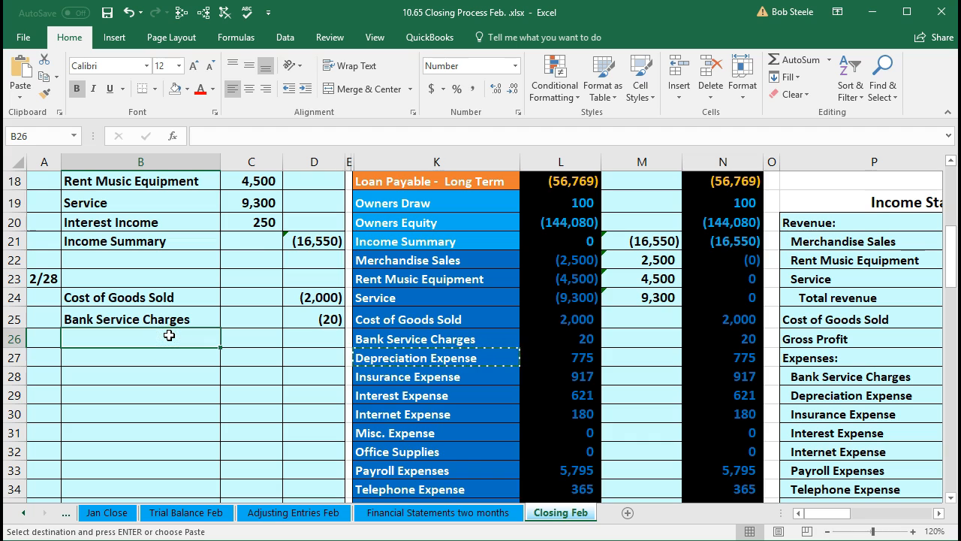
pyautogui.rightClick(170, 335)
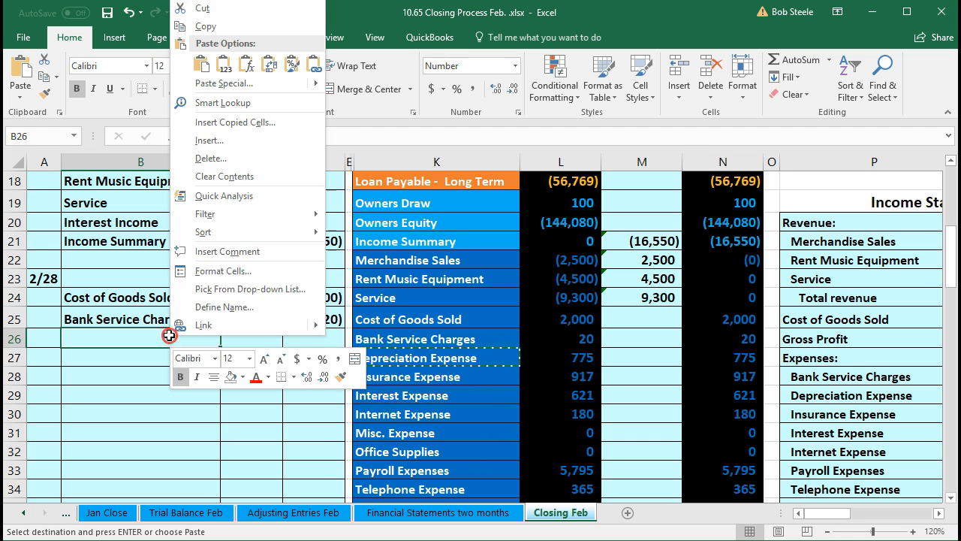
pyautogui.click(222, 69)
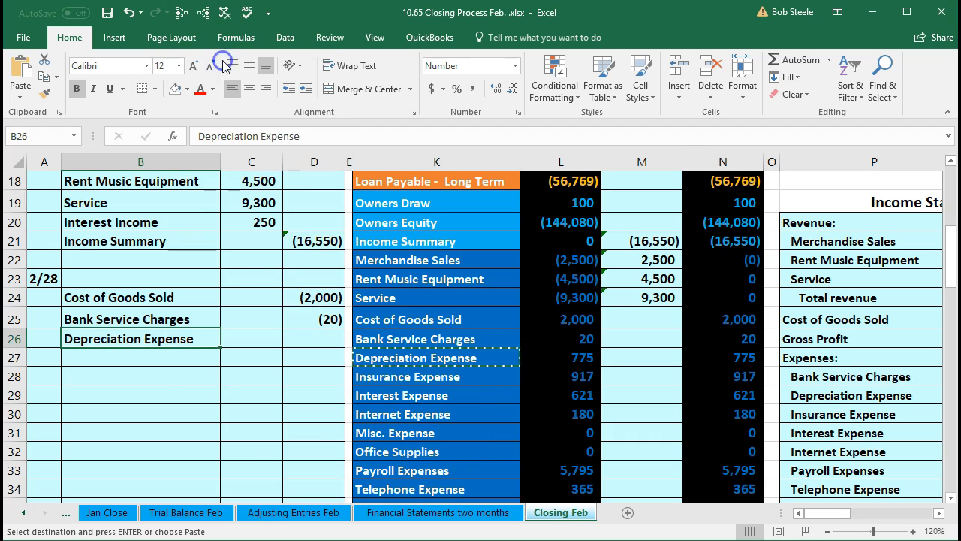
# Enter the Depreciation Expense credit of -775 in D26 and compare it with the trial balance amount.
pyautogui.click(323, 339)
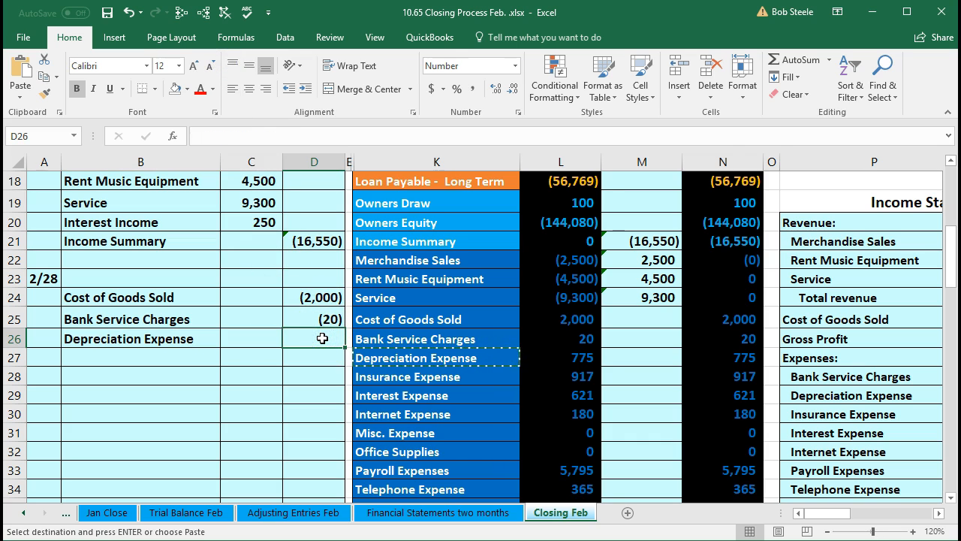
pyautogui.write('-')
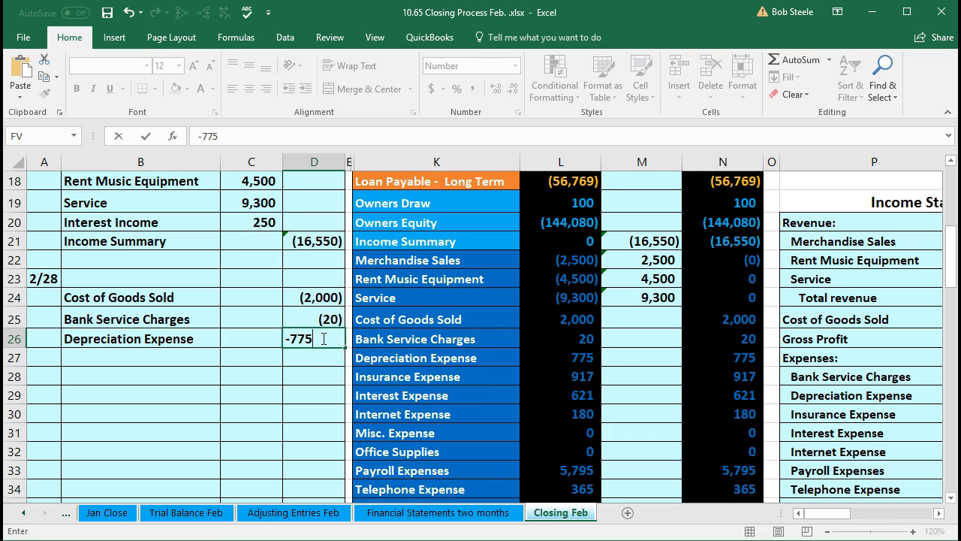
pyautogui.write('775')
pyautogui.click(586, 360)
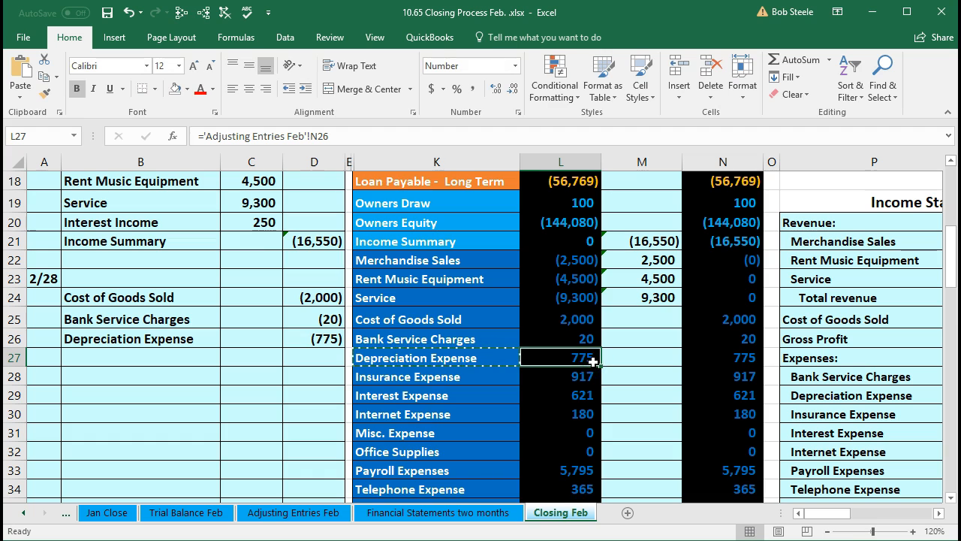
# Copy the Insurance Expense account name from the trial balance into B27 as values only.
pyautogui.click(472, 379)
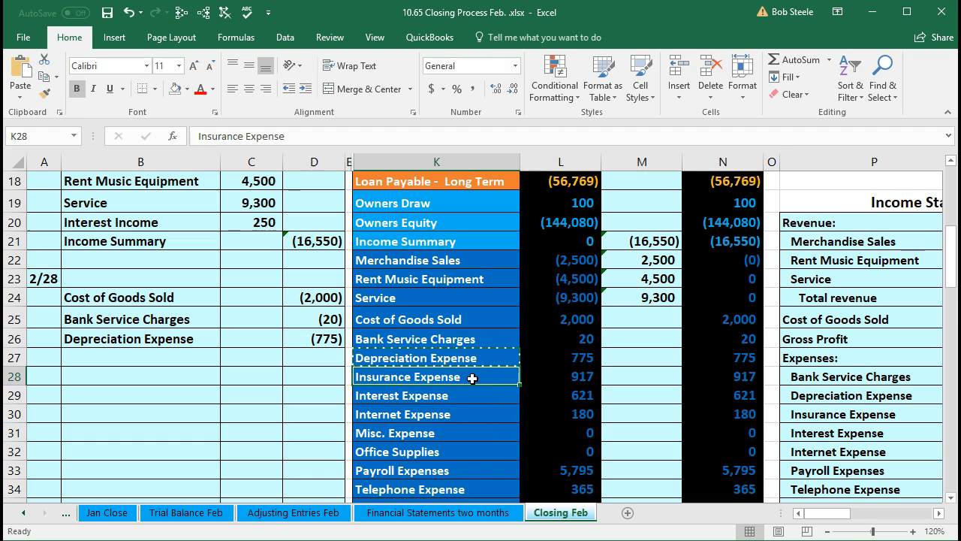
pyautogui.rightClick(473, 380)
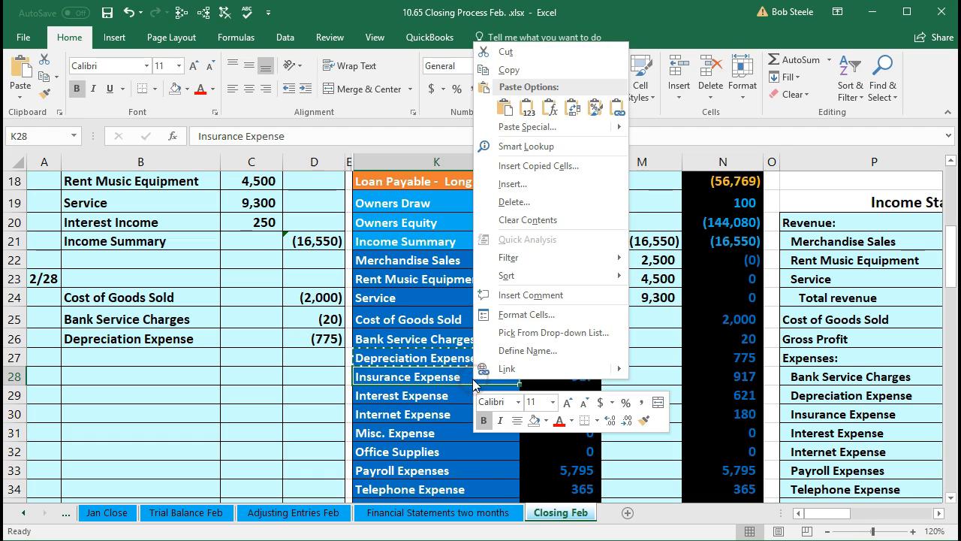
pyautogui.click(507, 70)
pyautogui.click(180, 361)
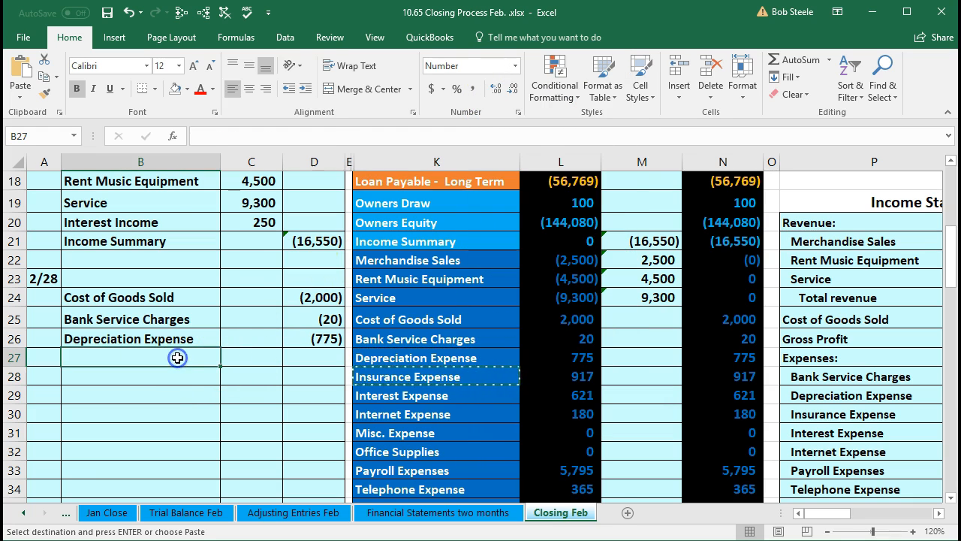
pyautogui.rightClick(180, 362)
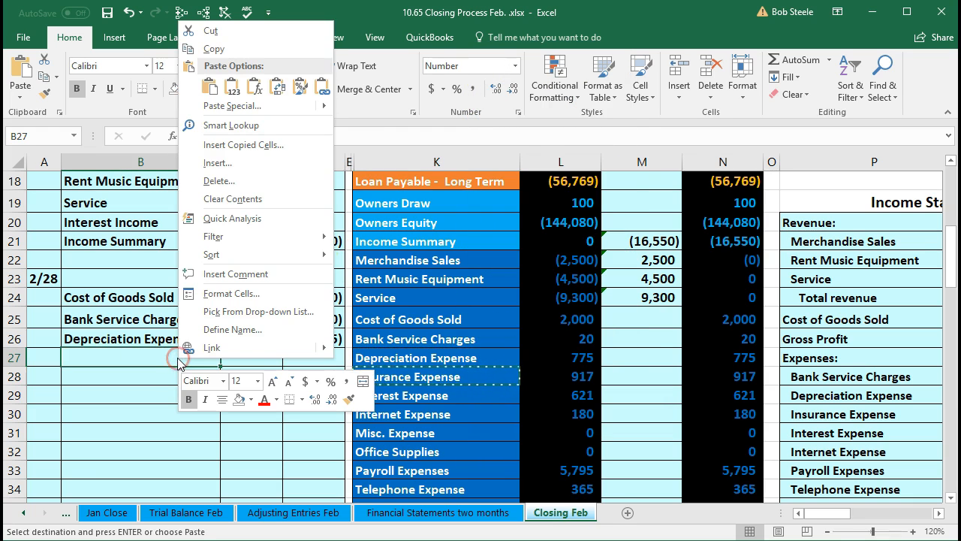
pyautogui.click(233, 87)
# Enter the Insurance Expense credit of -917 in D27 and compare it with the trial balance amount.
pyautogui.press('Right')
pyautogui.press('Right')
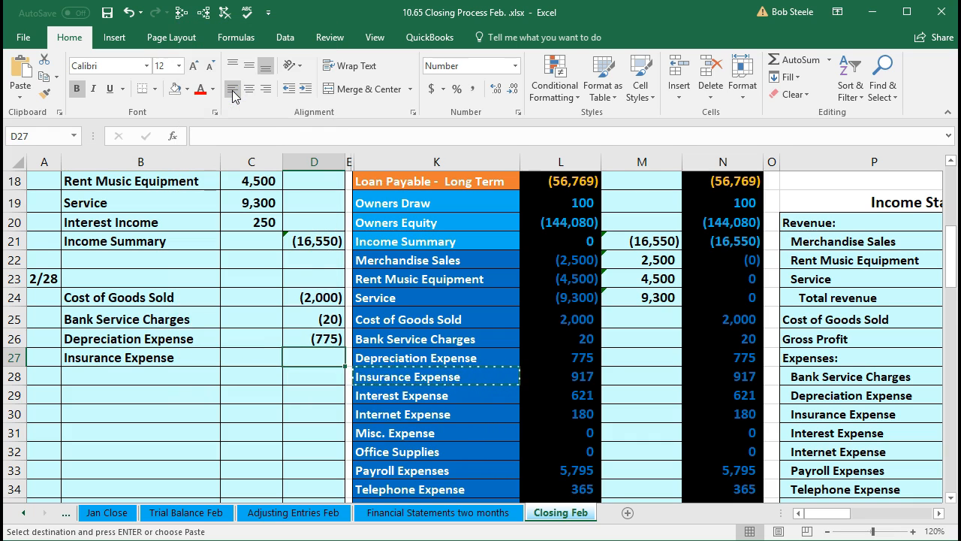
pyautogui.write('-9')
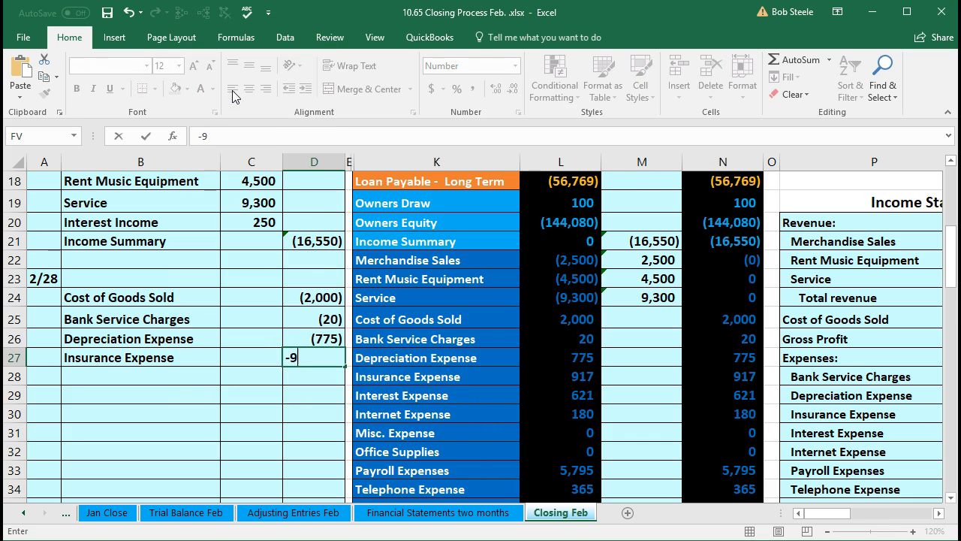
pyautogui.press('Return')
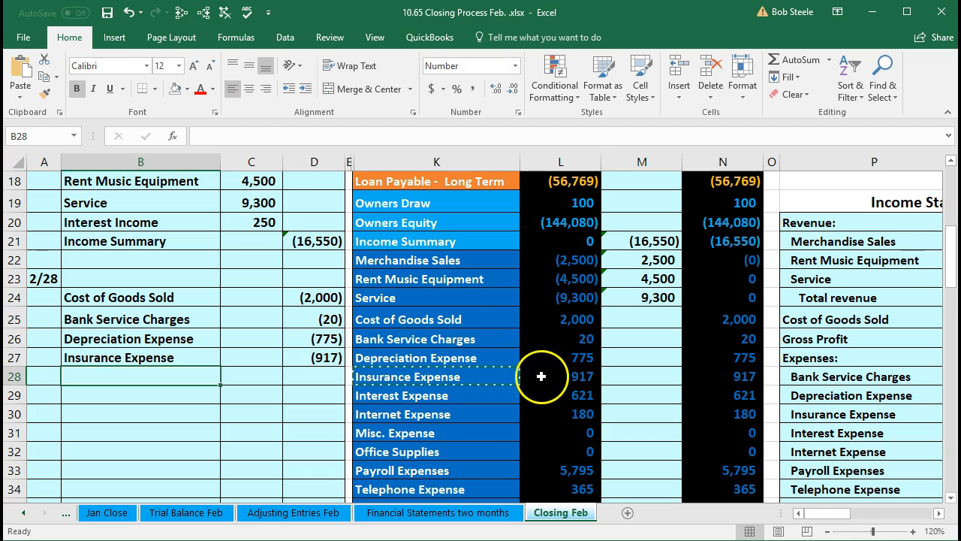
pyautogui.click(555, 381)
# Copy the Interest Expense account name from the trial balance into B28 as values only.
pyautogui.click(492, 404)
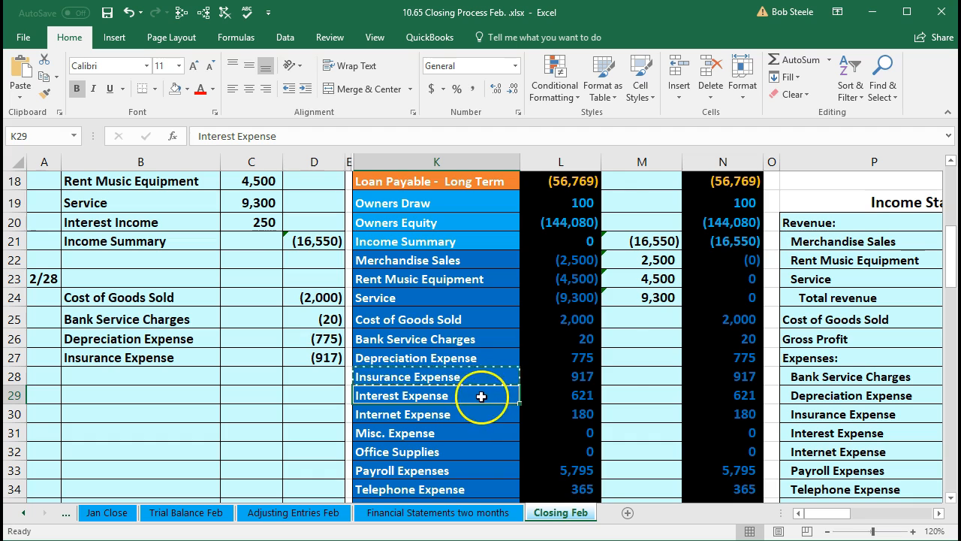
pyautogui.rightClick(481, 397)
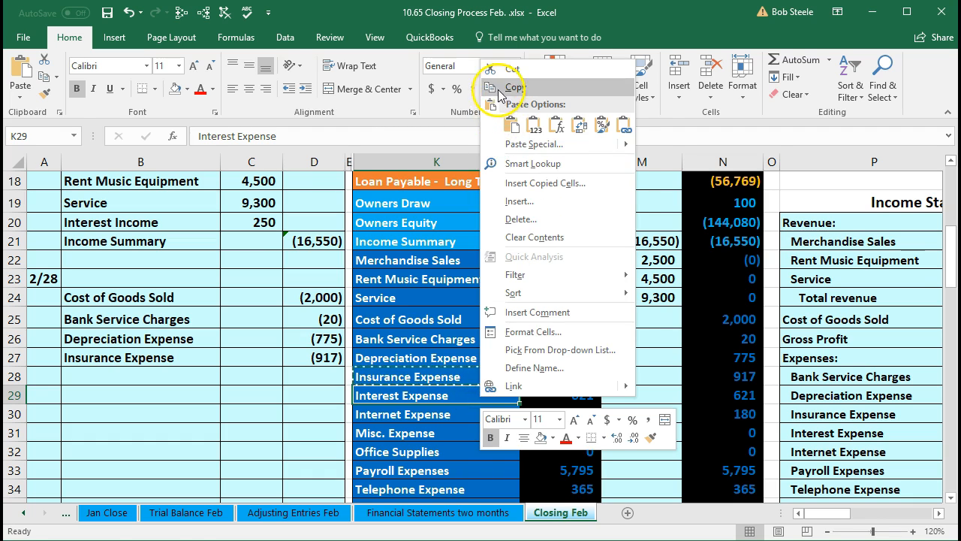
pyautogui.click(499, 88)
pyautogui.click(157, 373)
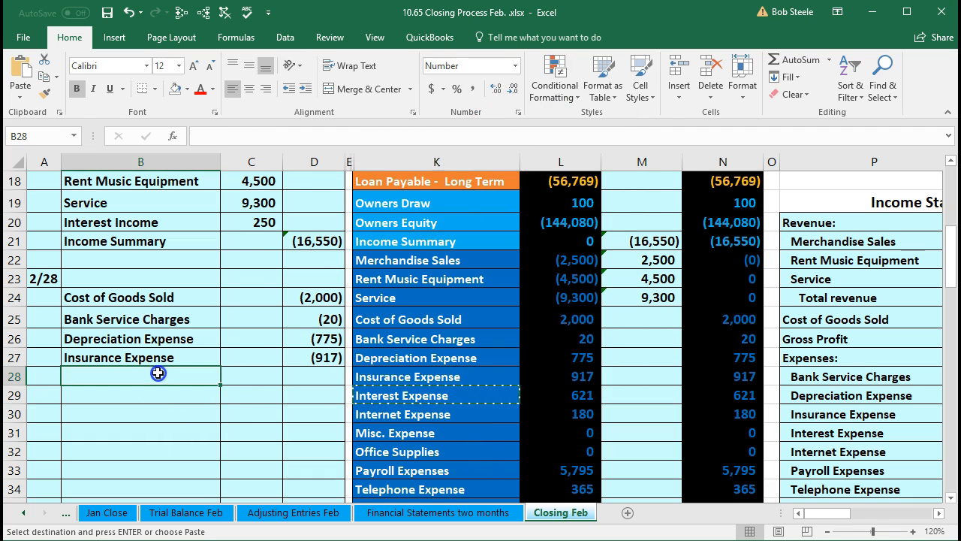
pyautogui.rightClick(157, 373)
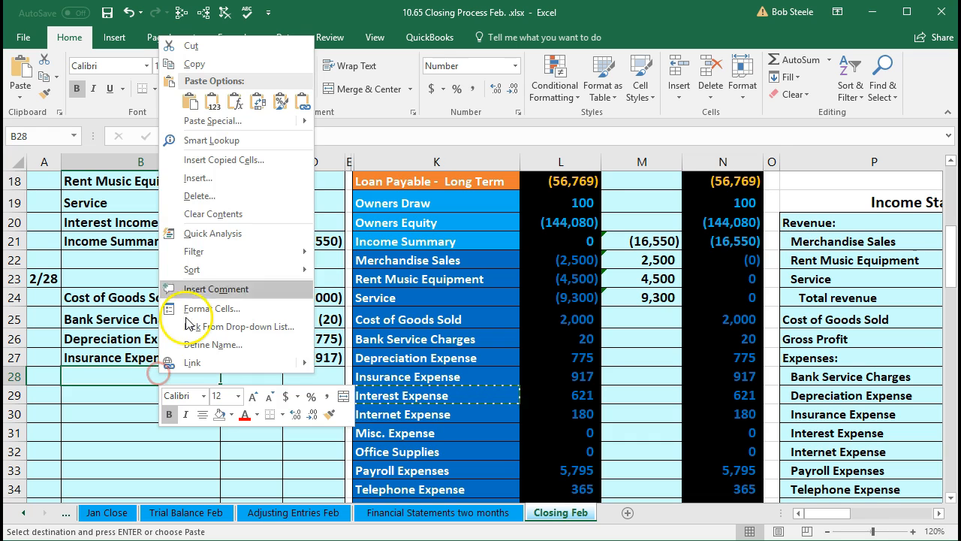
pyautogui.click(207, 99)
# Enter the Interest Expense credit of -621 in D28 and compare it with the trial balance amount.
pyautogui.press('Right')
pyautogui.press('Right')
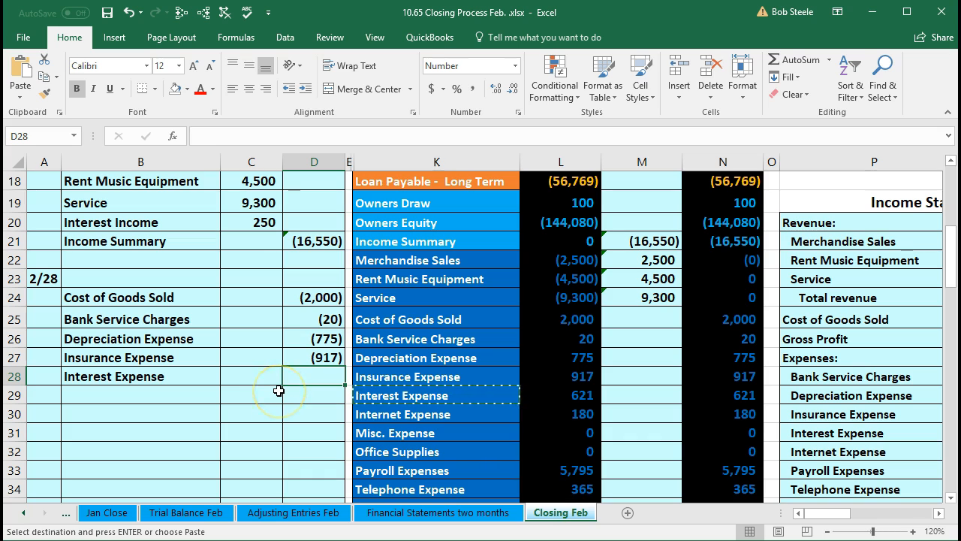
pyautogui.write('-6')
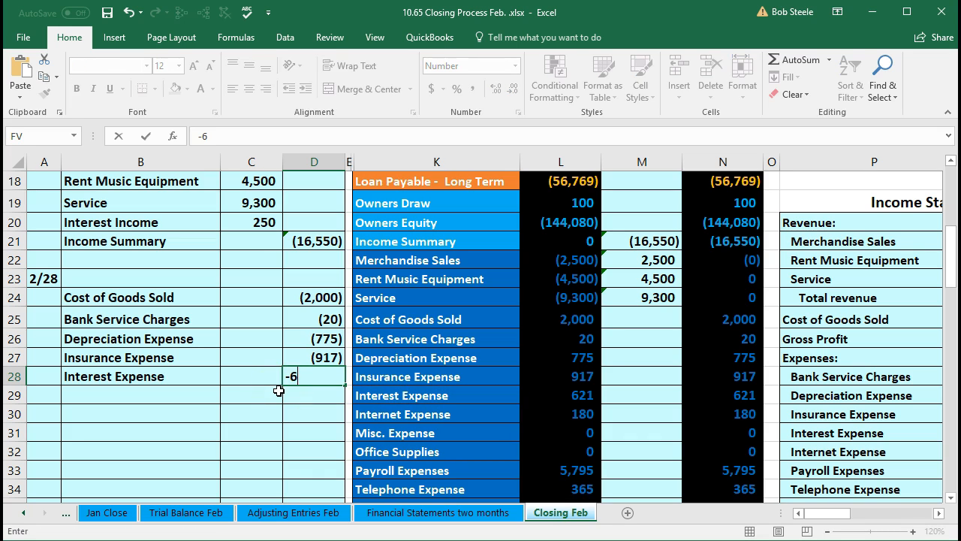
pyautogui.press('Return')
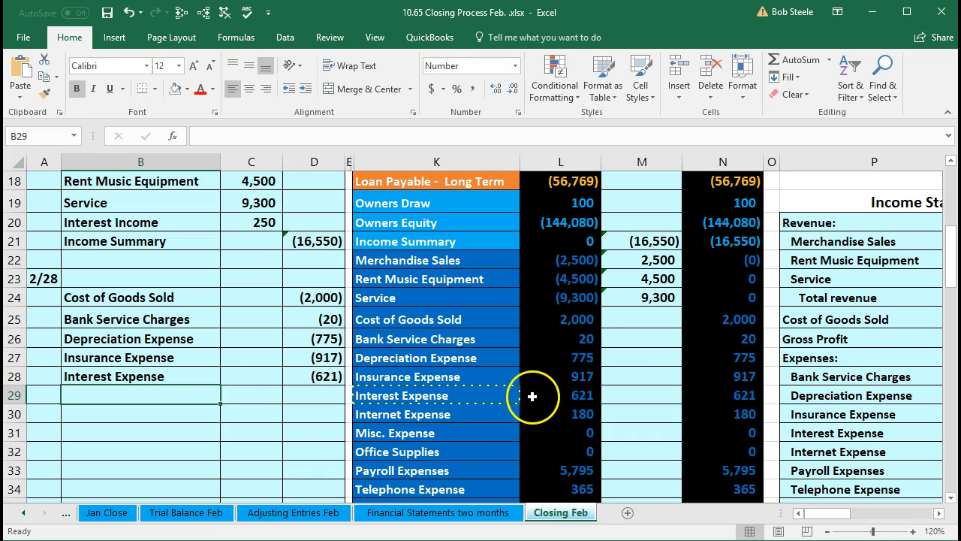
pyautogui.click(582, 393)
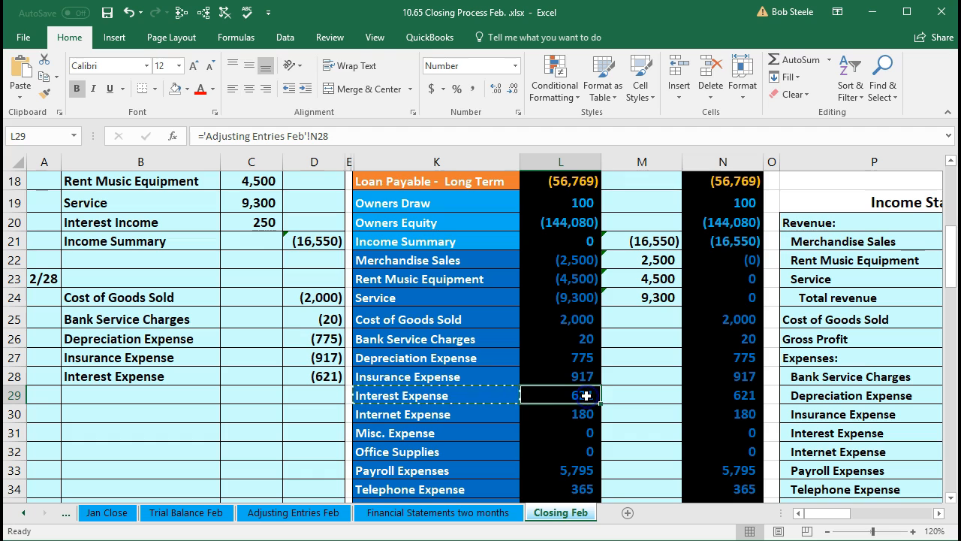
# Copy the Internet Expense account name from the trial balance into B29 as values only.
pyautogui.click(503, 415)
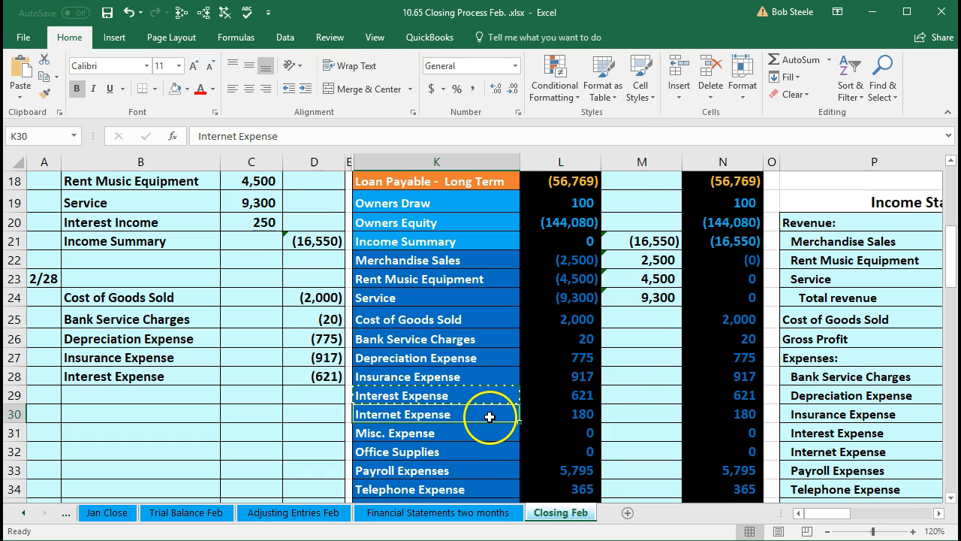
pyautogui.rightClick(490, 417)
pyautogui.click(535, 99)
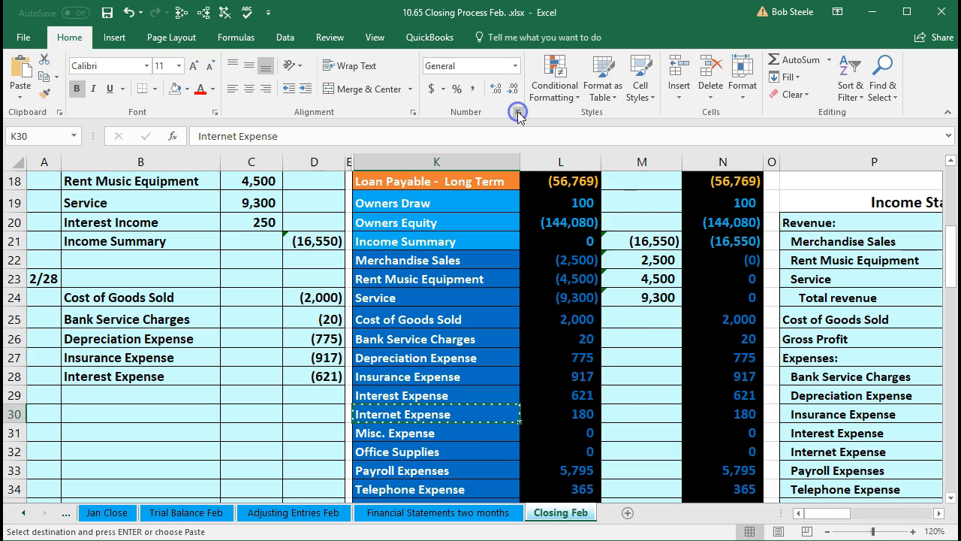
pyautogui.click(157, 392)
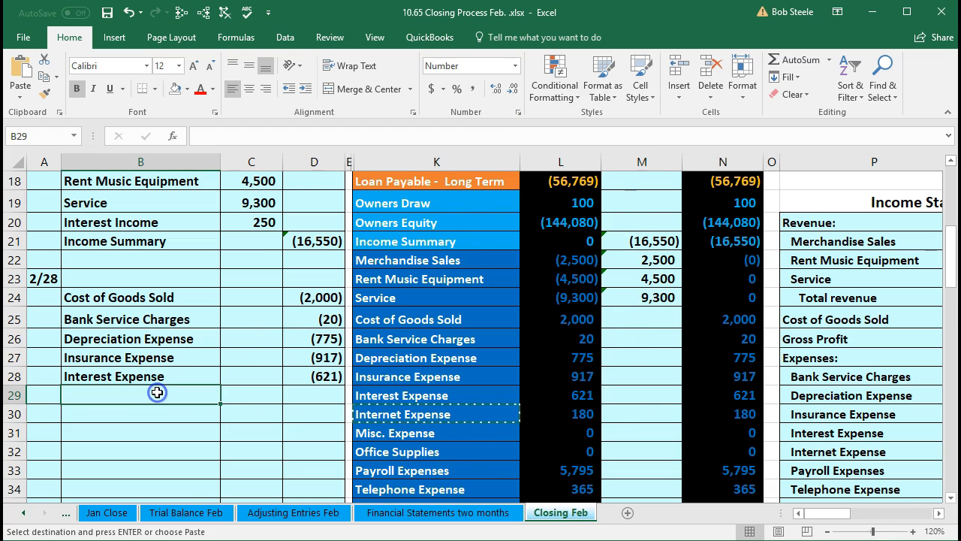
pyautogui.rightClick(157, 392)
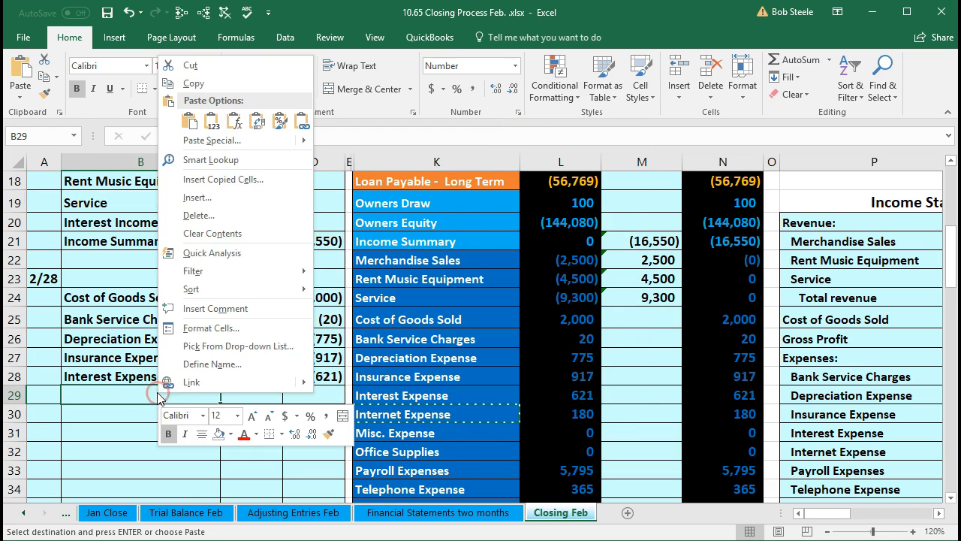
pyautogui.click(213, 125)
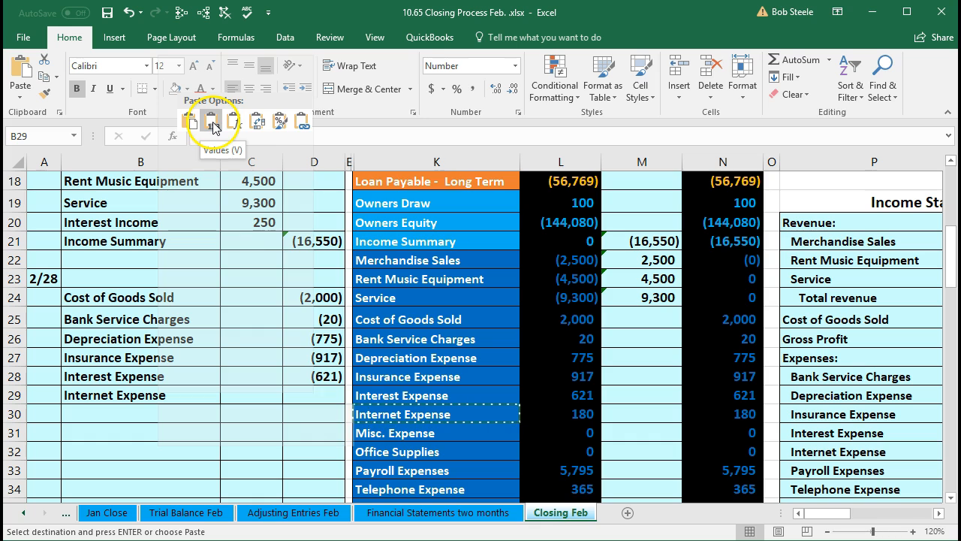
# Enter the Internet Expense credit of -180 in D29 and check the Misc. Expense and Office Supplies balances in the trial balance.
pyautogui.click(309, 395)
pyautogui.press('Escape')
pyautogui.write('-')
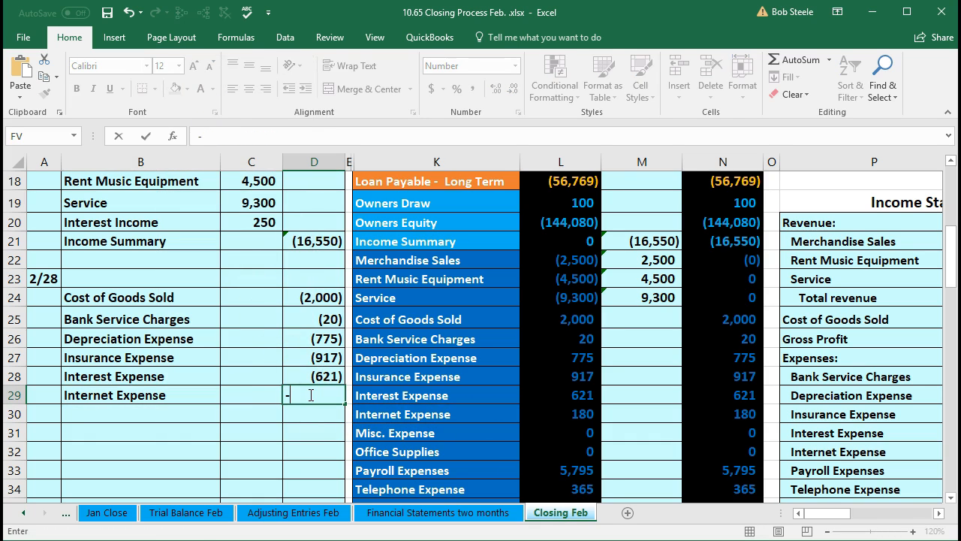
pyautogui.write('180')
pyautogui.press('Return')
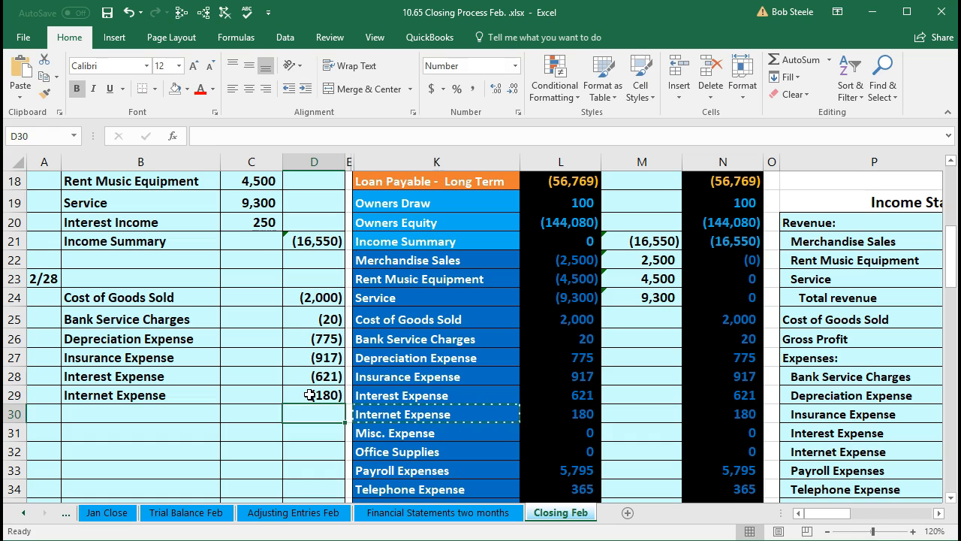
pyautogui.moveTo(478, 432); pyautogui.dragTo(551, 452)
pyautogui.scroll(-1, 549, 455)
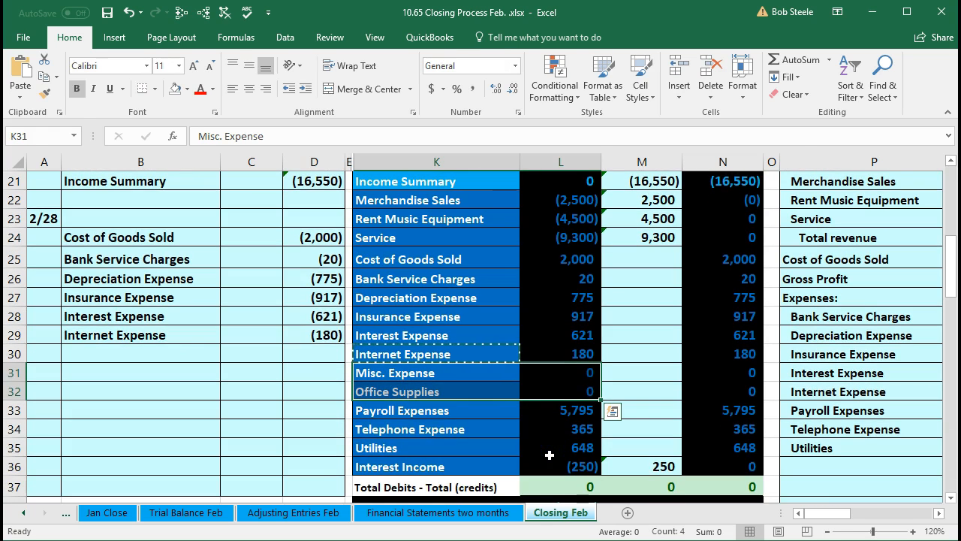
# Copy the Payroll Expenses account name from the trial balance into B30 as values only.
pyautogui.click(467, 412)
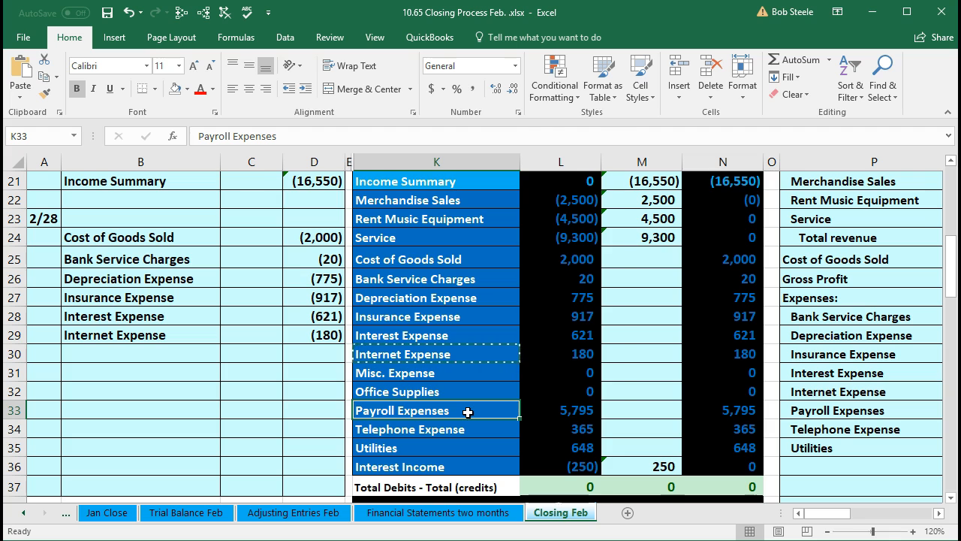
pyautogui.rightClick(467, 411)
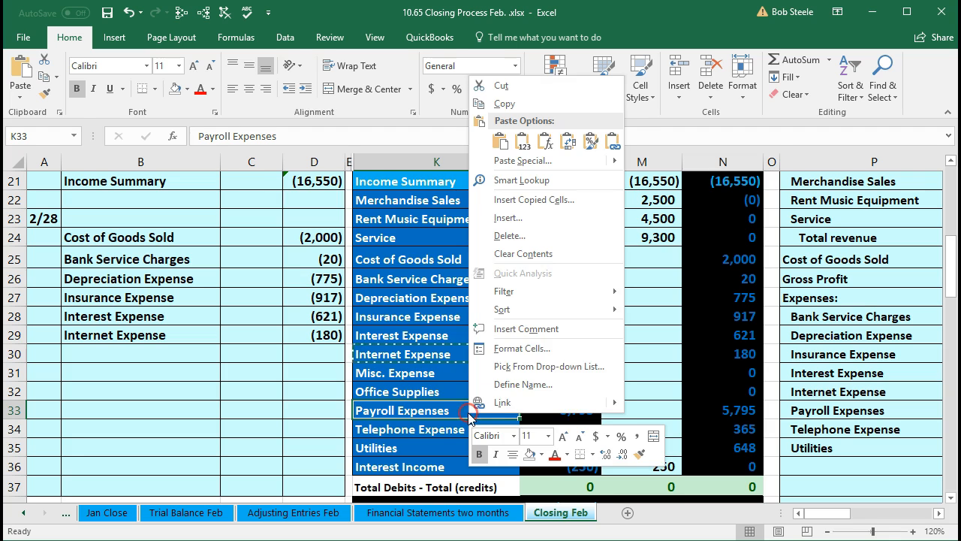
pyautogui.click(501, 104)
pyautogui.click(174, 354)
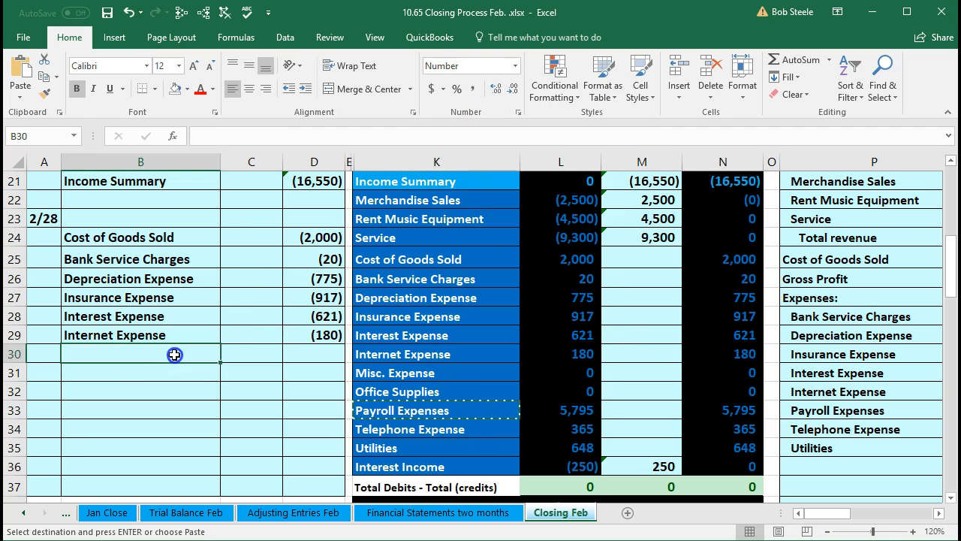
pyautogui.rightClick(174, 355)
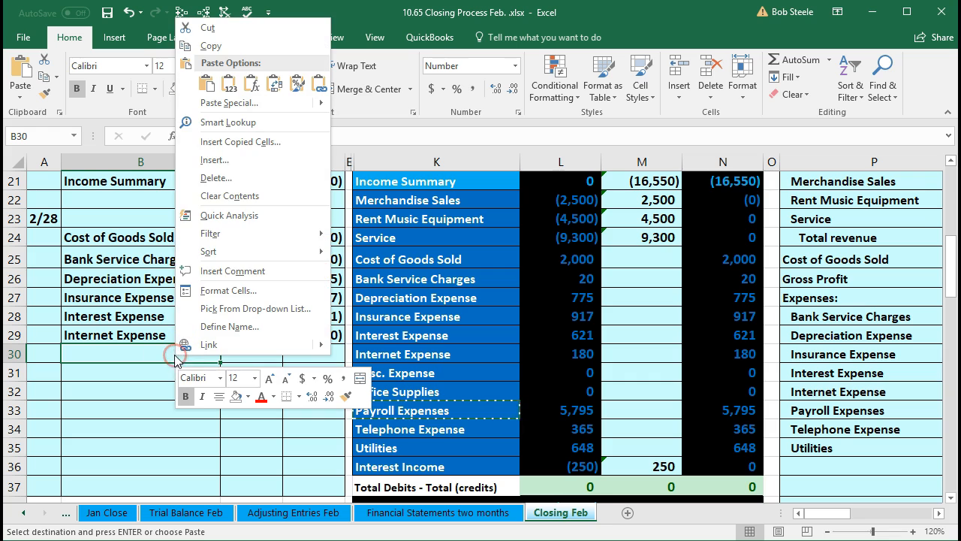
pyautogui.click(230, 95)
# Enter the Payroll Expenses credit of -5795 in D30.
pyautogui.press('Right')
pyautogui.press('Right')
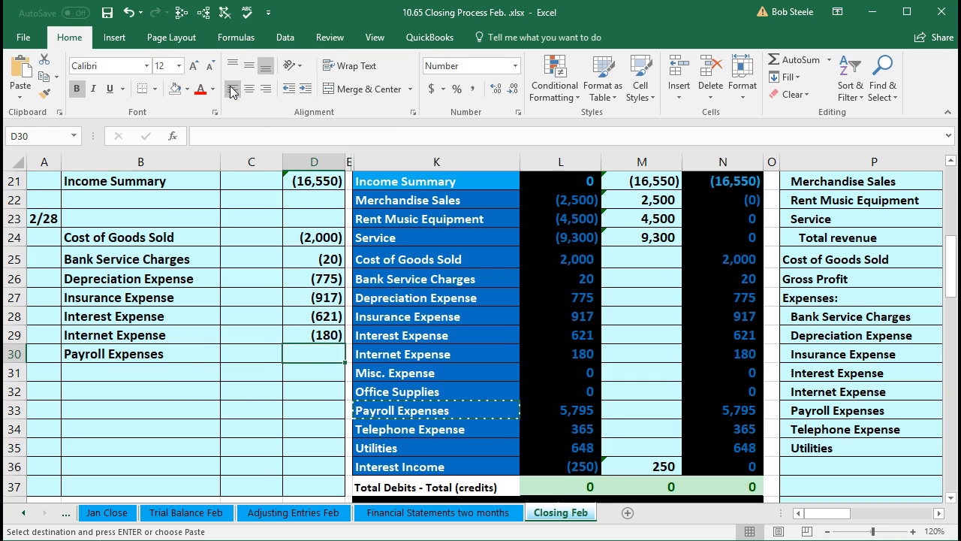
pyautogui.write('-5795')
pyautogui.press('Return')
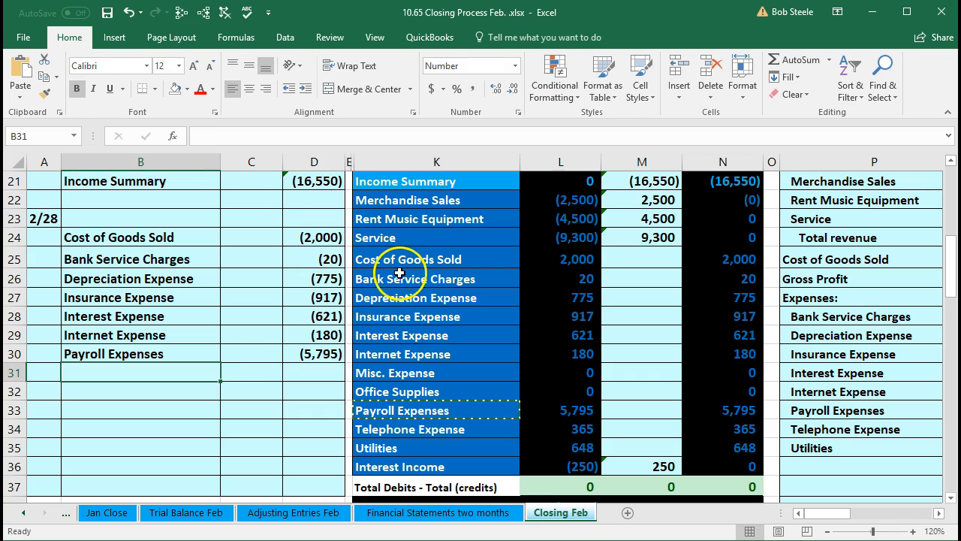
# Copy the Telephone Expense account name from the trial balance into B31 as values only.
pyautogui.click(466, 429)
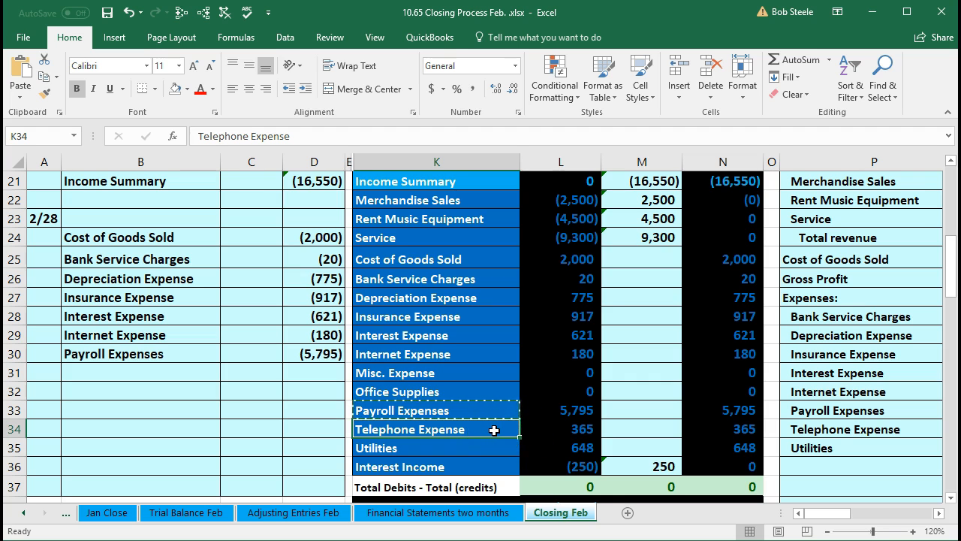
pyautogui.rightClick(494, 429)
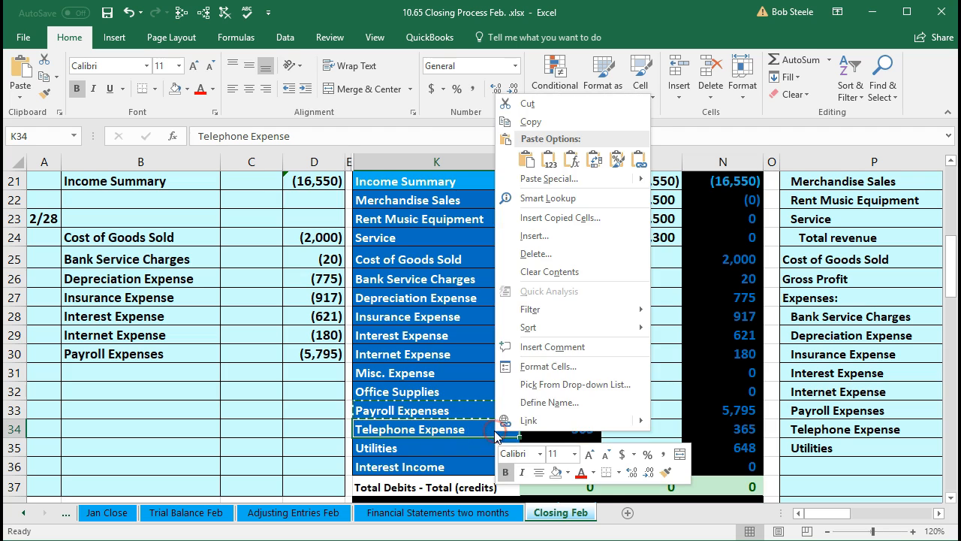
pyautogui.click(528, 124)
pyautogui.click(191, 375)
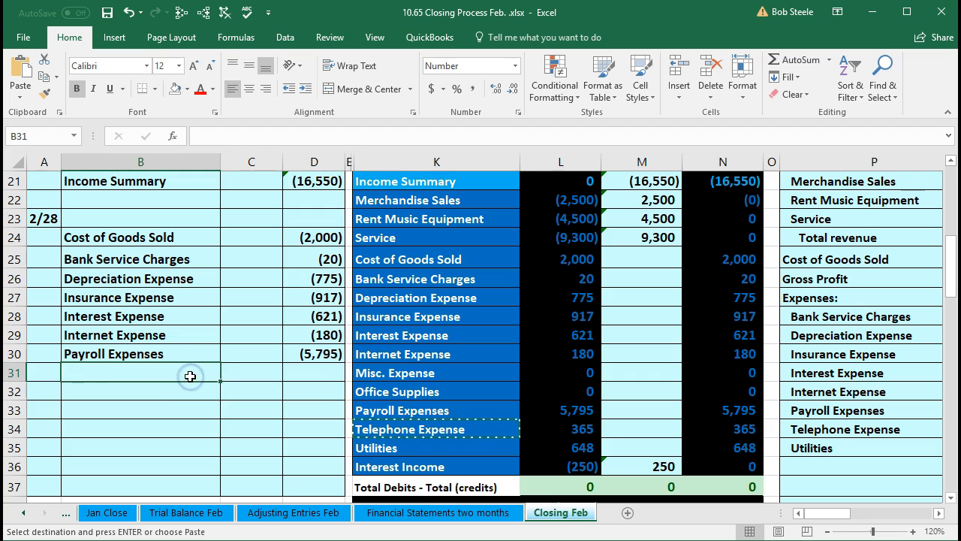
pyautogui.rightClick(191, 375)
pyautogui.click(243, 105)
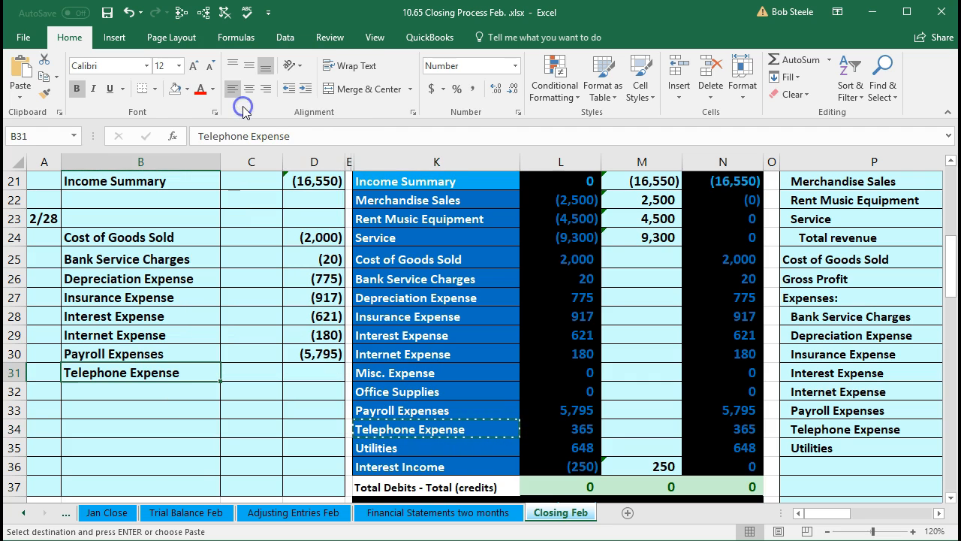
# Enter the Telephone Expense credit of -365 in D31.
pyautogui.press('Right')
pyautogui.press('Right')
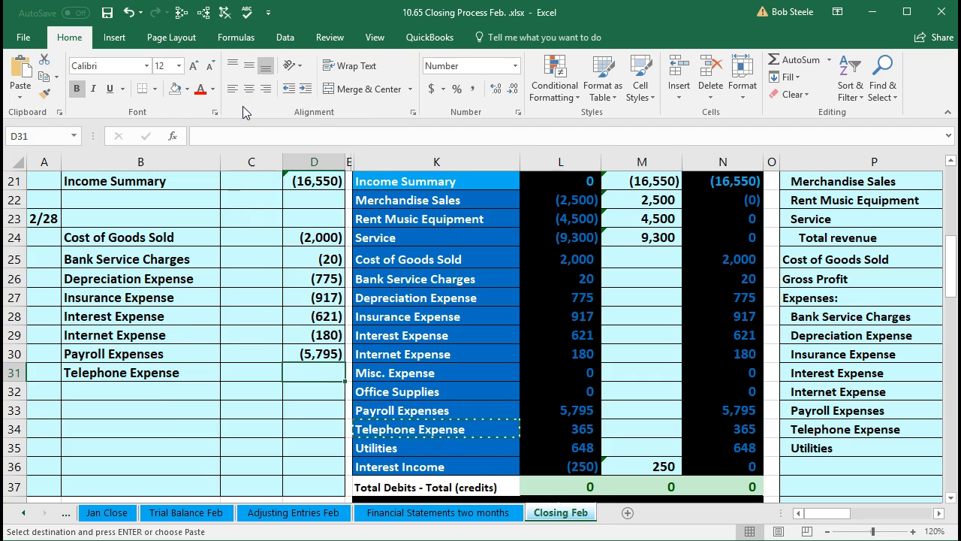
pyautogui.write('-365')
pyautogui.press('Return')
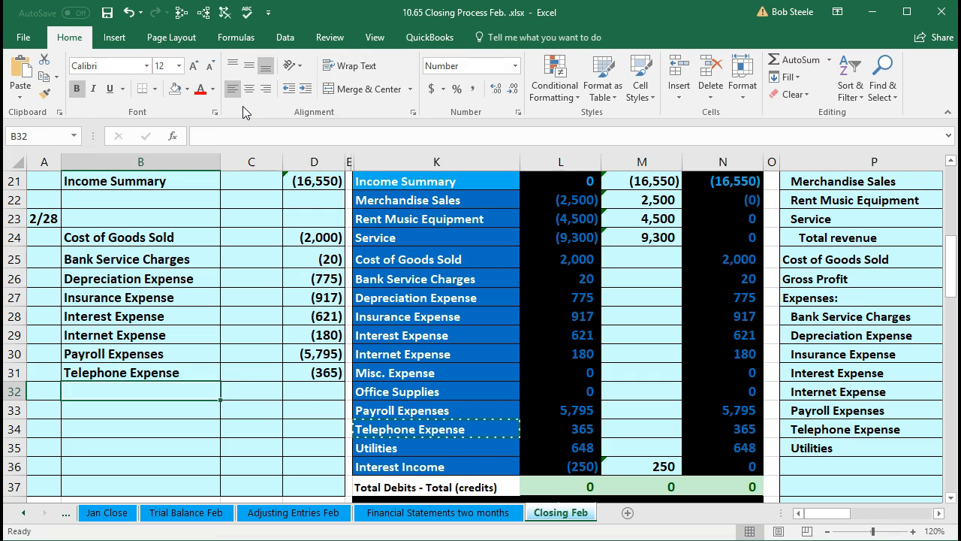
# Copy the Utilities account name from the trial balance.
pyautogui.click(426, 453)
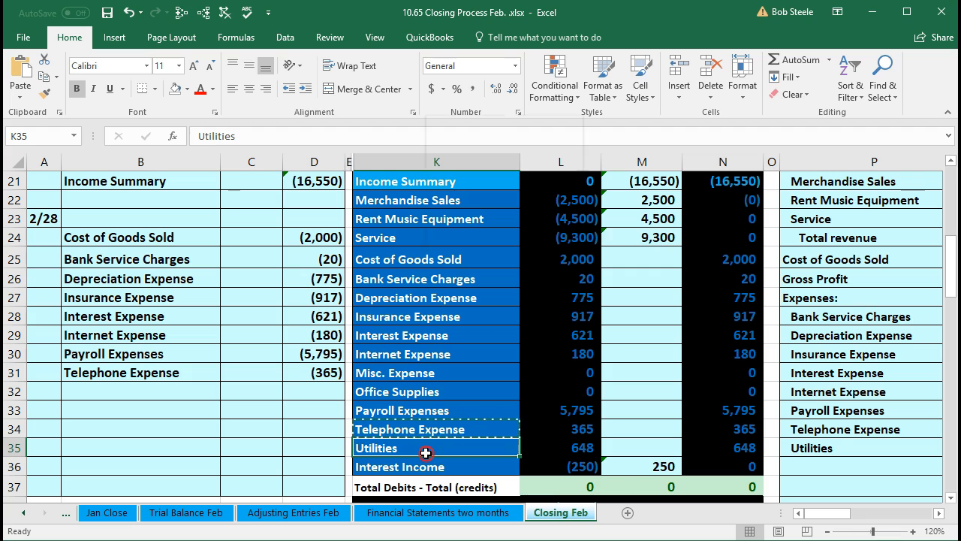
pyautogui.rightClick(426, 453)
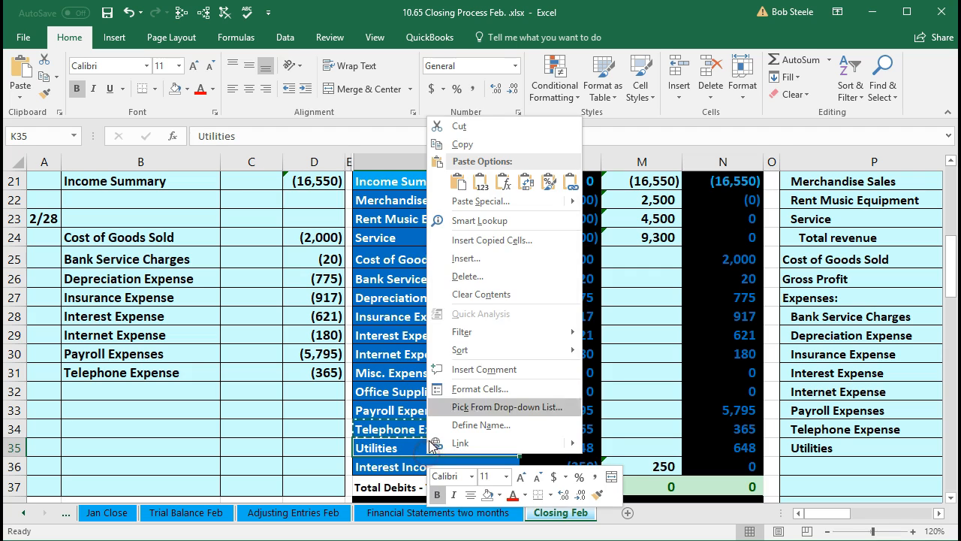
# Copy the Utilities account name from K35 into B32 as values only, and enter -648 as its credit in D32.
pyautogui.click(461, 144)
pyautogui.click(126, 388)
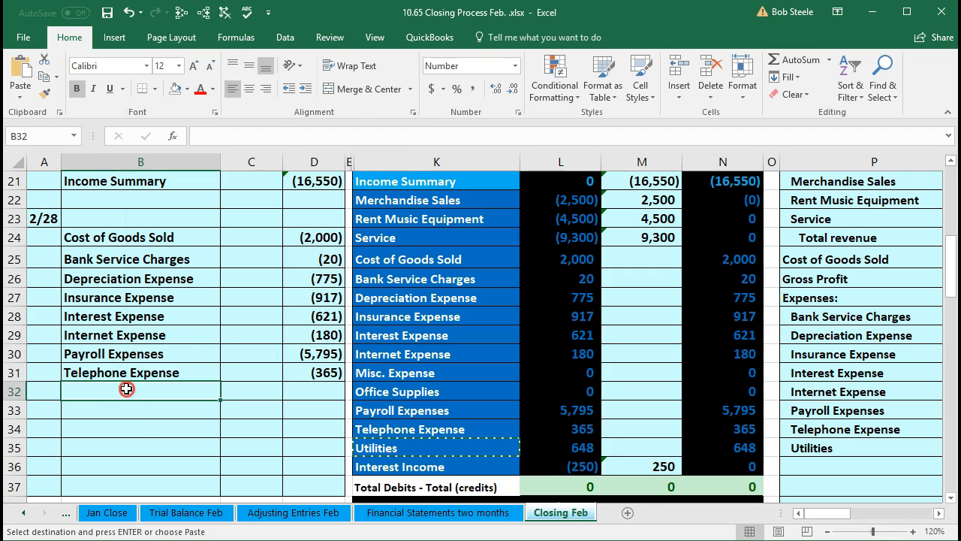
pyautogui.rightClick(126, 389)
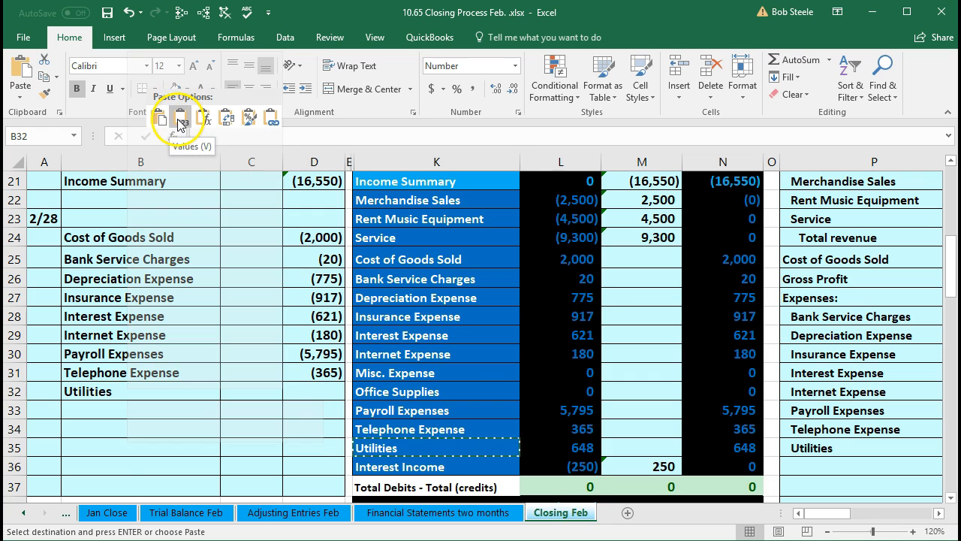
pyautogui.click(180, 119)
pyautogui.press('Right')
pyautogui.press('Right')
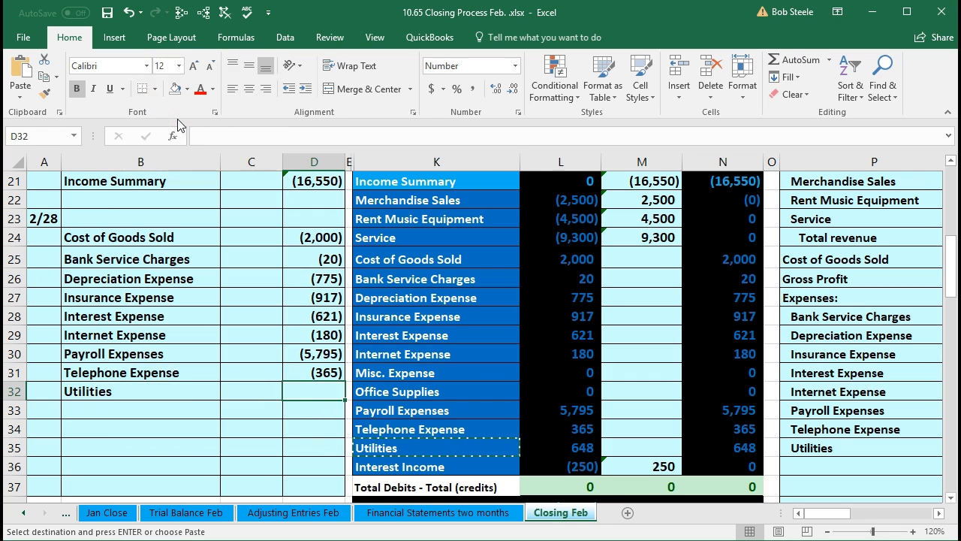
pyautogui.write('-648')
pyautogui.press('Return')
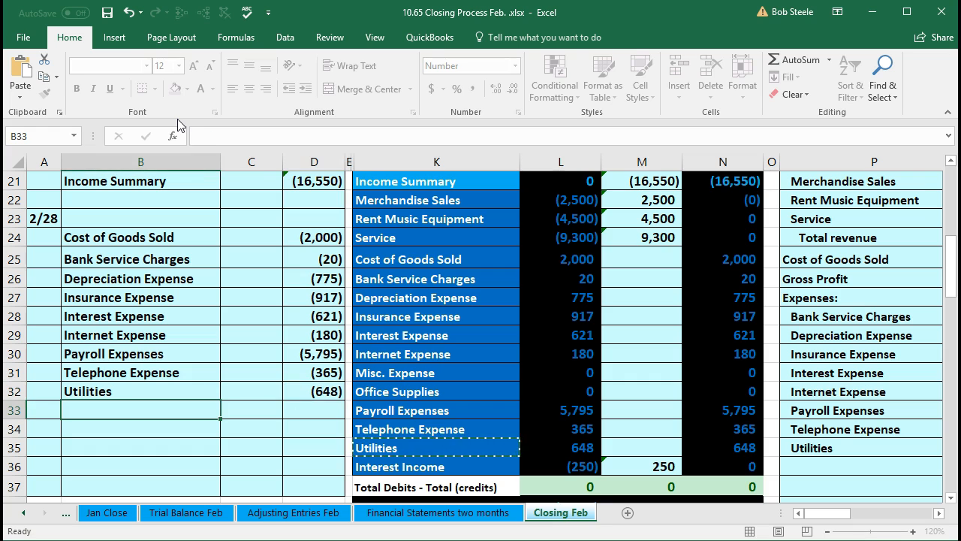
# Indent the credited account names in B24:B32, from Cost of Goods Sold to Utilities, by one level.
pyautogui.moveTo(152, 239); pyautogui.dragTo(138, 395)
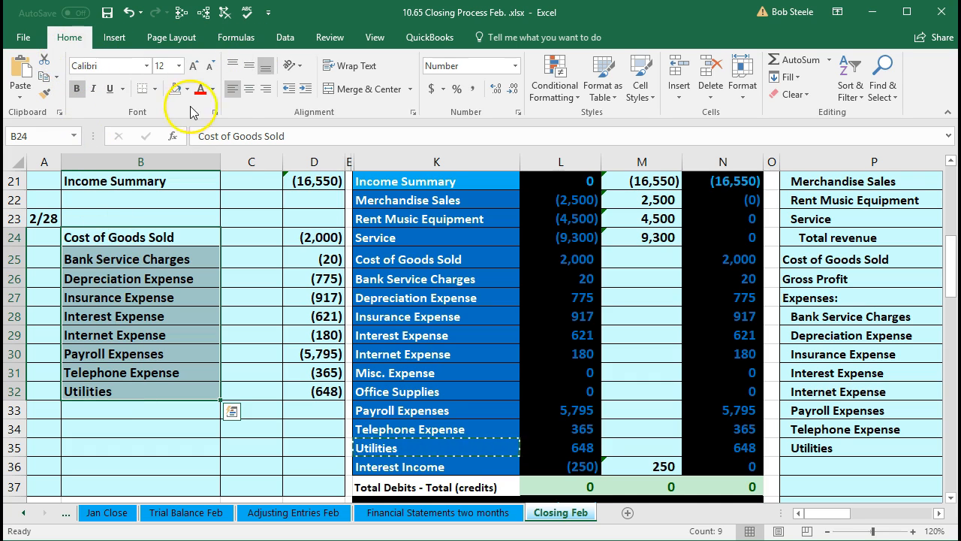
pyautogui.click(305, 89)
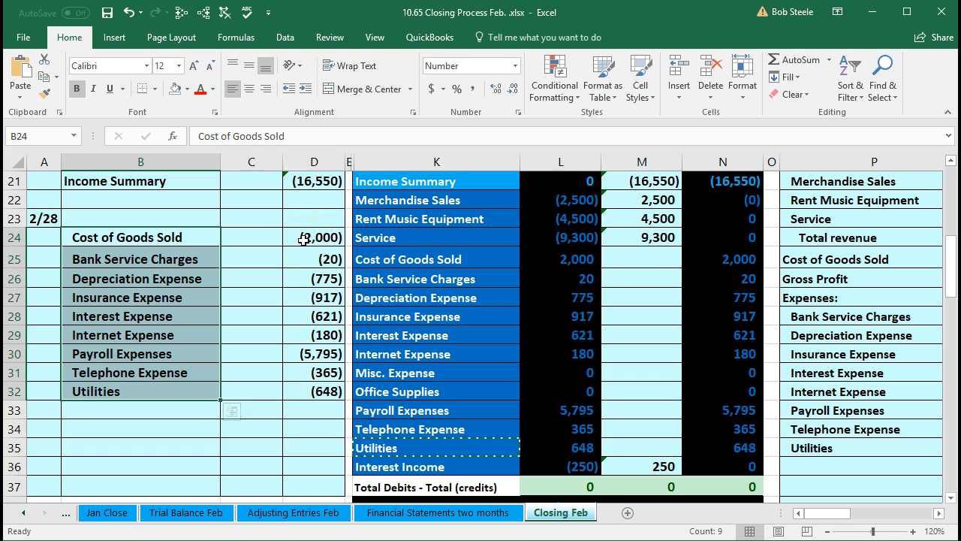
pyautogui.click(265, 217)
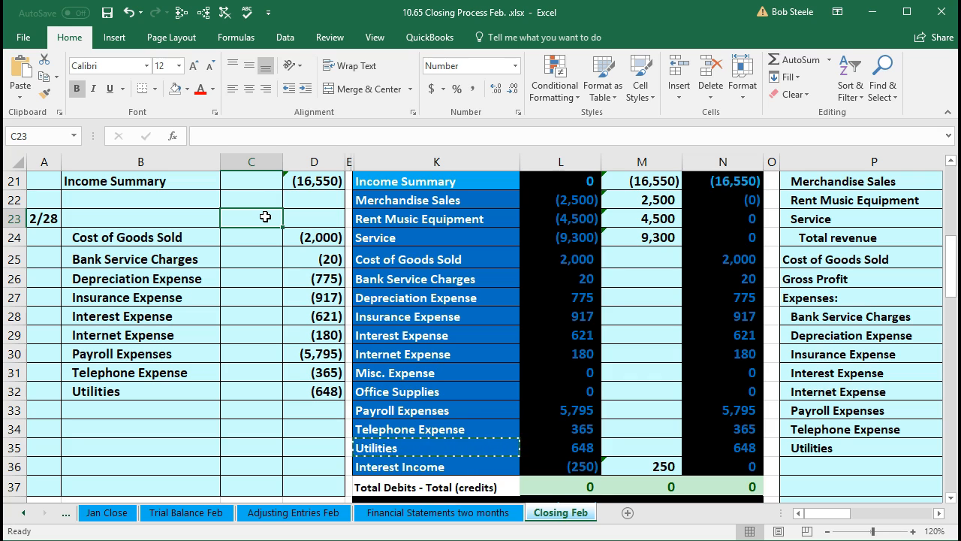
# Enter the formula -SUM(C24:D32) in C23 as the balancing debit, and check the sum of the expense credits and of the whole entry.
pyautogui.moveTo(307, 239); pyautogui.dragTo(292, 389)
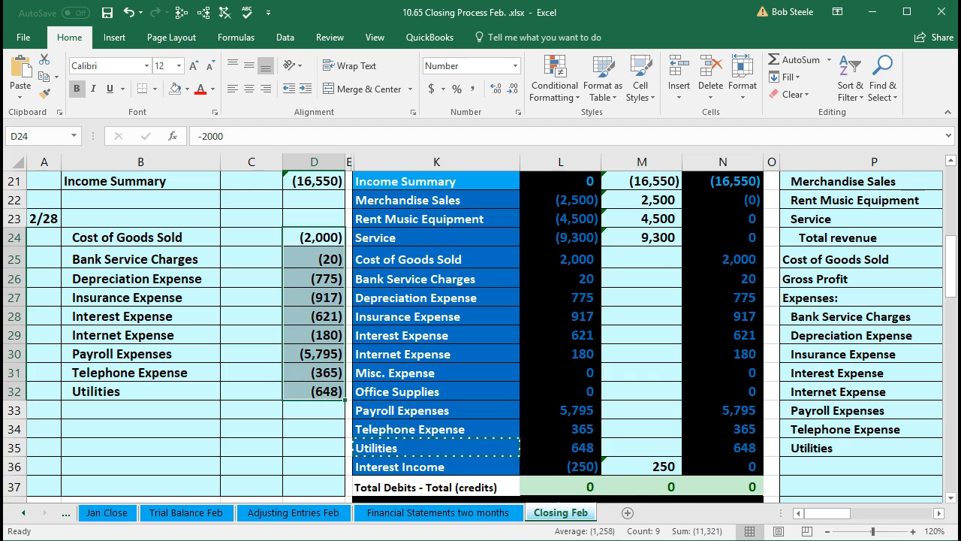
pyautogui.click(251, 222)
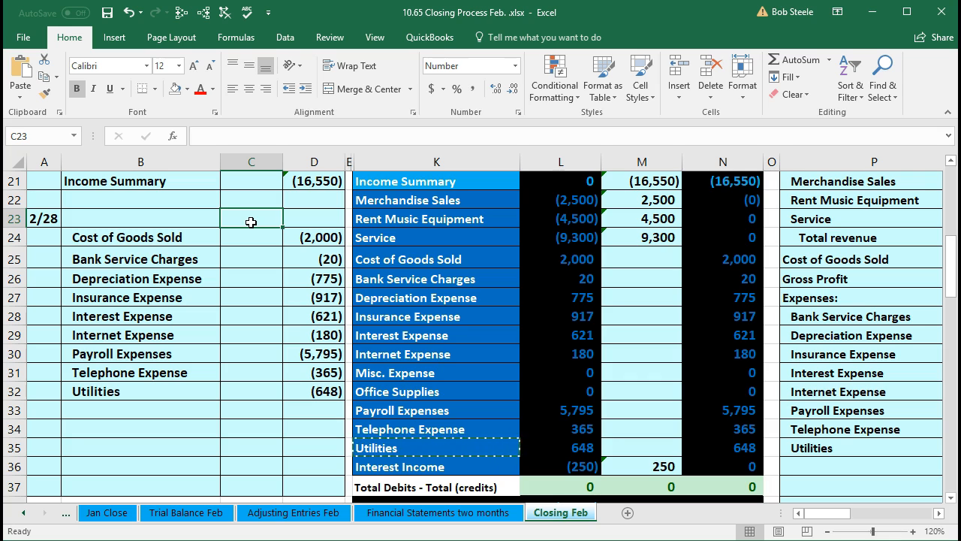
pyautogui.write('-sum')
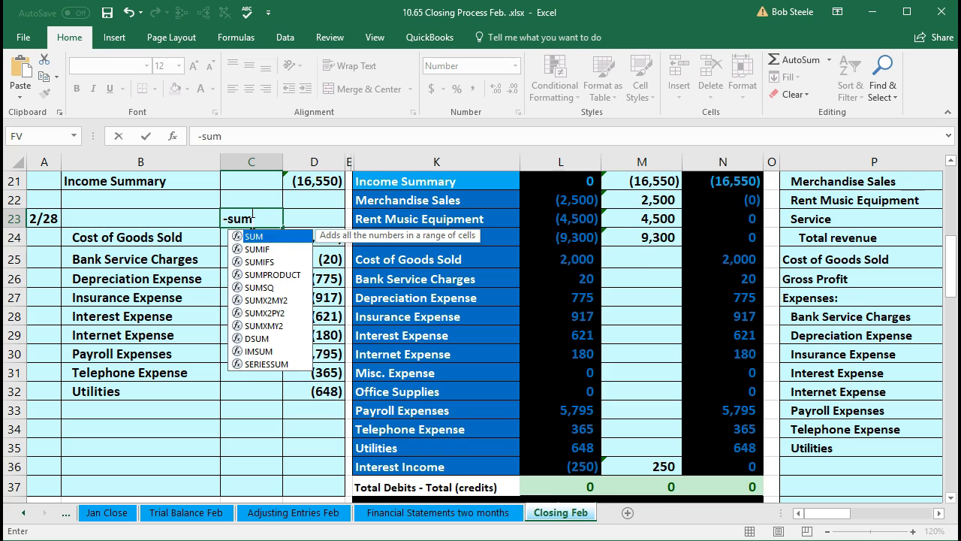
pyautogui.doubleClick(252, 237)
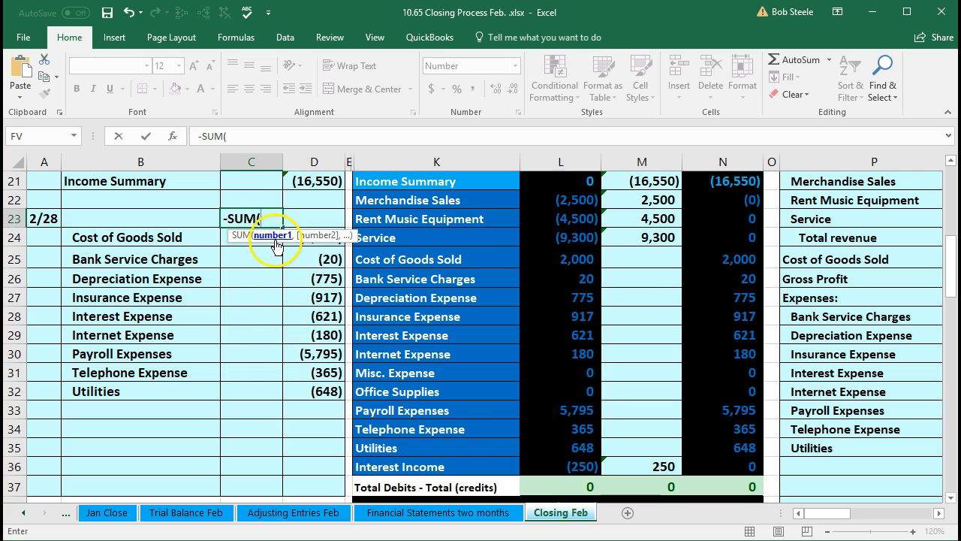
pyautogui.moveTo(240, 241); pyautogui.dragTo(240, 198)
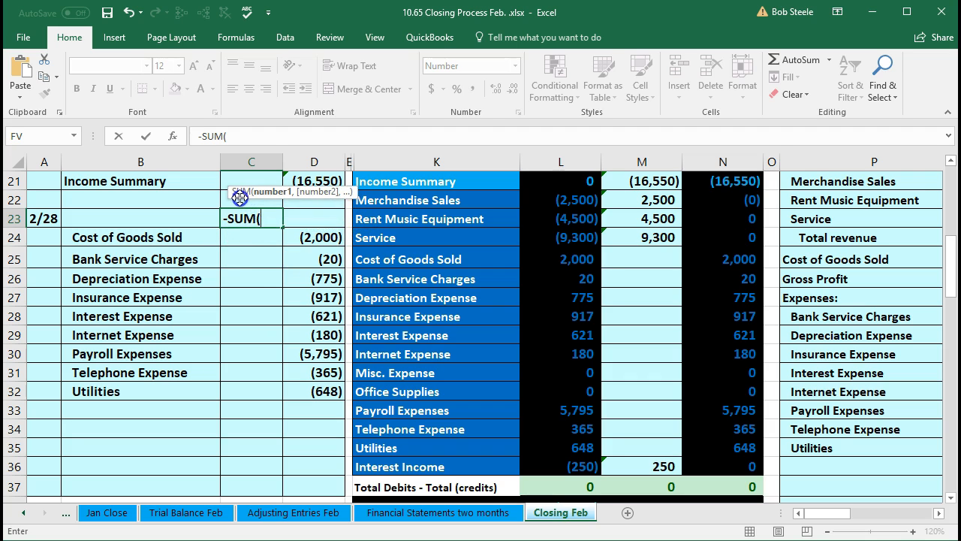
pyautogui.moveTo(250, 392); pyautogui.dragTo(295, 259)
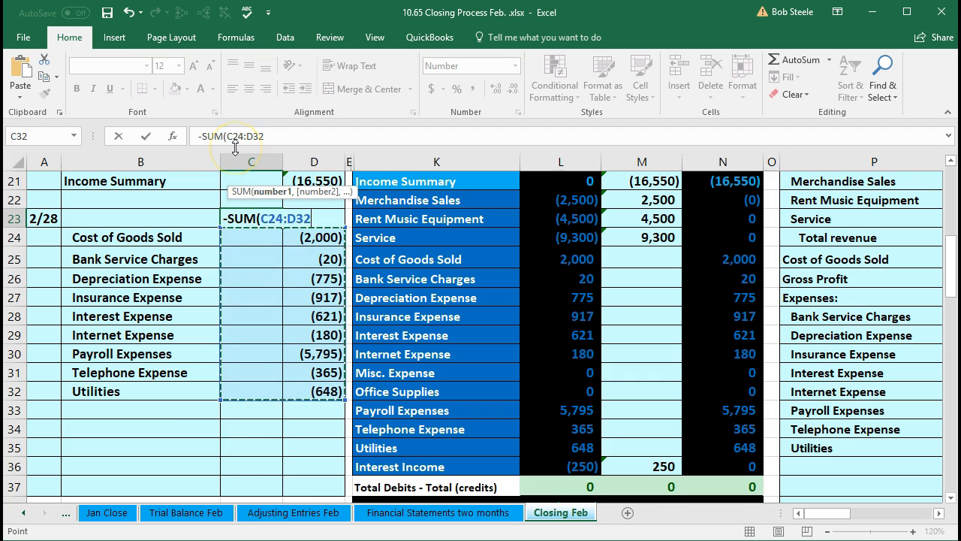
pyautogui.click(253, 141)
pyautogui.click(277, 208)
pyautogui.press('Return')
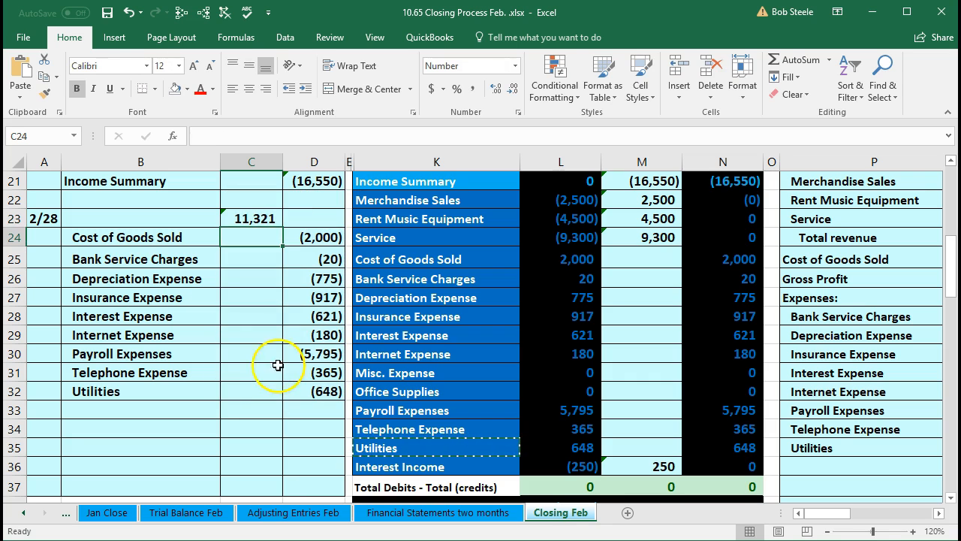
pyautogui.moveTo(307, 239); pyautogui.dragTo(305, 389)
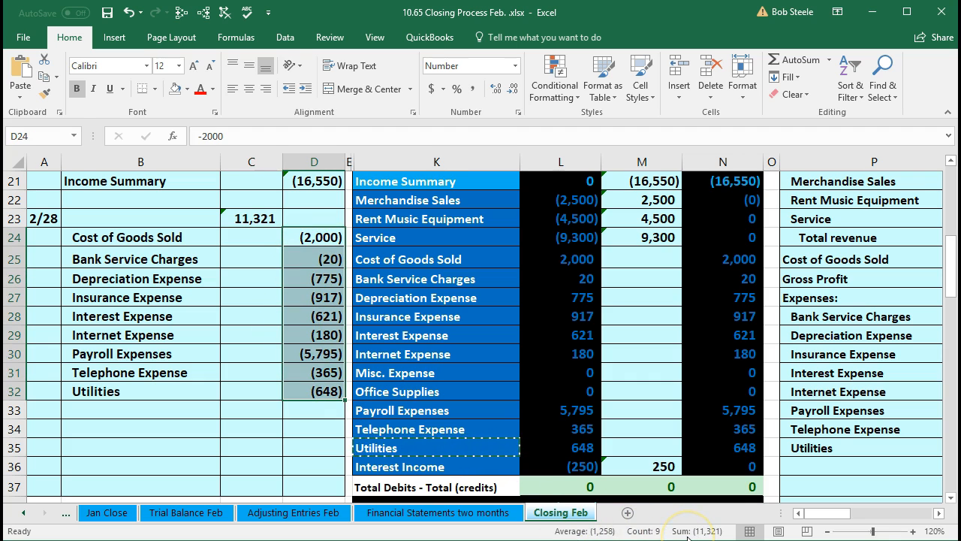
pyautogui.moveTo(248, 218); pyautogui.dragTo(327, 386)
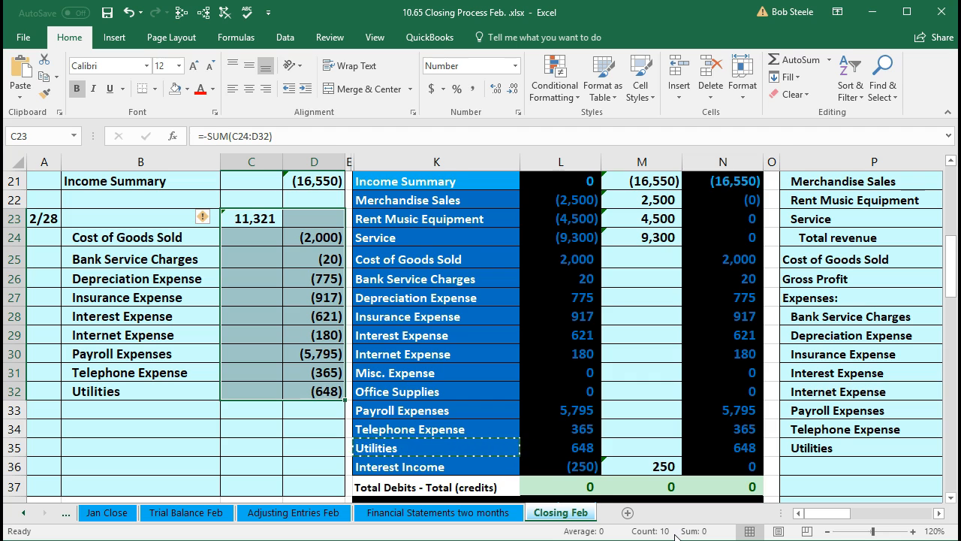
# Copy the Income Summary account name from K21 into B23 as values only.
pyautogui.click(151, 220)
pyautogui.scroll(1, 218, 393)
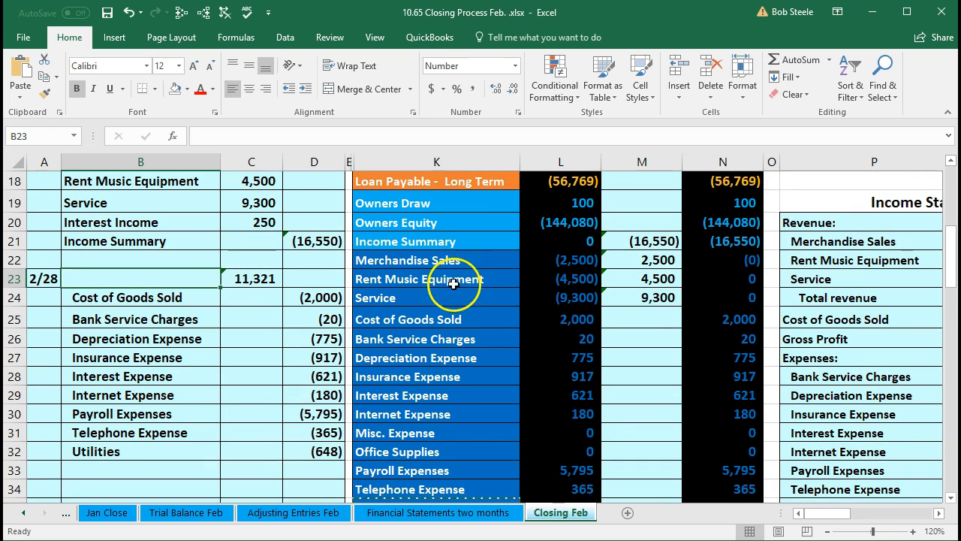
pyautogui.click(468, 241)
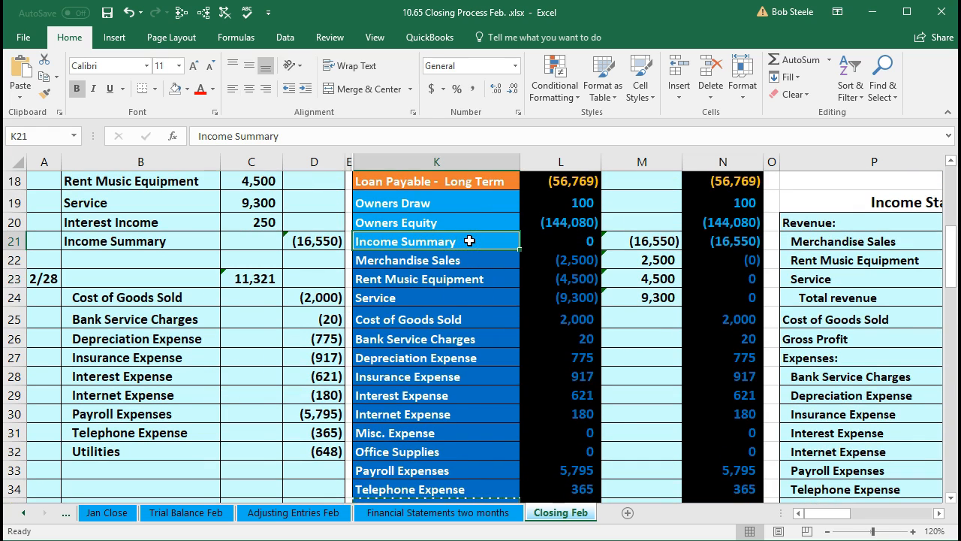
pyautogui.rightClick(468, 241)
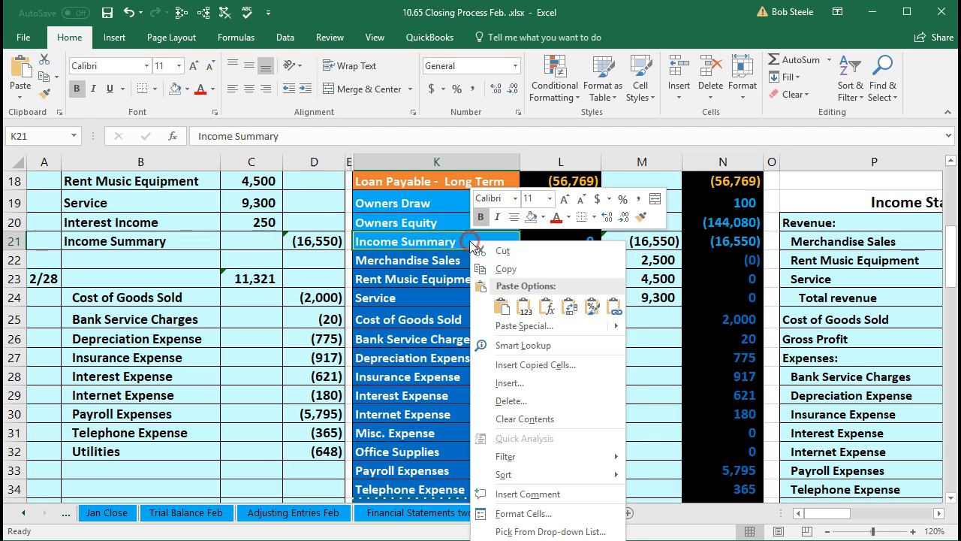
pyautogui.click(491, 267)
pyautogui.click(201, 274)
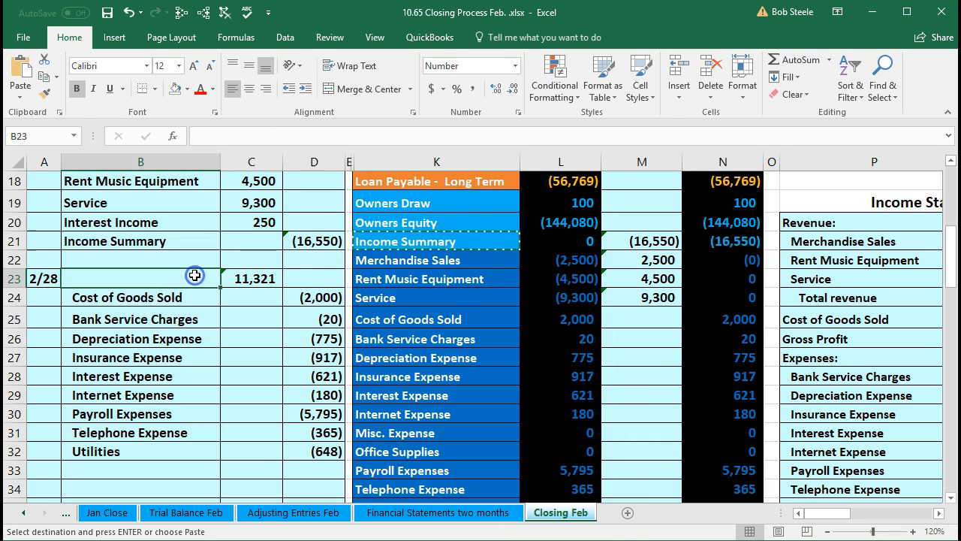
pyautogui.rightClick(195, 276)
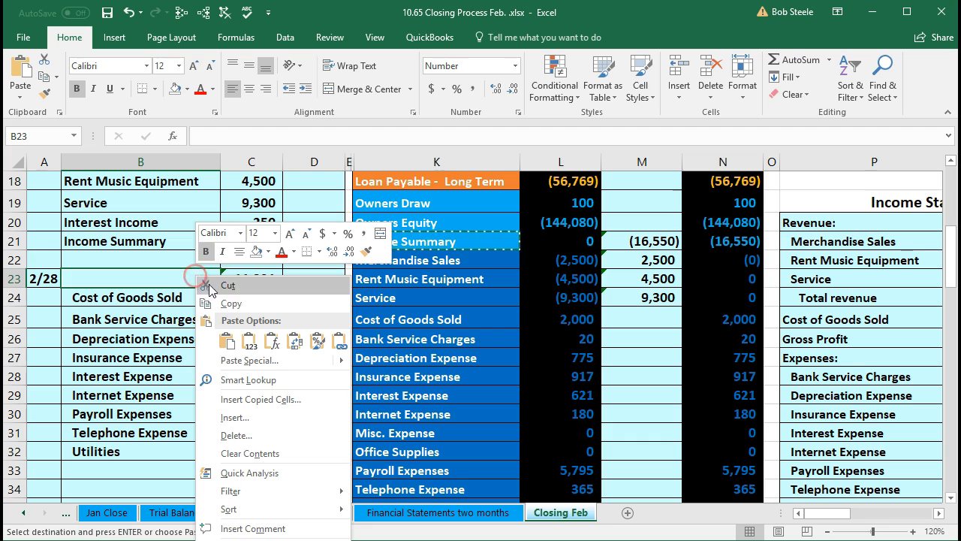
pyautogui.click(250, 339)
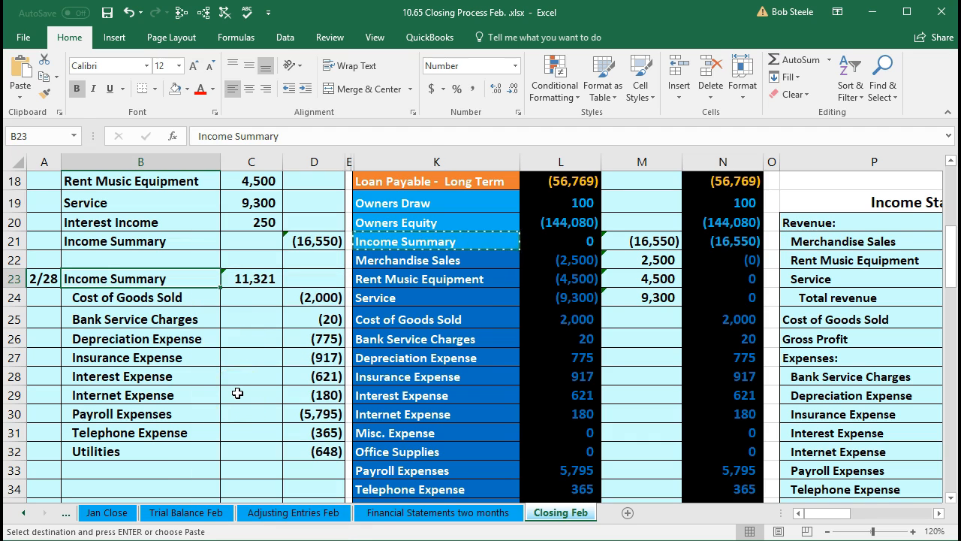
# Post the Cost of Goods Sold credit to the worksheet by linking M25 to D24.
pyautogui.moveTo(300, 295); pyautogui.dragTo(319, 446)
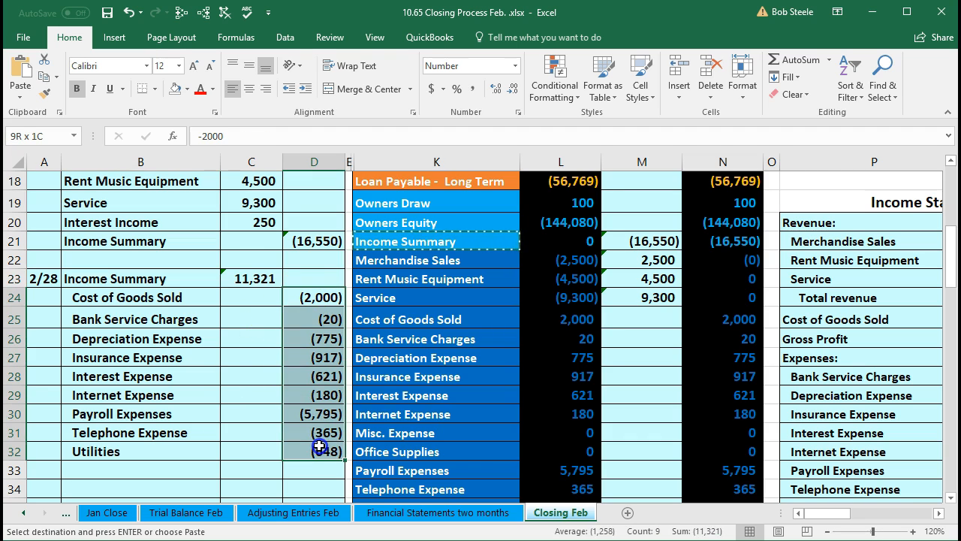
pyautogui.click(253, 281)
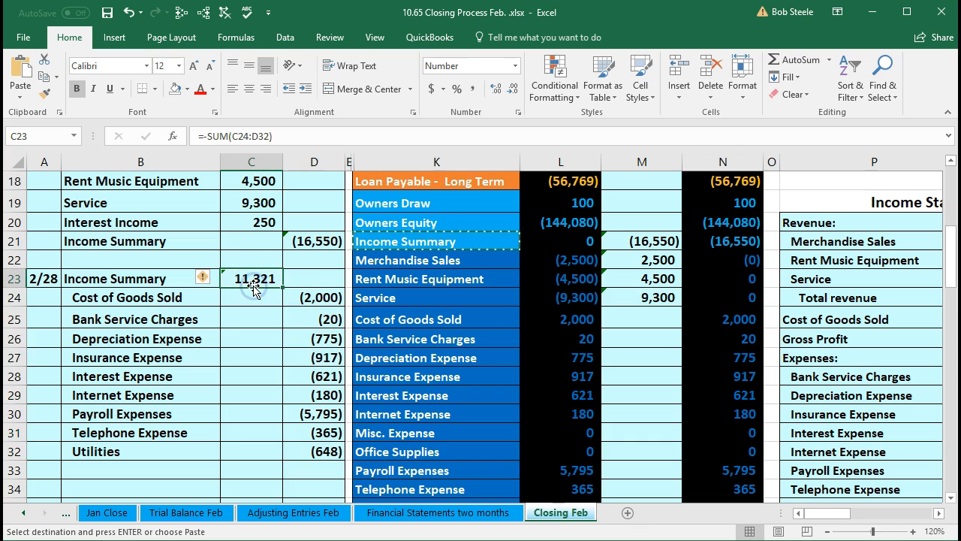
pyautogui.moveTo(196, 297); pyautogui.dragTo(291, 299)
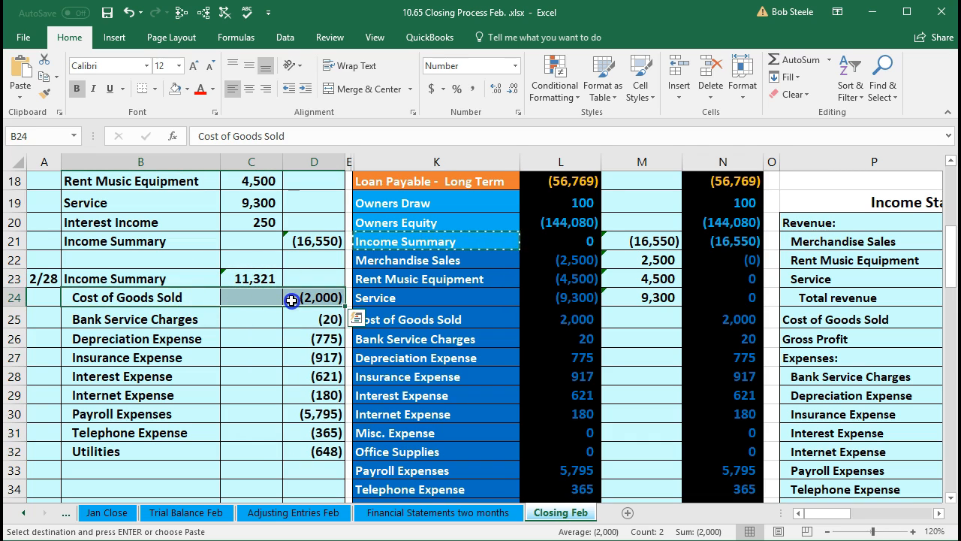
pyautogui.click(630, 323)
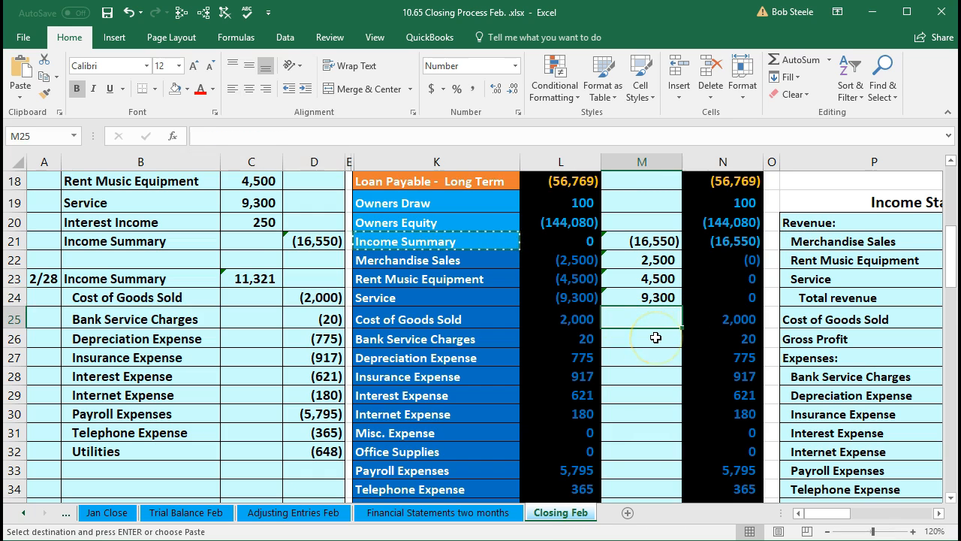
pyautogui.write('=')
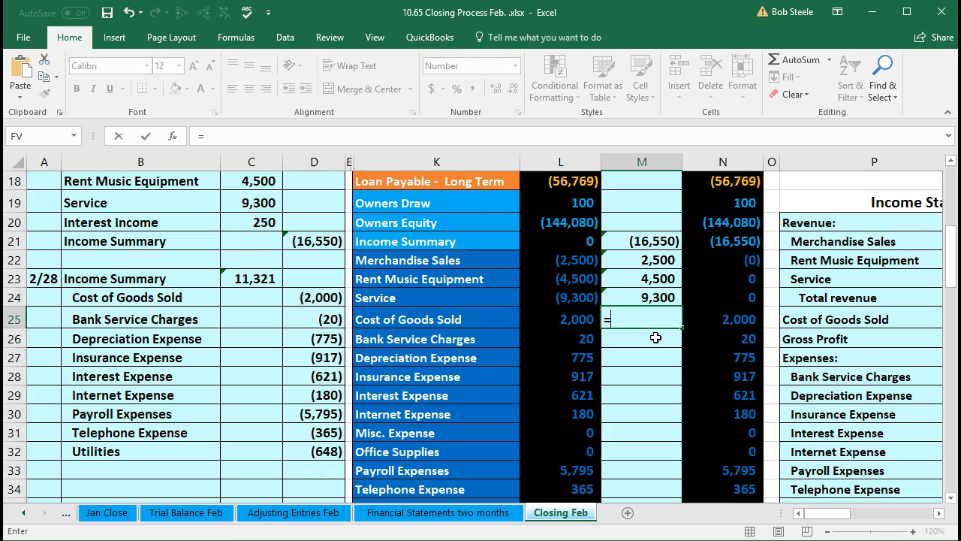
pyautogui.click(327, 297)
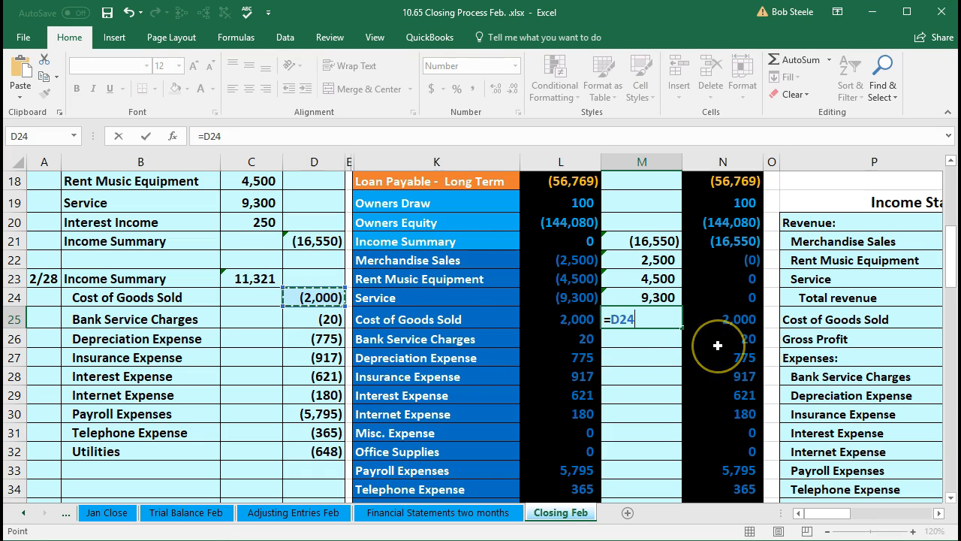
pyautogui.press('Return')
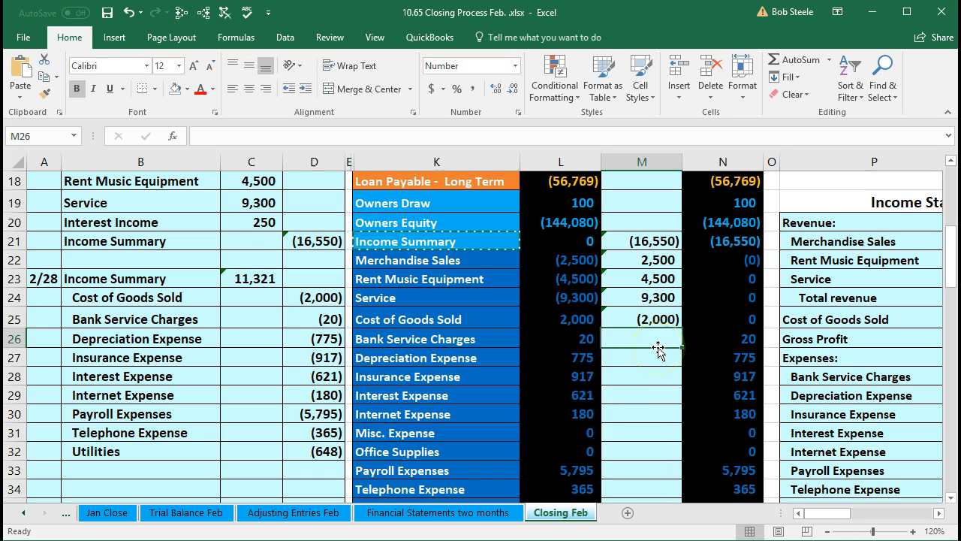
# Post the Bank Service Charges and Depreciation Expense credits by linking M26 to D25 and M27 to D26.
pyautogui.write('=')
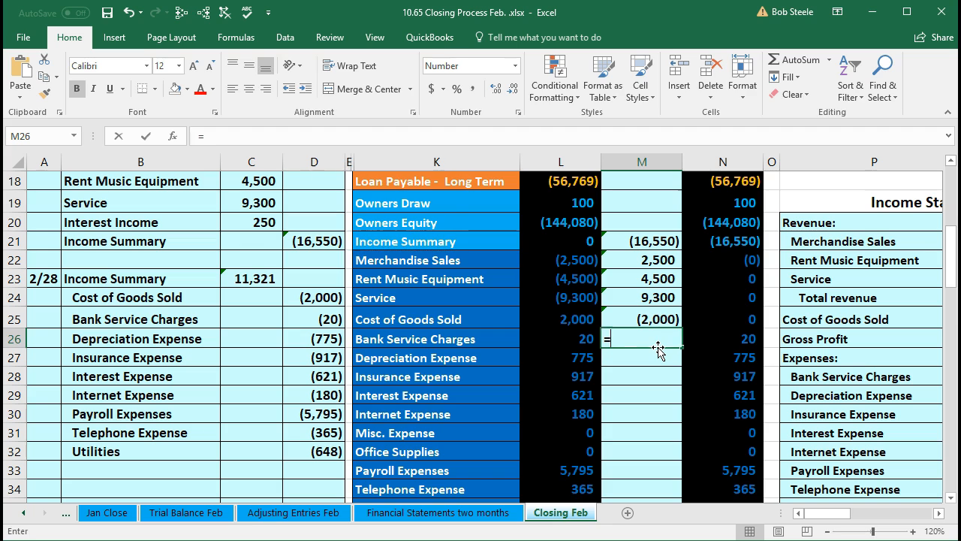
pyautogui.click(307, 319)
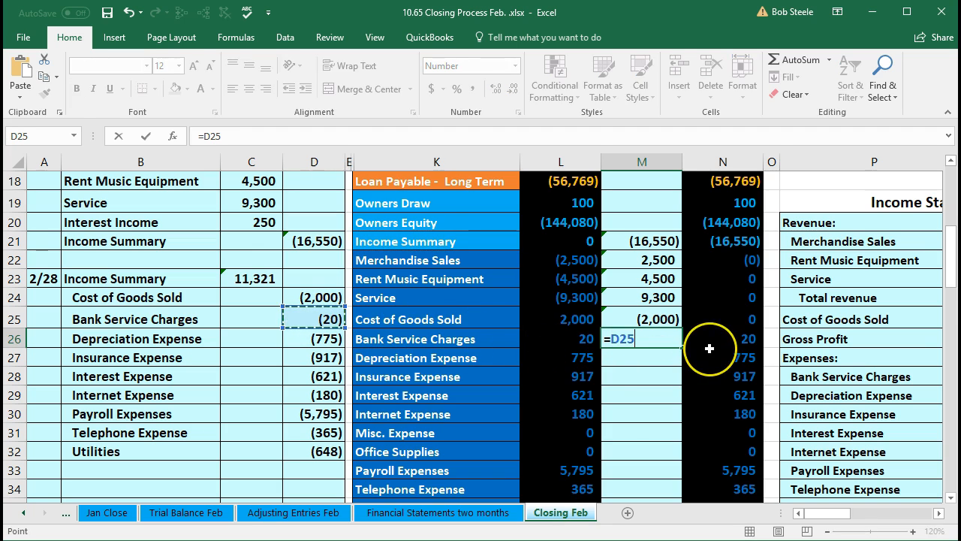
pyautogui.press('Return')
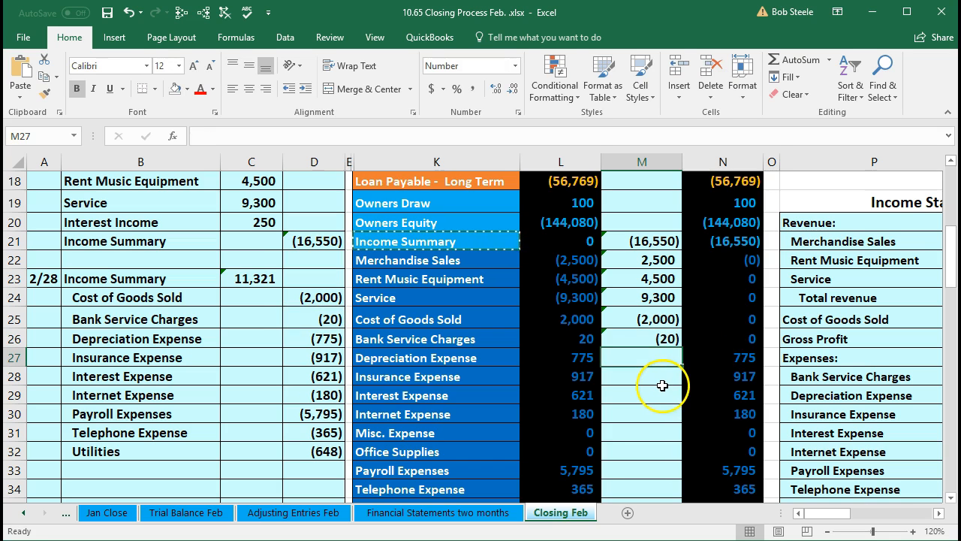
pyautogui.write('=')
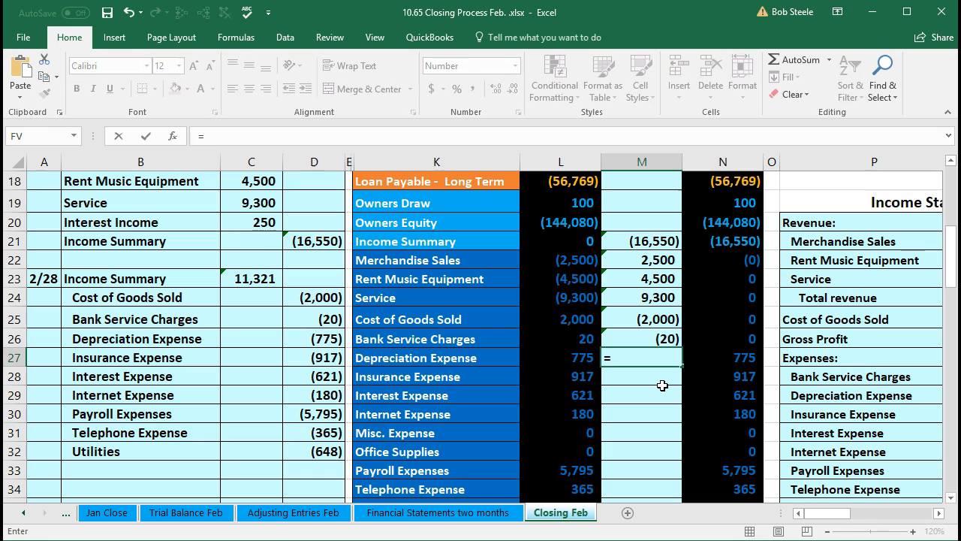
pyautogui.click(311, 338)
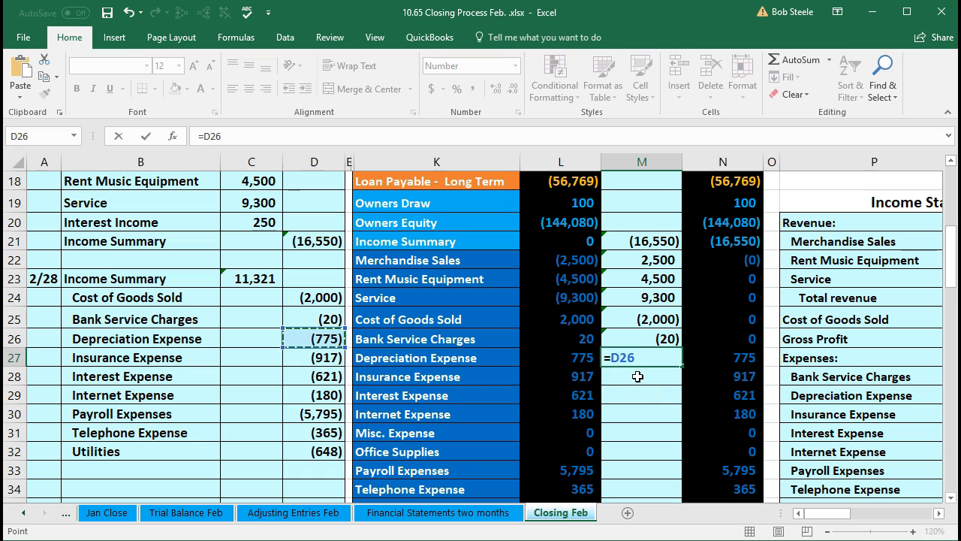
pyautogui.press('Return')
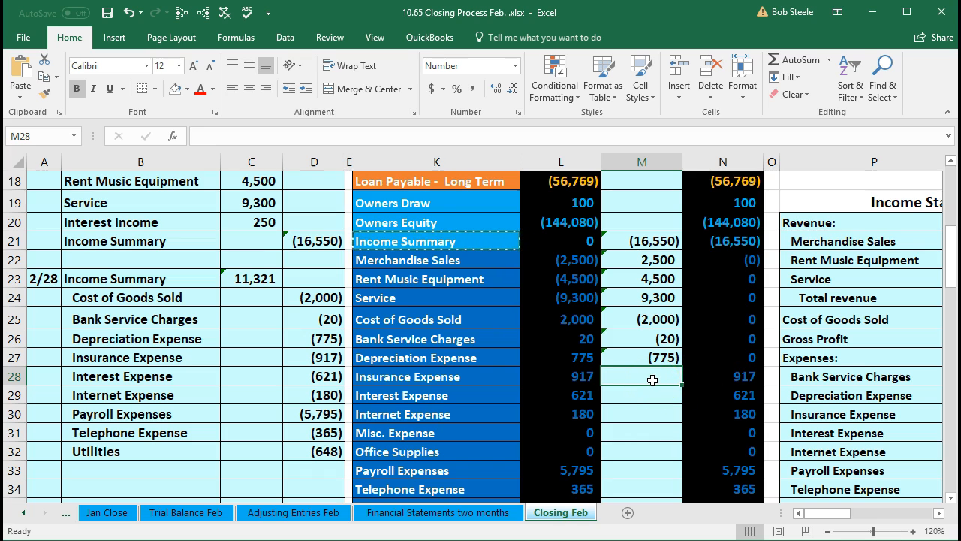
# Post the Insurance Expense and Interest Expense credits to the worksheet by linking M28 to D27 and M29 to D28.
pyautogui.write('=')
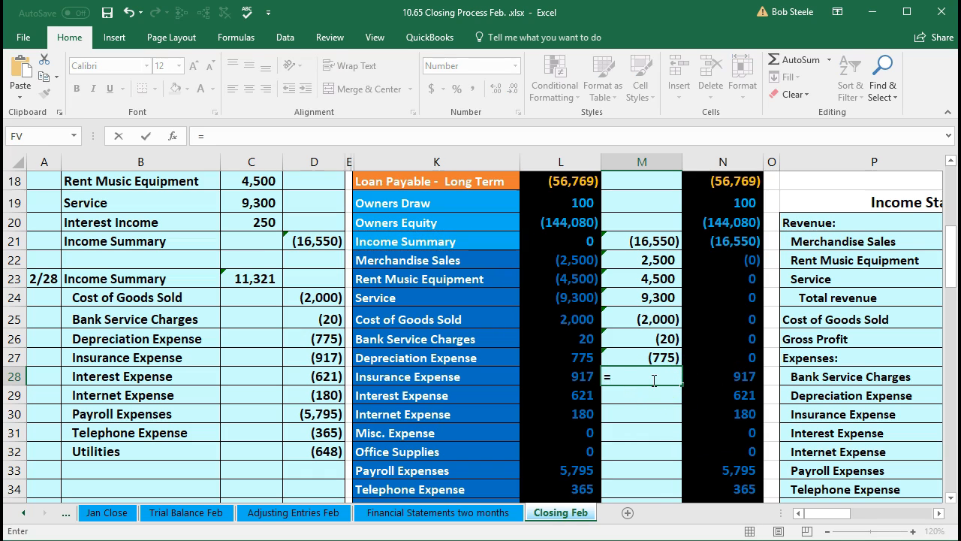
pyautogui.click(330, 358)
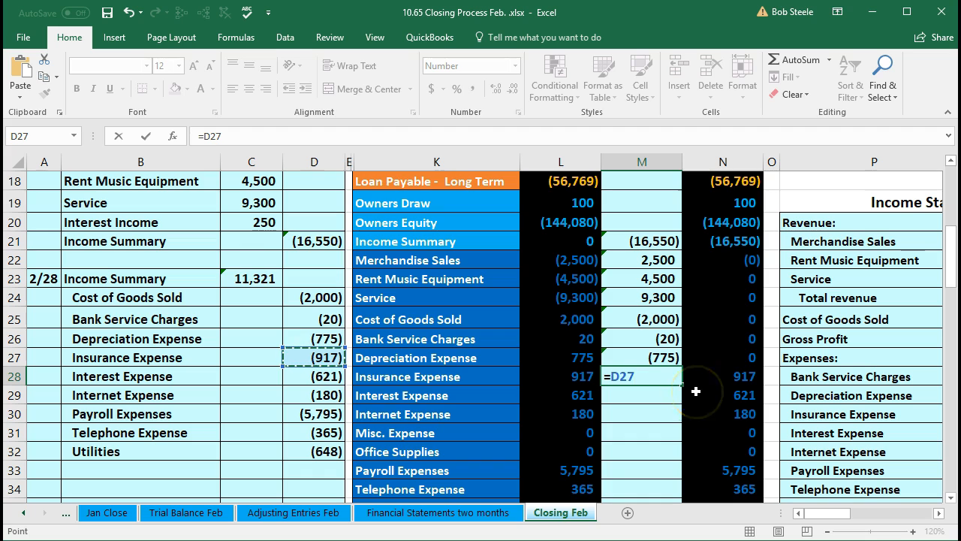
pyautogui.press('Return')
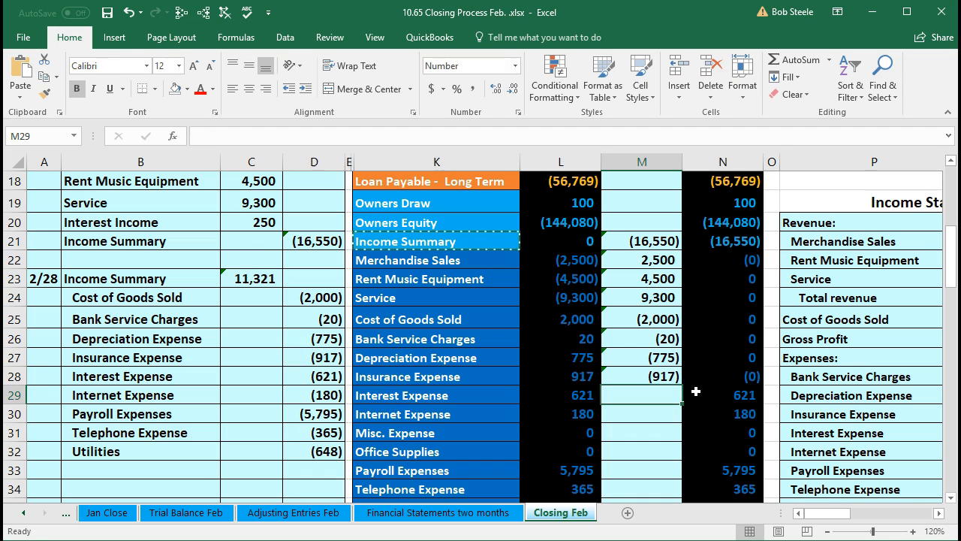
pyautogui.click(659, 405)
pyautogui.write('=')
pyautogui.click(315, 375)
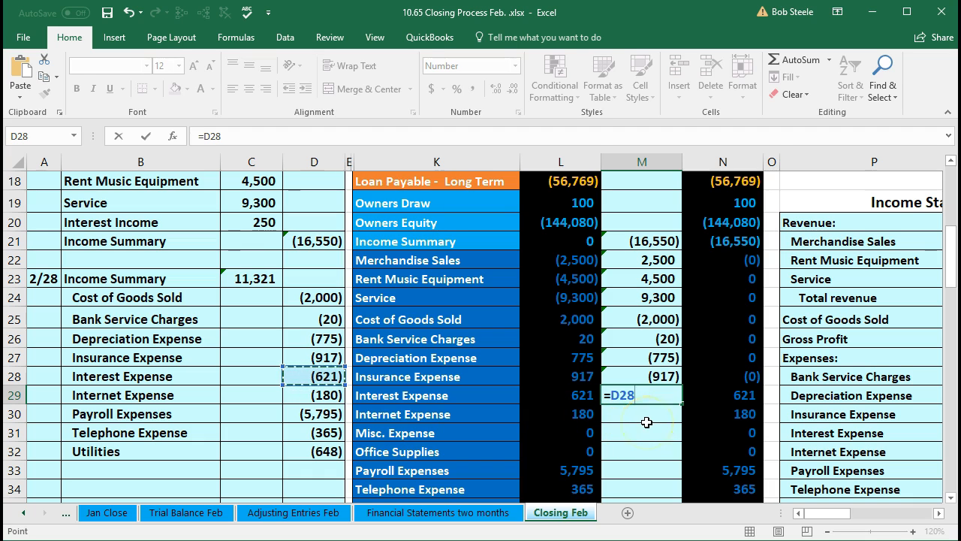
pyautogui.press('Return')
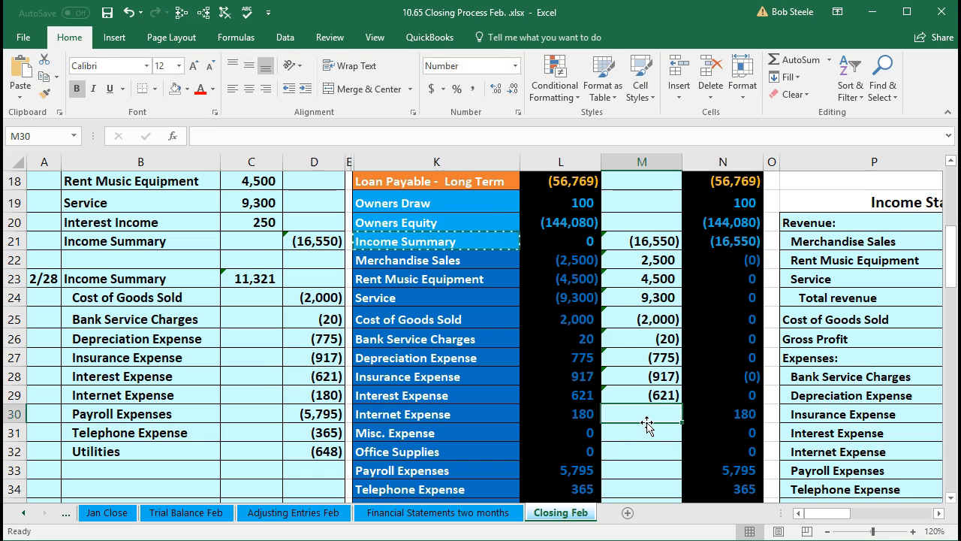
# Post the Internet Expense and Payroll Expenses credits by linking M30 to D29 and M33 to D30.
pyautogui.write('=')
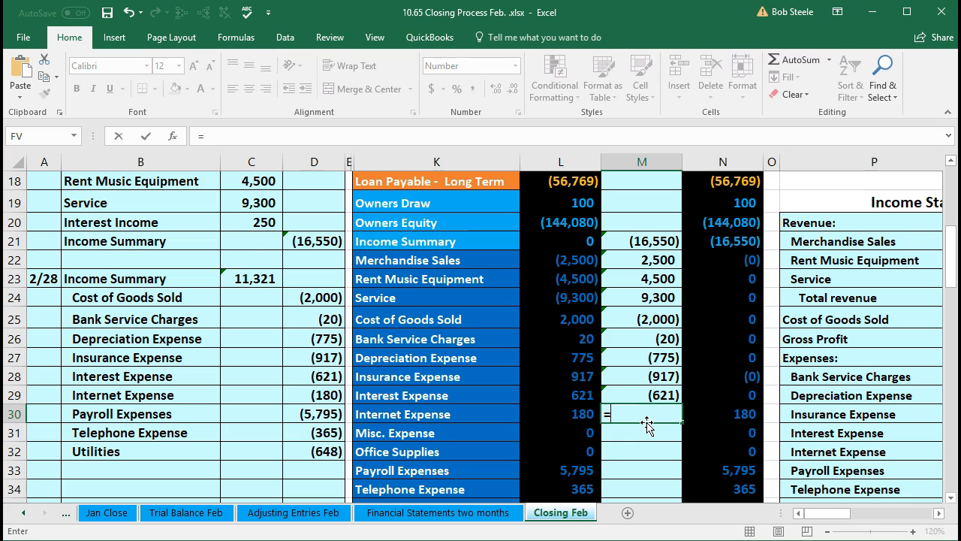
pyautogui.click(328, 394)
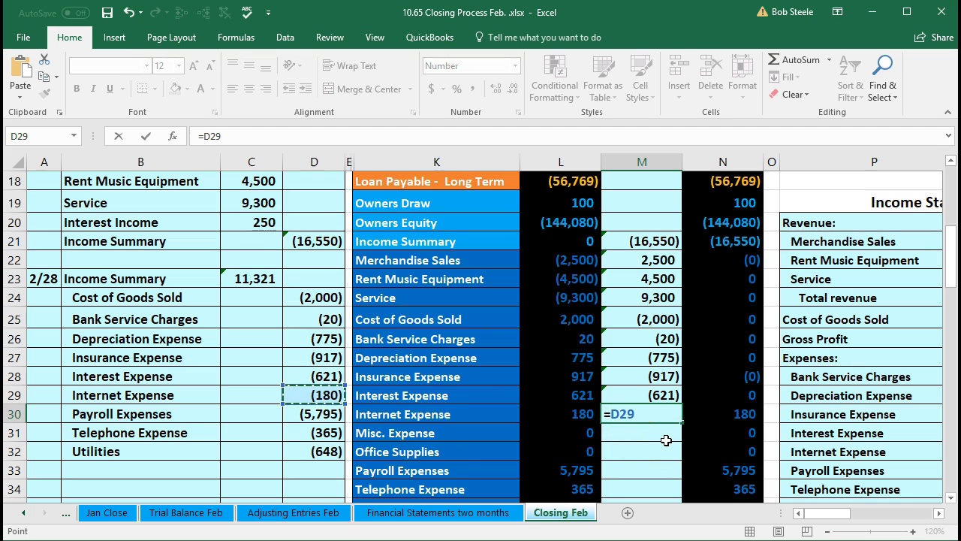
pyautogui.press('Return')
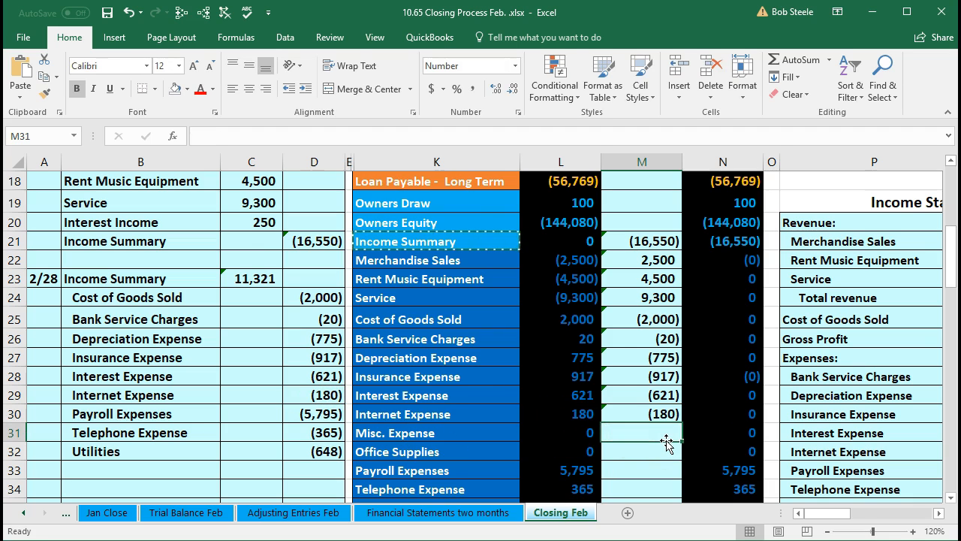
pyautogui.scroll(-1, 664, 439)
pyautogui.click(642, 410)
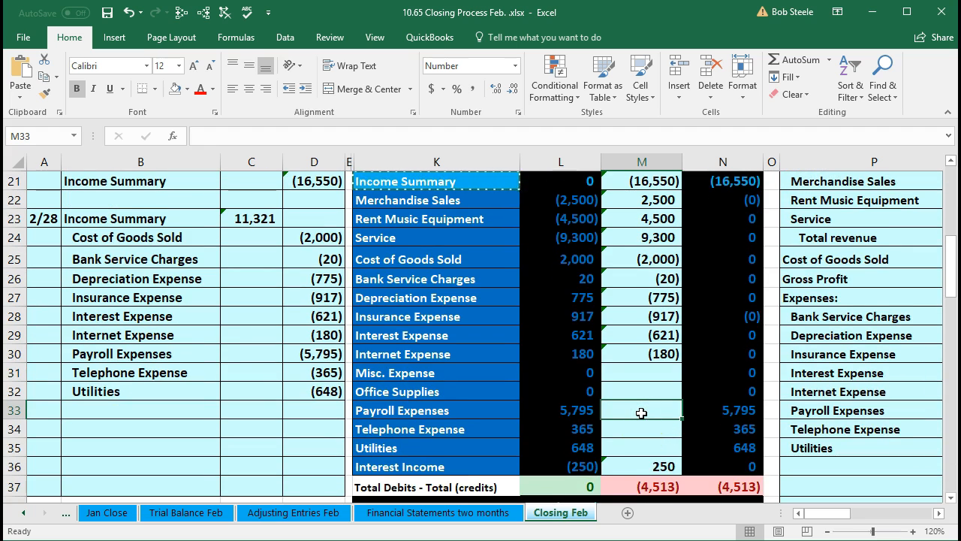
pyautogui.write('=')
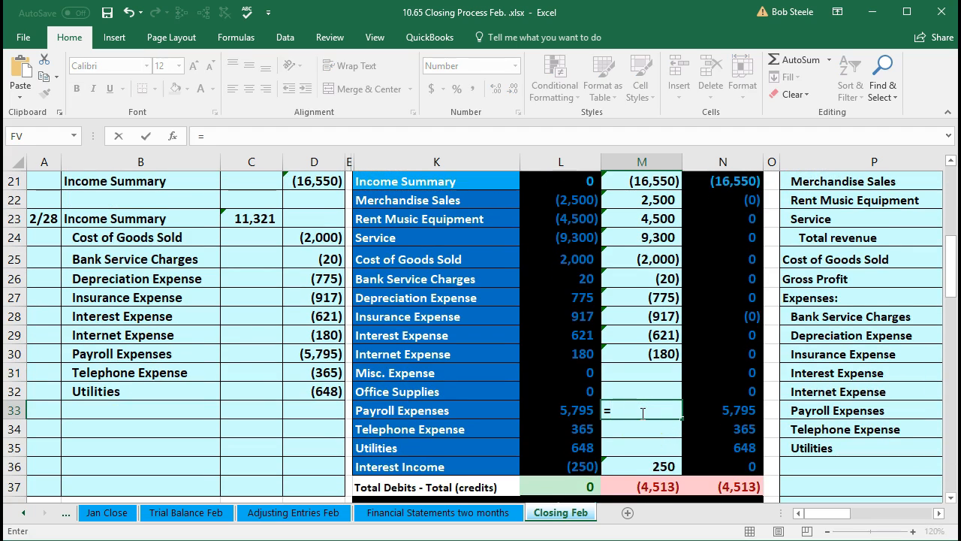
pyautogui.click(325, 354)
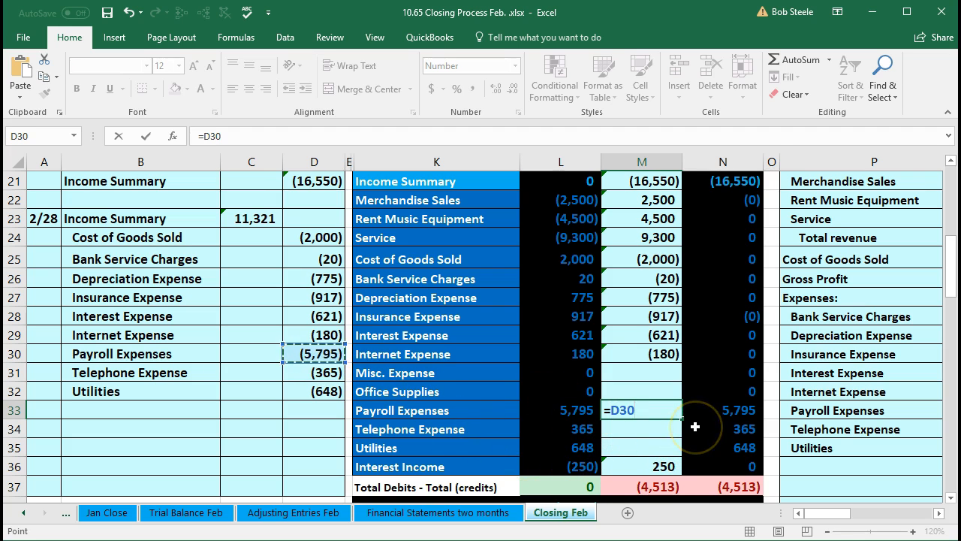
pyautogui.press('Return')
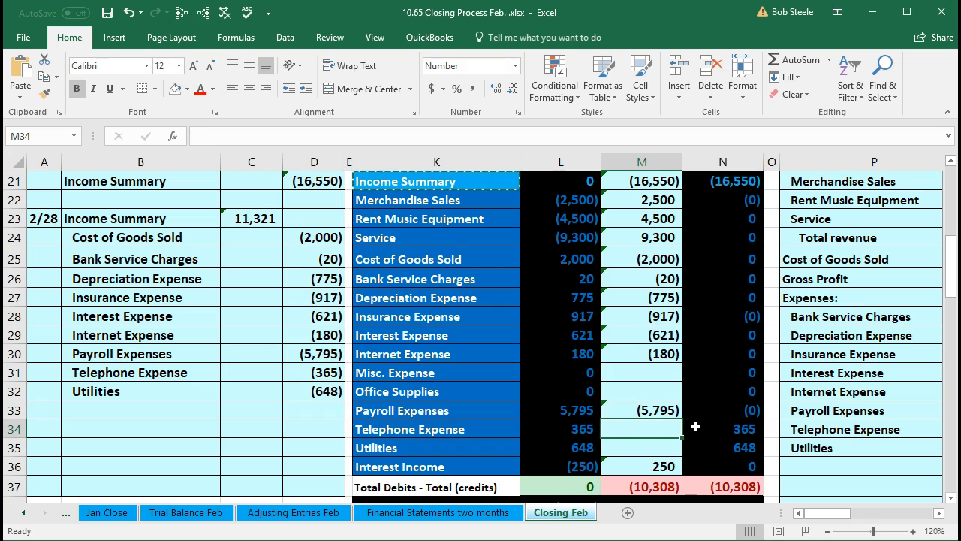
# Post the Telephone Expense and Utilities credits by linking M34 to D31 and M35 to D32.
pyautogui.click(672, 440)
pyautogui.write('=')
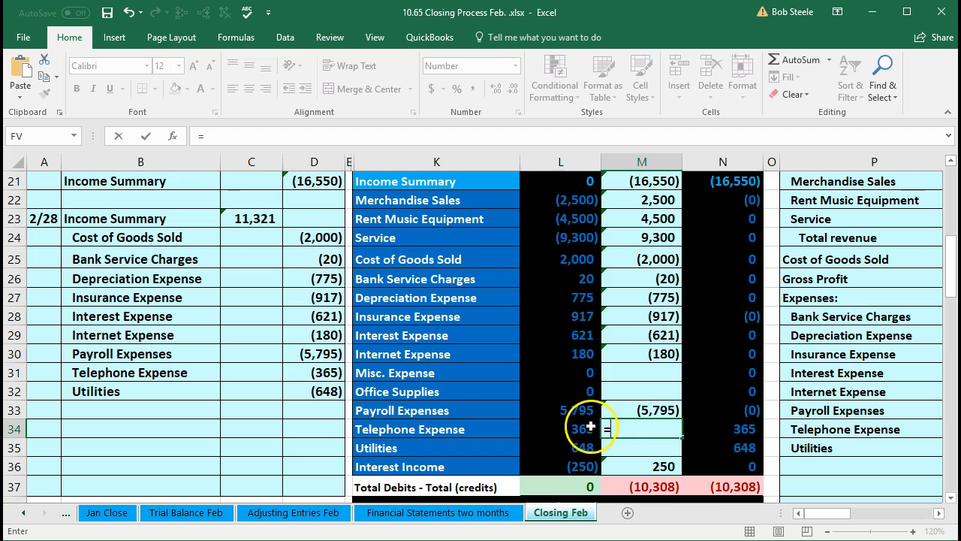
pyautogui.click(320, 371)
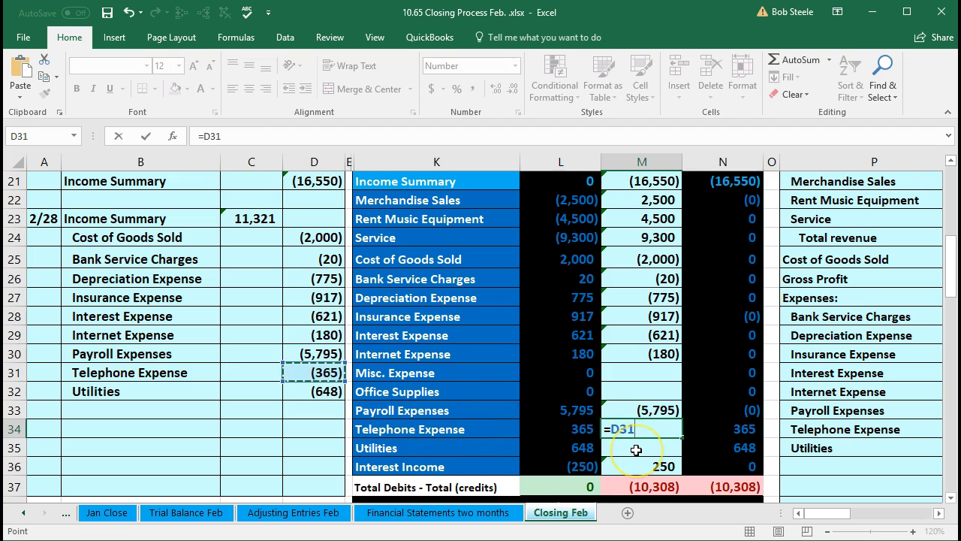
pyautogui.press('Return')
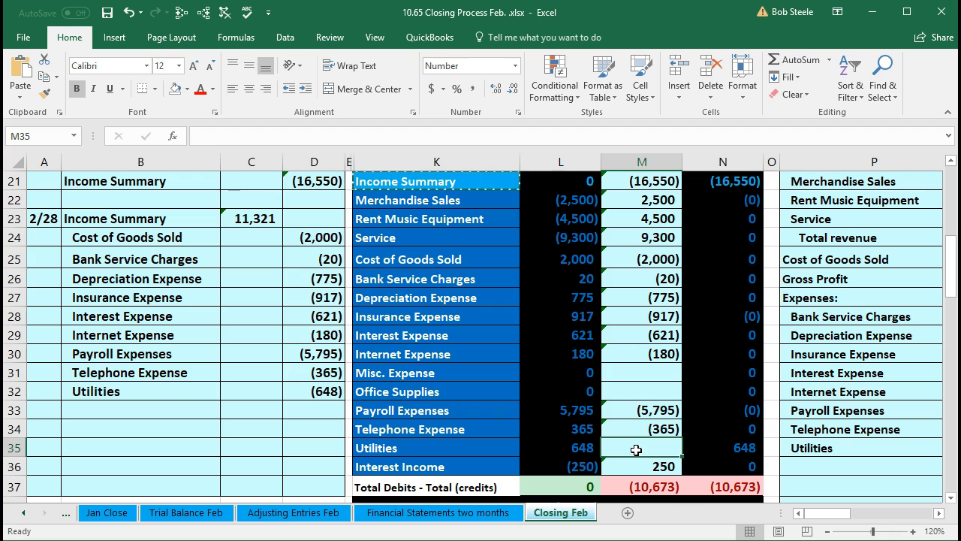
pyautogui.write('=')
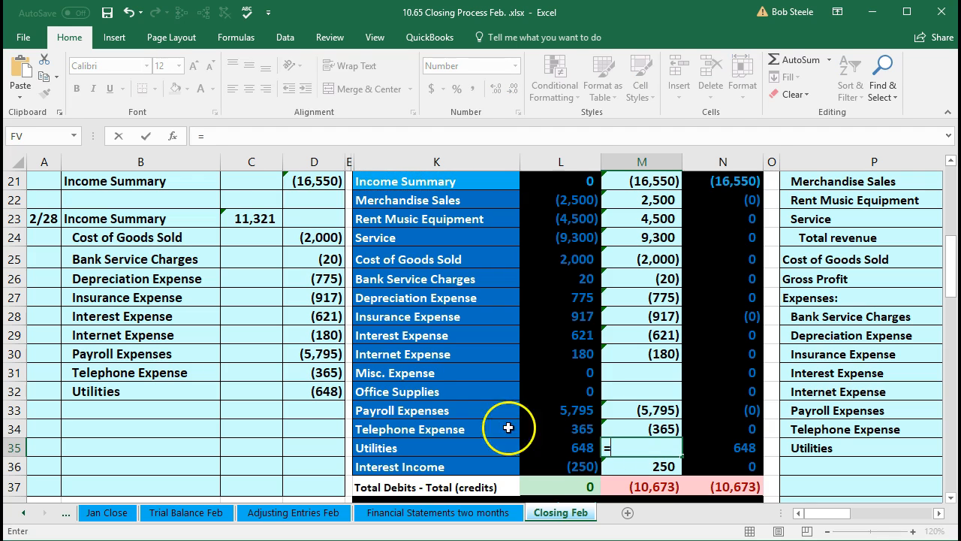
pyautogui.click(331, 392)
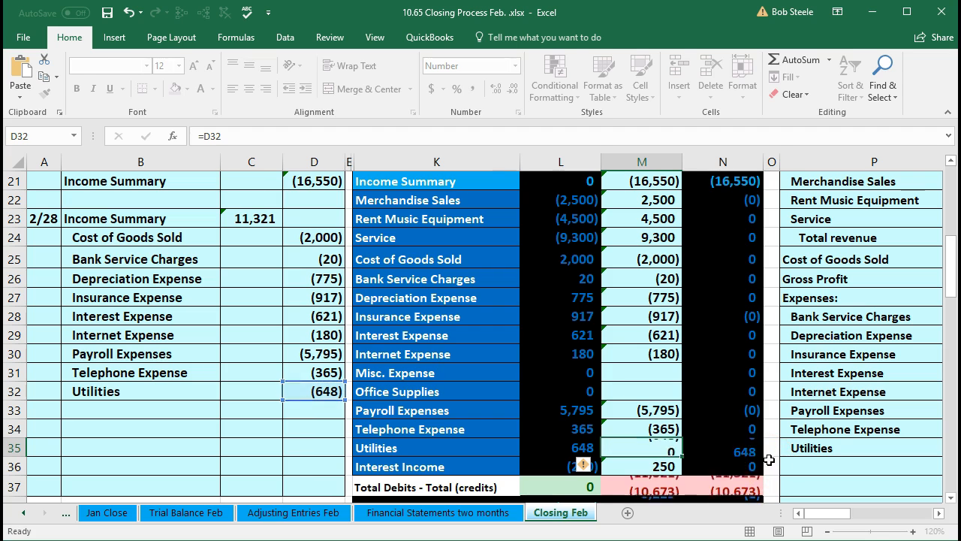
pyautogui.press('Return')
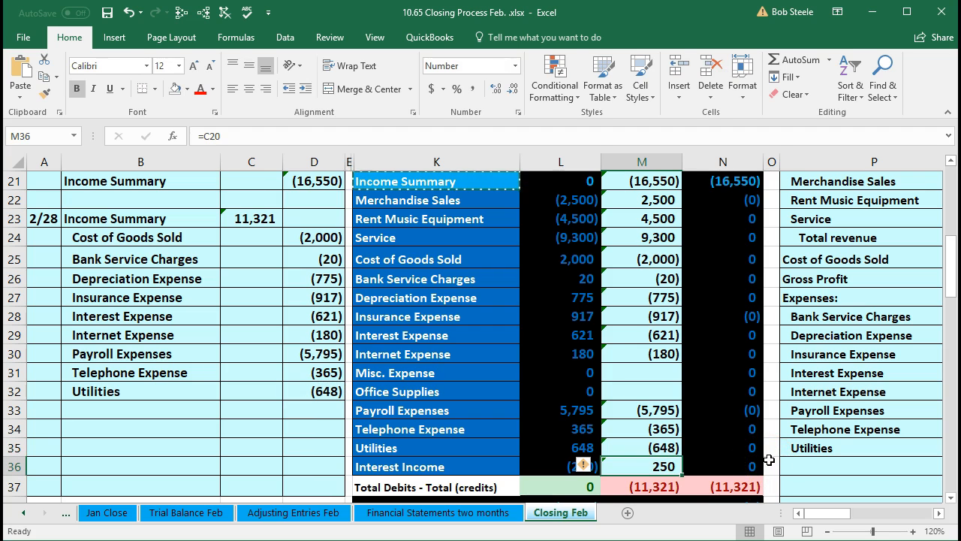
# Post the Income Summary debit by adding C23 to the existing link in M21, making the formula =D21+C23.
pyautogui.click(664, 487)
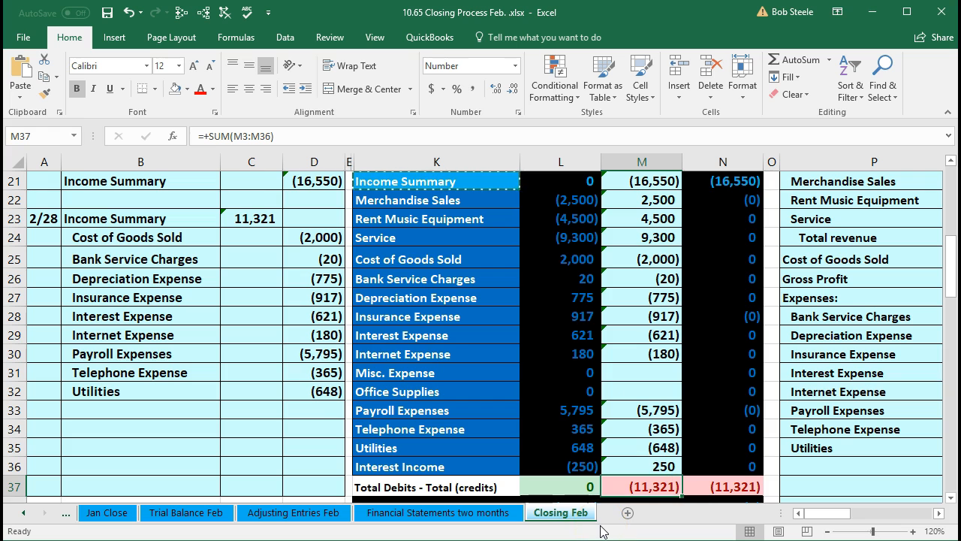
pyautogui.click(255, 218)
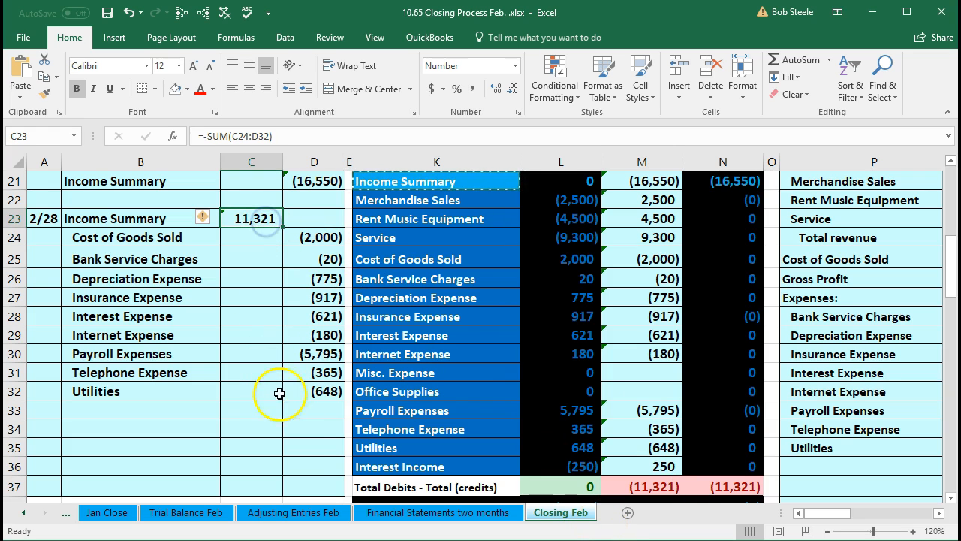
pyautogui.scroll(1, 297, 454)
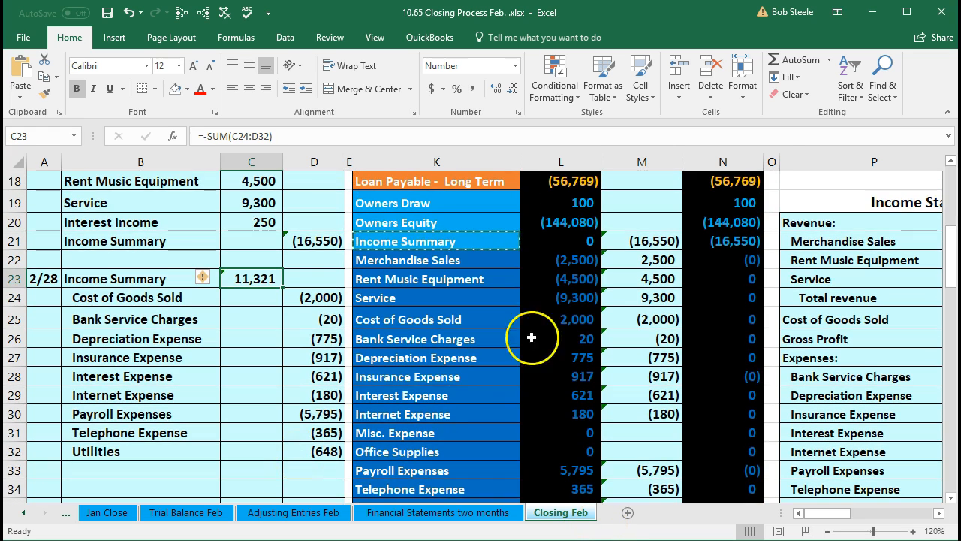
pyautogui.click(627, 244)
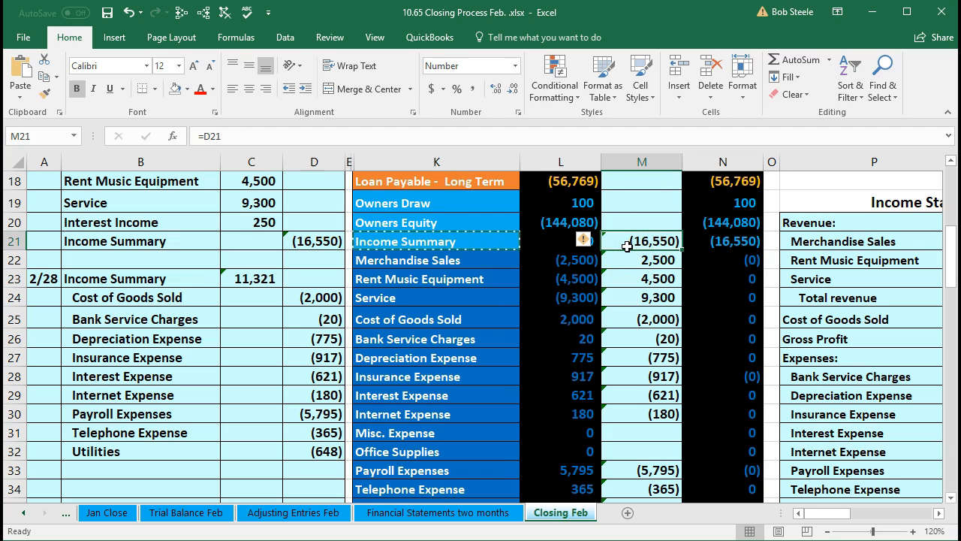
pyautogui.doubleClick(629, 241)
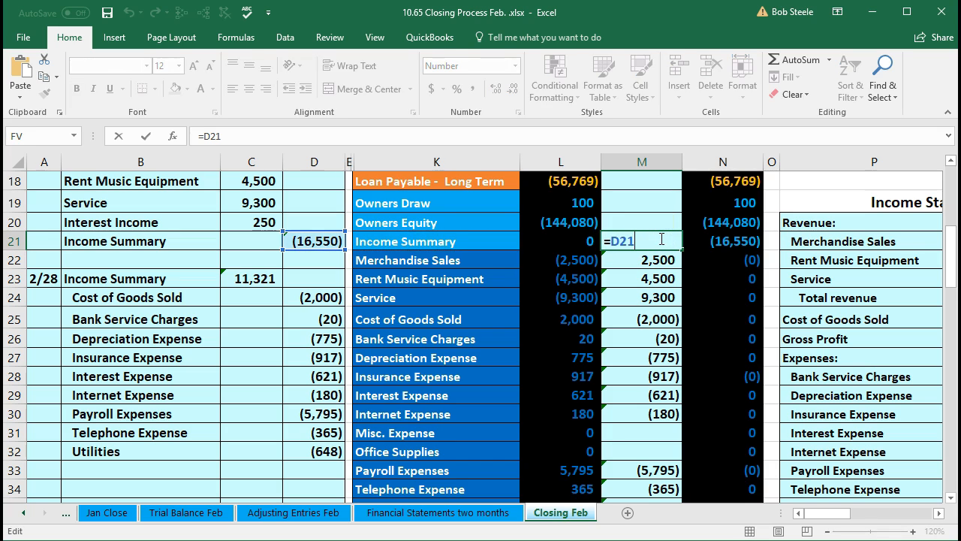
pyautogui.write('+')
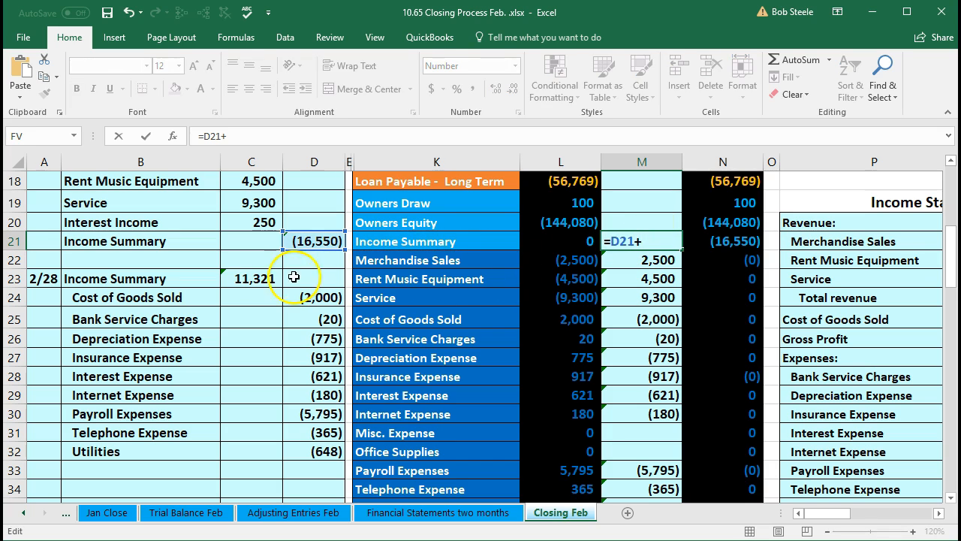
pyautogui.click(254, 278)
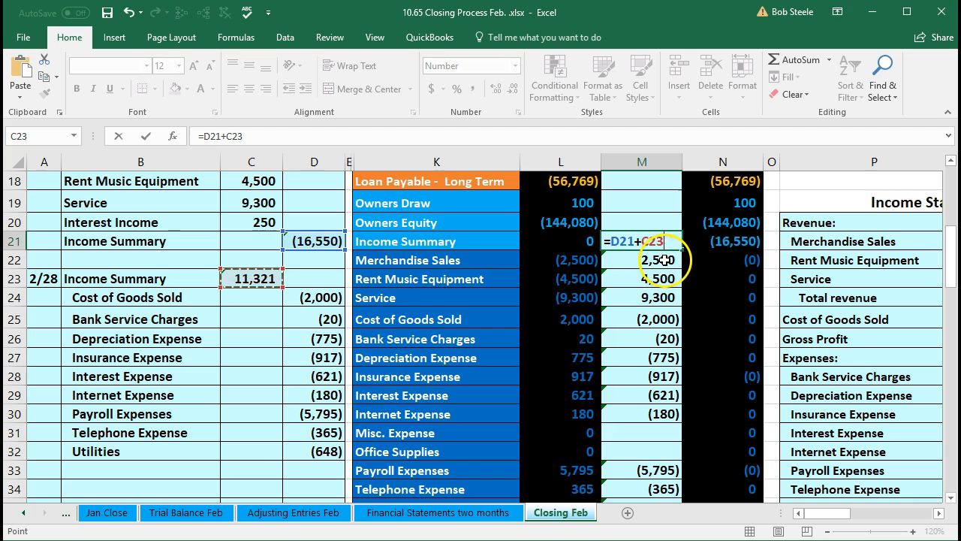
pyautogui.press('Return')
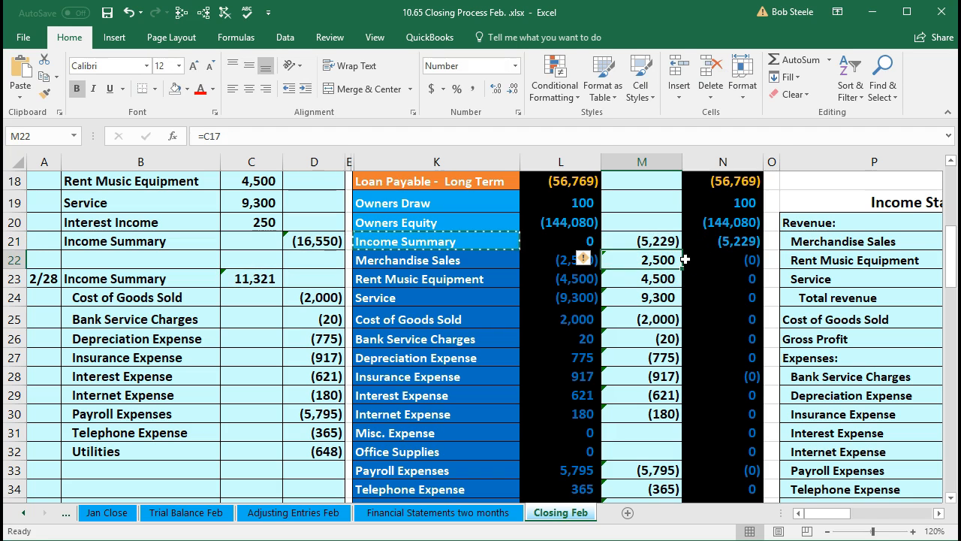
# Check the closed revenue and expense balances in N22:N36, and compare the Income Summary balance in N21 with Net Income in L38 and N38.
pyautogui.click(730, 265)
pyautogui.moveTo(730, 265); pyautogui.dragTo(742, 451)
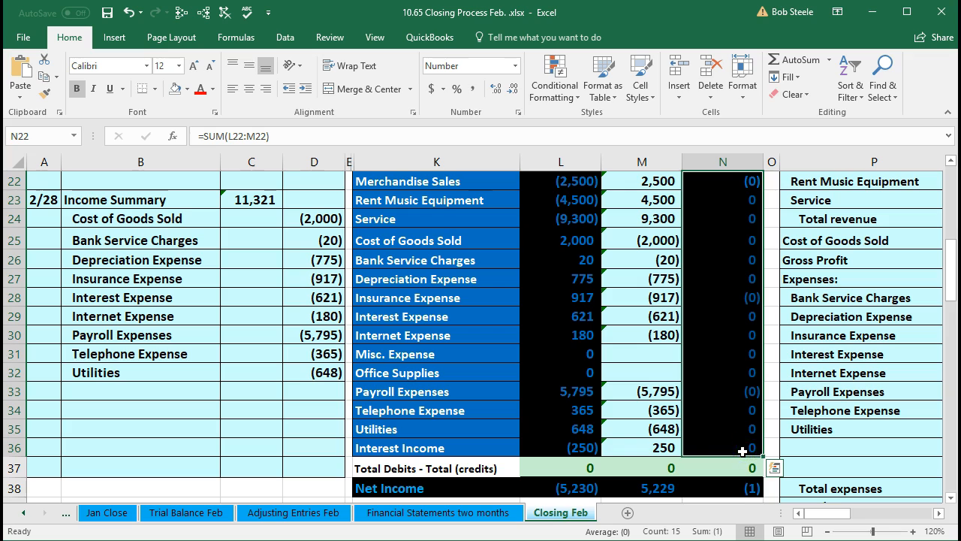
pyautogui.scroll(2, 551, 436)
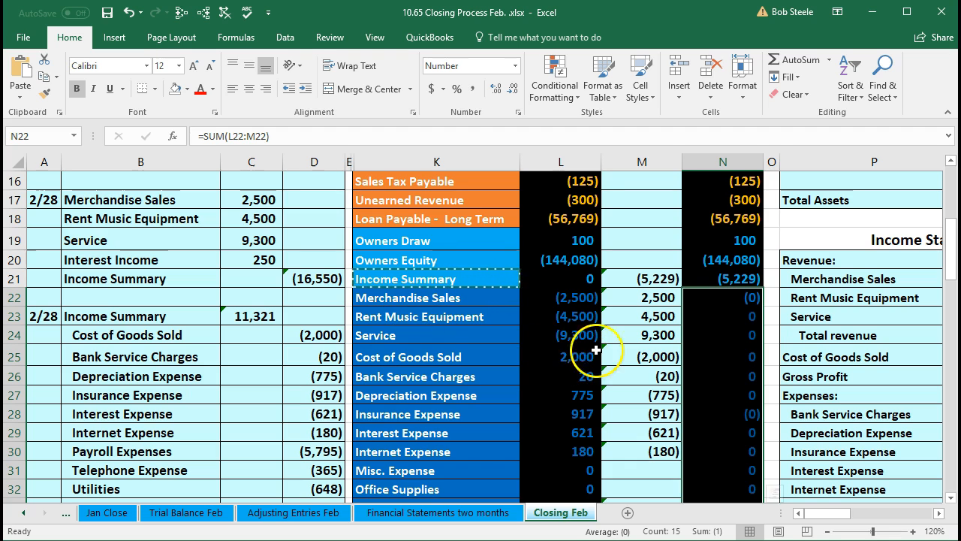
pyautogui.click(715, 280)
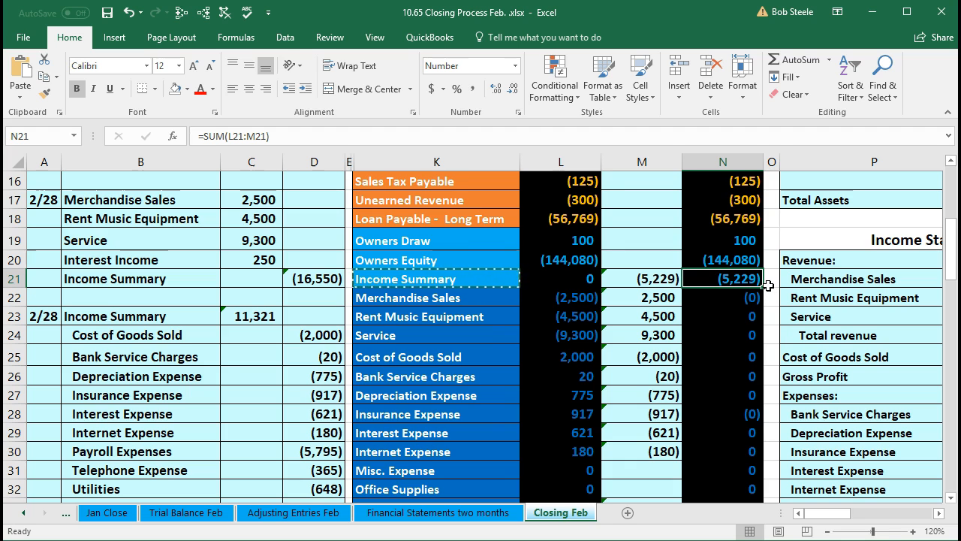
pyautogui.scroll(-2, 768, 285)
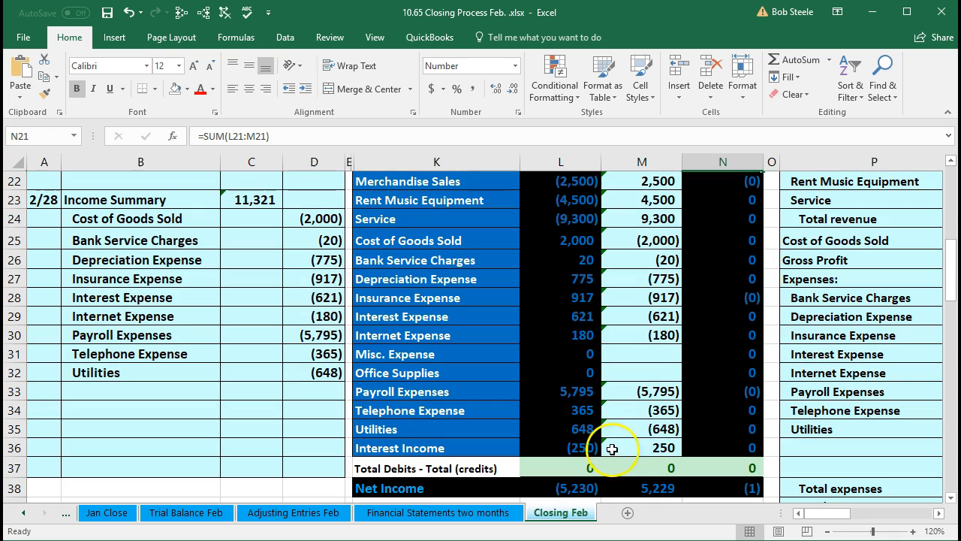
pyautogui.click(588, 486)
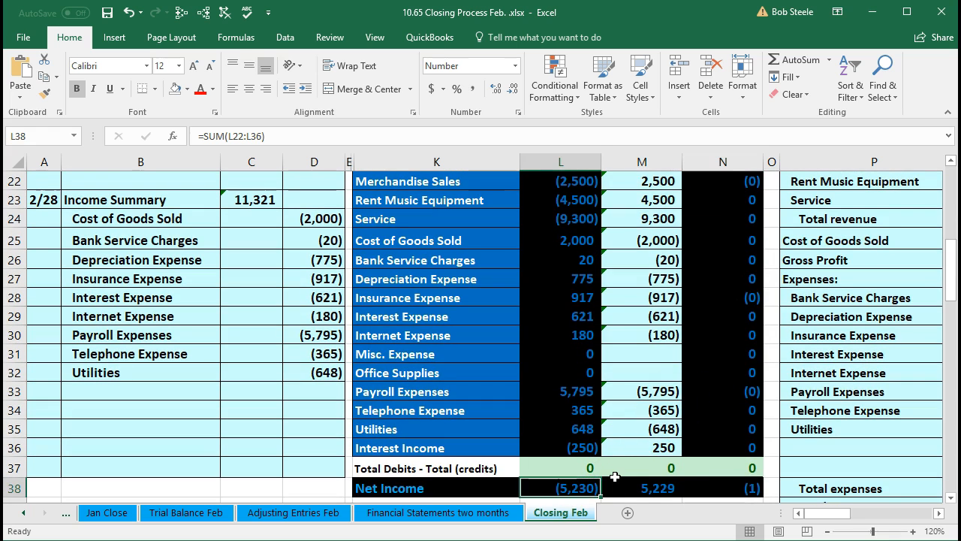
pyautogui.click(719, 490)
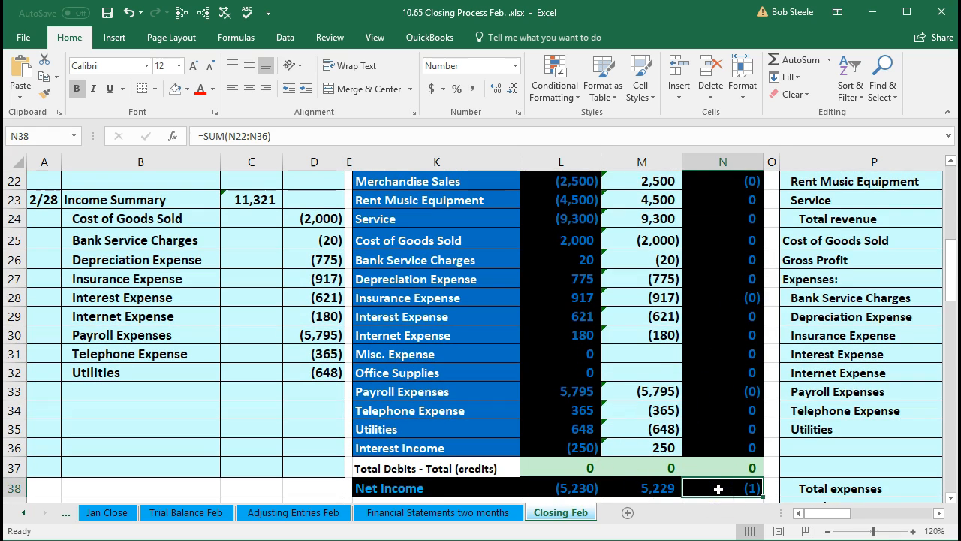
pyautogui.scroll(3, 718, 465)
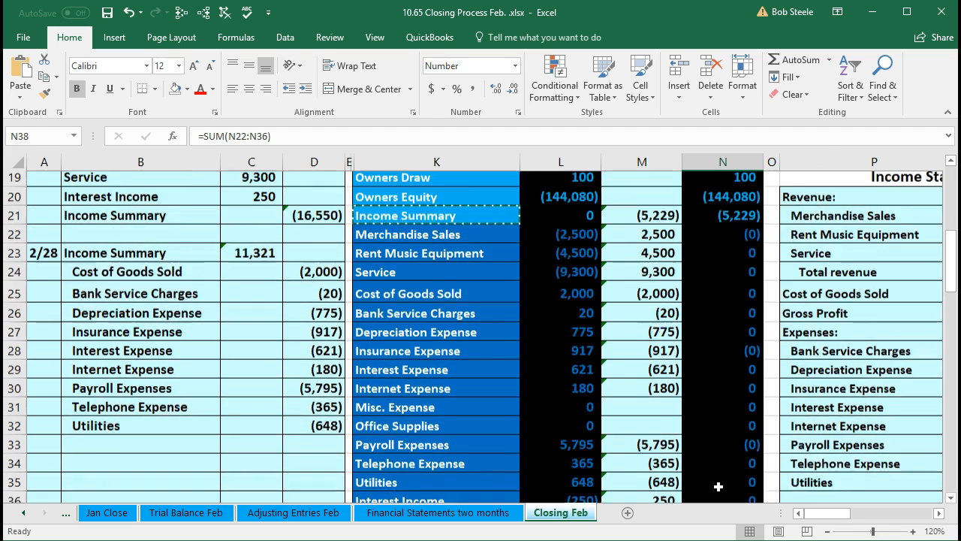
pyautogui.click(753, 344)
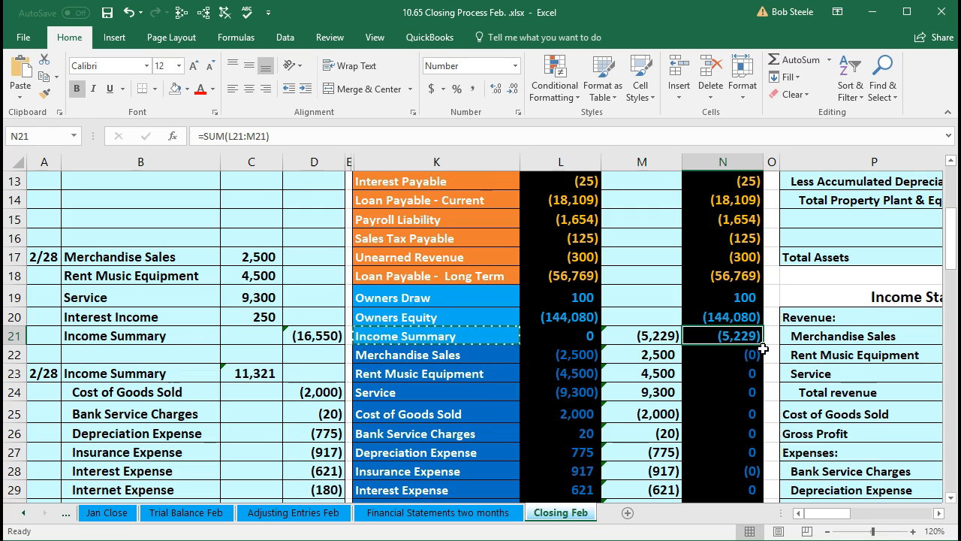
pyautogui.scroll(-1, 763, 348)
pyautogui.moveTo(732, 300); pyautogui.dragTo(726, 447)
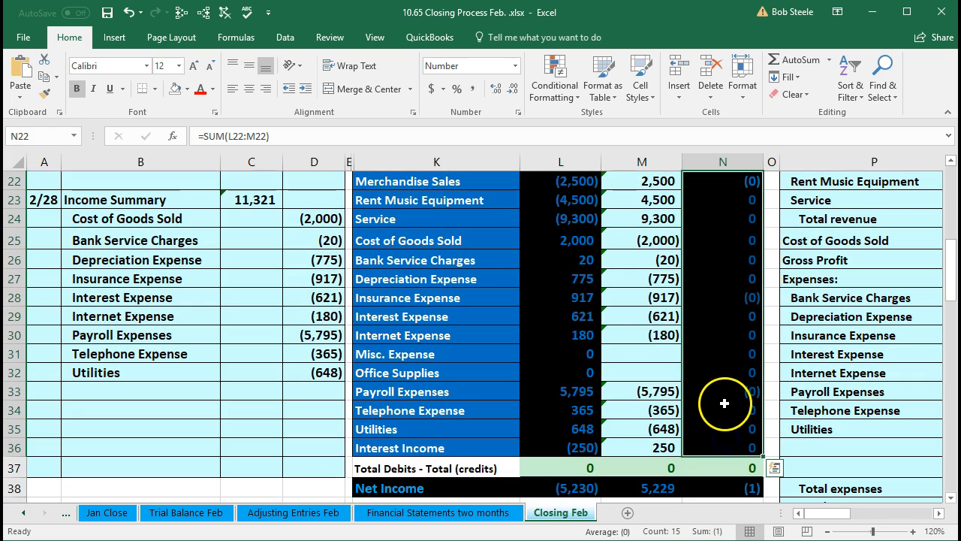
# Review the closed revenue and expense balances in N22:N36 and compare the Income Summary balance in N21 with Net Income in L38.
pyautogui.click(724, 403)
pyautogui.click(724, 300)
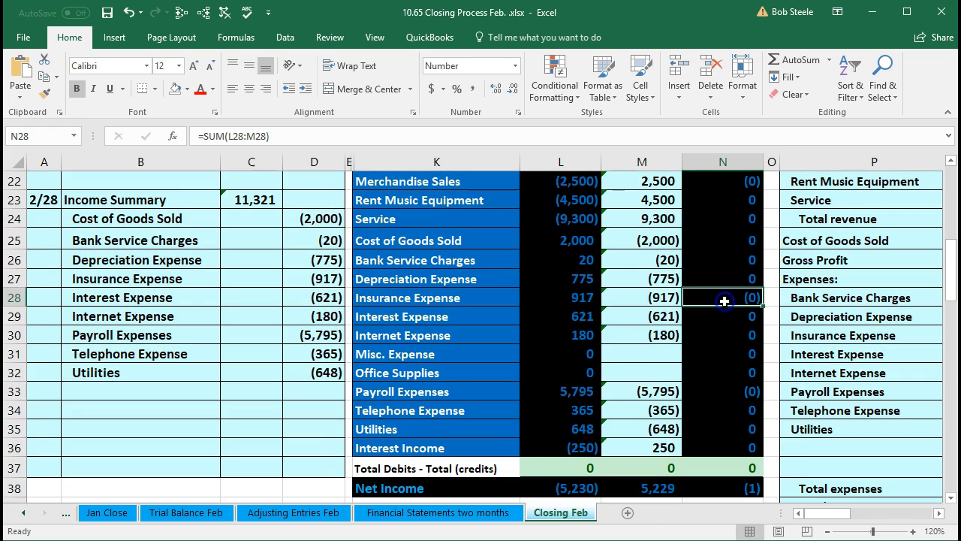
pyautogui.click(723, 184)
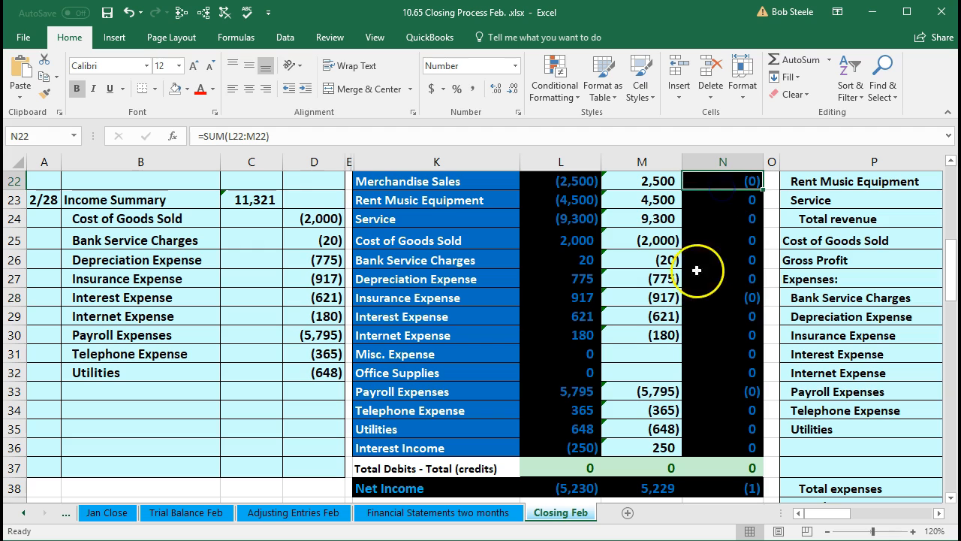
pyautogui.moveTo(739, 447); pyautogui.dragTo(704, 241)
pyautogui.scroll(3, 706, 278)
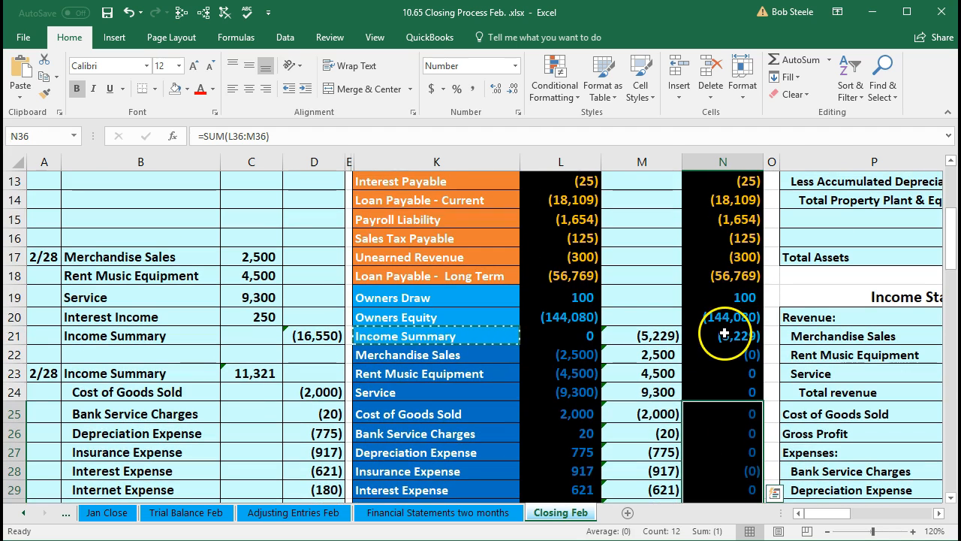
pyautogui.click(723, 334)
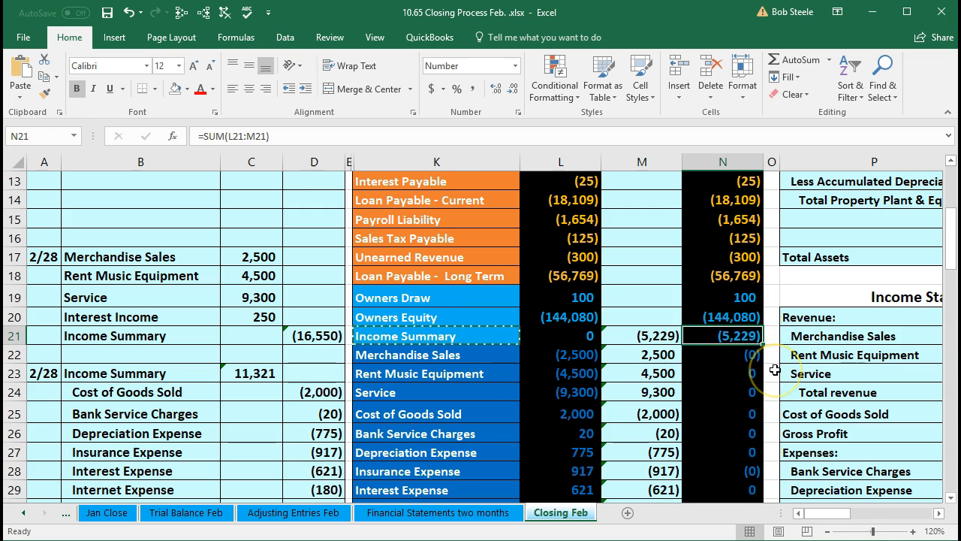
pyautogui.scroll(-3, 766, 383)
pyautogui.click(589, 488)
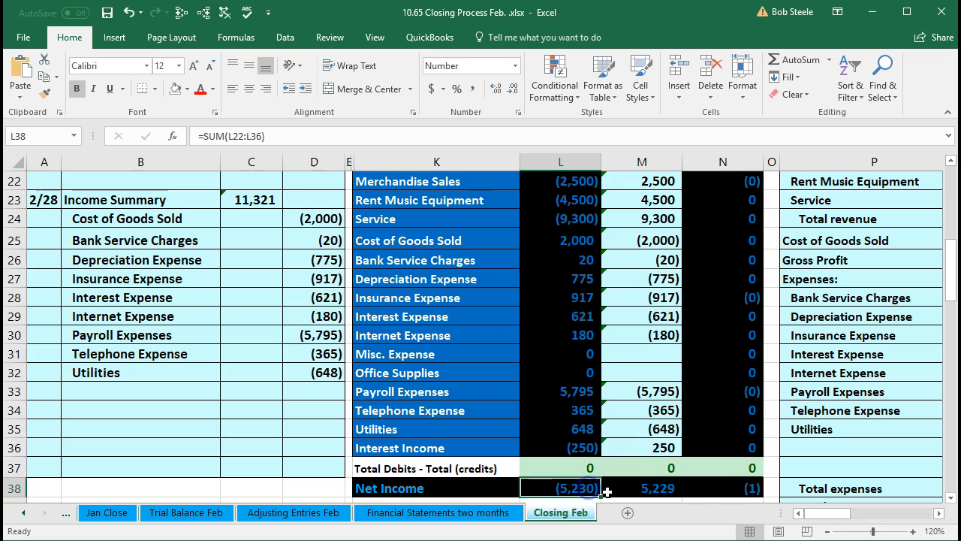
# Compare the Income Summary balance in N21 of Closing Feb with Net Income in AK42 on the Adjusting Entries Feb sheet's income statement.
pyautogui.moveTo(832, 515)
pyautogui.mouseDown()
pyautogui.moveTo(850, 512)
pyautogui.moveTo(817, 518)
pyautogui.mouseUp()
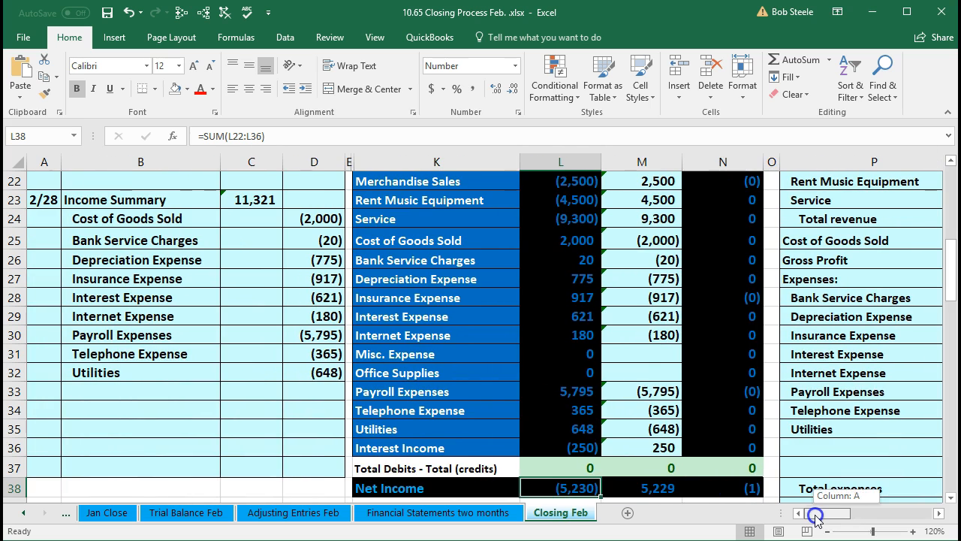
pyautogui.click(497, 518)
pyautogui.scroll(-4, 523, 443)
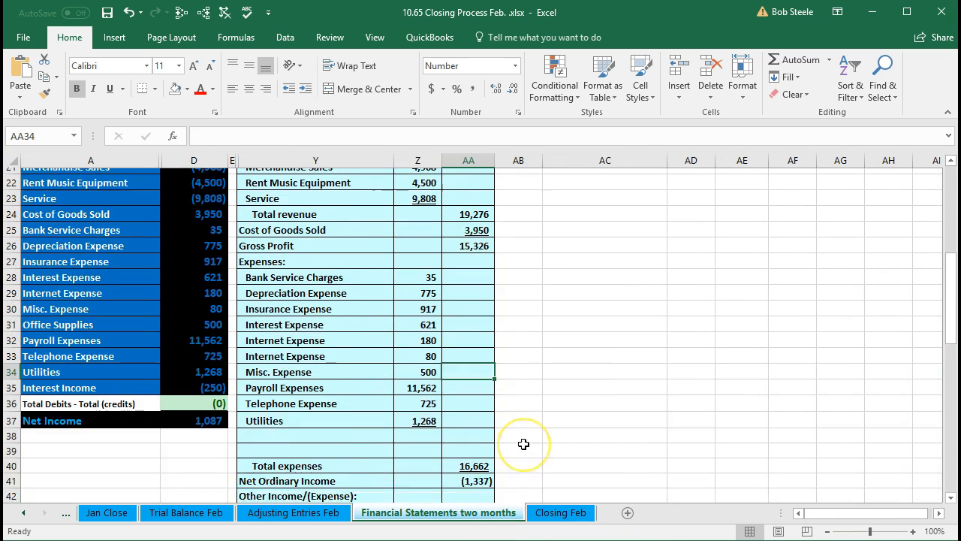
pyautogui.click(301, 516)
pyautogui.scroll(-5, 526, 420)
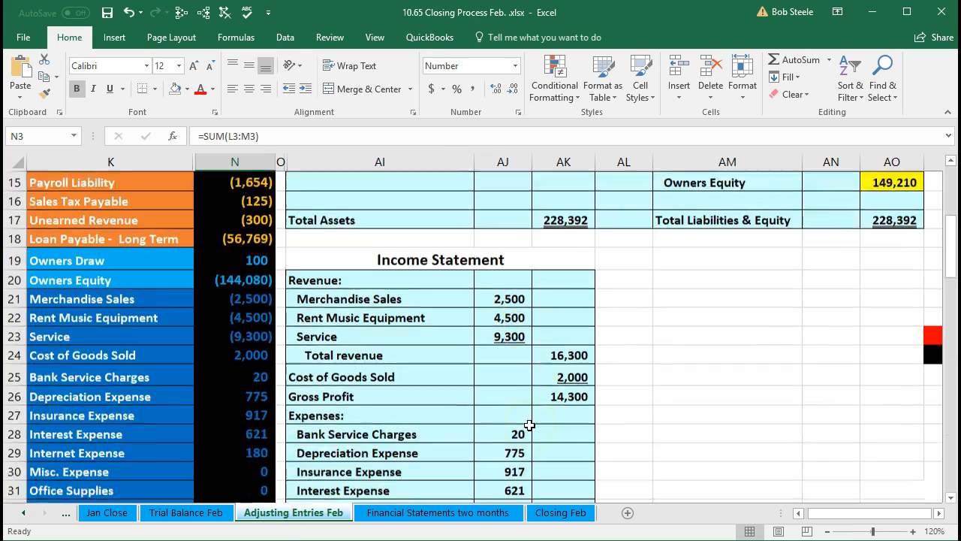
pyautogui.scroll(-4, 530, 425)
pyautogui.click(563, 442)
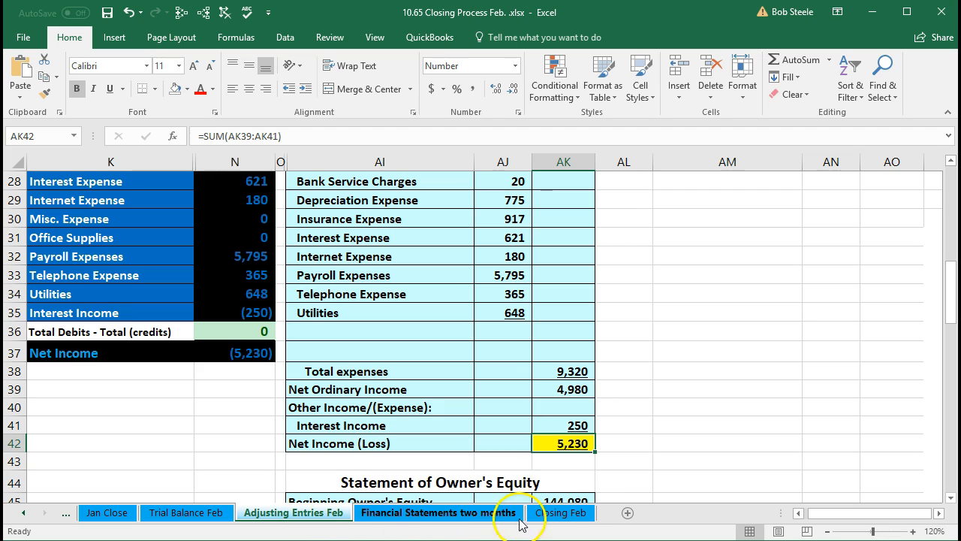
pyautogui.click(574, 513)
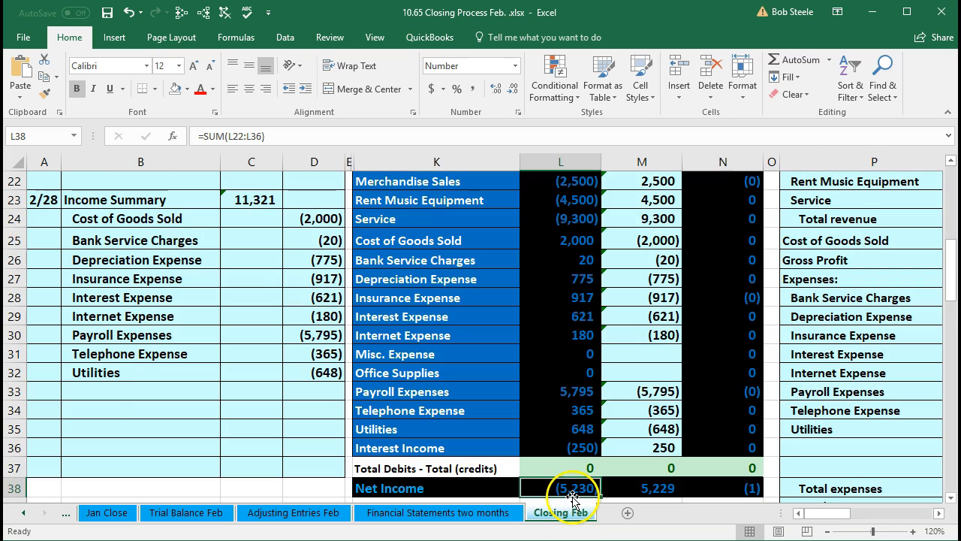
pyautogui.scroll(3, 578, 451)
pyautogui.click(712, 336)
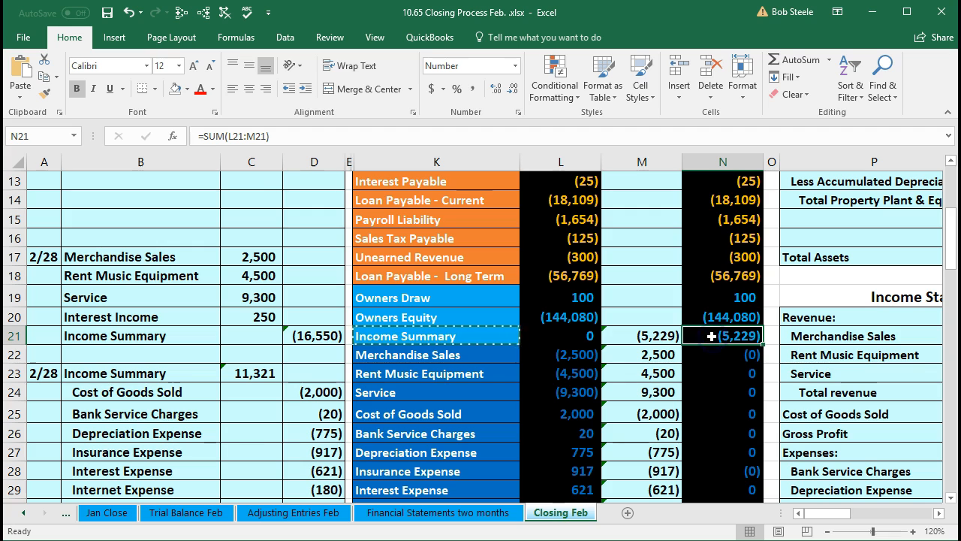
pyautogui.scroll(-3, 253, 420)
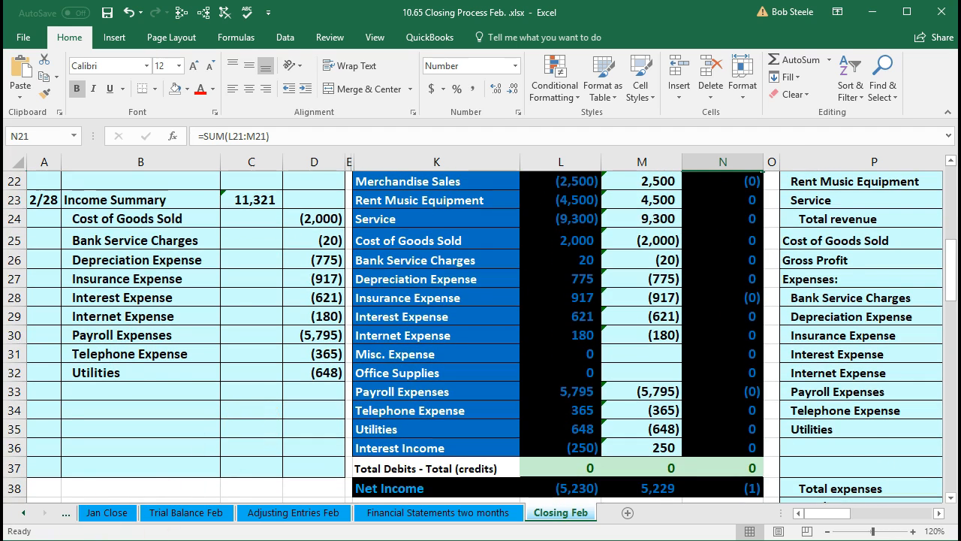
# Start another closing entry below the expense entry by entering the date 2/28 in A34.
pyautogui.scroll(-1, 56, 359)
pyautogui.click(49, 353)
pyautogui.write('2')
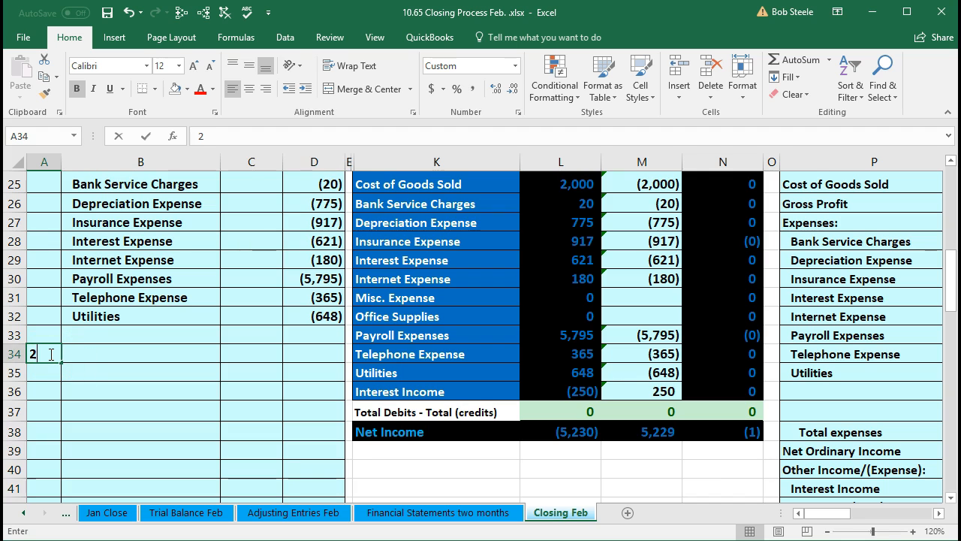
pyautogui.write('/28')
pyautogui.press('Return')
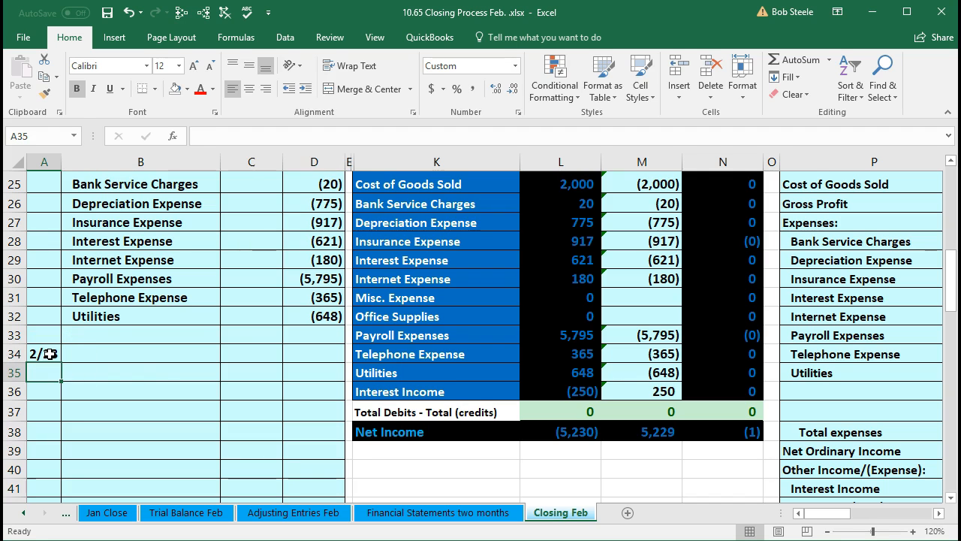
# Examine the Income Summary balance in N21 and the empty Owners Equity adjustment cell M20.
pyautogui.scroll(1, 438, 348)
pyautogui.scroll(2, 438, 349)
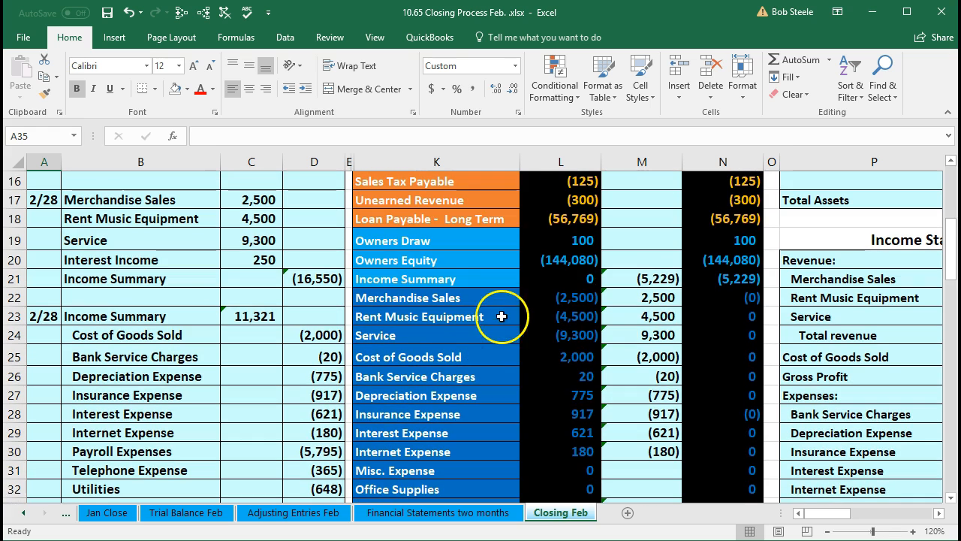
pyautogui.click(494, 278)
pyautogui.moveTo(494, 278); pyautogui.dragTo(704, 279)
pyautogui.click(704, 279)
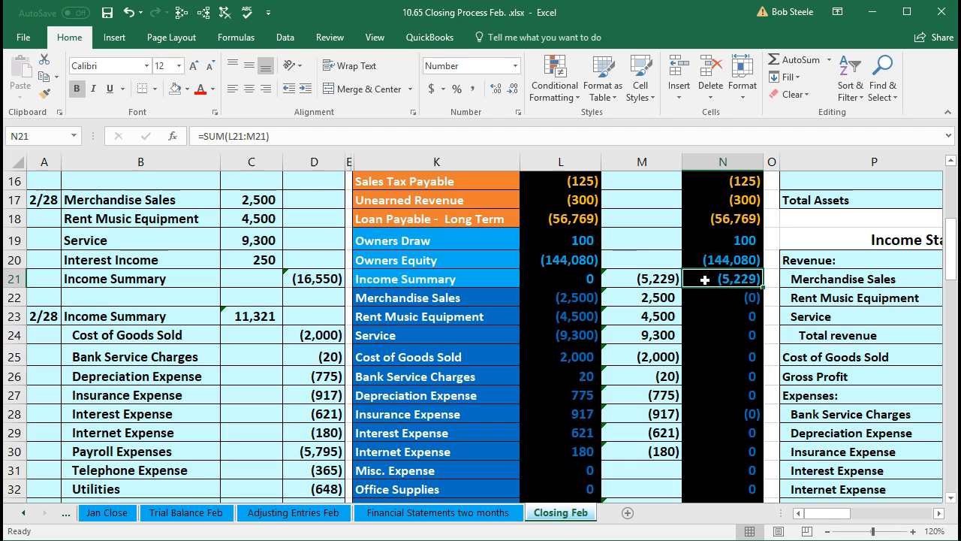
pyautogui.click(646, 252)
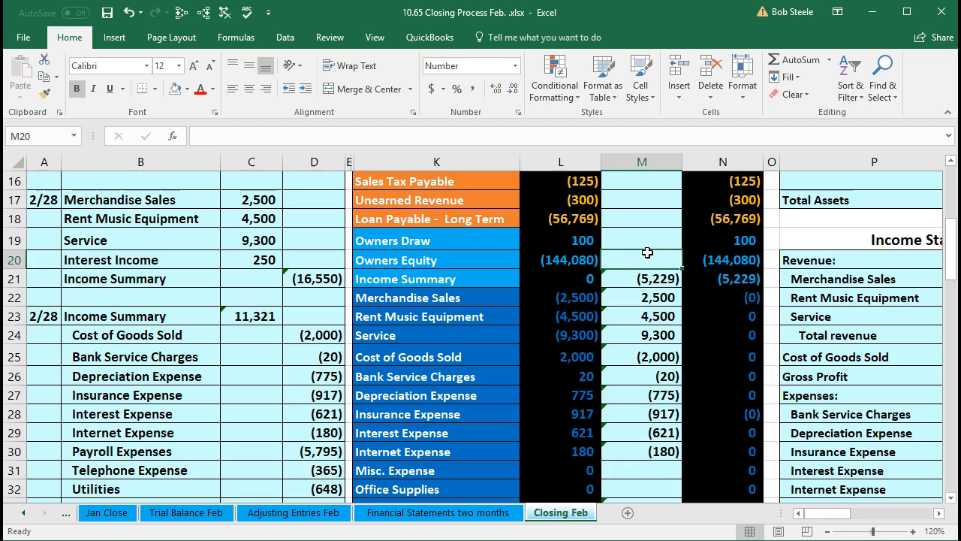
pyautogui.click(697, 276)
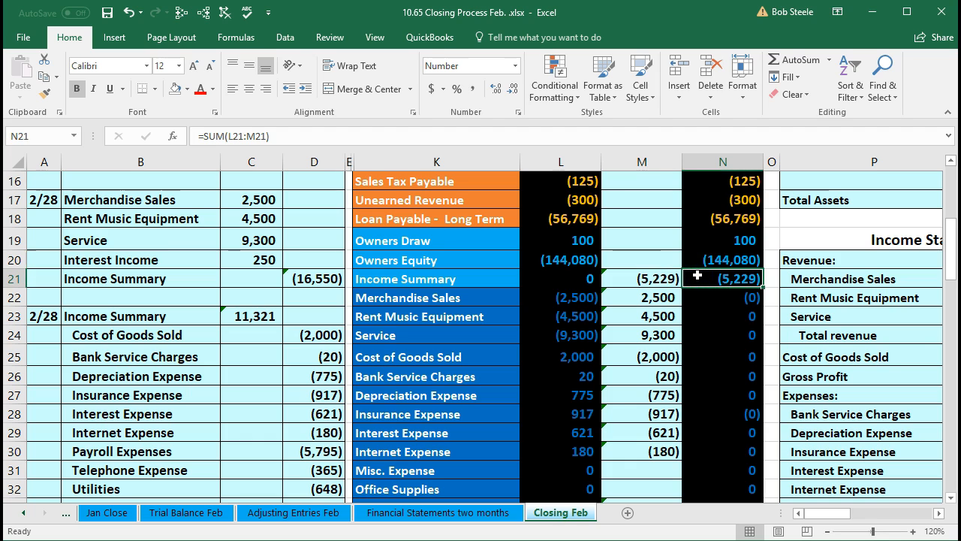
# Copy the Income Summary account name from K21 and paste it as values into B34.
pyautogui.click(489, 279)
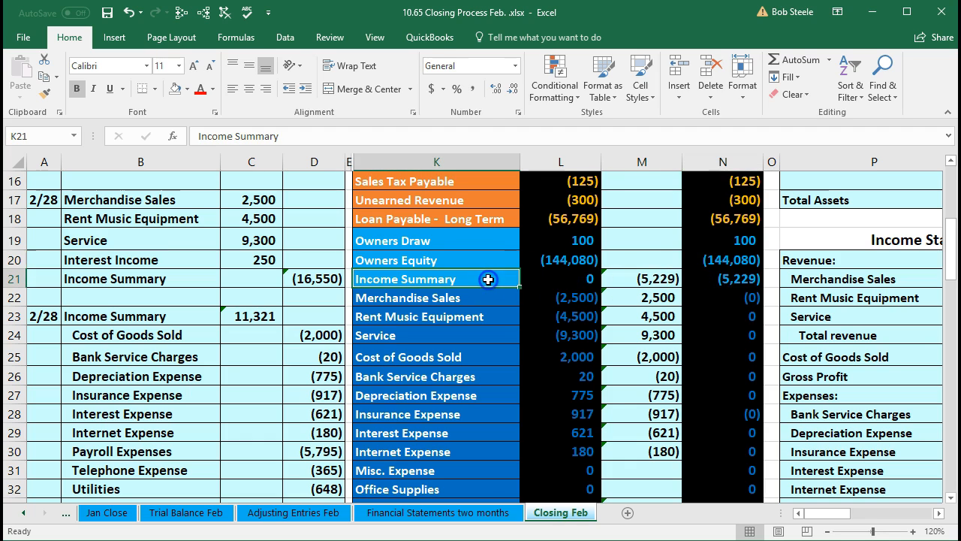
pyautogui.rightClick(489, 279)
pyautogui.click(509, 308)
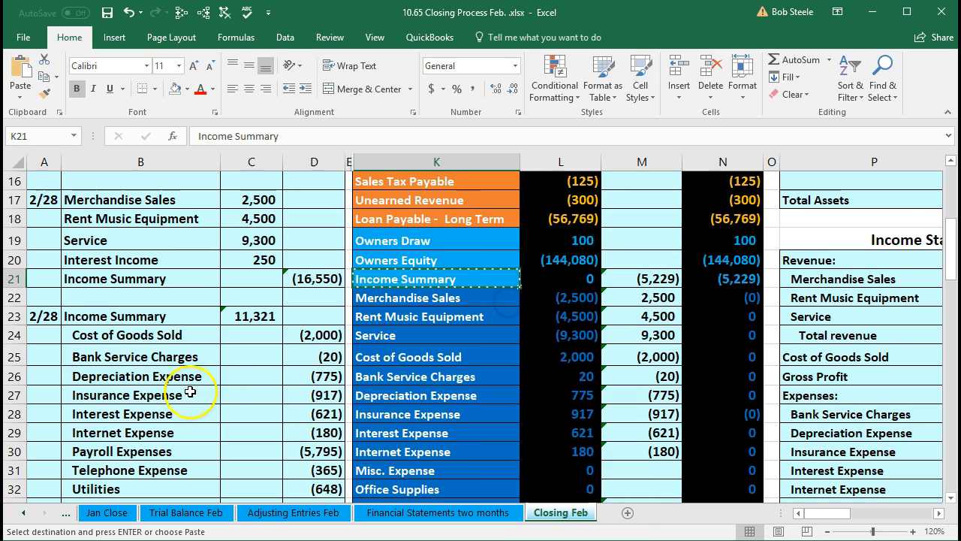
pyautogui.scroll(-3, 183, 397)
pyautogui.click(118, 352)
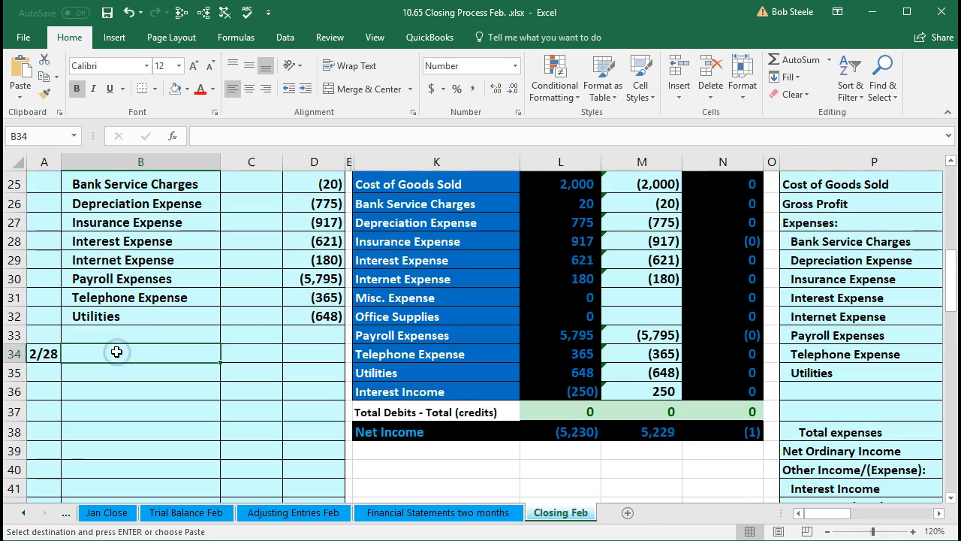
pyautogui.rightClick(117, 352)
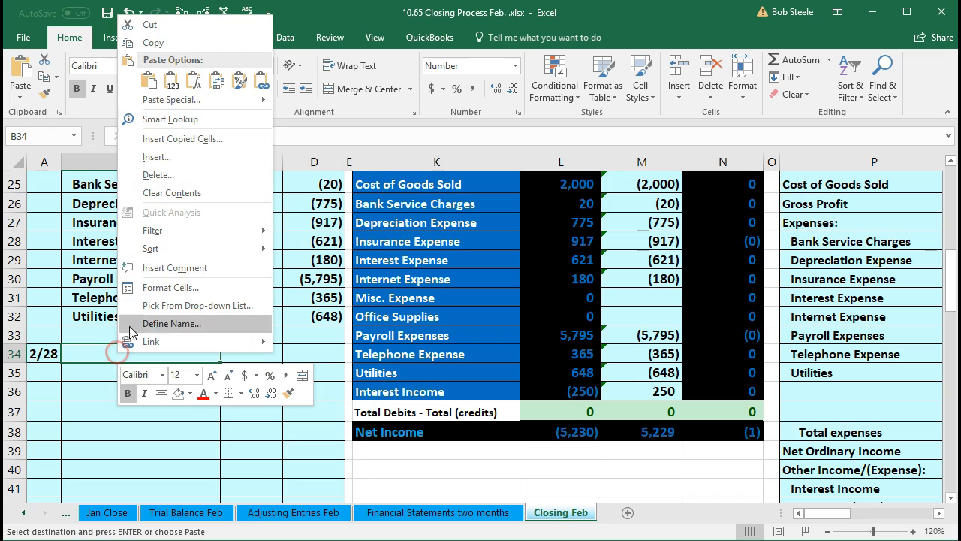
pyautogui.click(172, 83)
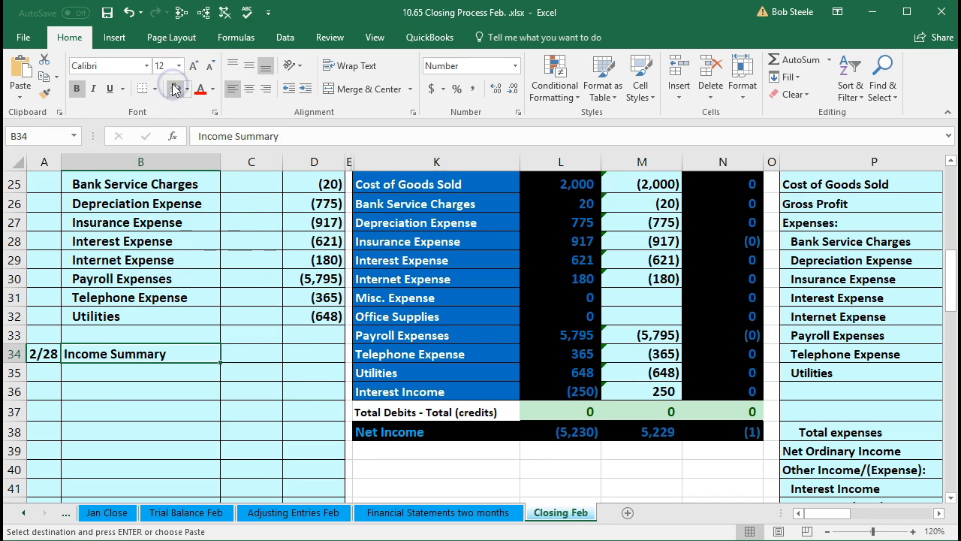
# Enter 5229 in C34 as the Income Summary debit, matching the account's balance in N21.
pyautogui.scroll(3, 510, 357)
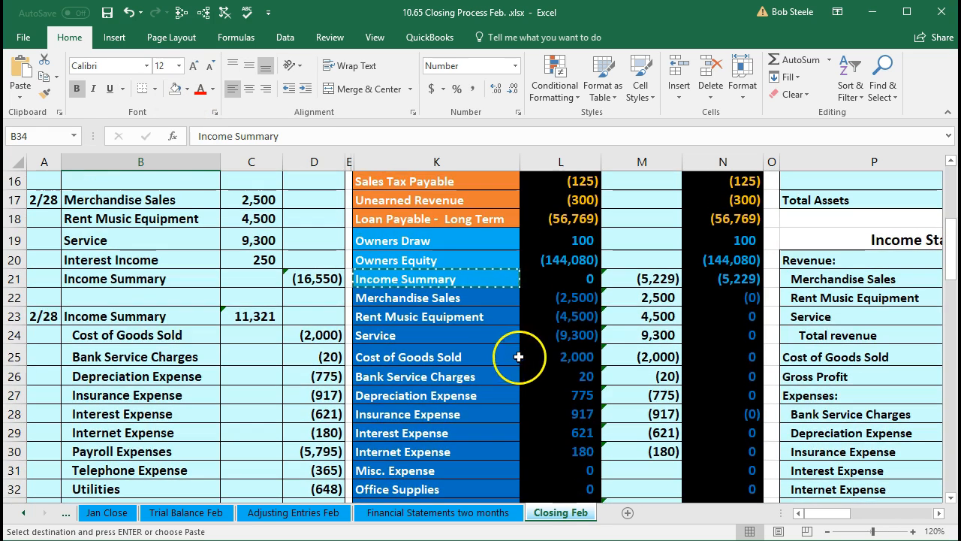
pyautogui.click(694, 278)
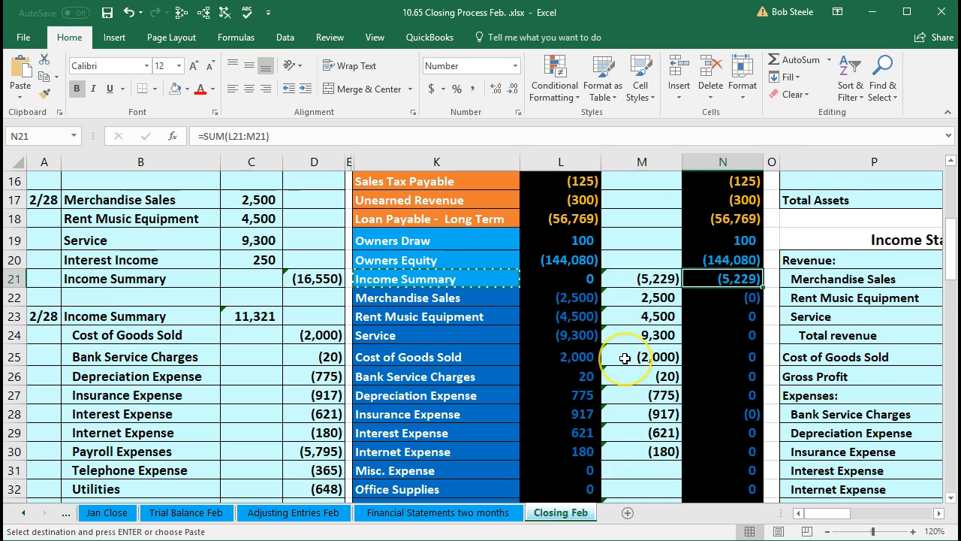
pyautogui.scroll(-3, 624, 359)
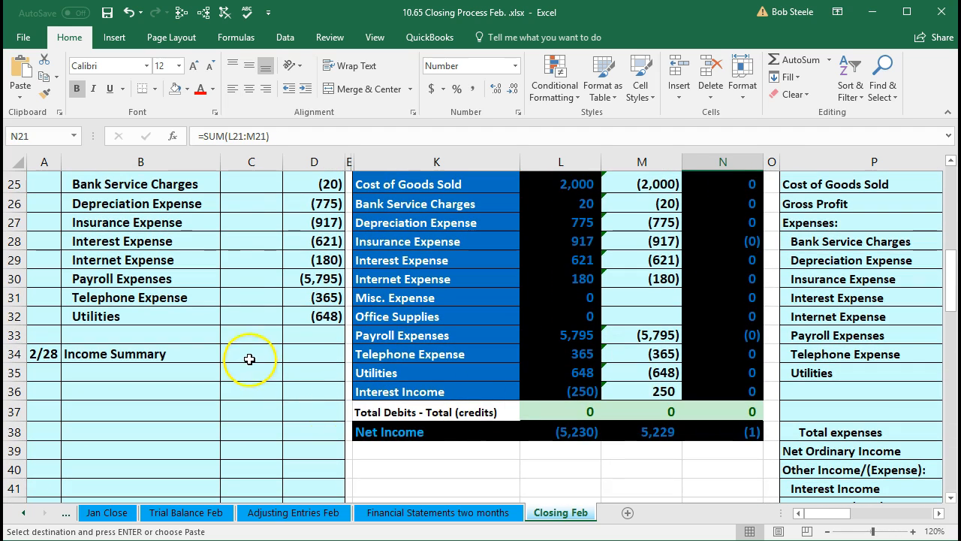
pyautogui.click(250, 359)
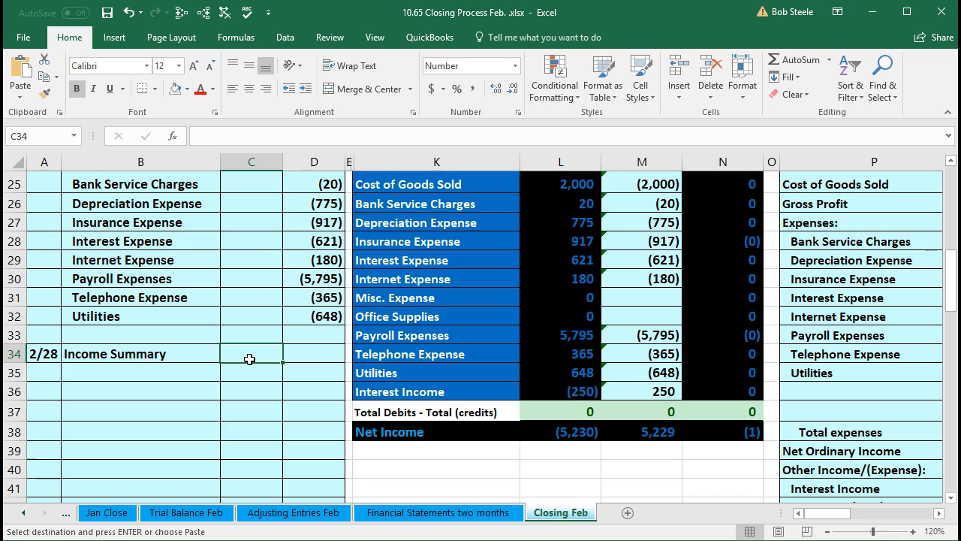
pyautogui.write('5,')
pyautogui.write('229')
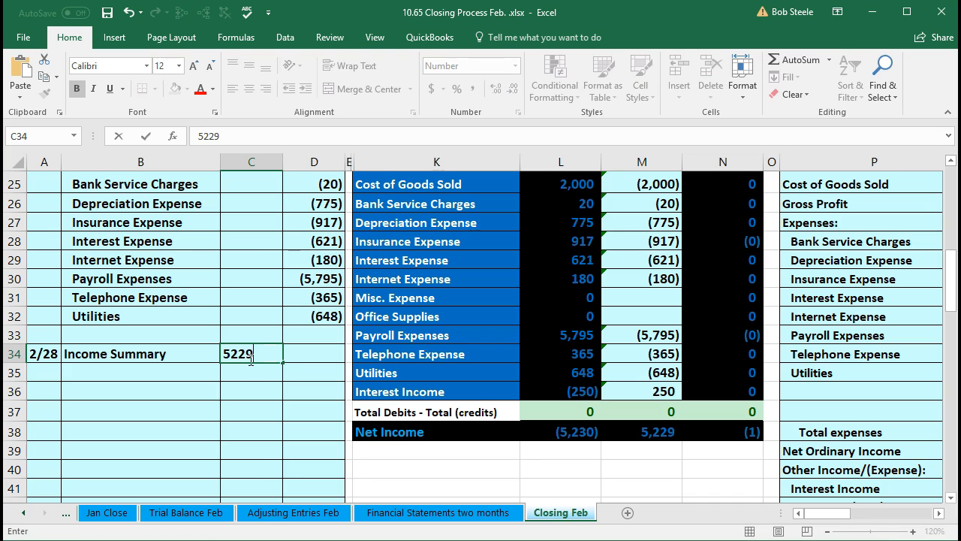
pyautogui.press('Return')
# Enter the offsetting credit in D35 as a formula giving the negative of C34.
pyautogui.press('Right')
pyautogui.write('-')
pyautogui.click(249, 360)
pyautogui.press('Return')
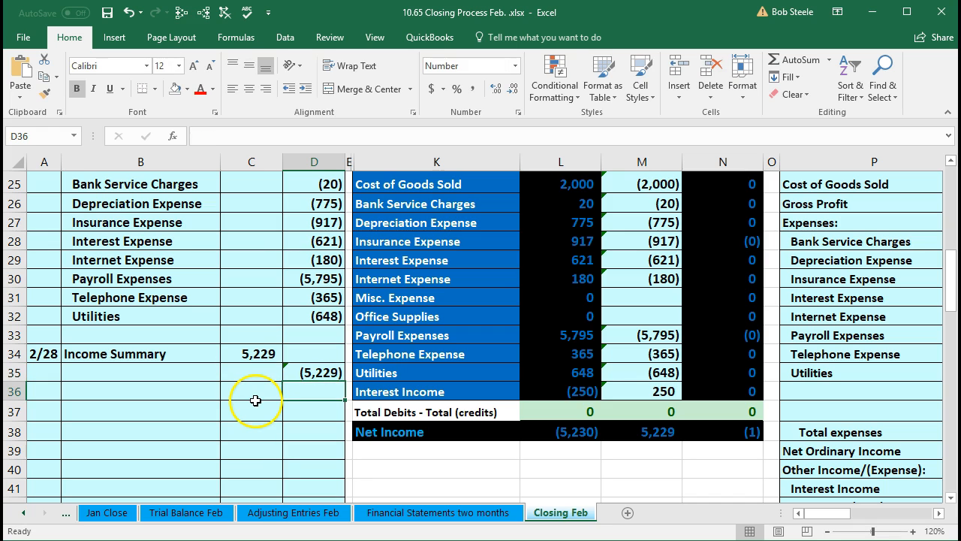
# Copy the Owners Equity account name from K20, paste it as values into B35 and indent it.
pyautogui.scroll(3, 501, 474)
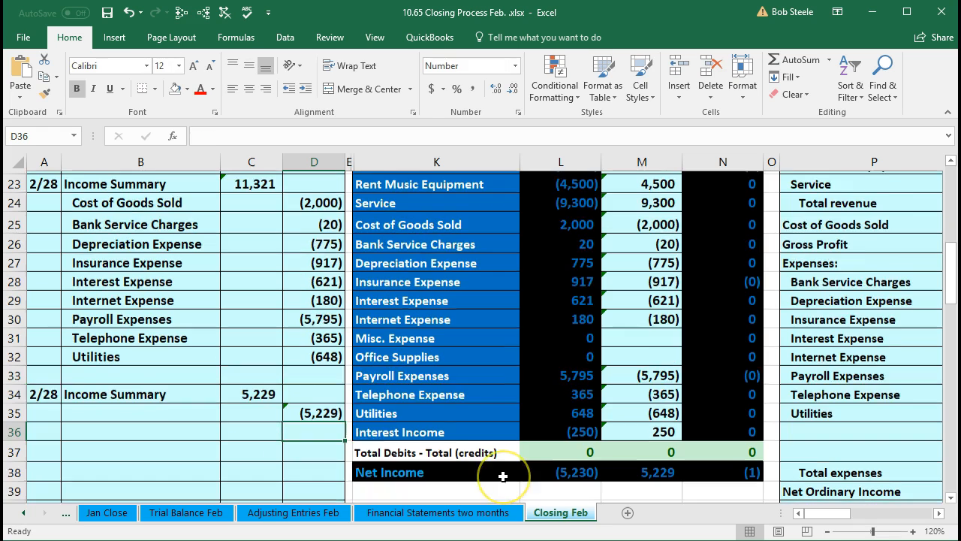
pyautogui.scroll(2, 501, 475)
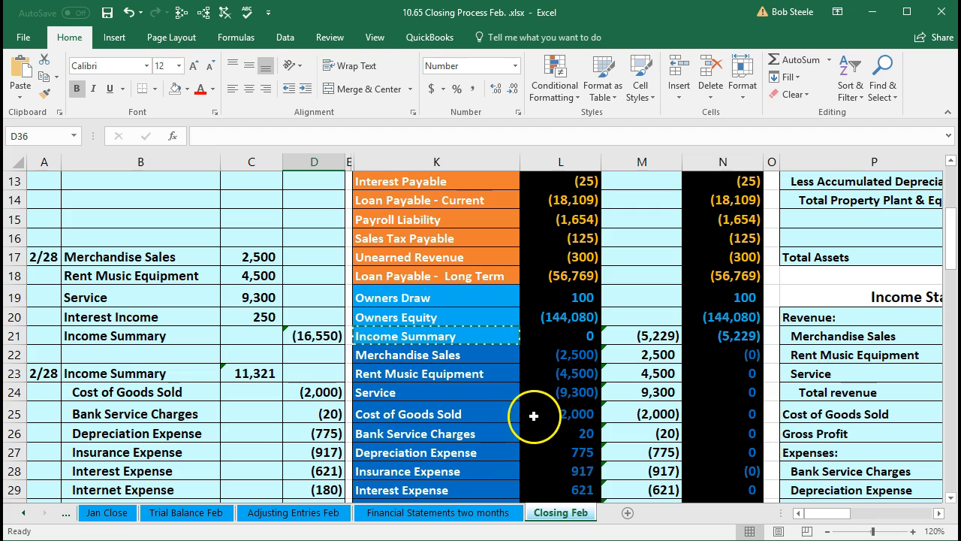
pyautogui.click(567, 319)
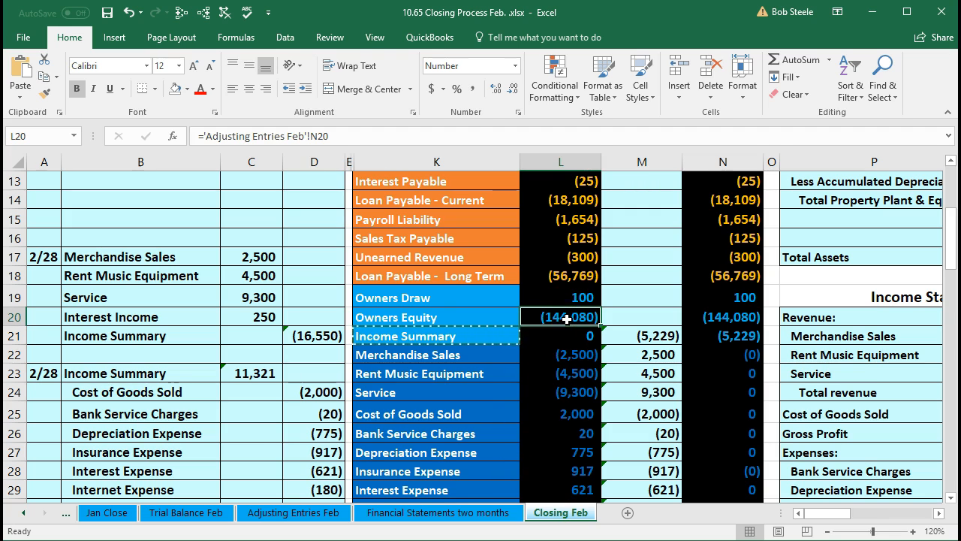
pyautogui.click(697, 320)
pyautogui.click(664, 319)
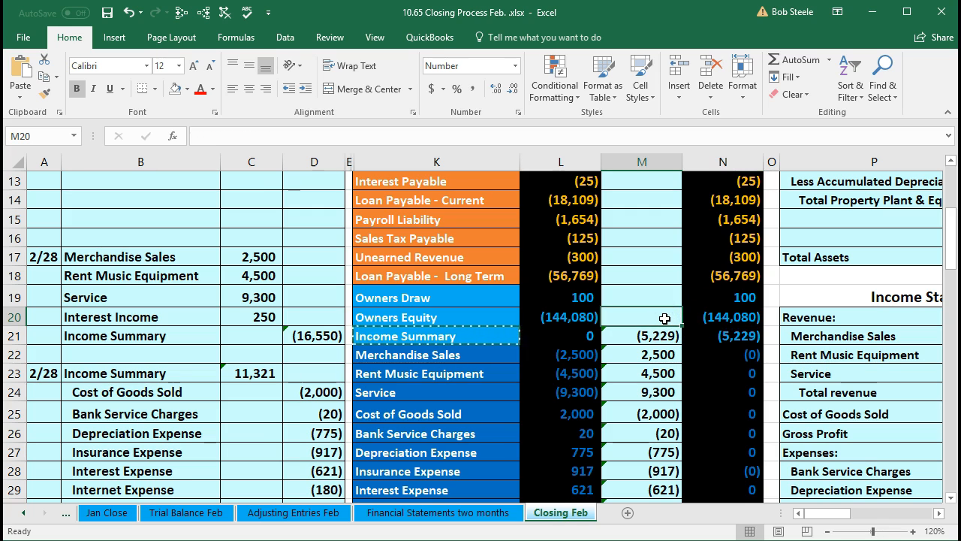
pyautogui.click(451, 317)
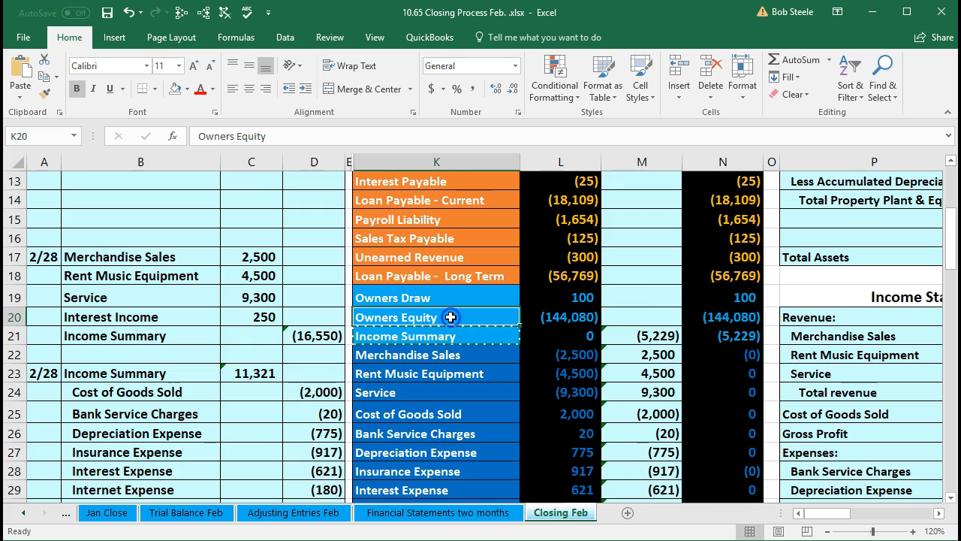
pyautogui.rightClick(454, 318)
pyautogui.click(484, 345)
pyautogui.scroll(-4, 270, 393)
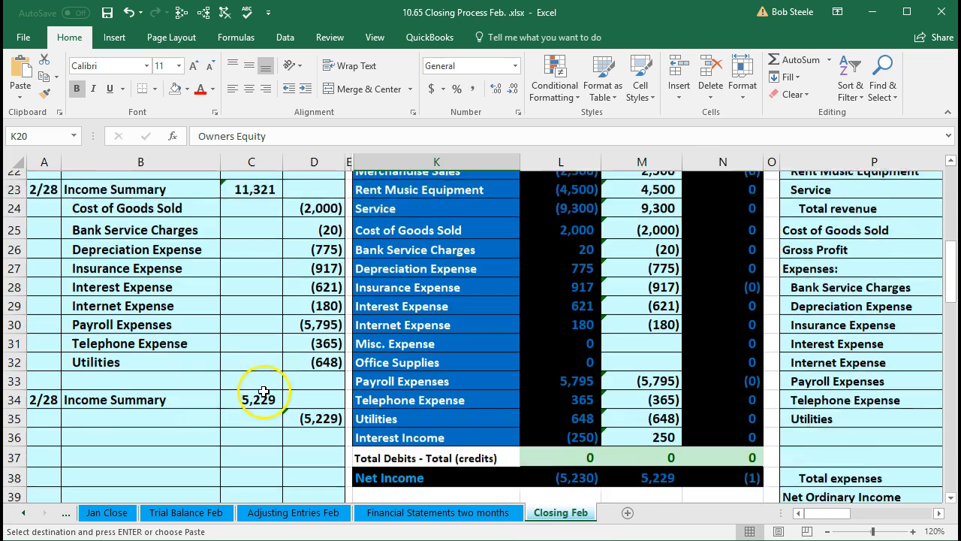
pyautogui.click(169, 373)
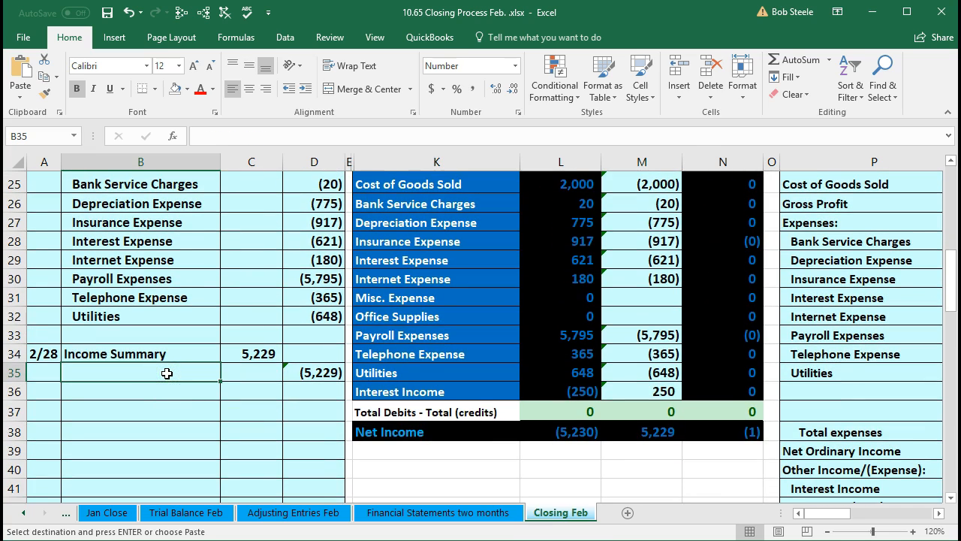
pyautogui.rightClick(166, 373)
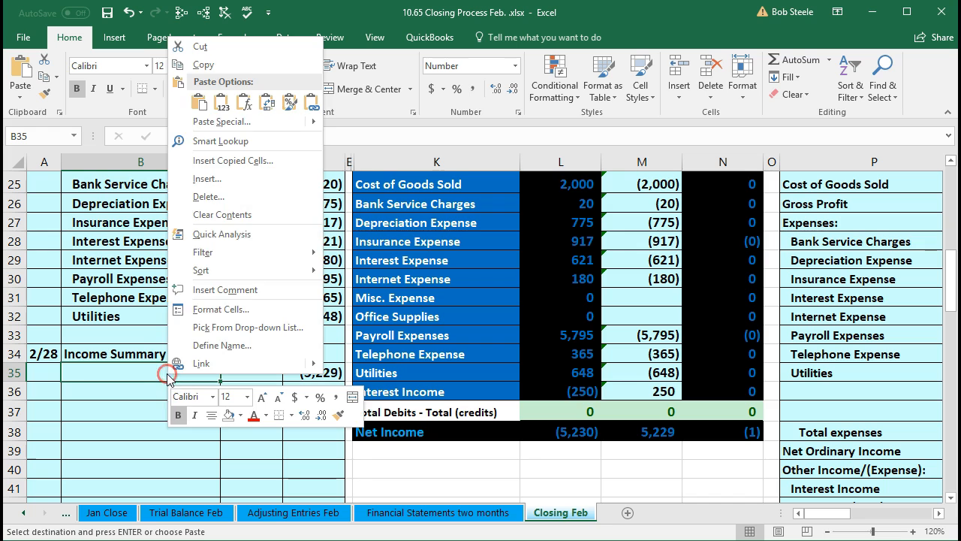
pyautogui.click(226, 102)
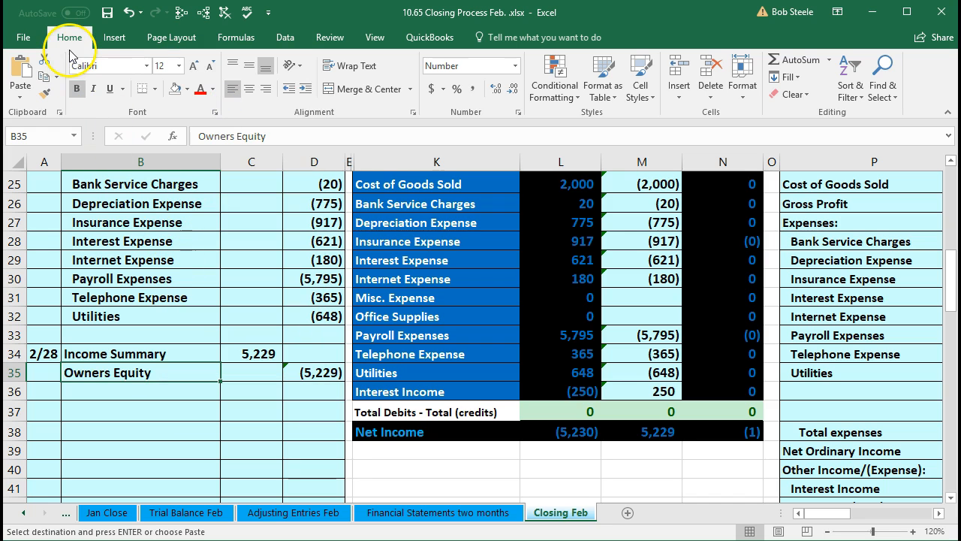
pyautogui.click(306, 89)
pyautogui.moveTo(178, 352); pyautogui.dragTo(295, 367)
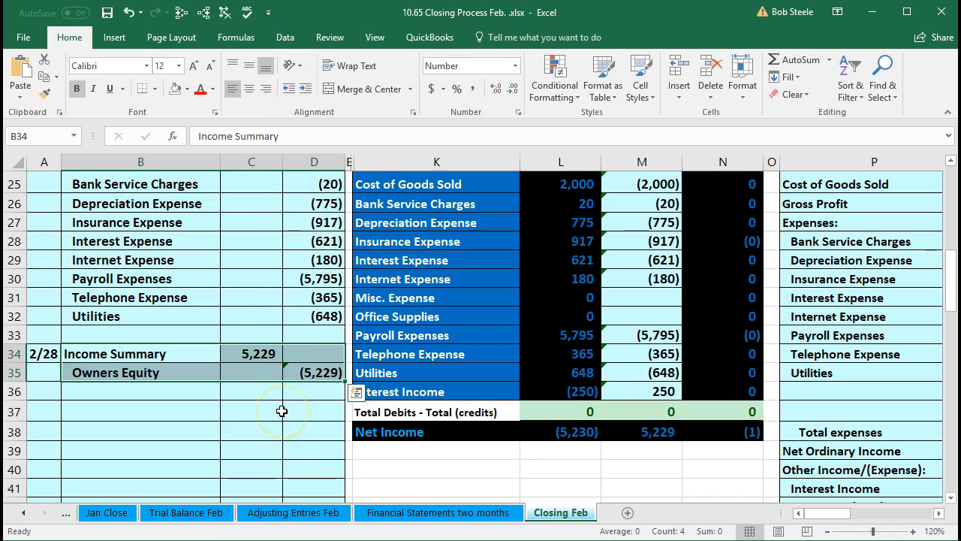
# Extend the Income Summary adjustment formula in M21 by adding the journal debit in C34.
pyautogui.click(187, 354)
pyautogui.moveTo(188, 354); pyautogui.dragTo(244, 351)
pyautogui.scroll(2, 426, 412)
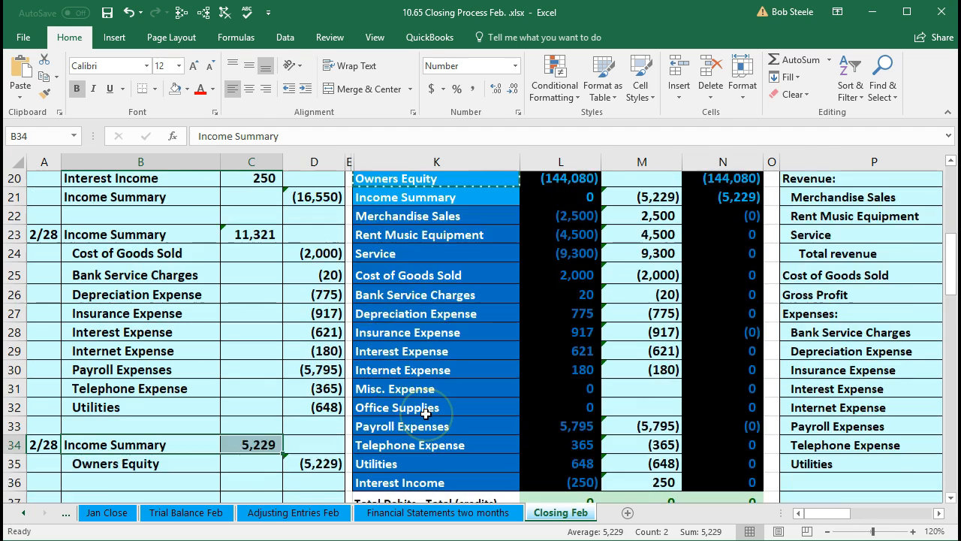
pyautogui.scroll(1, 425, 413)
pyautogui.click(624, 219)
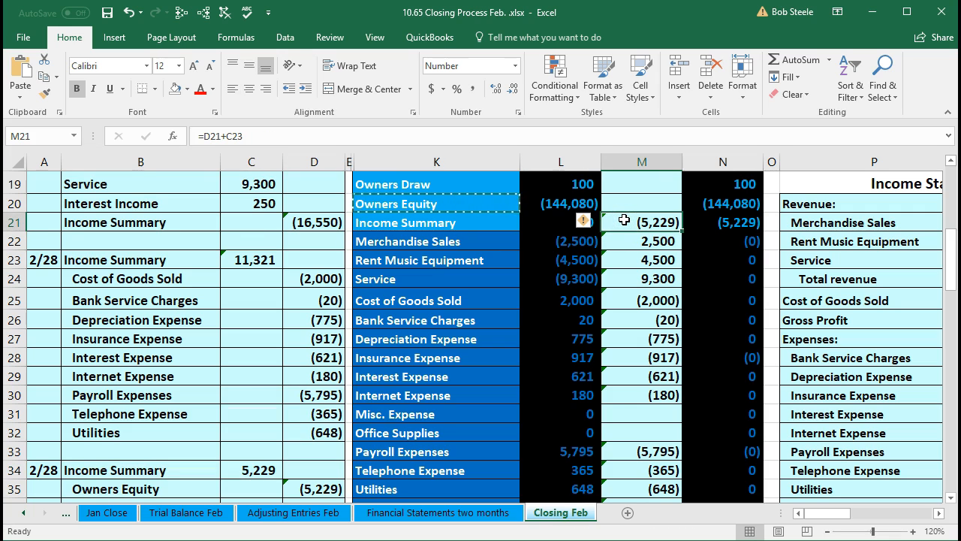
pyautogui.doubleClick(623, 219)
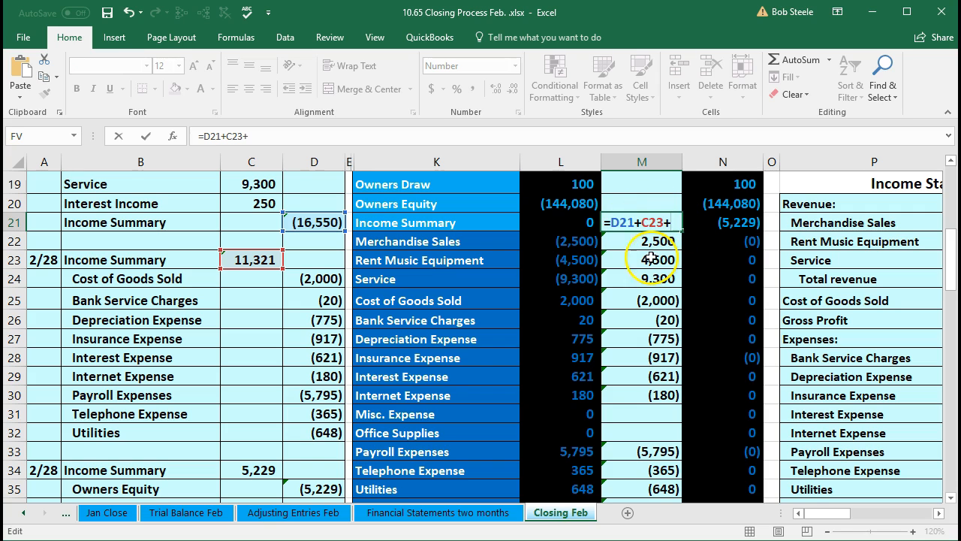
pyautogui.click(257, 471)
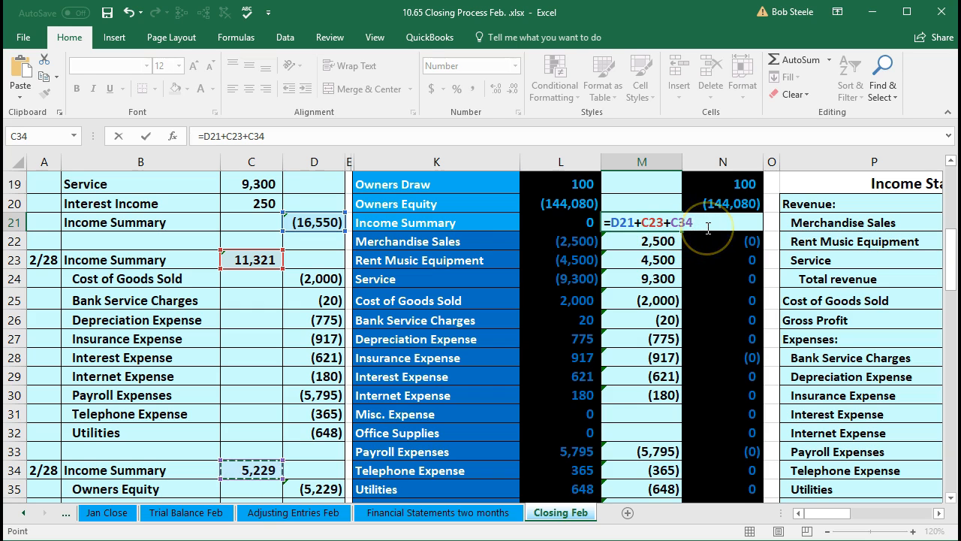
pyautogui.press('Return')
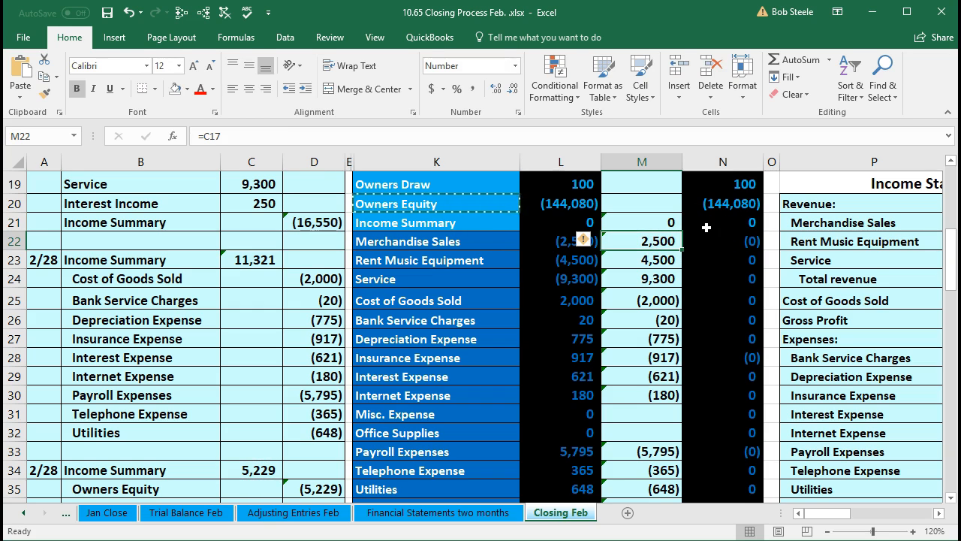
# Trace the precedents of the Income Summary formula in M21, and remove the arrows after checking them.
pyautogui.click(665, 220)
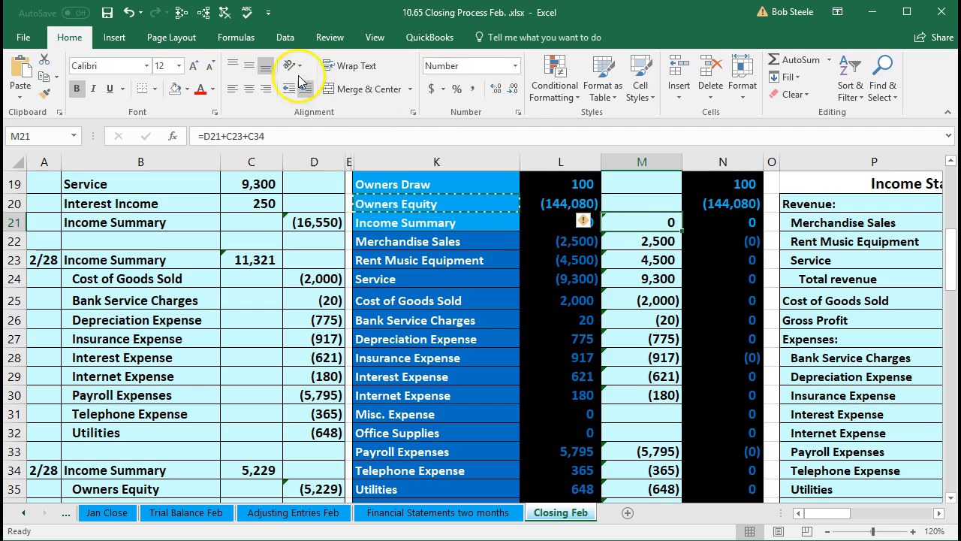
pyautogui.click(182, 12)
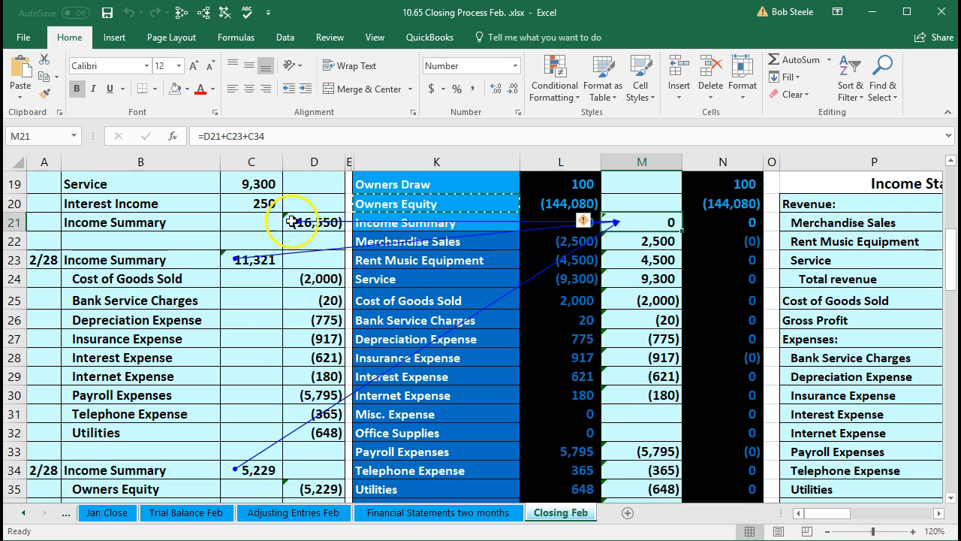
pyautogui.click(225, 13)
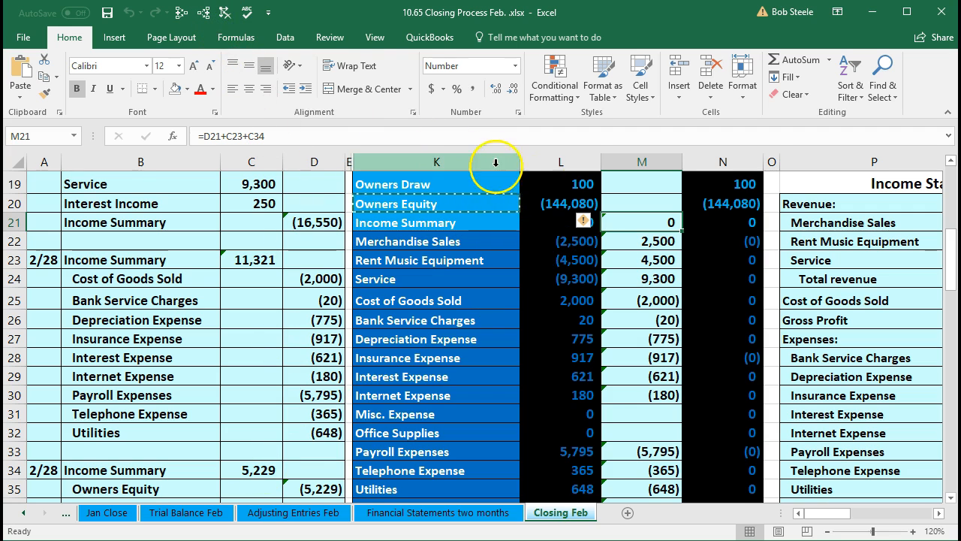
# Post the Owners Equity credit by linking M20 to journal cell D35.
pyautogui.click(616, 200)
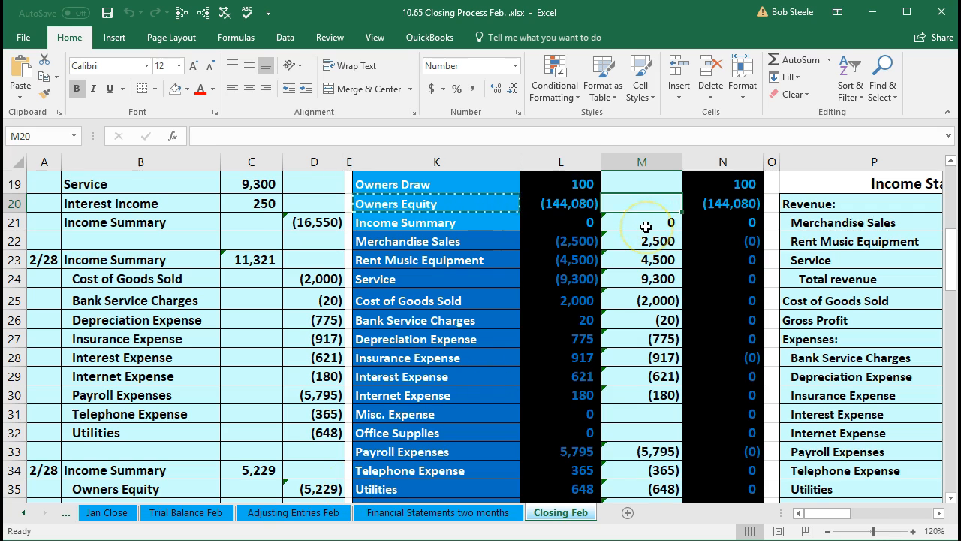
pyautogui.write('=')
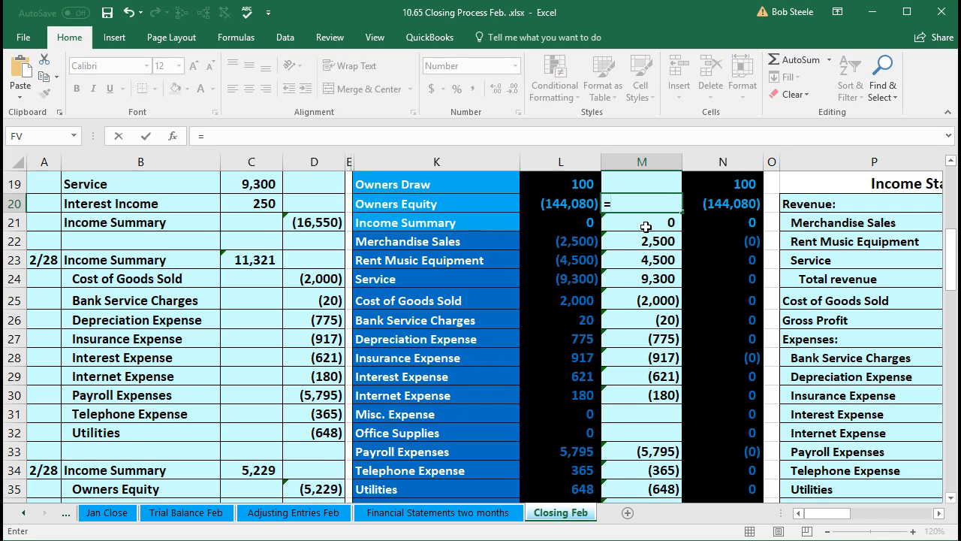
pyautogui.click(319, 488)
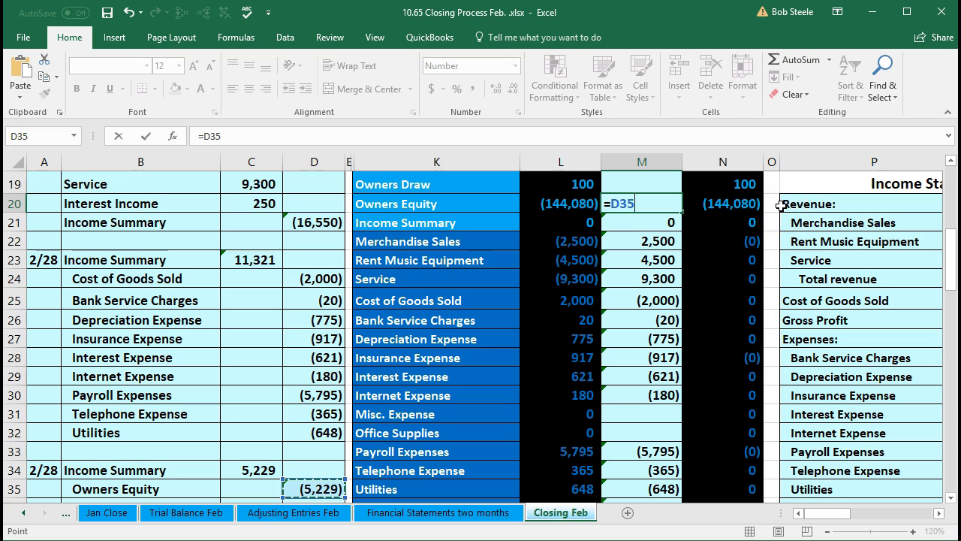
pyautogui.press('Return')
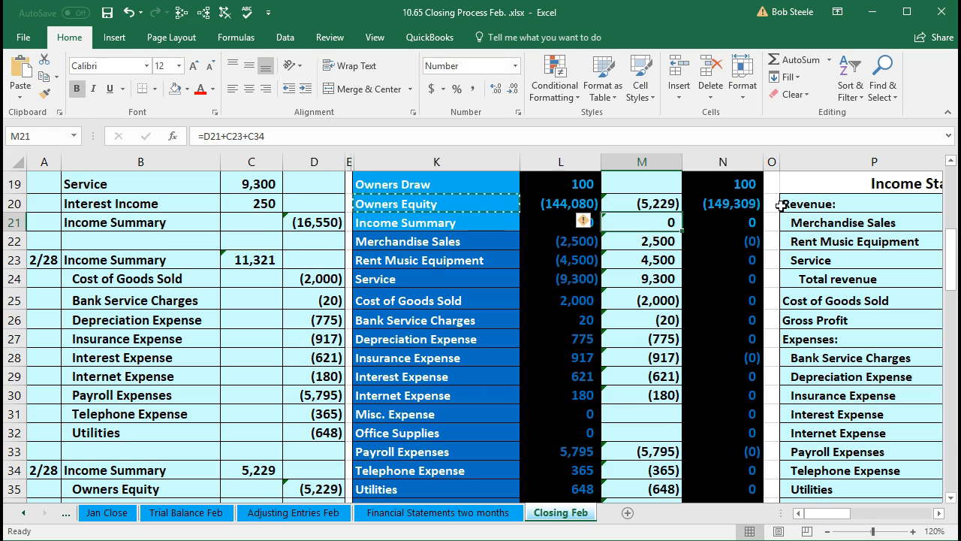
# Compare the Owners Equity balances in row 20 with the Statement of Owner's Equity on the Adjusting Entries Feb sheet, including net income and draws.
pyautogui.scroll(1, 785, 199)
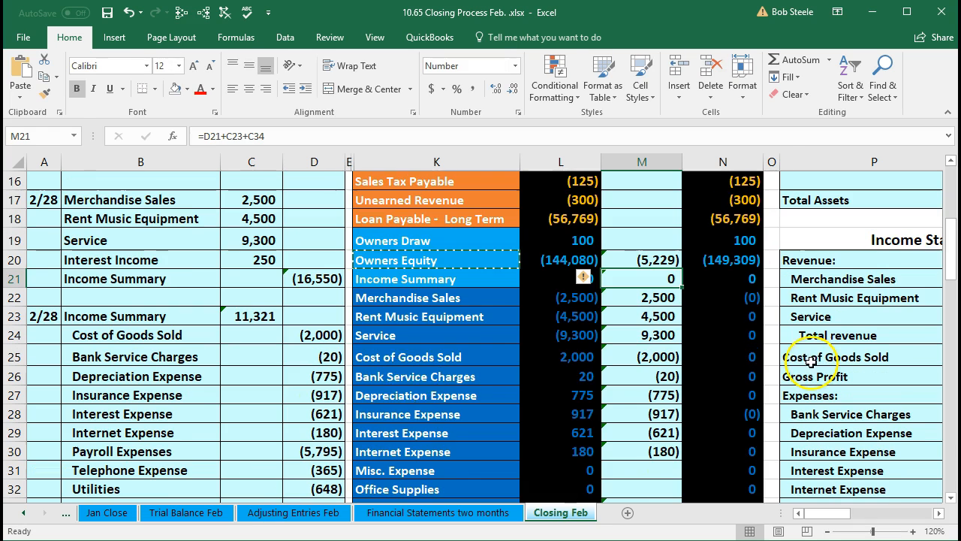
pyautogui.click(549, 262)
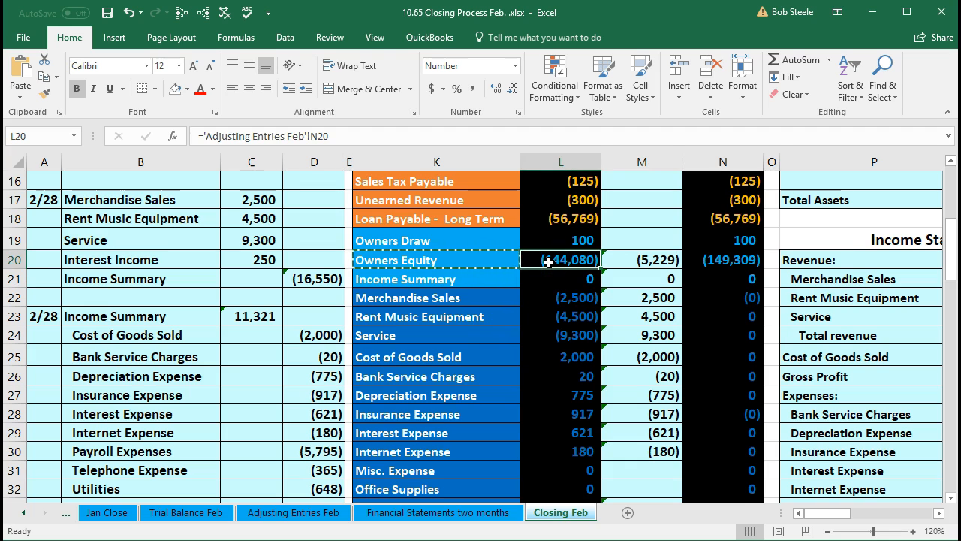
pyautogui.click(622, 265)
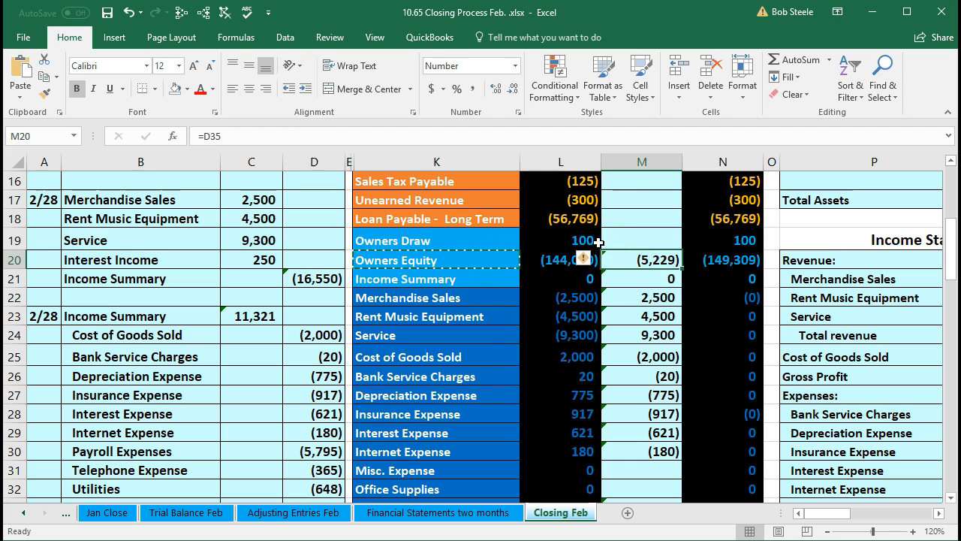
pyautogui.click(313, 512)
pyautogui.scroll(-4, 502, 414)
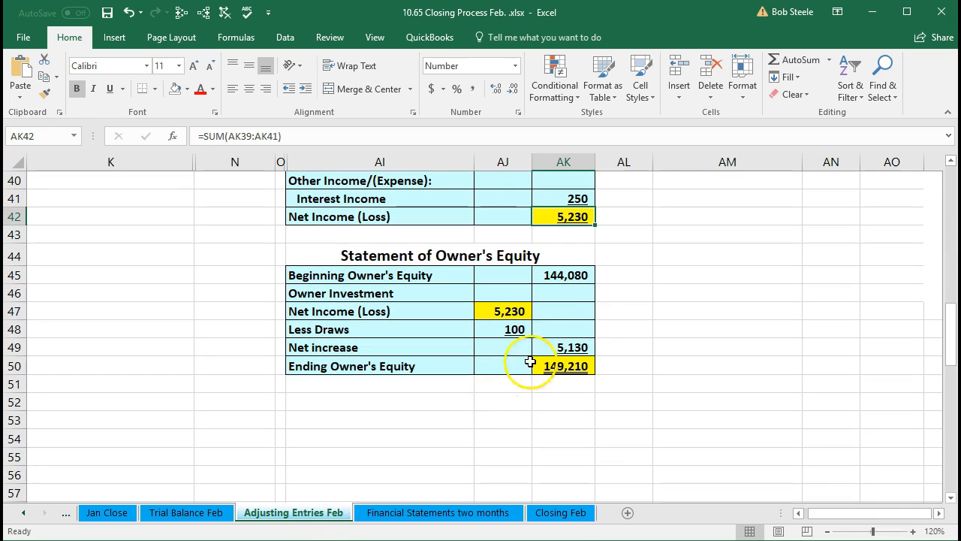
pyautogui.click(566, 277)
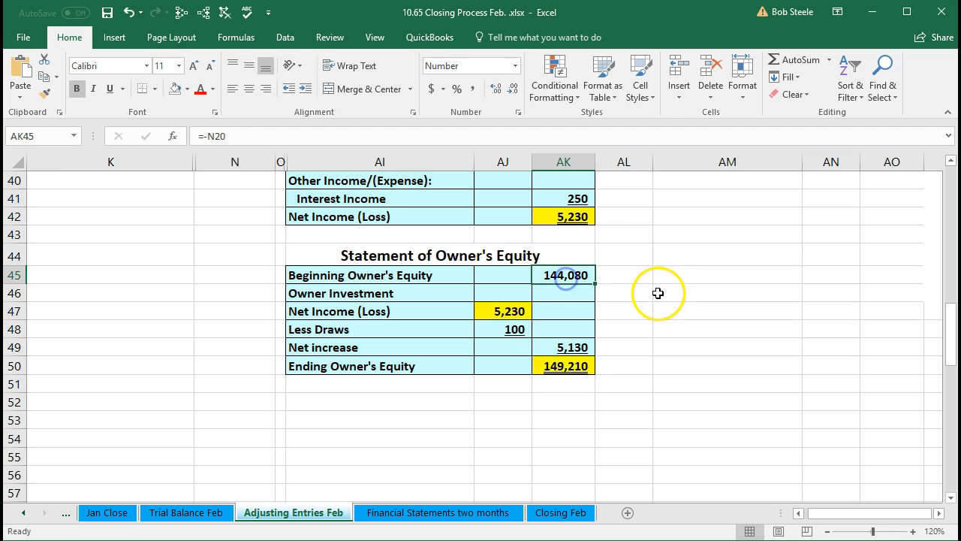
pyautogui.click(508, 312)
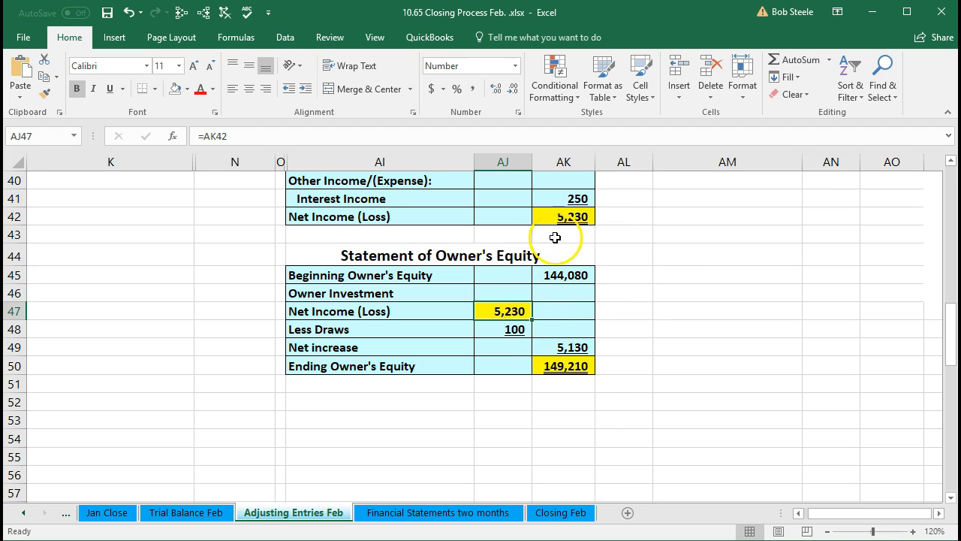
pyautogui.click(518, 333)
# Return to the Closing Feb sheet and enter the date 2/28 in A37 for a new journal entry.
pyautogui.click(561, 512)
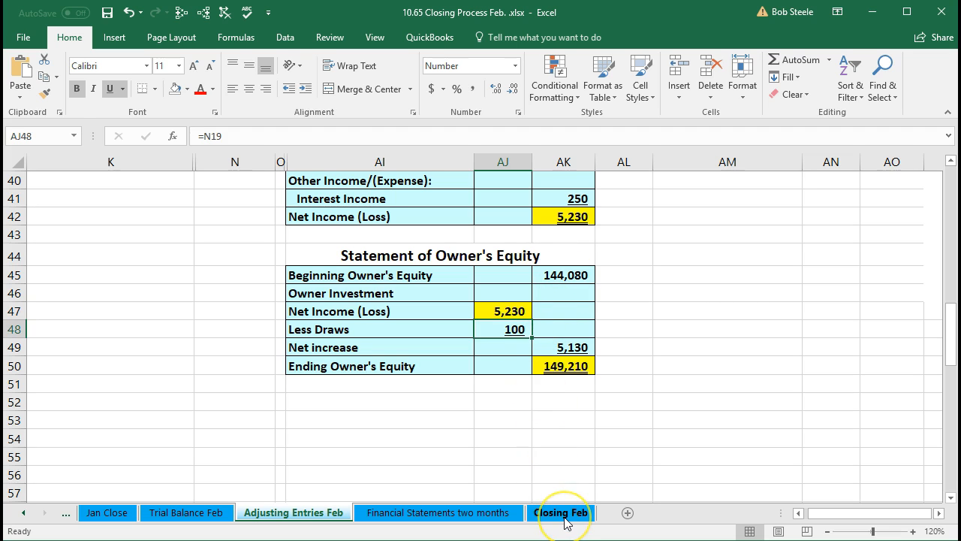
pyautogui.click(563, 514)
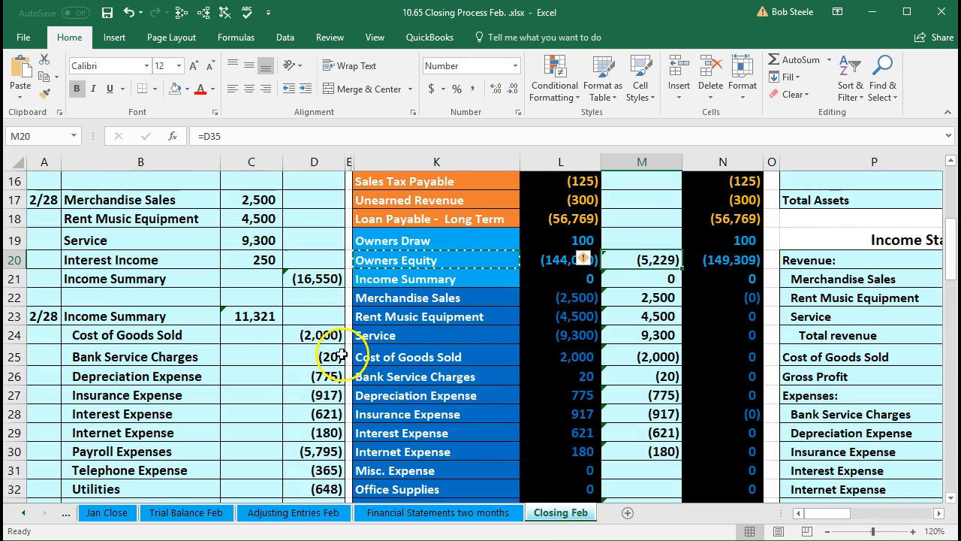
pyautogui.click(103, 415)
pyautogui.scroll(-3, 104, 418)
pyautogui.scroll(-1, 104, 418)
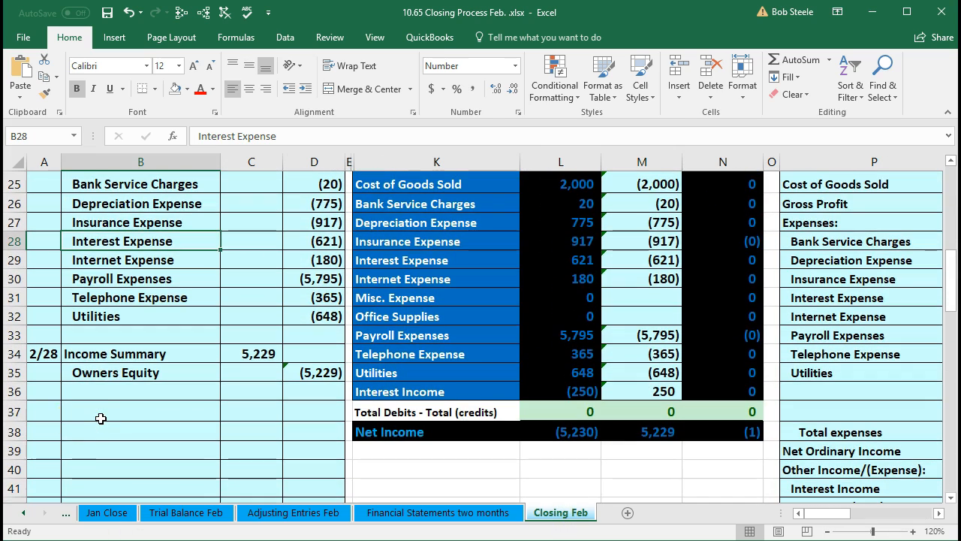
pyautogui.click(47, 413)
pyautogui.write('2')
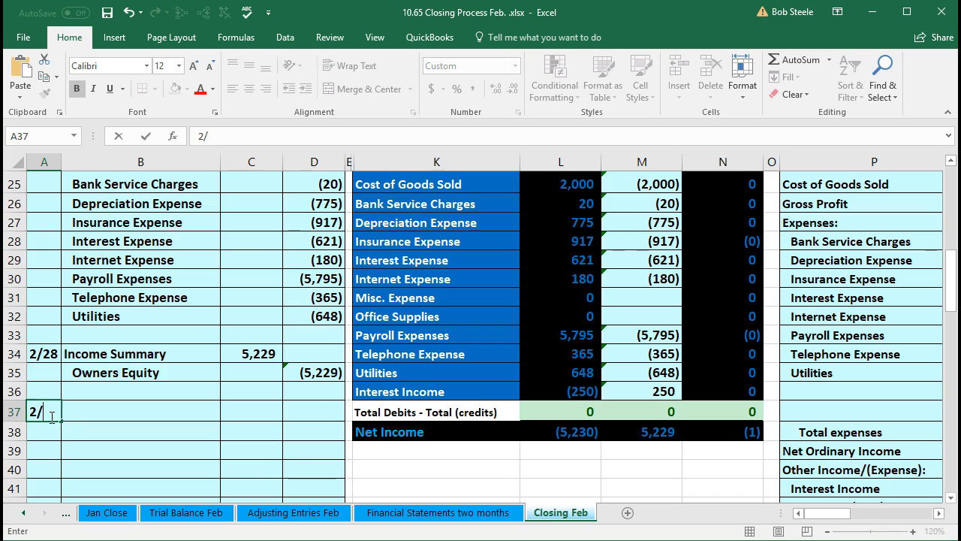
pyautogui.write('/28')
pyautogui.press('Return')
# Select the Owners Draw row across K19:N19 and examine its balance in the trial balance.
pyautogui.scroll(3, 586, 390)
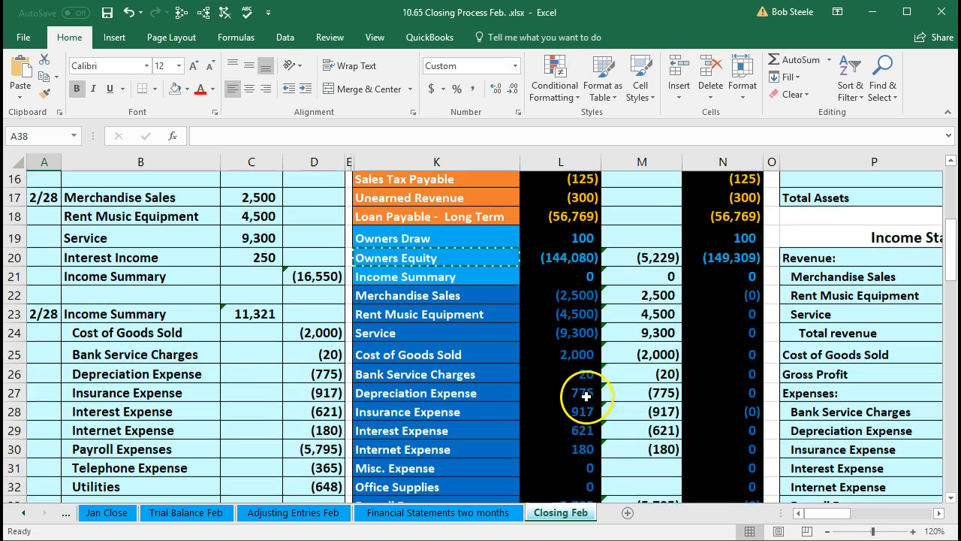
pyautogui.moveTo(439, 240); pyautogui.dragTo(731, 240)
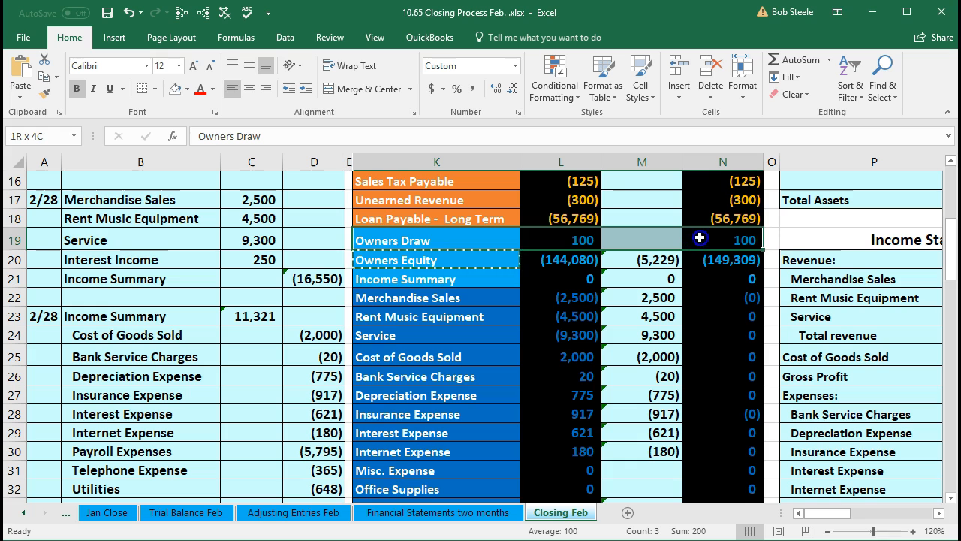
pyautogui.scroll(1, 679, 375)
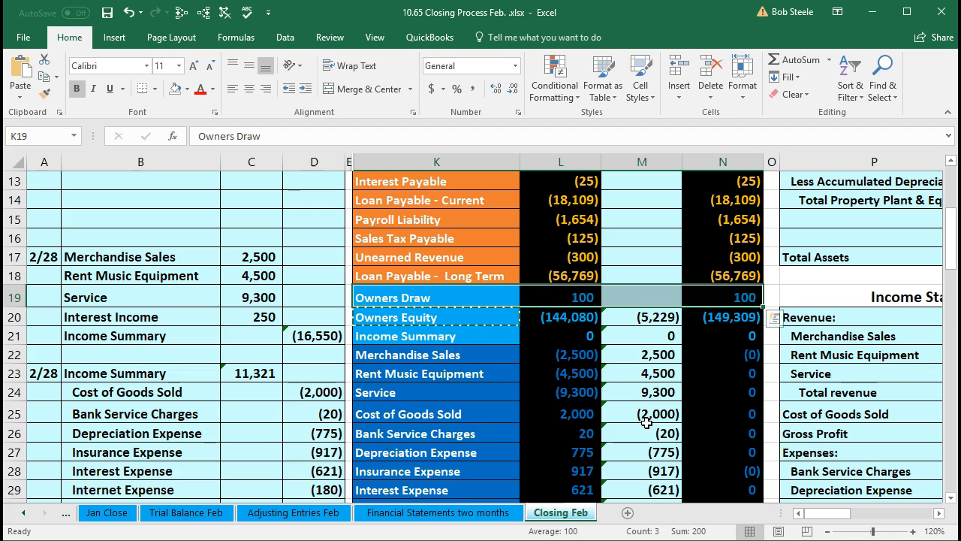
# Copy the Owners Draw account name from K19 into B38 as values only and indent it as the credit line.
pyautogui.click(589, 297)
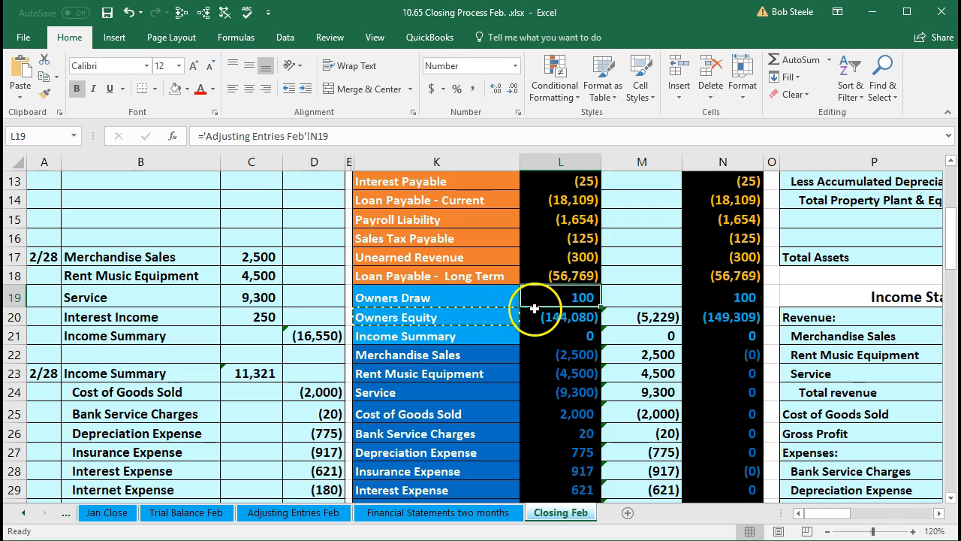
pyautogui.click(429, 294)
pyautogui.click(463, 320)
pyautogui.scroll(-4, 275, 369)
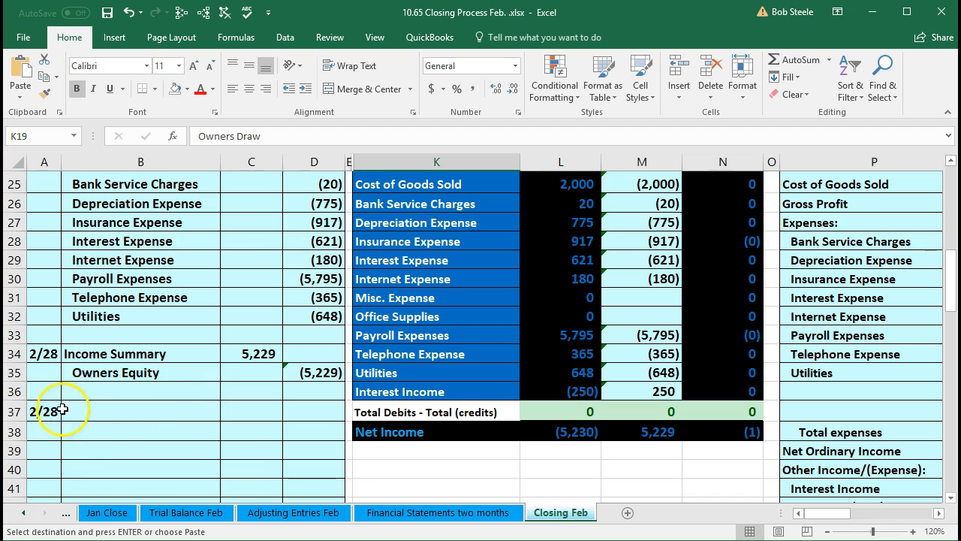
pyautogui.click(75, 428)
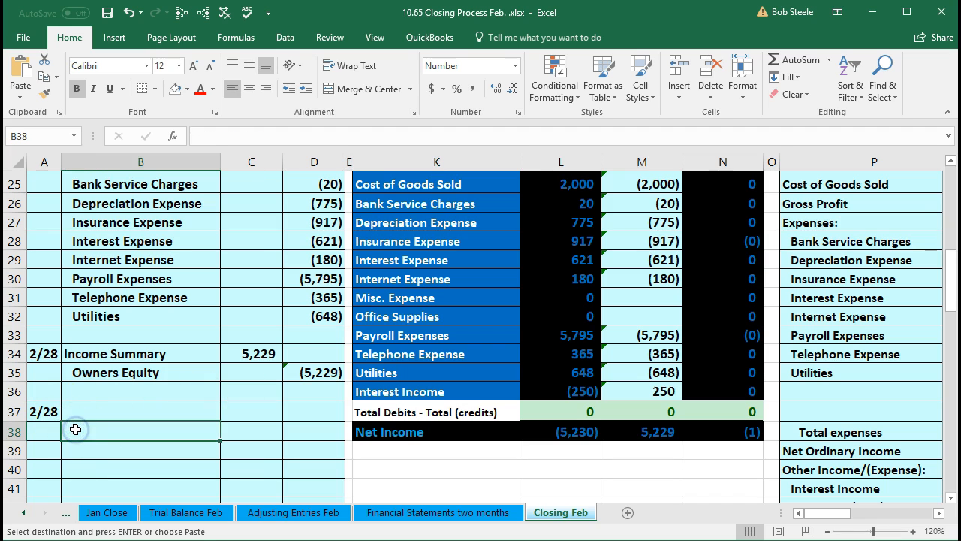
pyautogui.rightClick(75, 428)
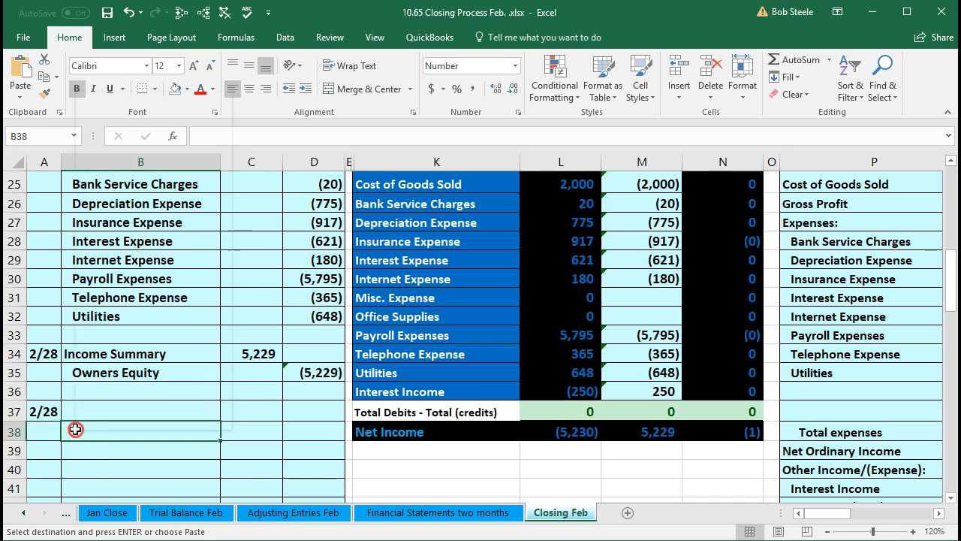
pyautogui.click(133, 155)
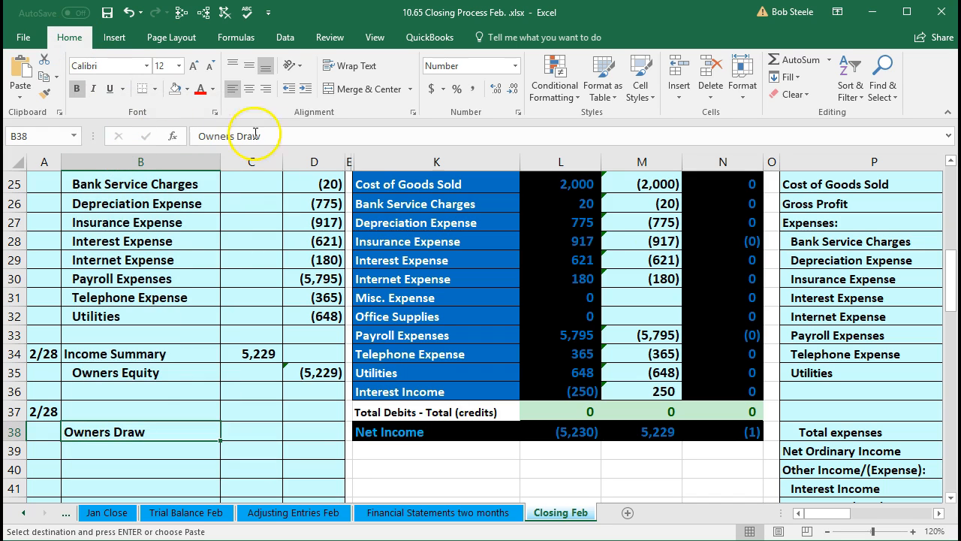
pyautogui.click(301, 88)
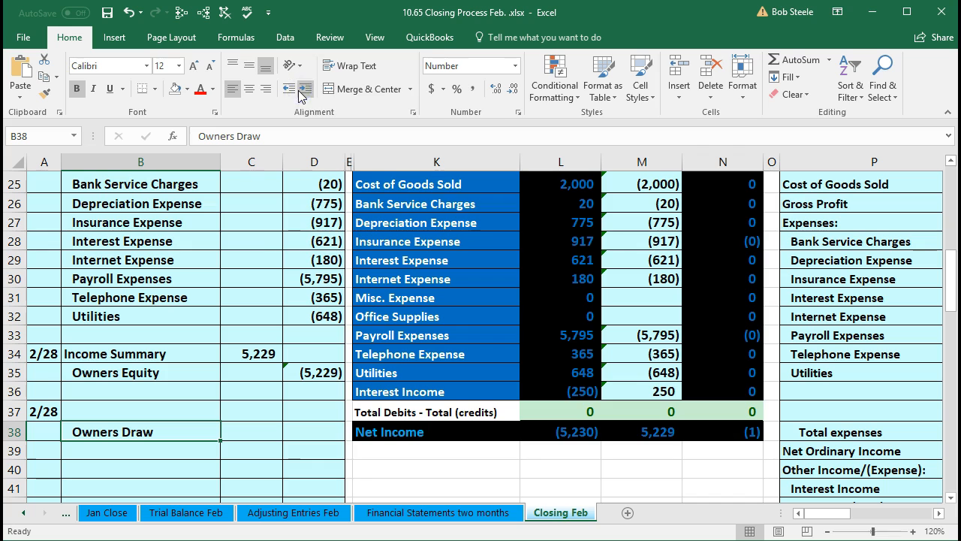
# Enter the Owners Draw credit of -100 in D38.
pyautogui.click(316, 437)
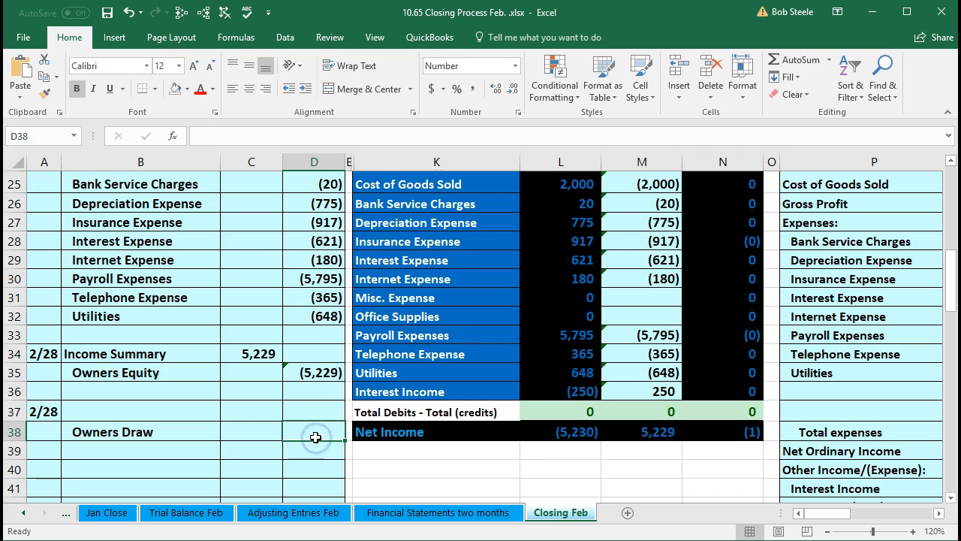
pyautogui.write('-')
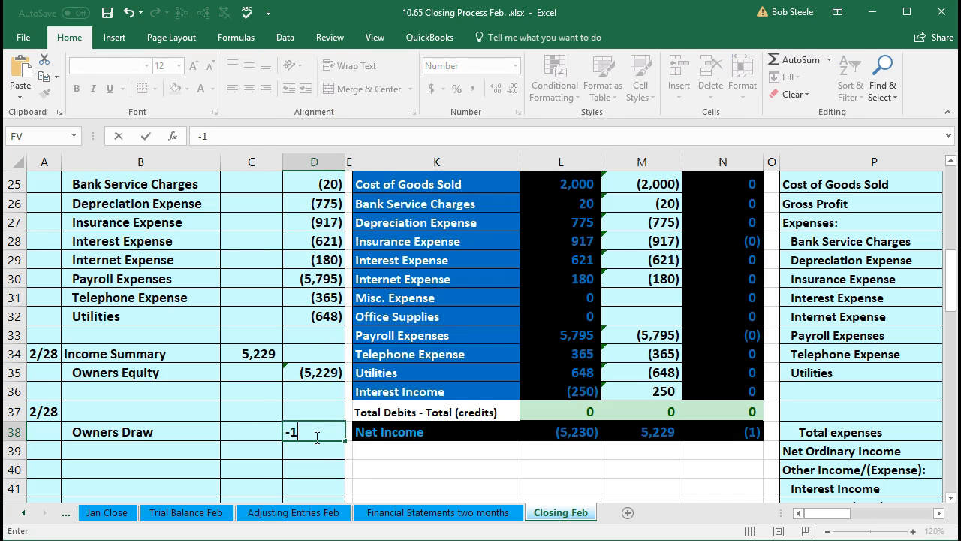
pyautogui.write('100')
pyautogui.press('Return')
# Enter the offsetting debit in C37 with the formula =-D38.
pyautogui.press('Left')
pyautogui.press('Up')
pyautogui.press('Up')
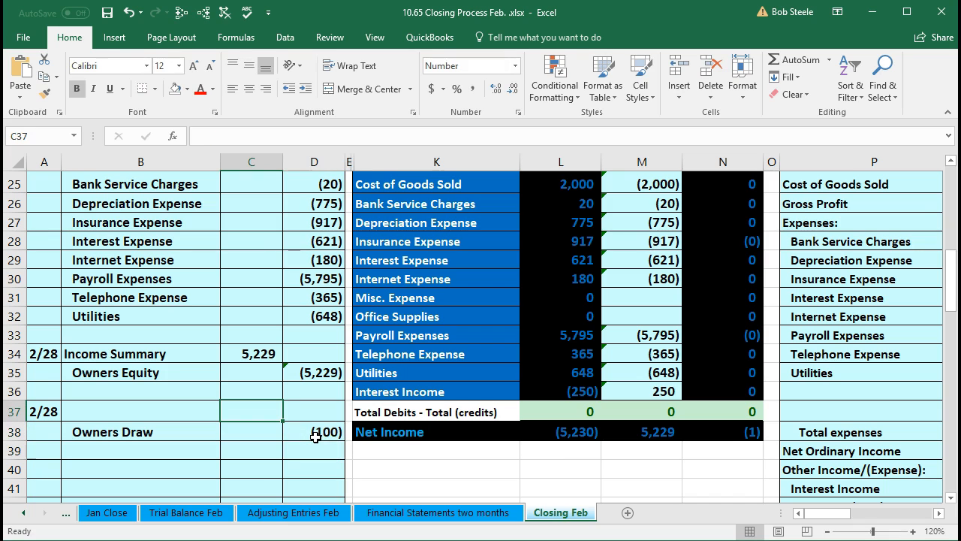
pyautogui.write('=-')
pyautogui.click(315, 432)
pyautogui.press('Return')
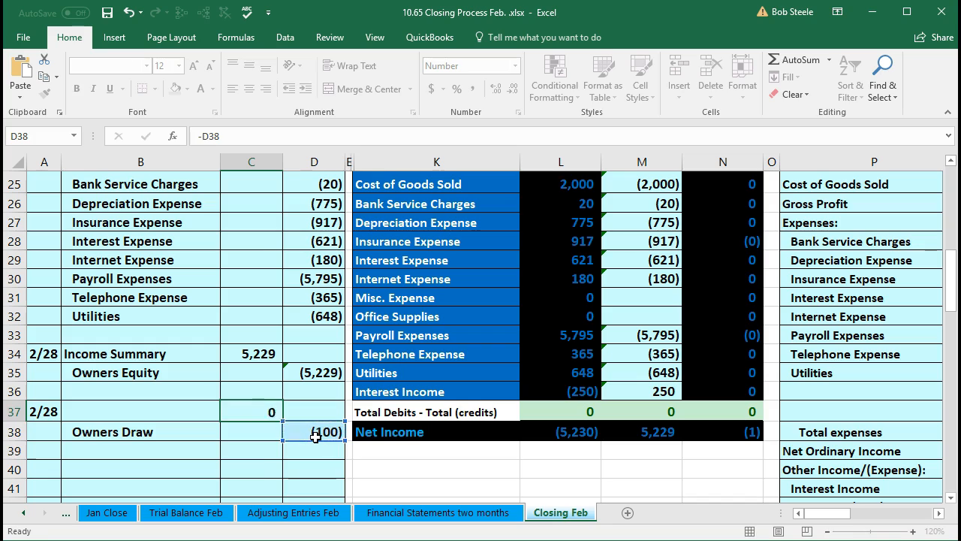
# Copy the Owners Equity account name from K20 into B37 as values only for the debit line.
pyautogui.click(198, 412)
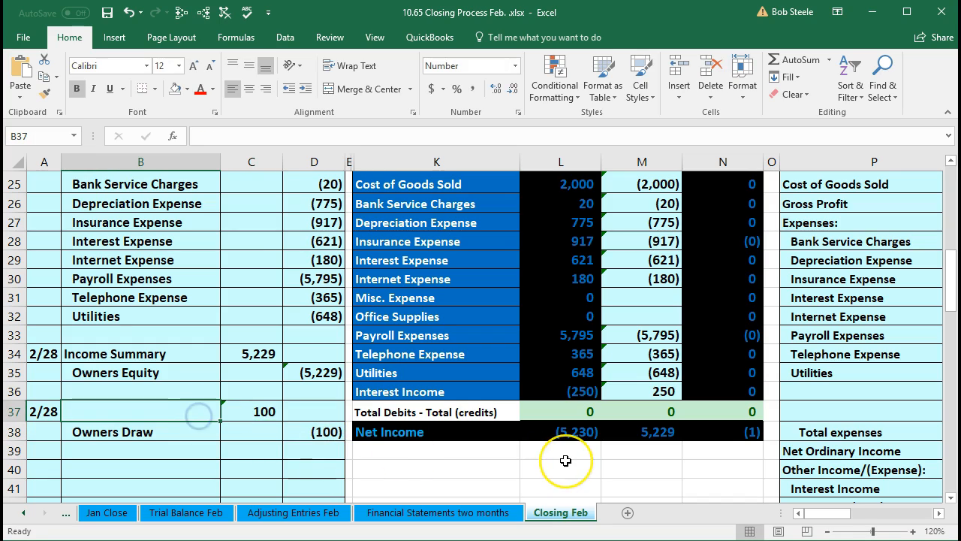
pyautogui.scroll(4, 565, 461)
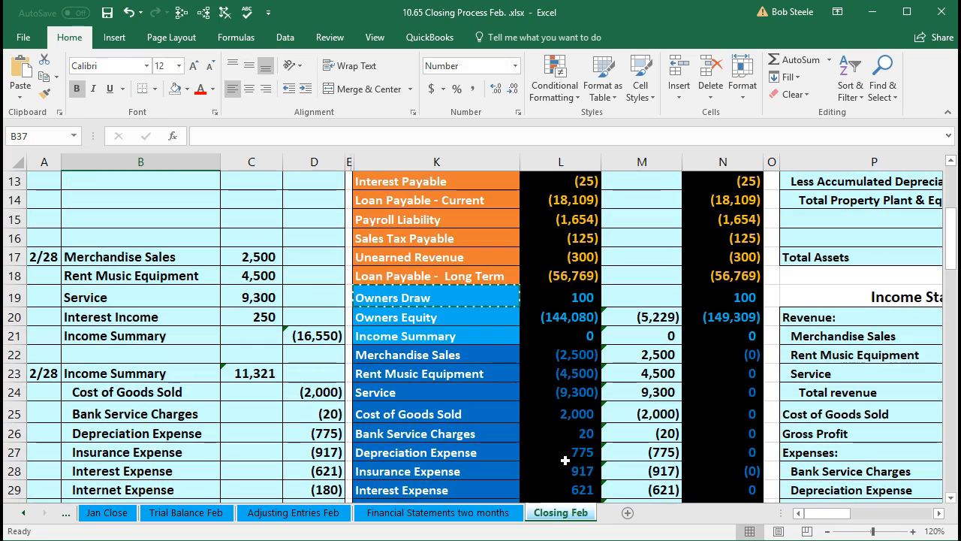
pyautogui.click(498, 317)
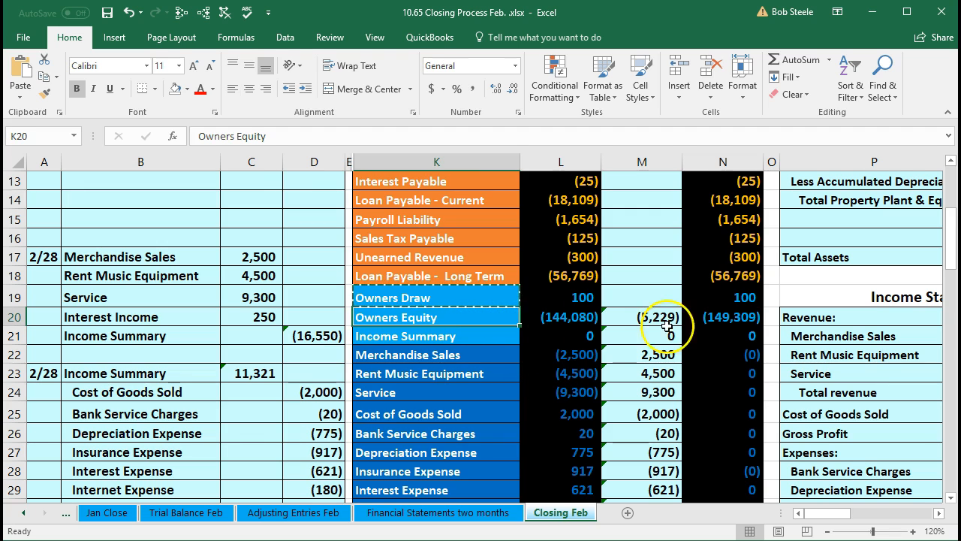
pyautogui.click(708, 317)
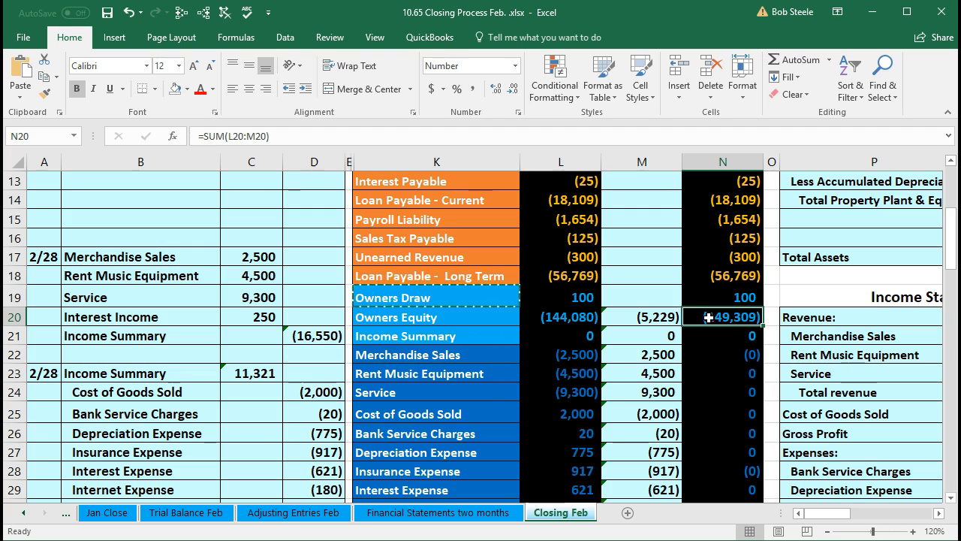
pyautogui.click(440, 316)
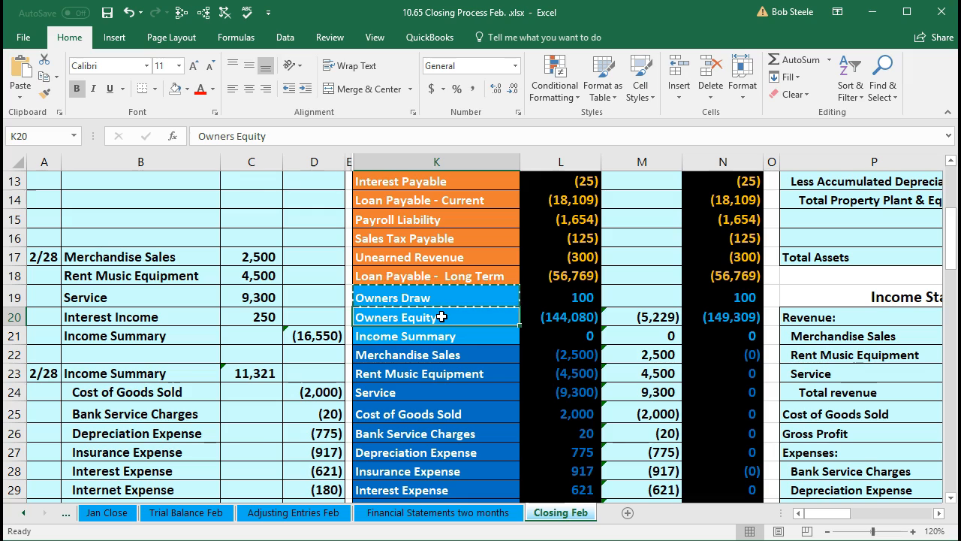
pyautogui.rightClick(442, 316)
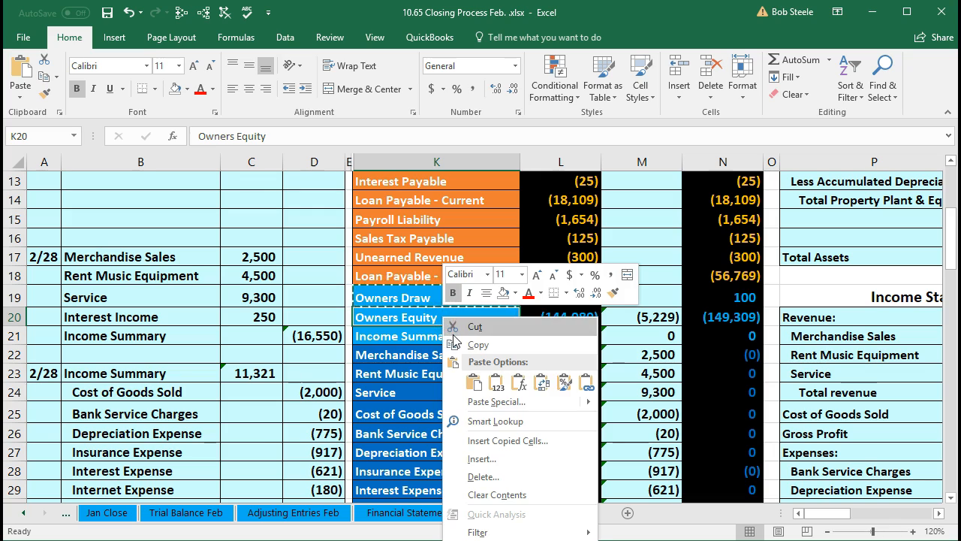
pyautogui.click(465, 344)
pyautogui.scroll(-5, 198, 418)
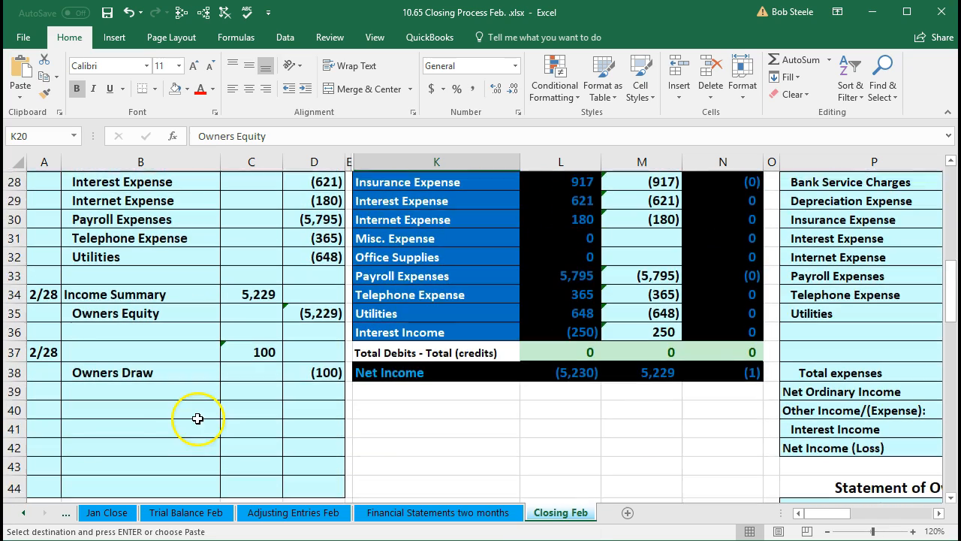
pyautogui.click(141, 350)
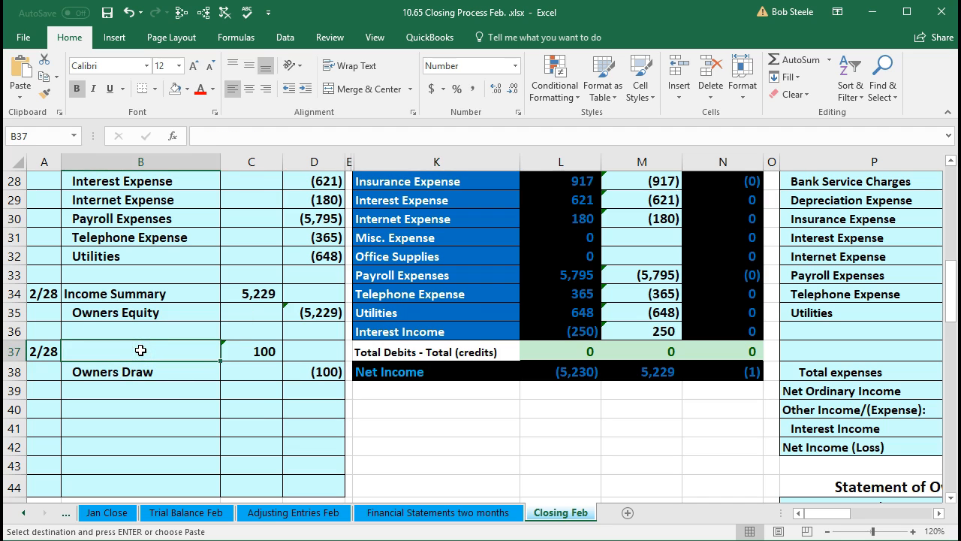
pyautogui.rightClick(141, 350)
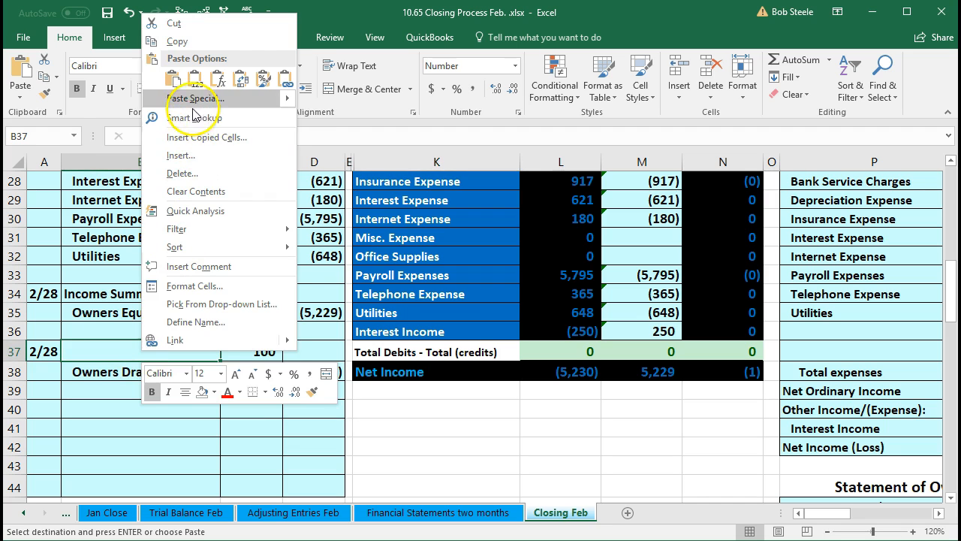
pyautogui.click(194, 84)
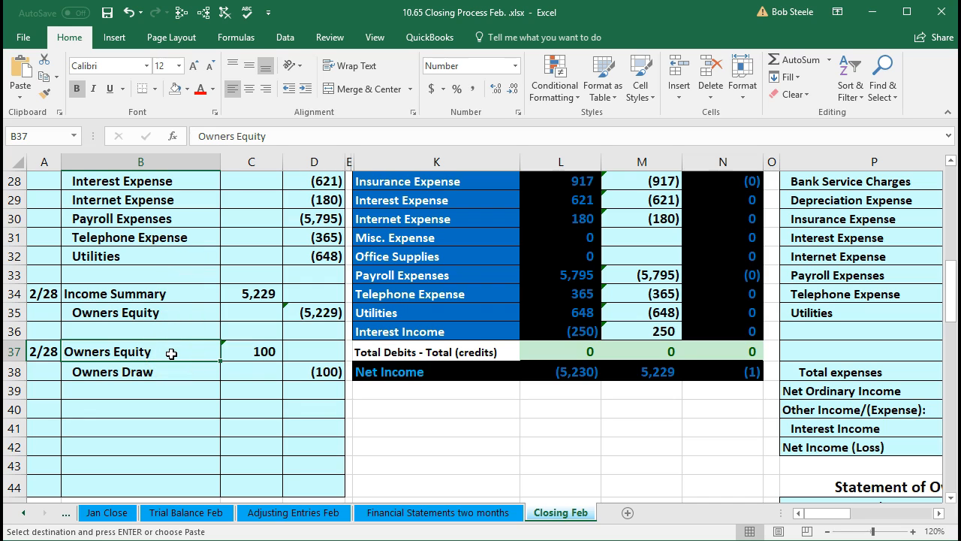
# Post the Owners Equity debit by extending the formula in M20 to =D35+C37.
pyautogui.moveTo(171, 353); pyautogui.dragTo(245, 349)
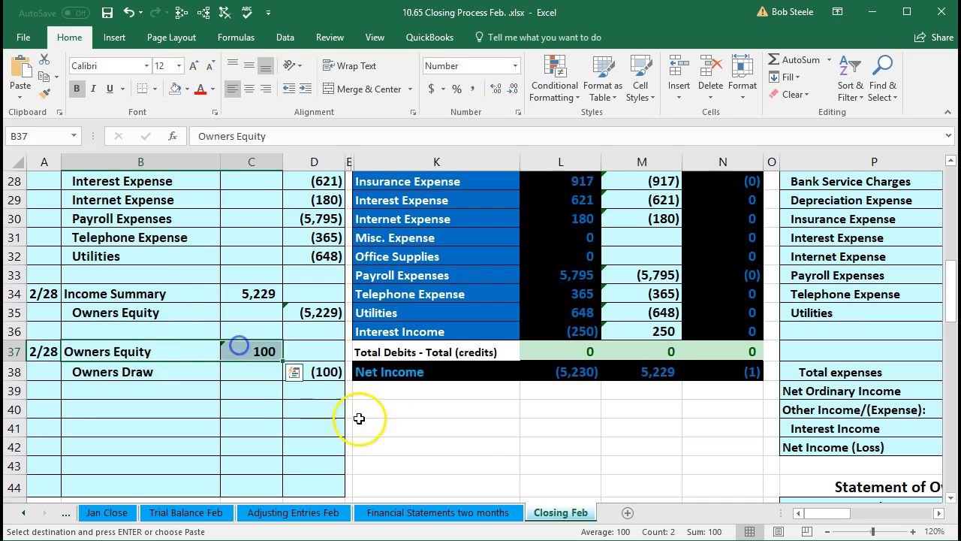
pyautogui.scroll(4, 517, 469)
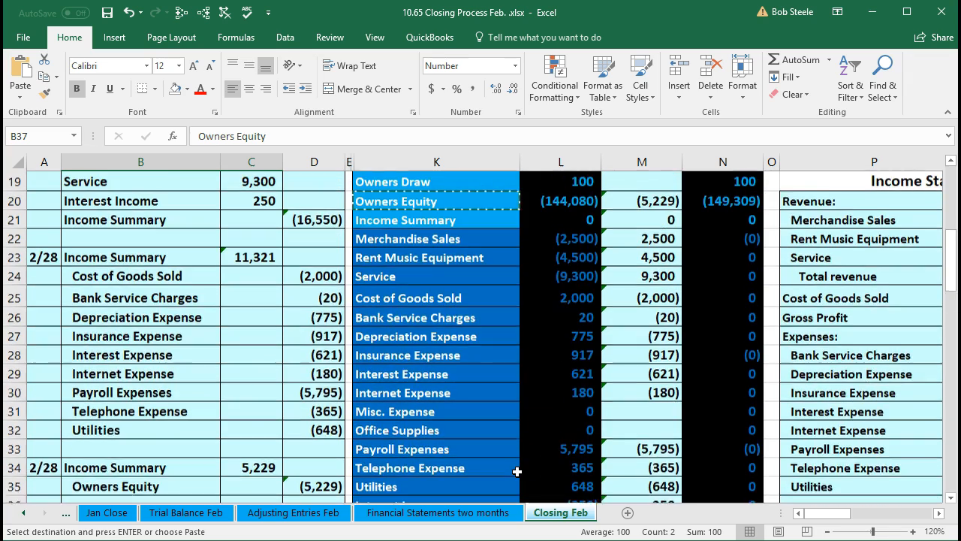
pyautogui.click(632, 262)
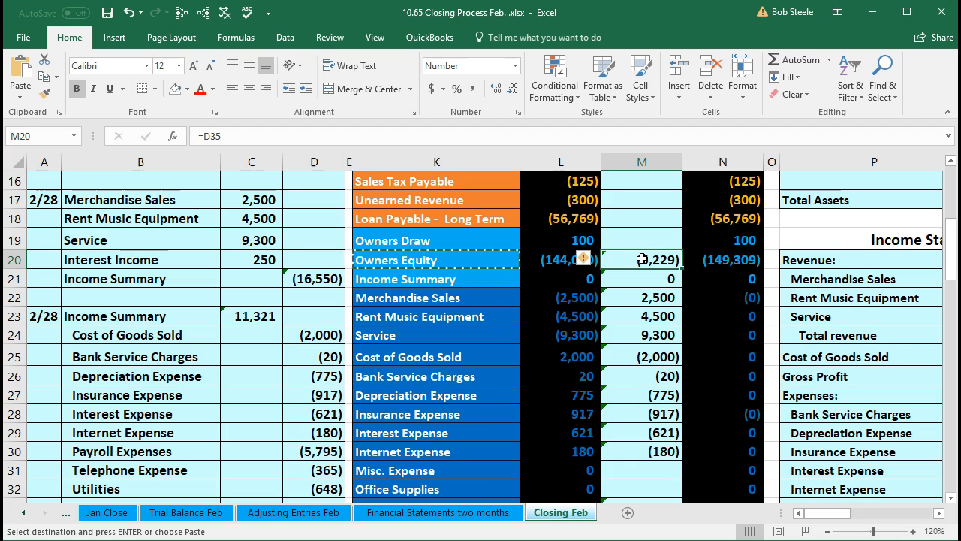
pyautogui.doubleClick(642, 259)
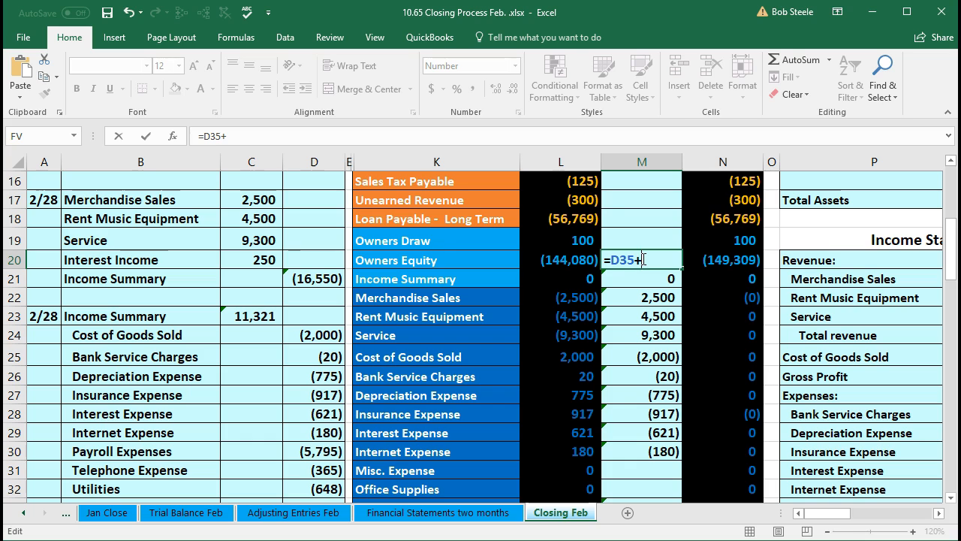
pyautogui.scroll(-3, 398, 447)
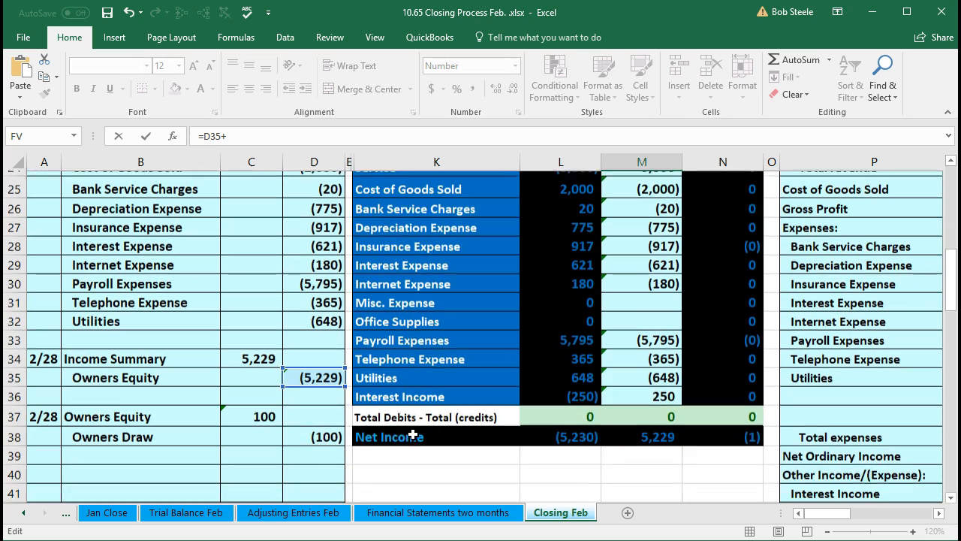
pyautogui.click(265, 410)
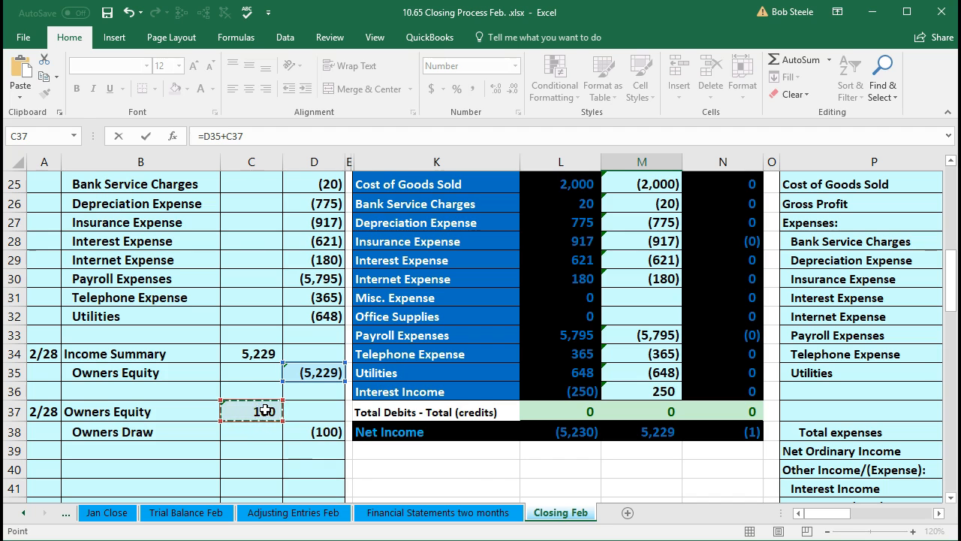
pyautogui.press('Return')
# Inspect the M20 formula, trace its precedents back to the journal entries, and clear the tracer arrows.
pyautogui.scroll(3, 360, 409)
pyautogui.click(642, 335)
pyautogui.doubleClick(637, 335)
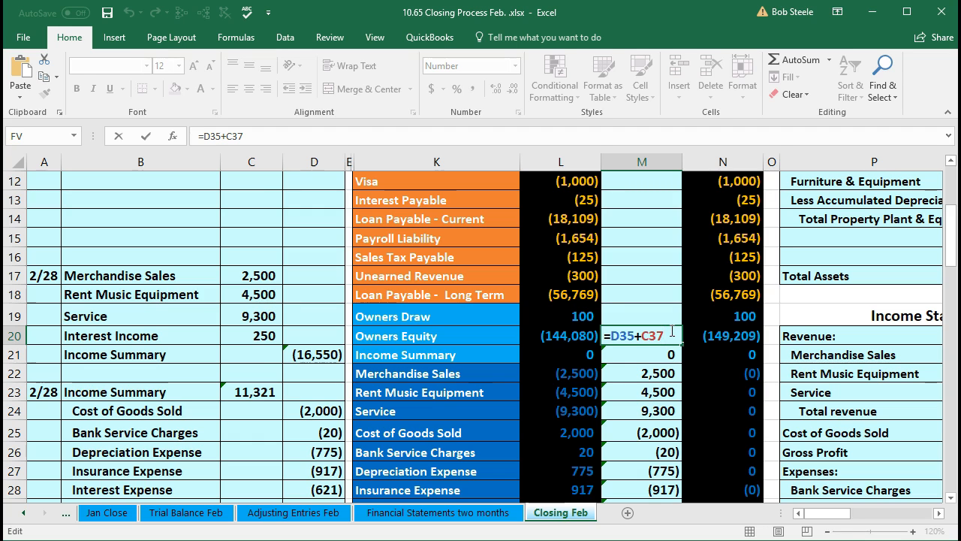
pyautogui.press('Return')
pyautogui.click(680, 337)
pyautogui.click(641, 340)
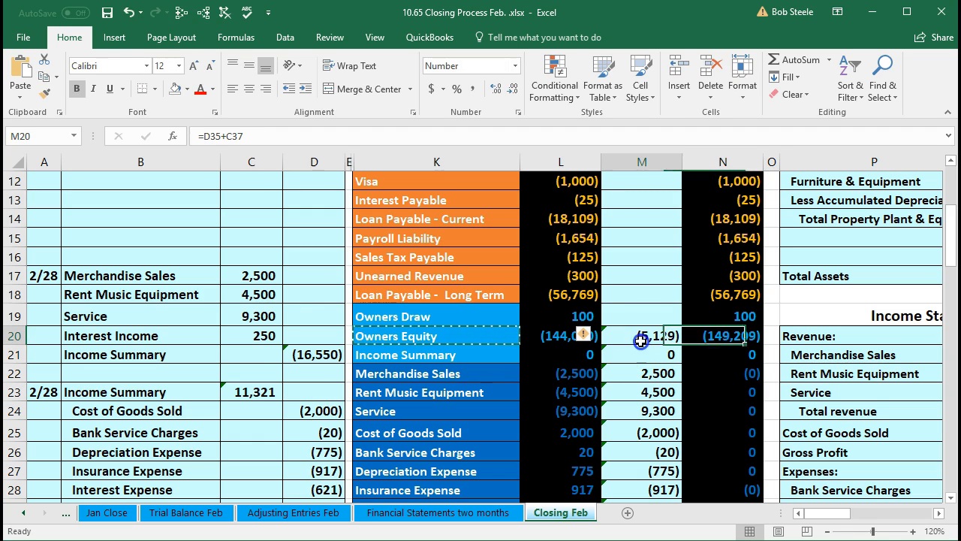
pyautogui.click(182, 13)
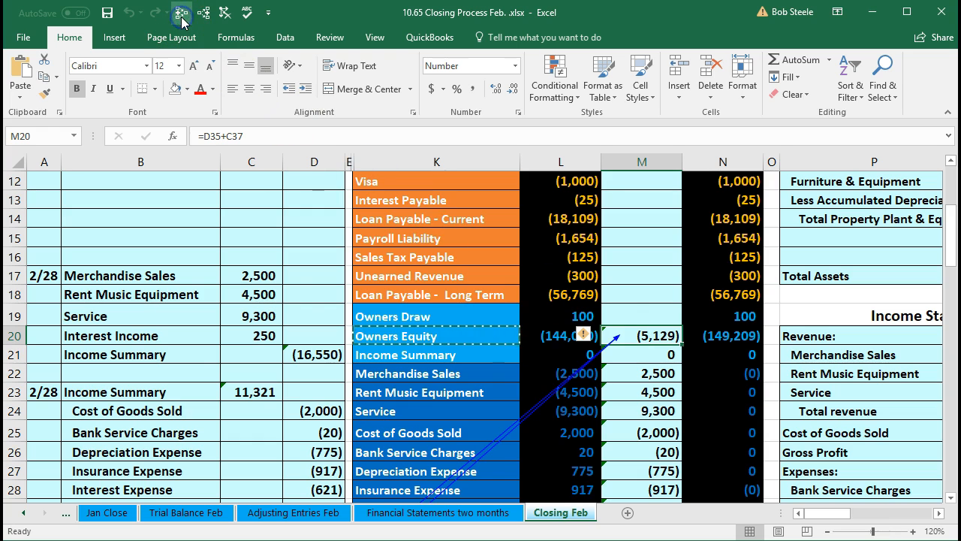
pyautogui.scroll(-5, 323, 315)
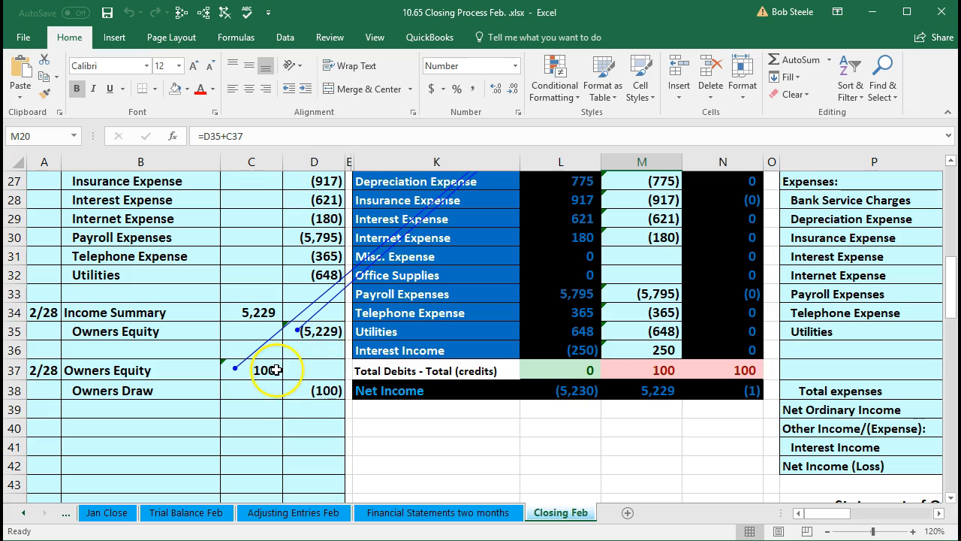
pyautogui.scroll(4, 468, 401)
pyautogui.scroll(1, 479, 419)
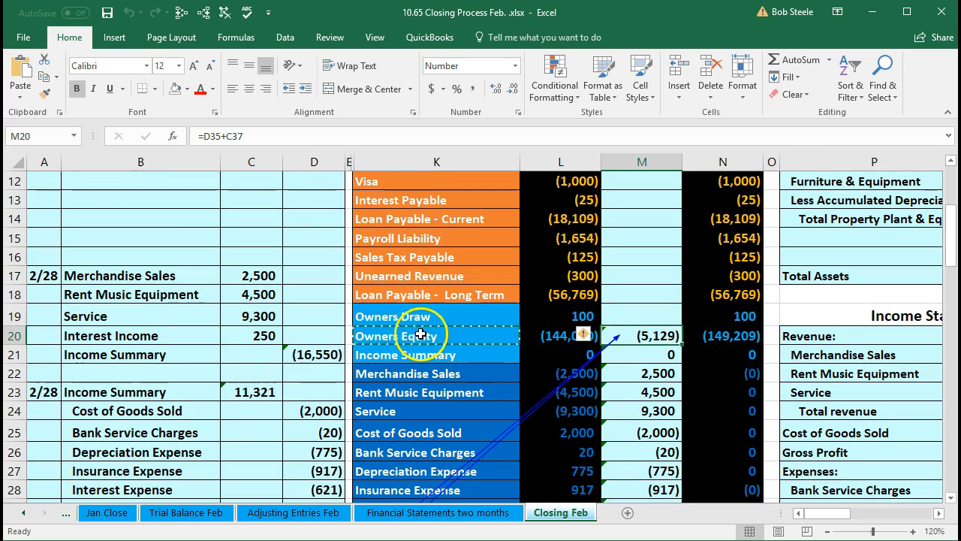
pyautogui.click(223, 14)
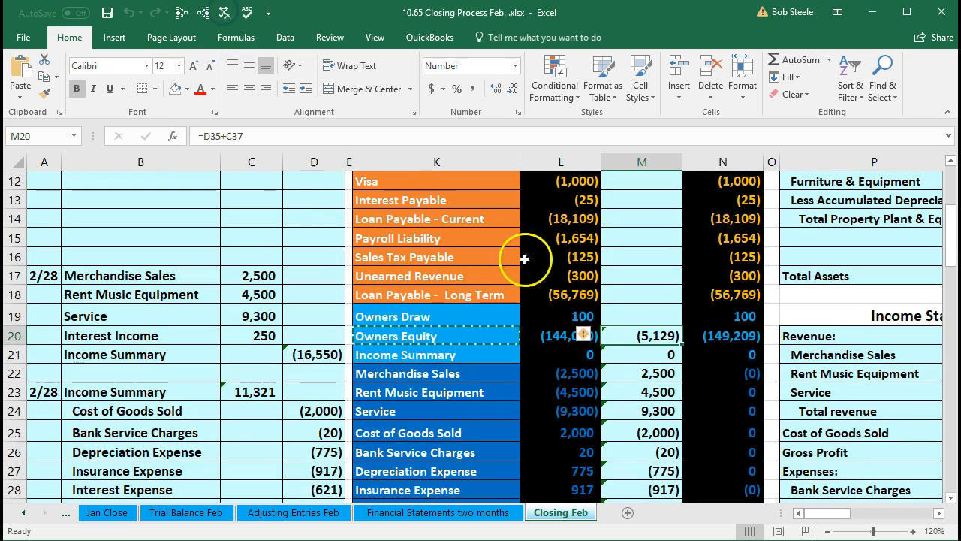
# Post the Owners Draw credit to the worksheet by entering =D38 in M19.
pyautogui.click(637, 316)
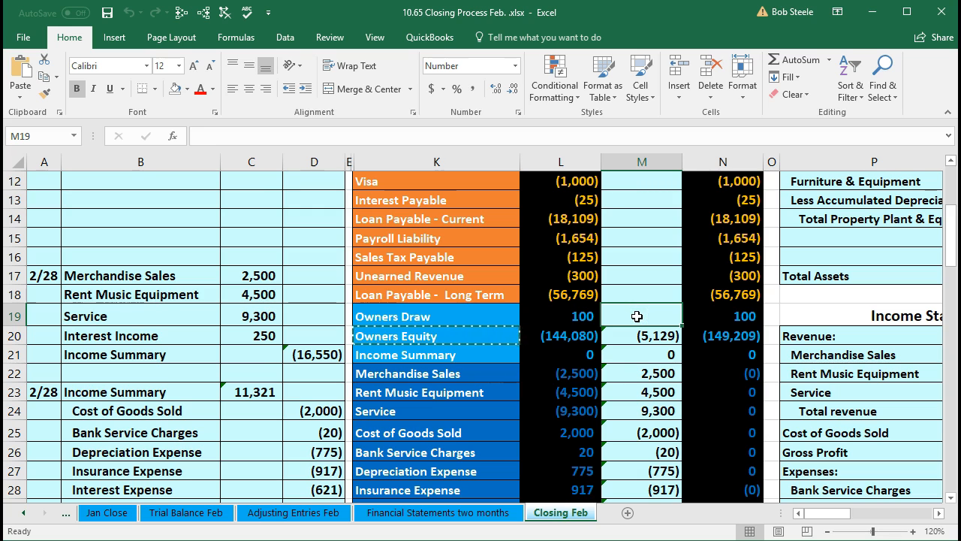
pyautogui.write('=')
pyautogui.scroll(-4, 379, 449)
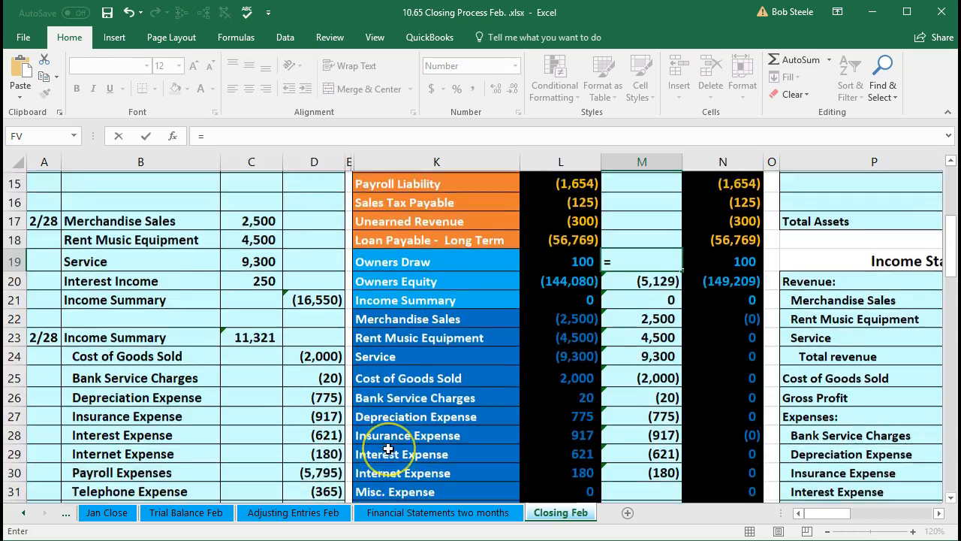
pyautogui.click(325, 450)
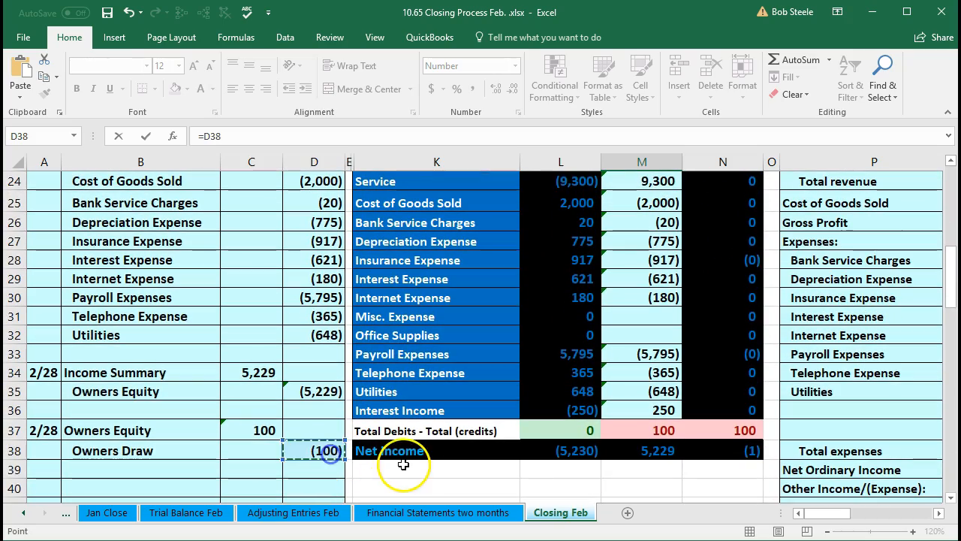
pyautogui.press('Return')
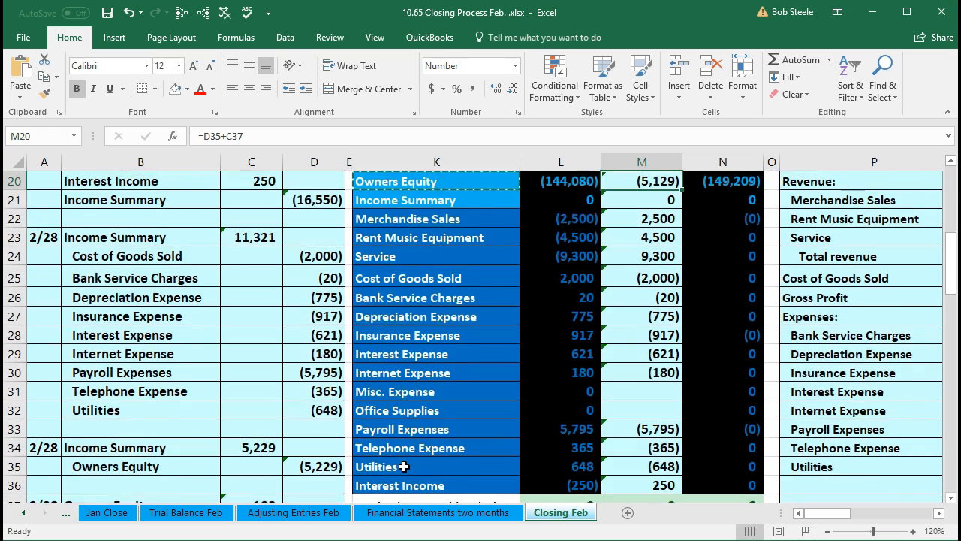
# Review the Post Closing Trial Balance column, checking Owners Draw in N19 and the income and expense accounts in N22:N36.
pyautogui.scroll(3, 376, 461)
pyautogui.click(713, 336)
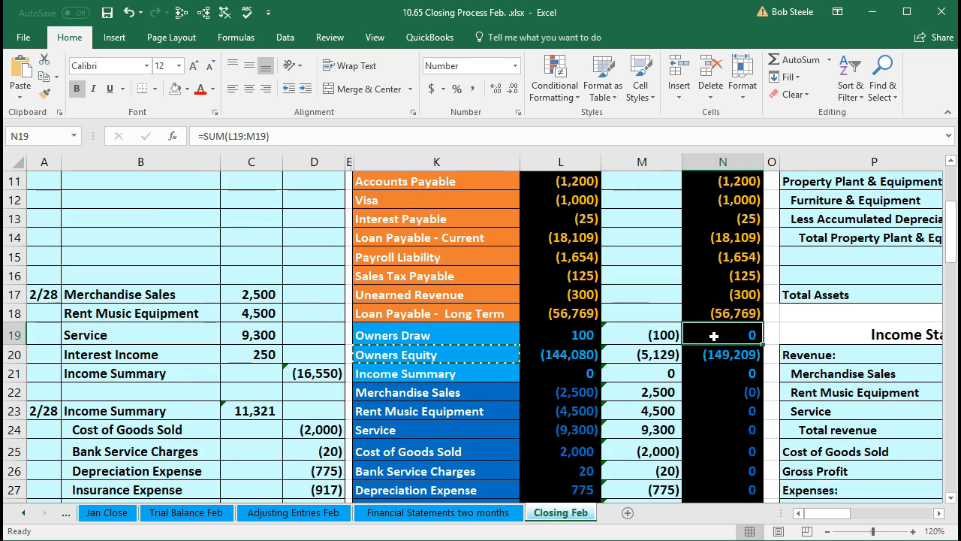
pyautogui.scroll(-1, 714, 336)
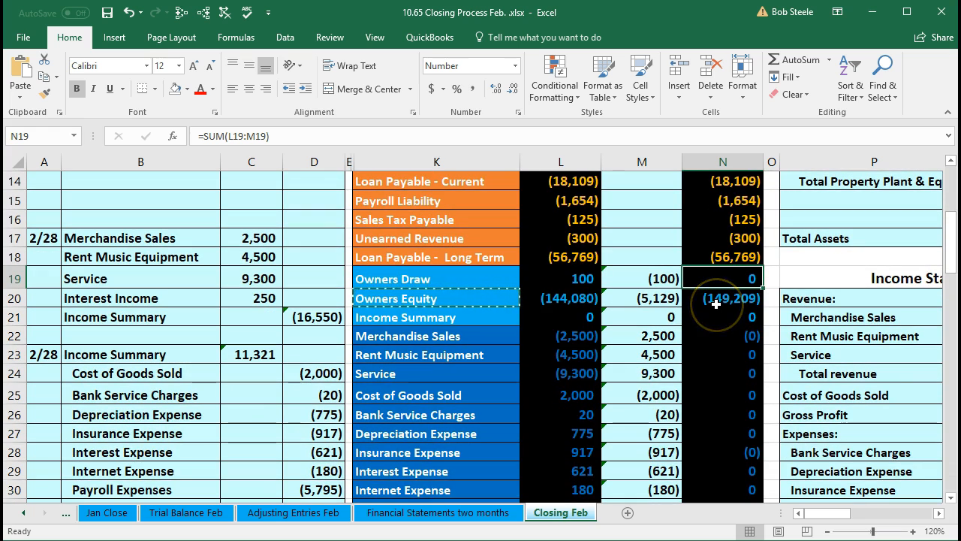
pyautogui.moveTo(717, 336); pyautogui.dragTo(710, 447)
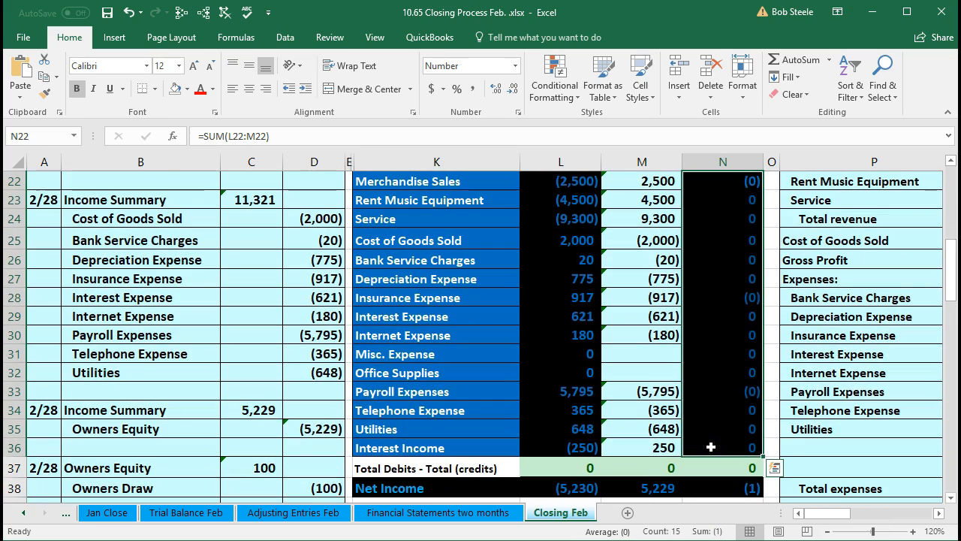
pyautogui.scroll(1, 710, 446)
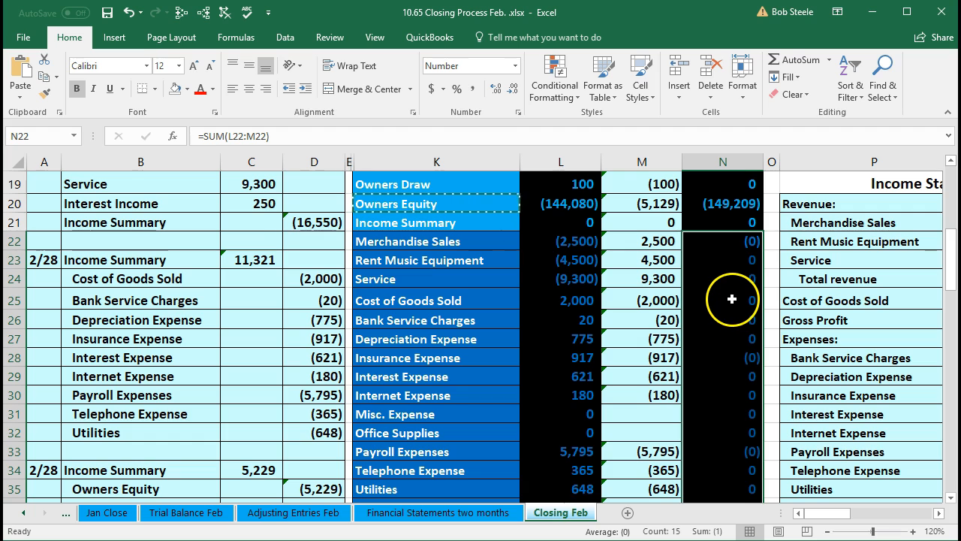
pyautogui.scroll(2, 724, 335)
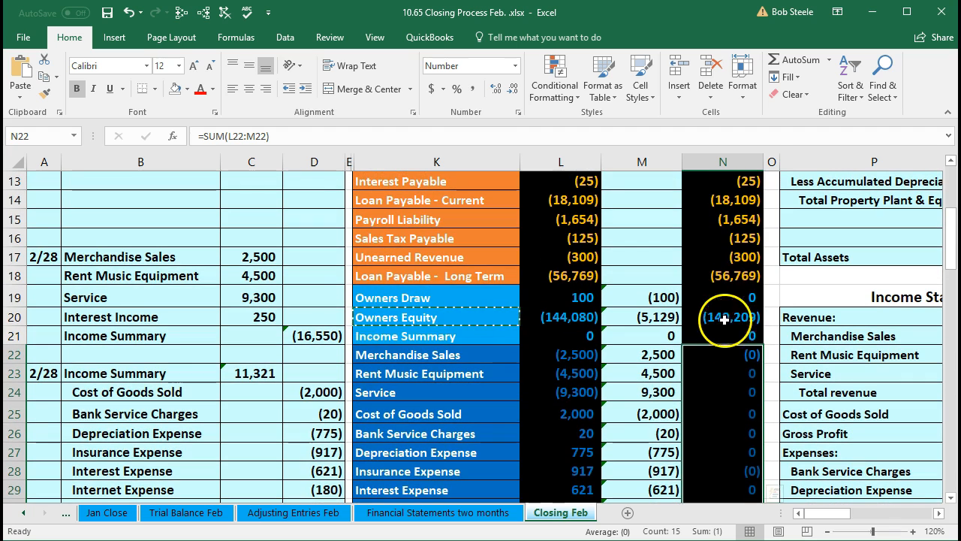
pyautogui.click(720, 296)
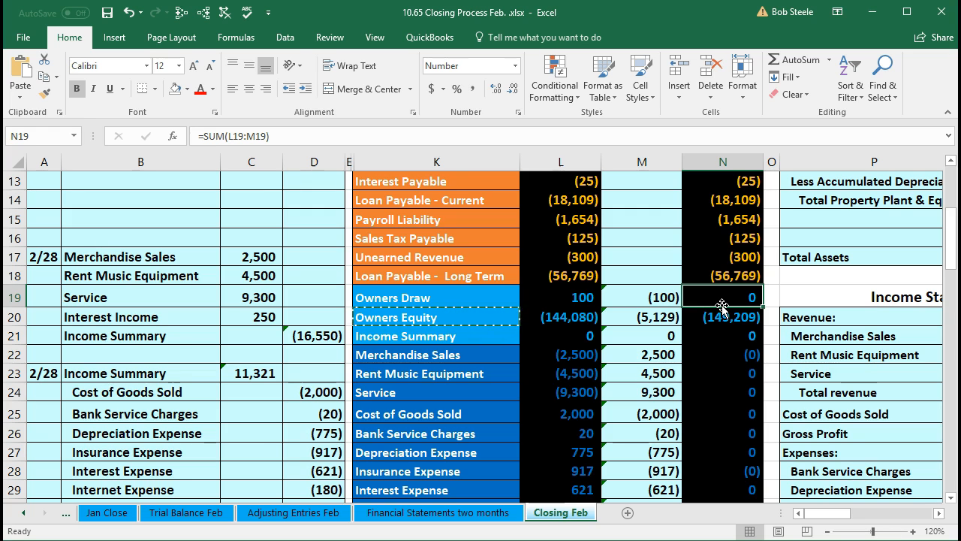
pyautogui.scroll(4, 721, 306)
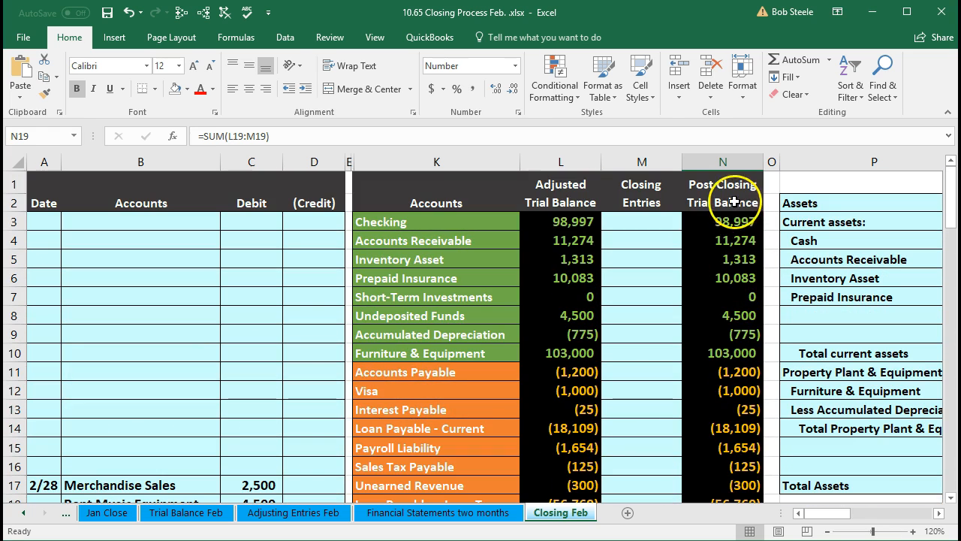
pyautogui.click(733, 197)
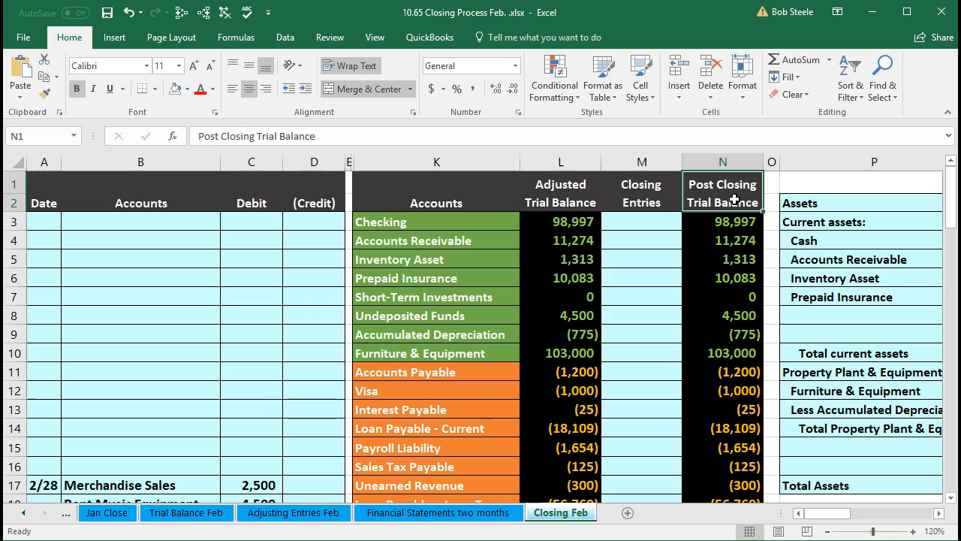
# Bring the financial statements into view and inspect the post-closing debits-minus-credits total in N37.
pyautogui.press('Right')
pyautogui.press('Right')
pyautogui.press('Right')
pyautogui.press('Right')
pyautogui.press('Right')
pyautogui.press('Right')
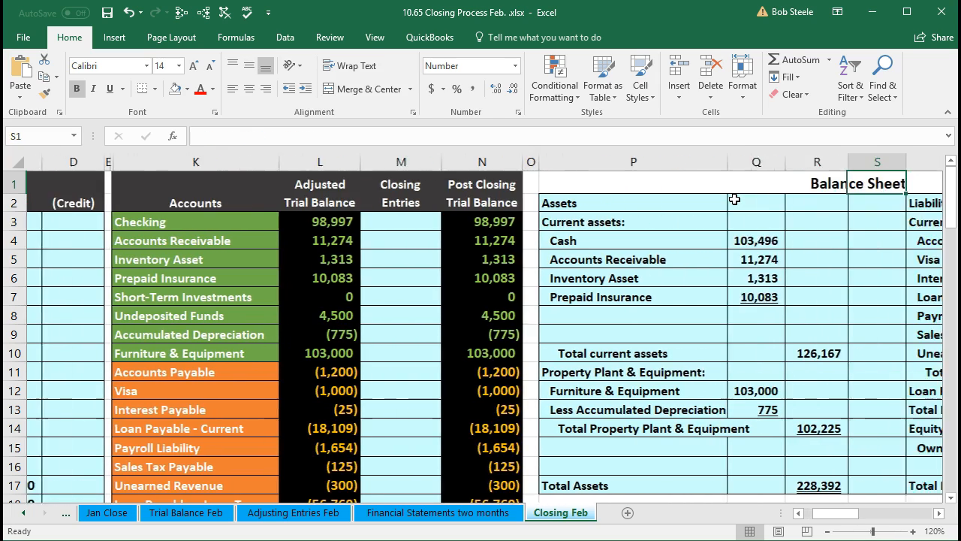
pyautogui.scroll(-9, 596, 272)
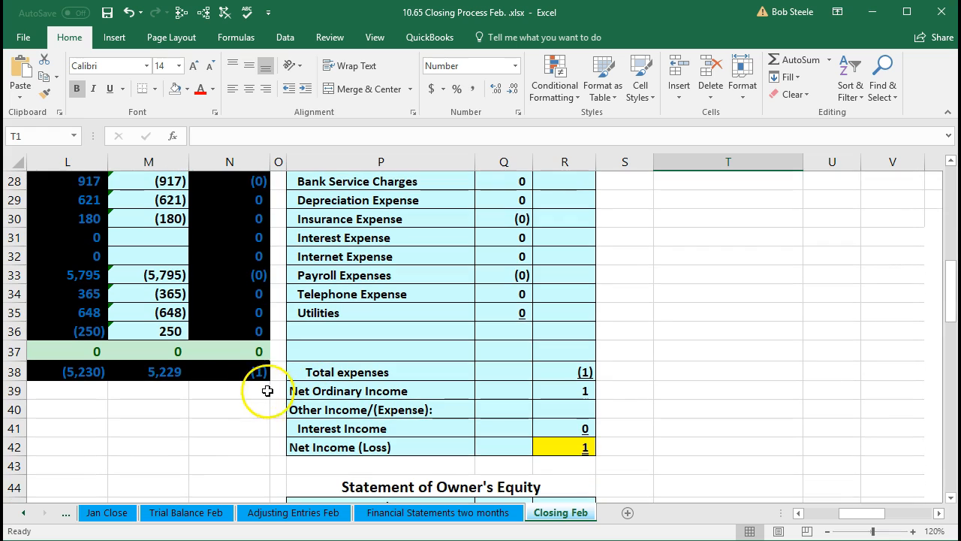
pyautogui.doubleClick(235, 352)
pyautogui.press('Return')
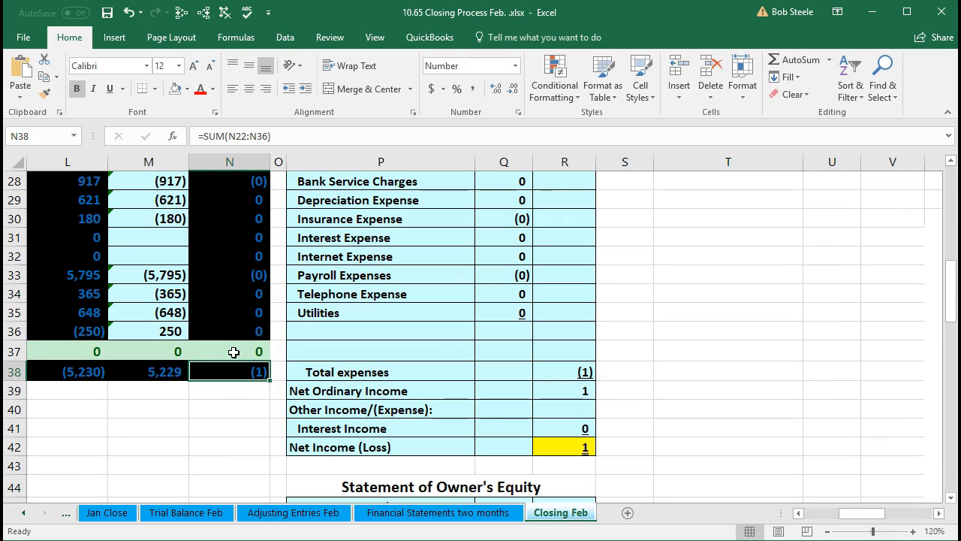
# Review Total Assets on the Balance Sheet and the beginning and ending balances in the Statement of Owner's Equity.
pyautogui.scroll(9, 636, 383)
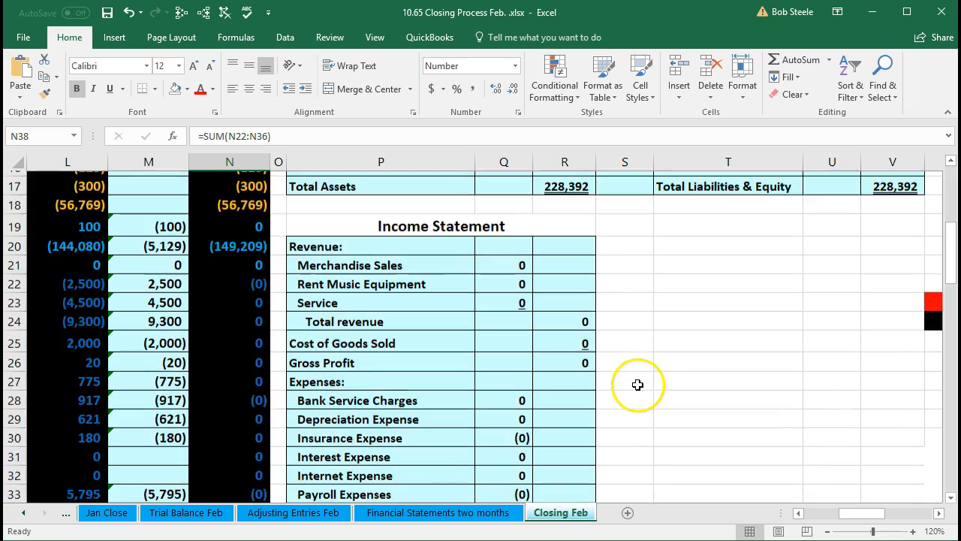
pyautogui.scroll(-1, 639, 386)
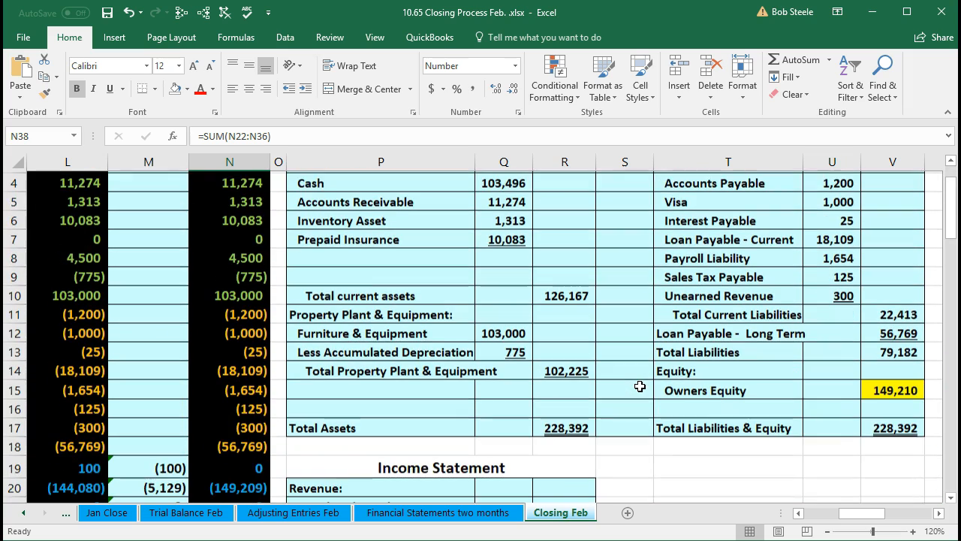
pyautogui.click(563, 425)
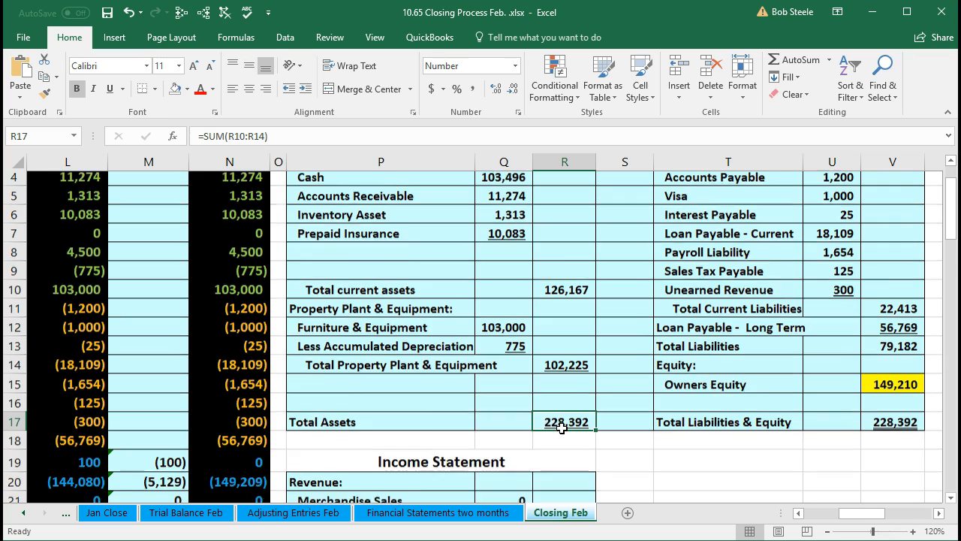
pyautogui.scroll(-4, 562, 428)
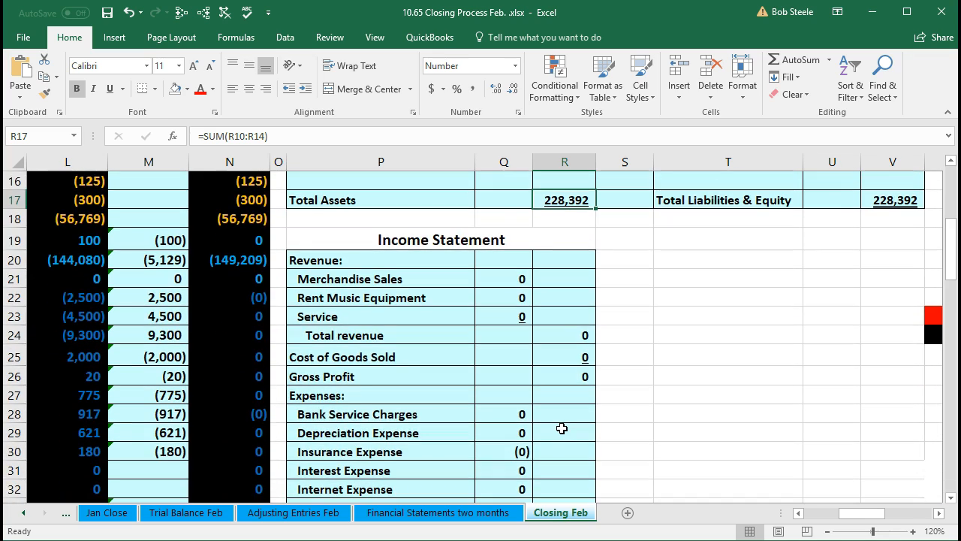
pyautogui.scroll(-1, 561, 428)
pyautogui.scroll(-6, 561, 428)
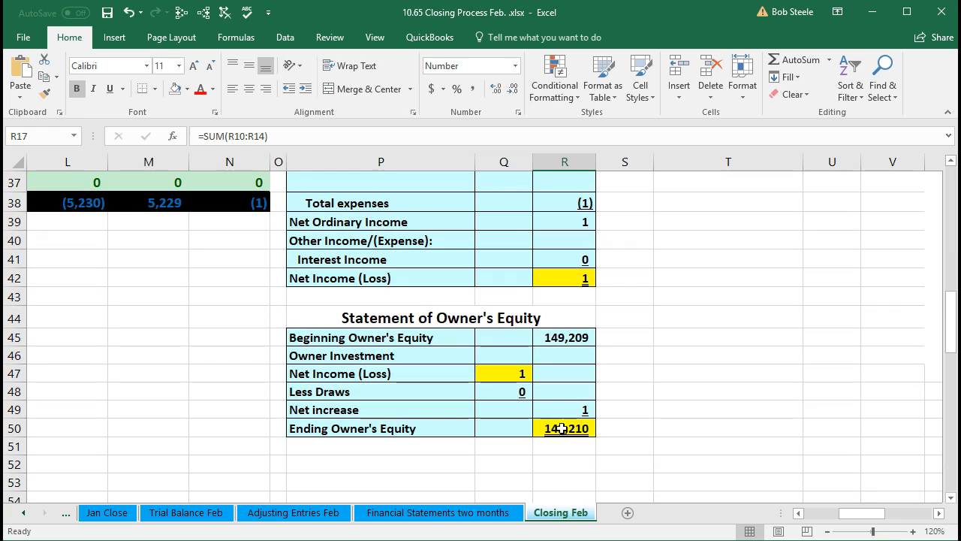
pyautogui.click(569, 338)
pyautogui.click(568, 428)
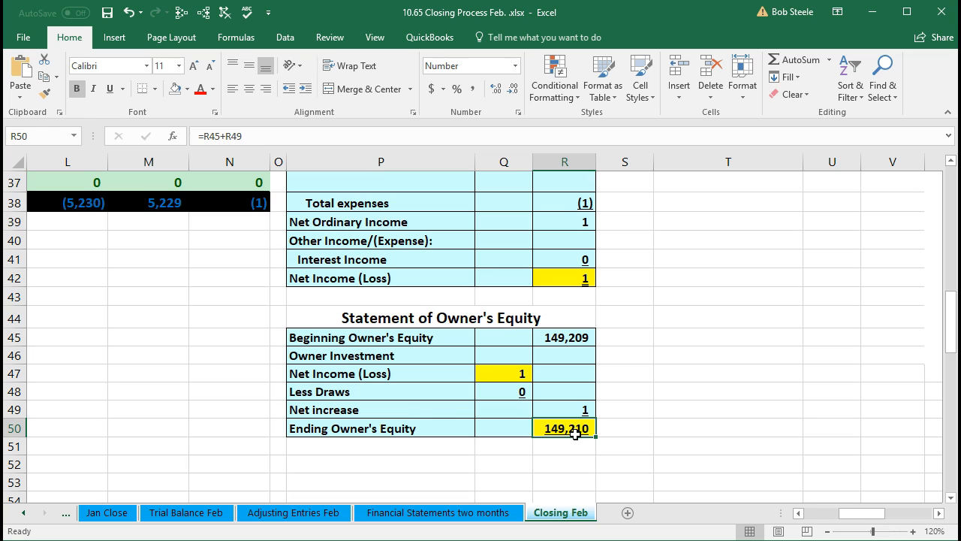
# Compare the equity and income accounts from row 19 down in the Post Closing and Adjusted Trial Balance columns, then check Owners Equity in N20.
pyautogui.scroll(4, 574, 434)
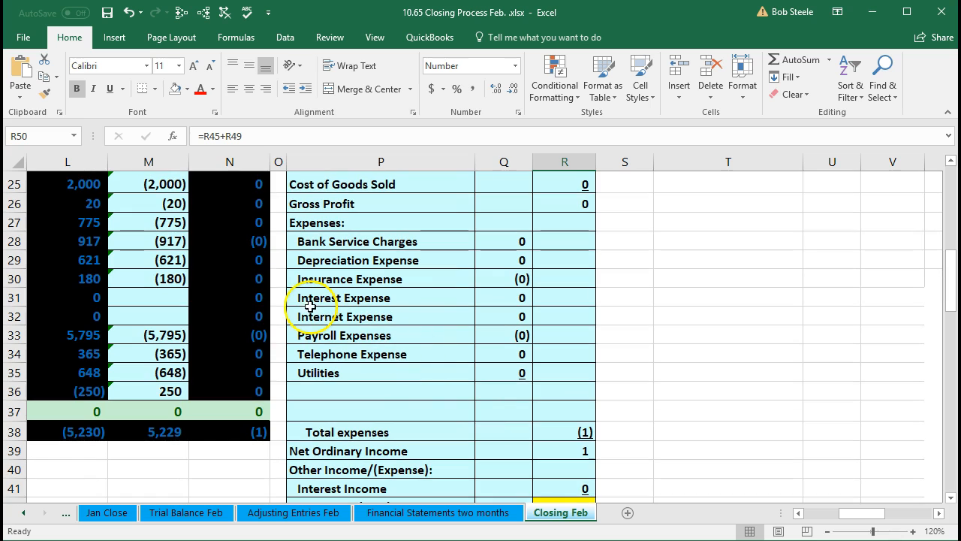
pyautogui.click(252, 298)
pyautogui.scroll(4, 269, 387)
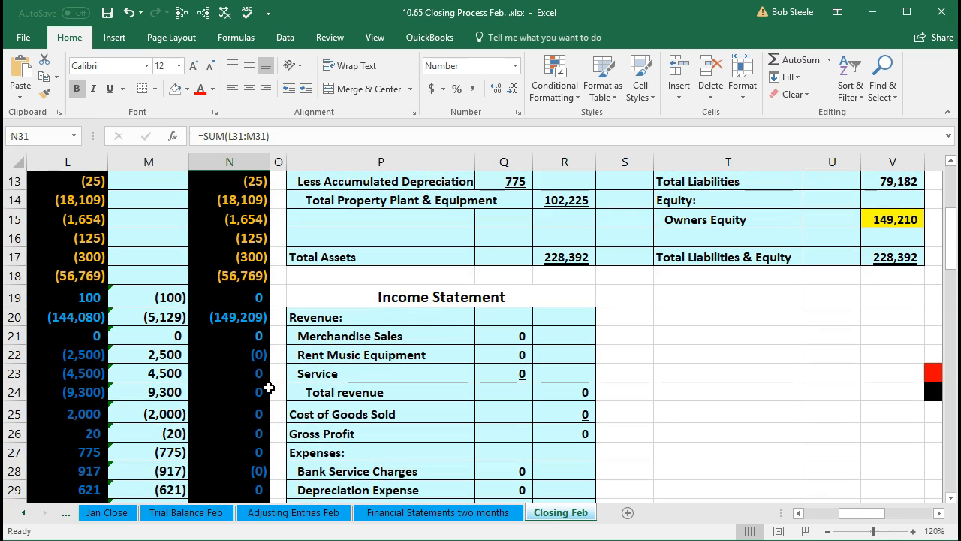
pyautogui.moveTo(257, 296); pyautogui.dragTo(247, 357)
pyautogui.moveTo(251, 298); pyautogui.dragTo(252, 506)
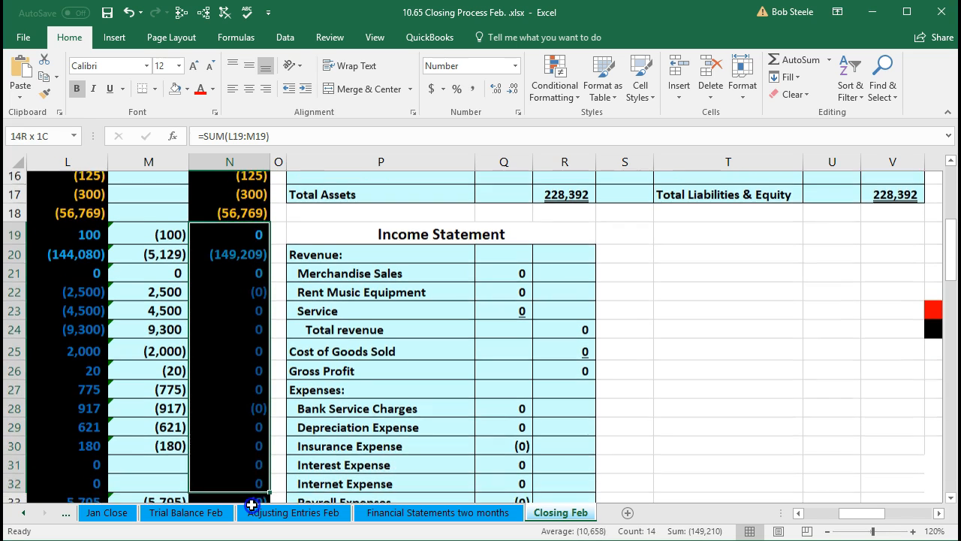
pyautogui.moveTo(79, 234); pyautogui.dragTo(73, 450)
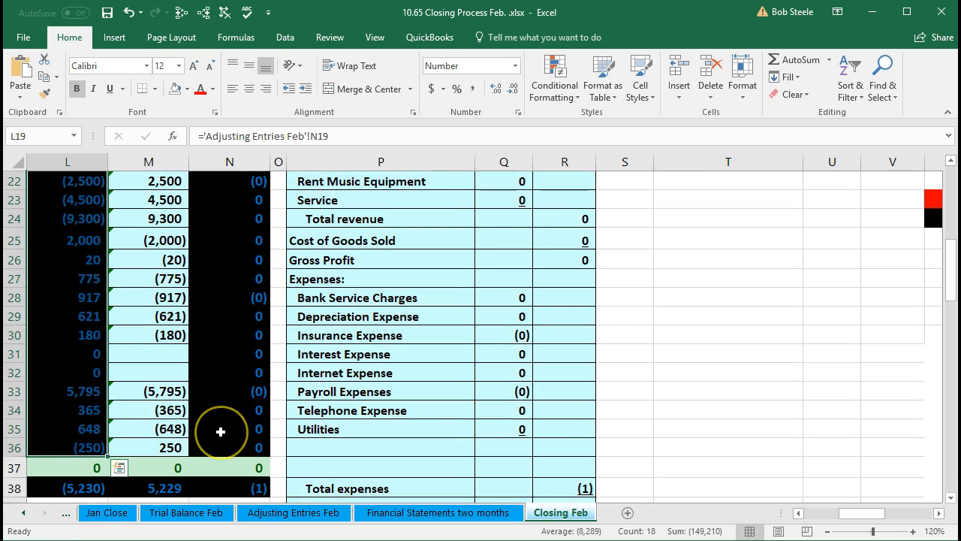
pyautogui.scroll(3, 221, 432)
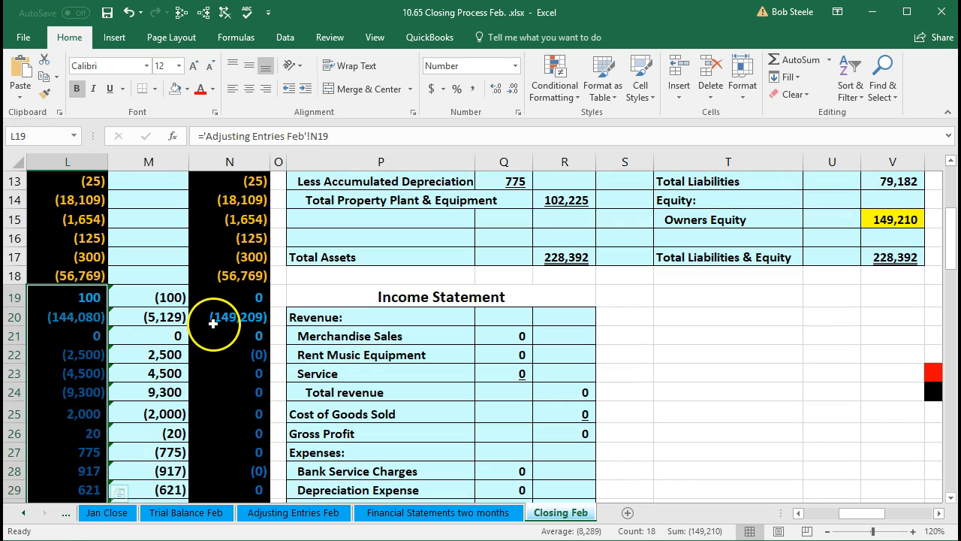
pyautogui.click(215, 323)
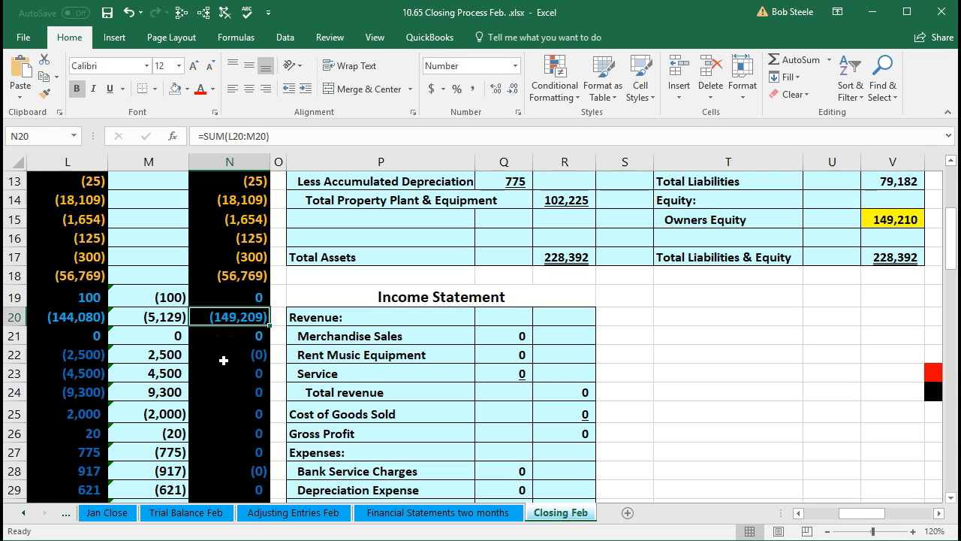
# Inspect the Owners Equity formula in V15 of the Balance Sheet.
pyautogui.click(800, 397)
pyautogui.scroll(3, 800, 398)
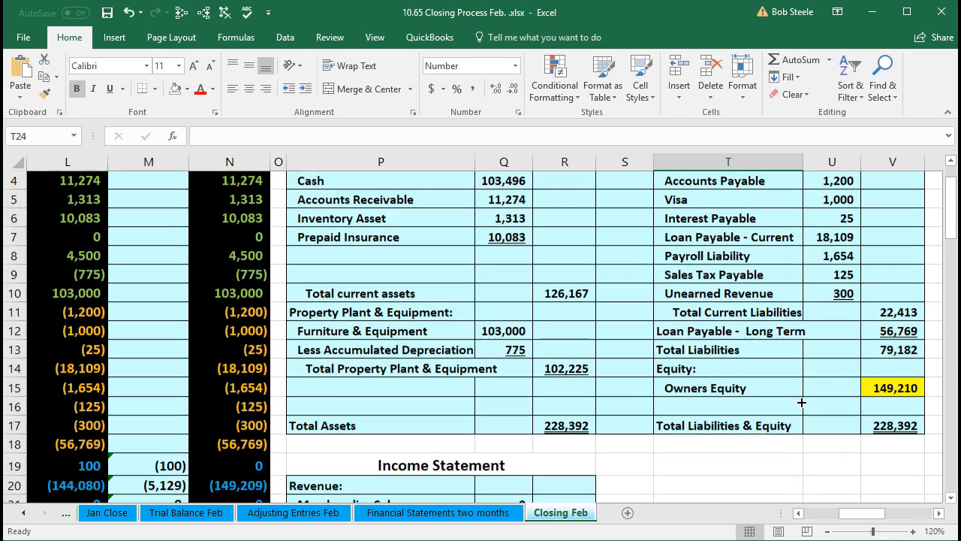
pyautogui.scroll(1, 801, 403)
pyautogui.click(864, 443)
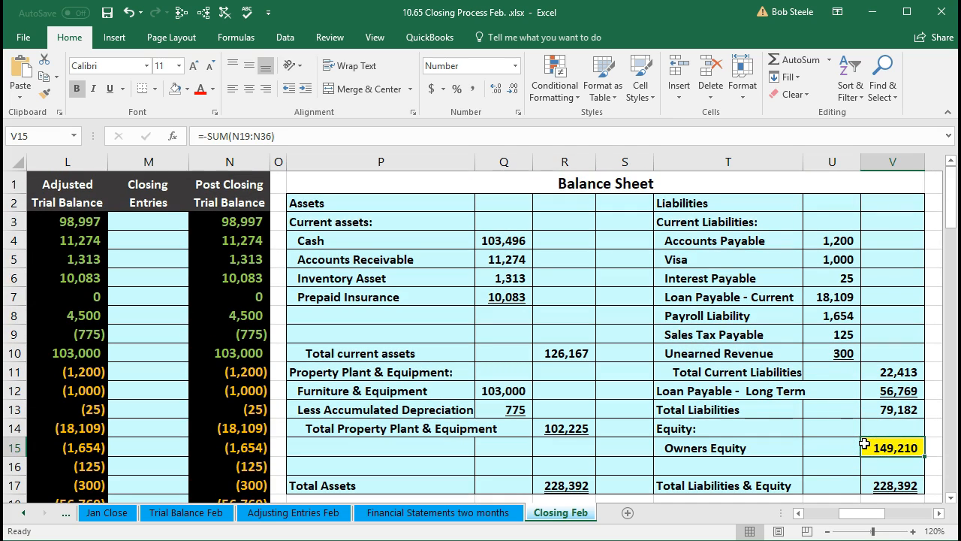
# Review the post-closing Income Statement, checking the Merchandise Sales and Depreciation Expense lines in Q21 and Q29.
pyautogui.scroll(-4, 864, 444)
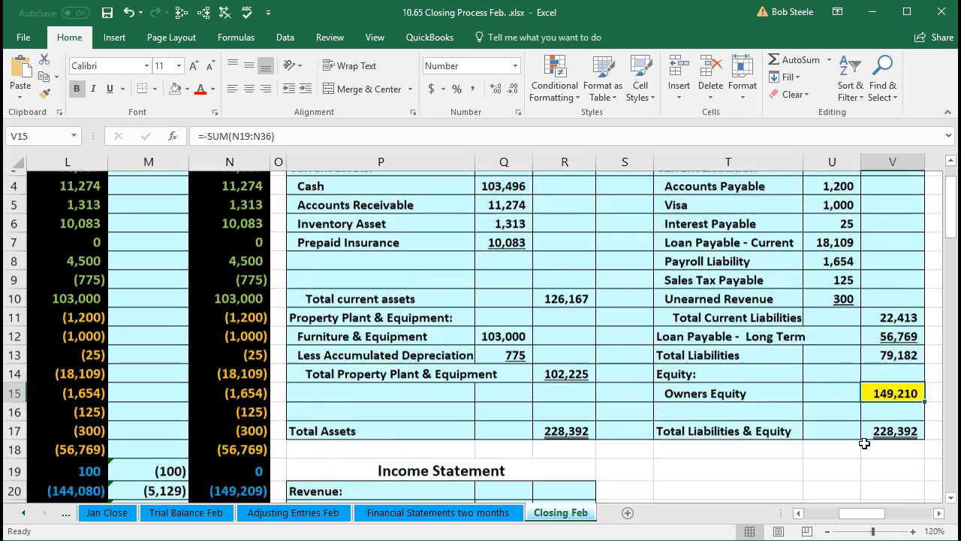
pyautogui.scroll(-2, 864, 443)
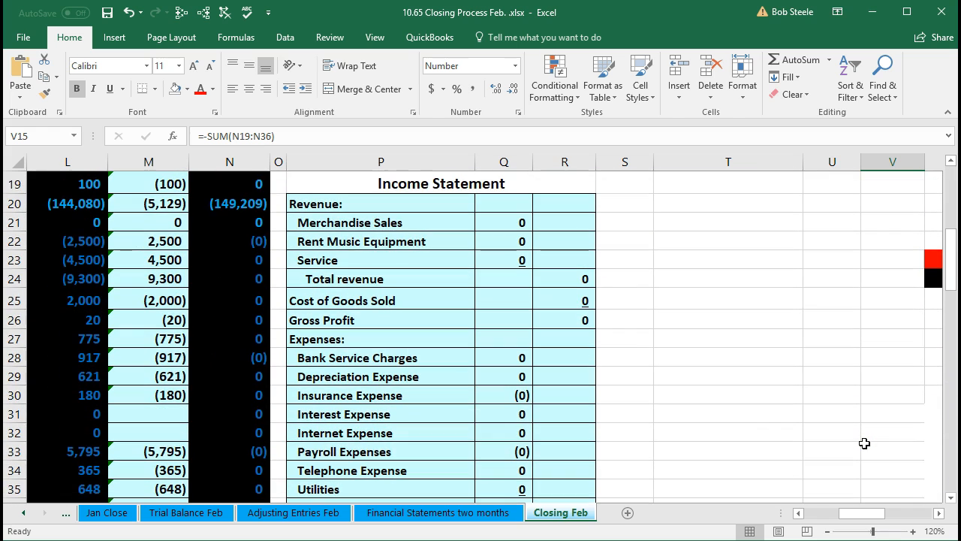
pyautogui.click(752, 421)
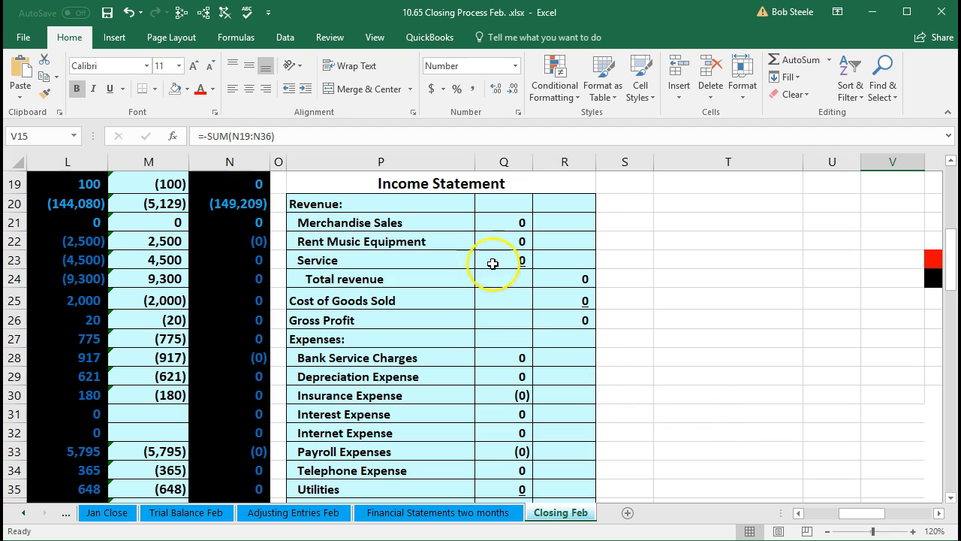
pyautogui.click(408, 183)
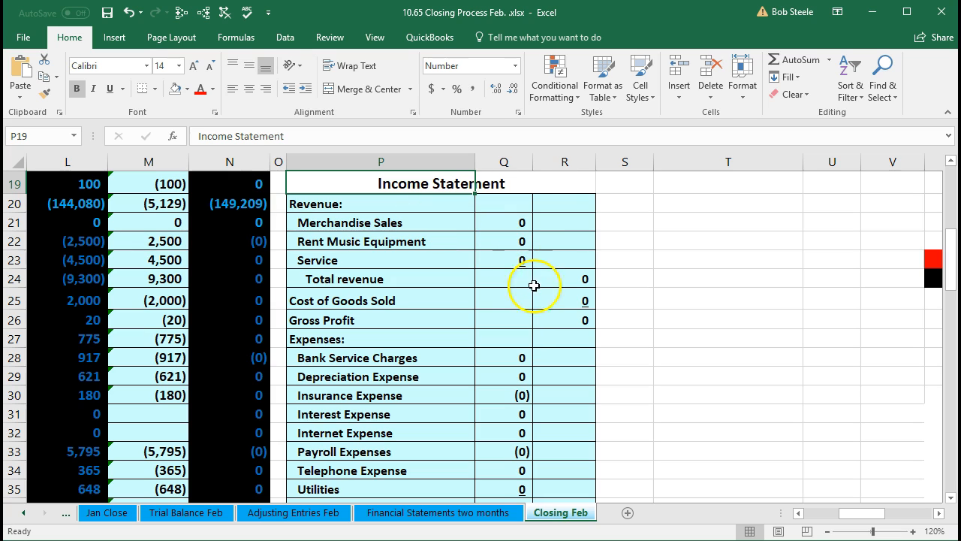
pyautogui.click(519, 222)
pyautogui.click(518, 375)
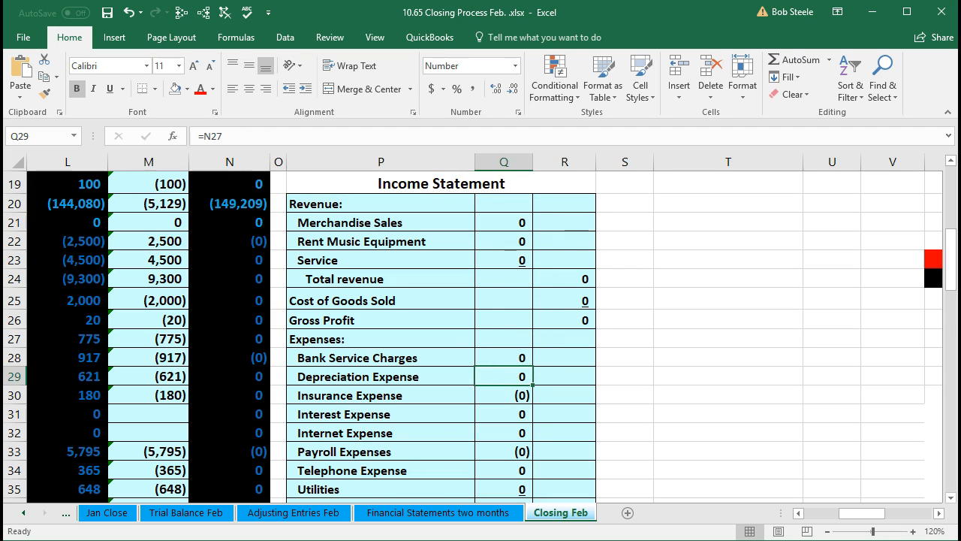